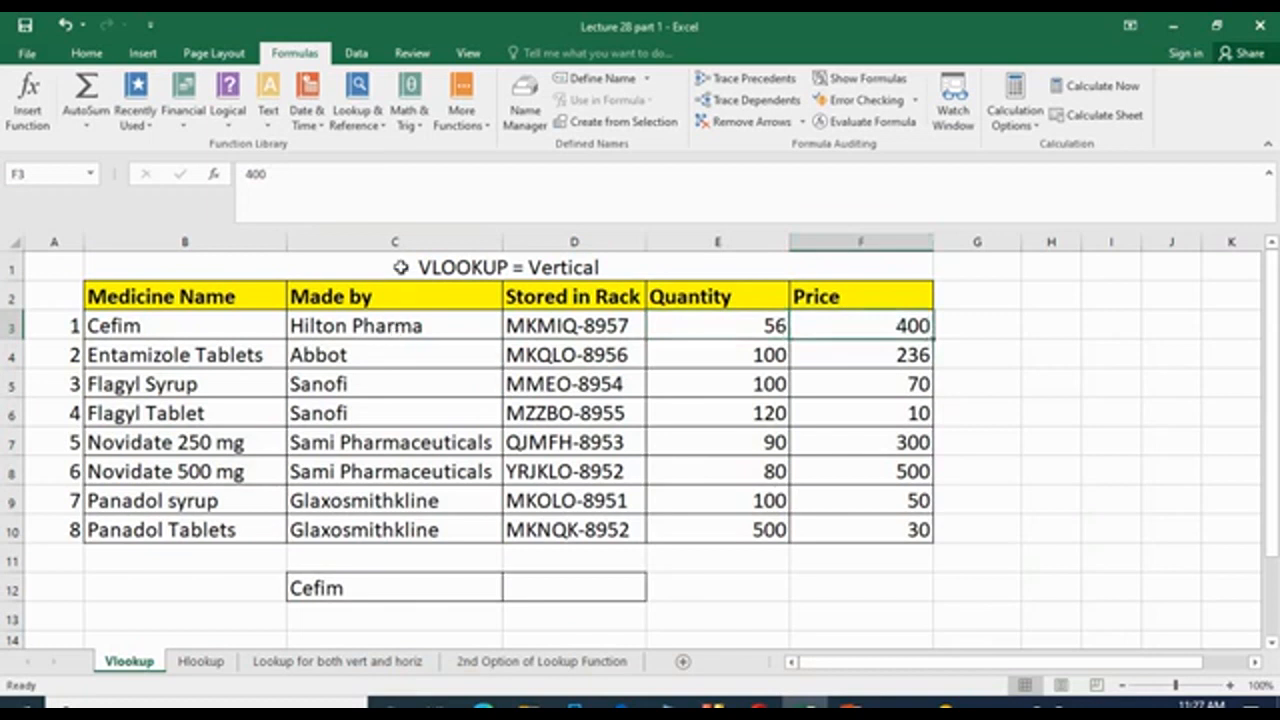
Examine the medicine table's VLOOKUP title, its columns B to F, and the lookup name in cell C12.
click(600, 266)
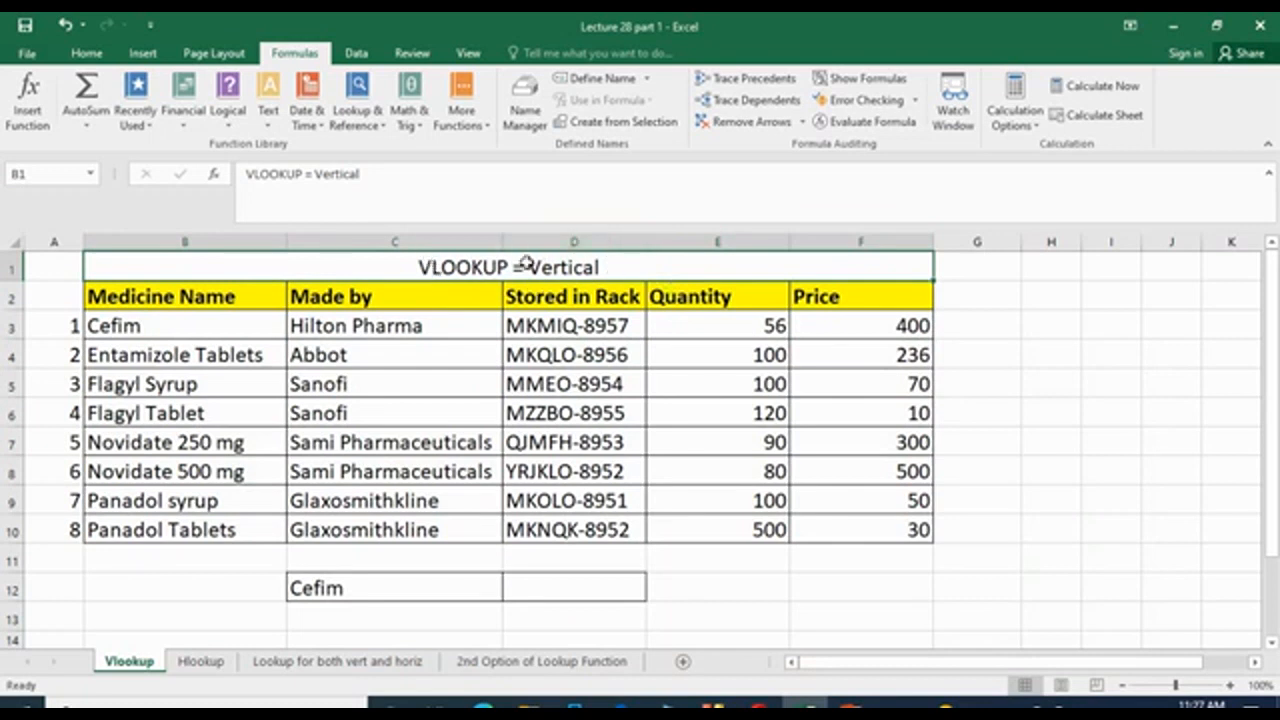
click(1027, 416)
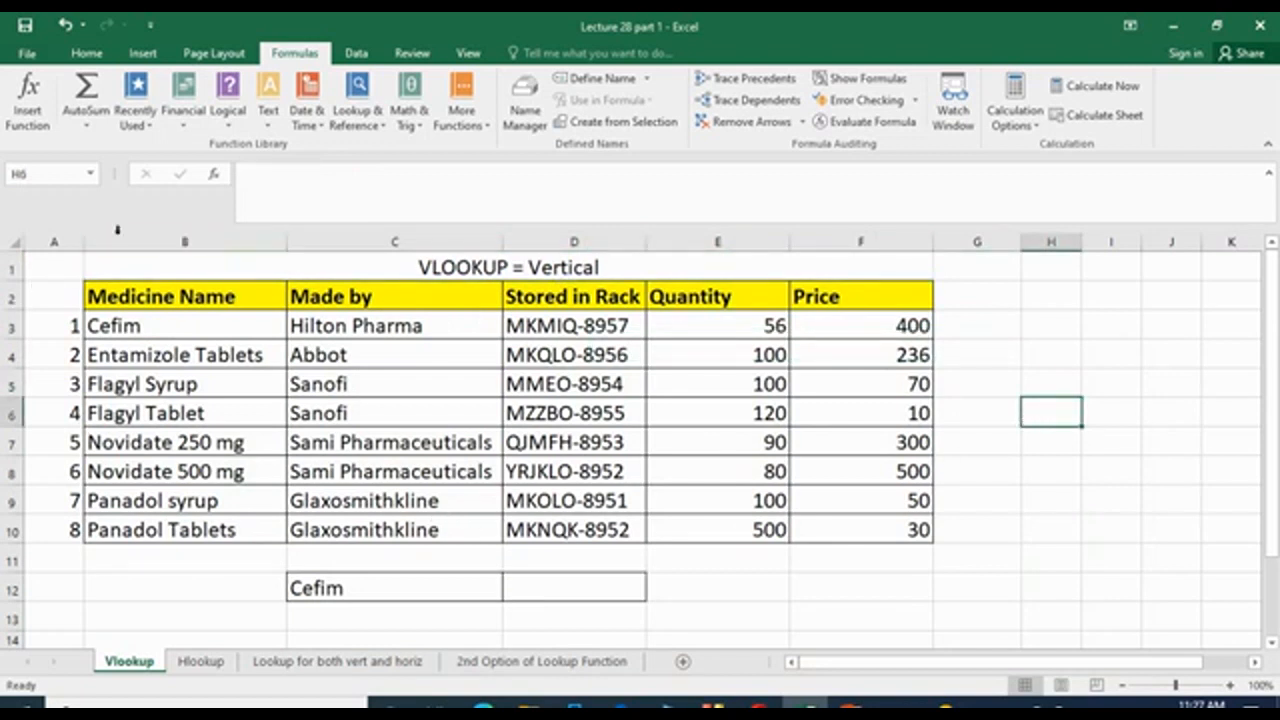
click(224, 241)
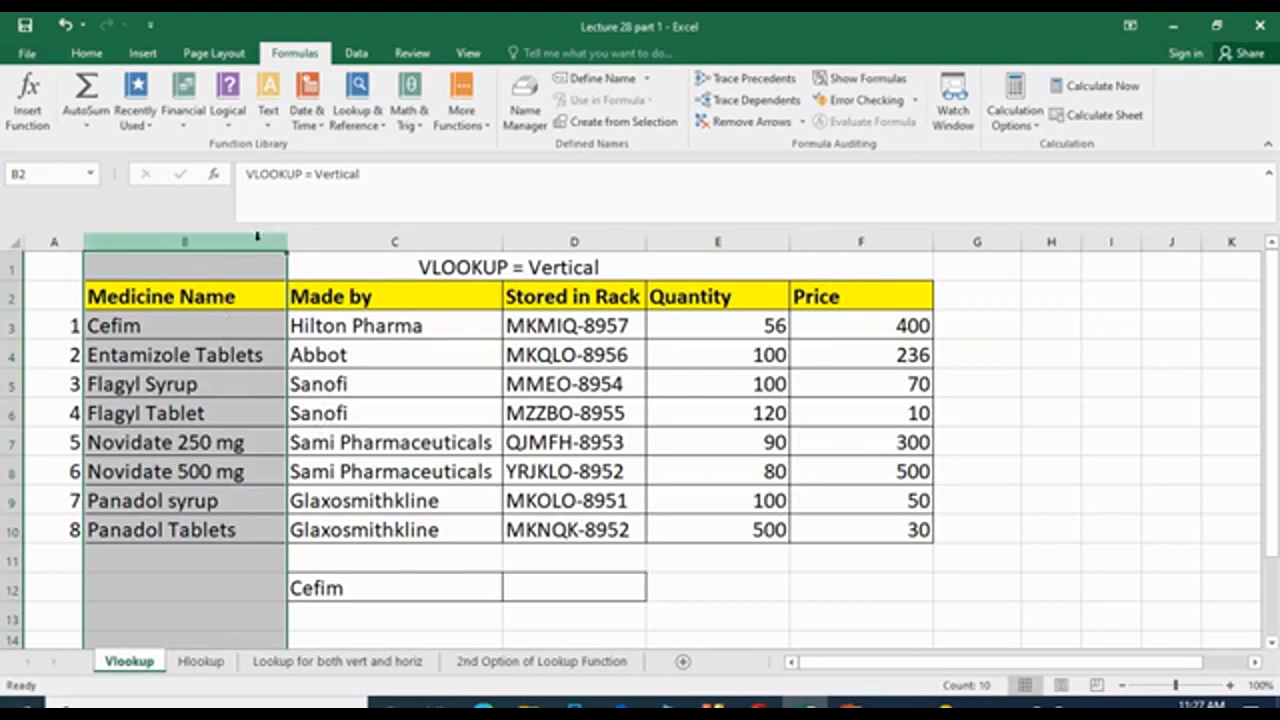
click(358, 243)
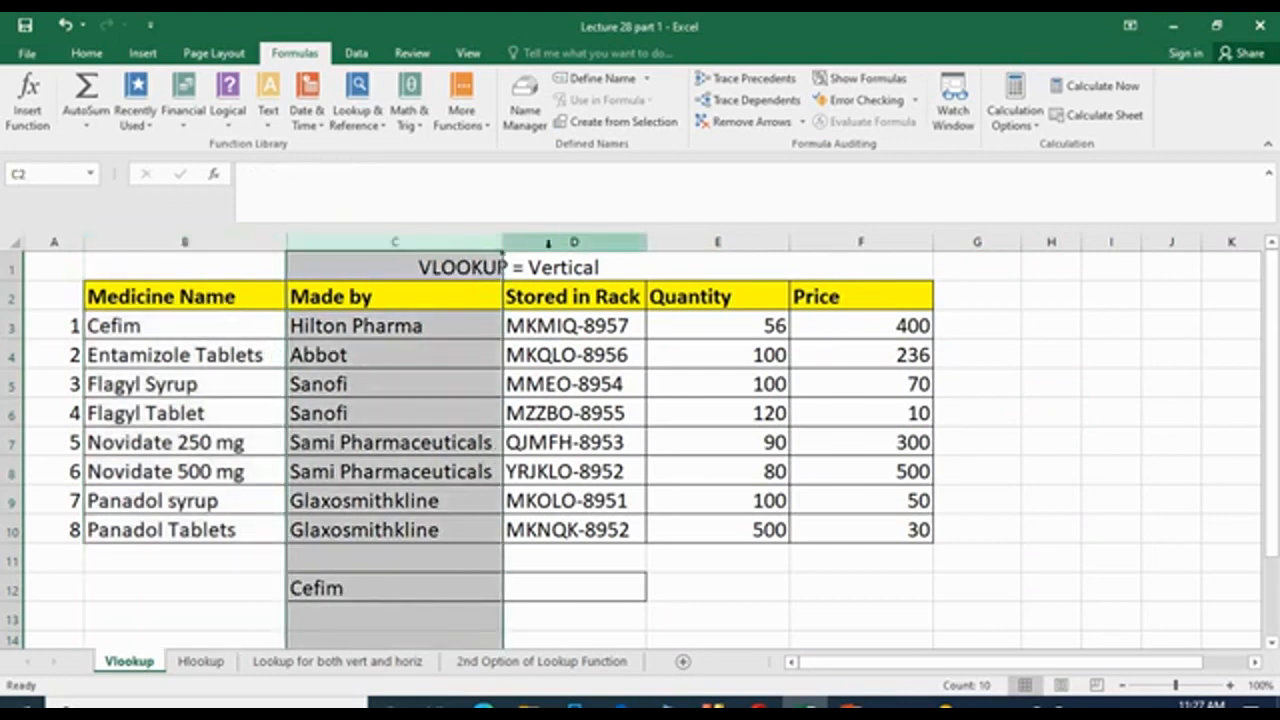
click(574, 243)
click(766, 244)
click(875, 244)
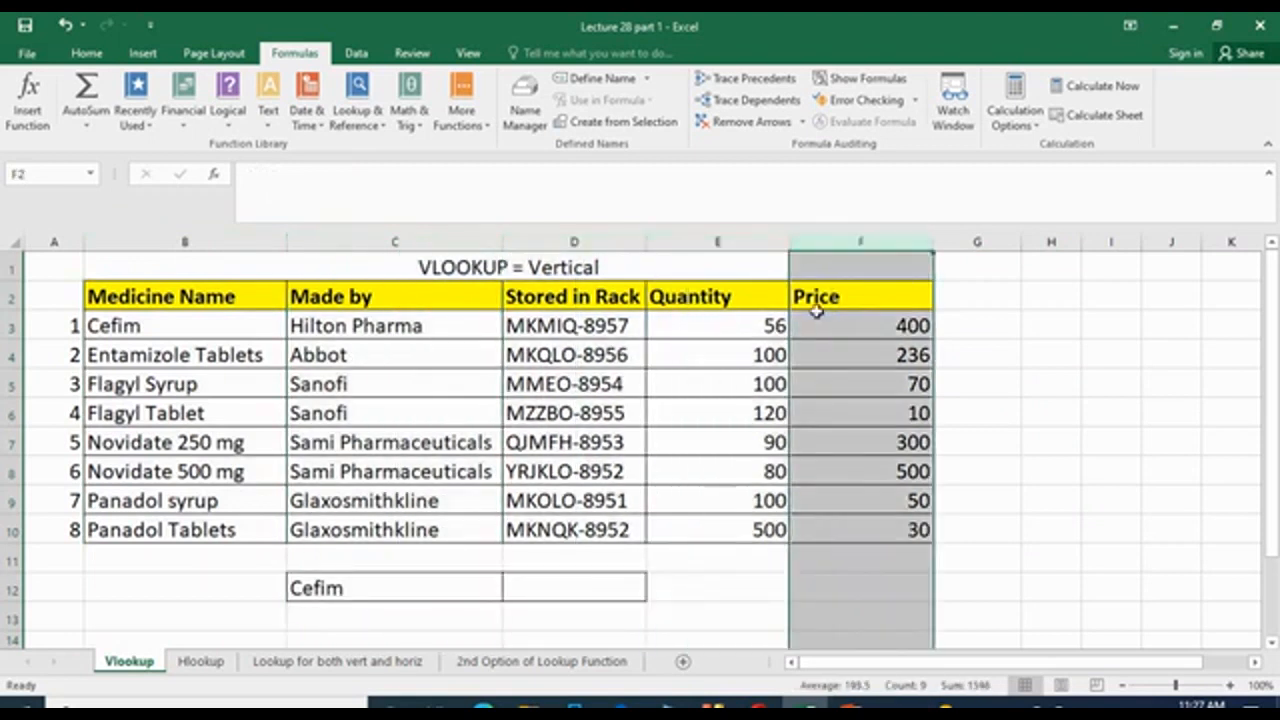
click(1058, 352)
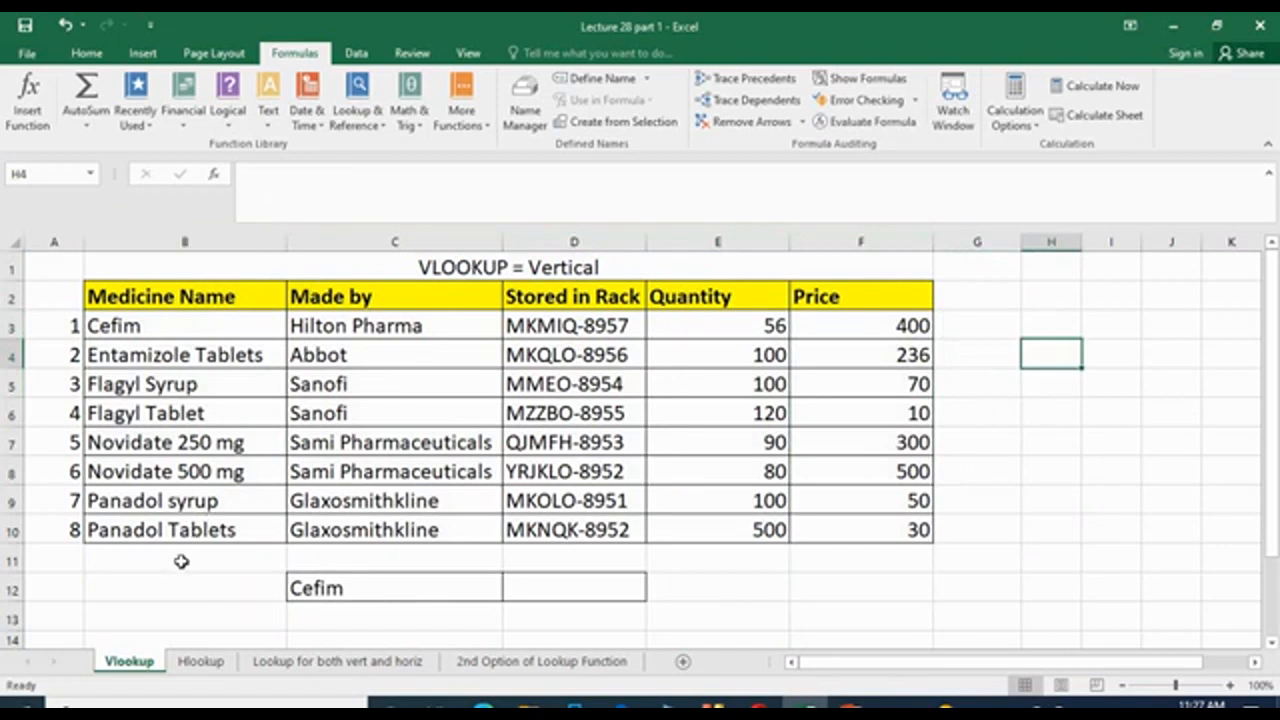
click(351, 634)
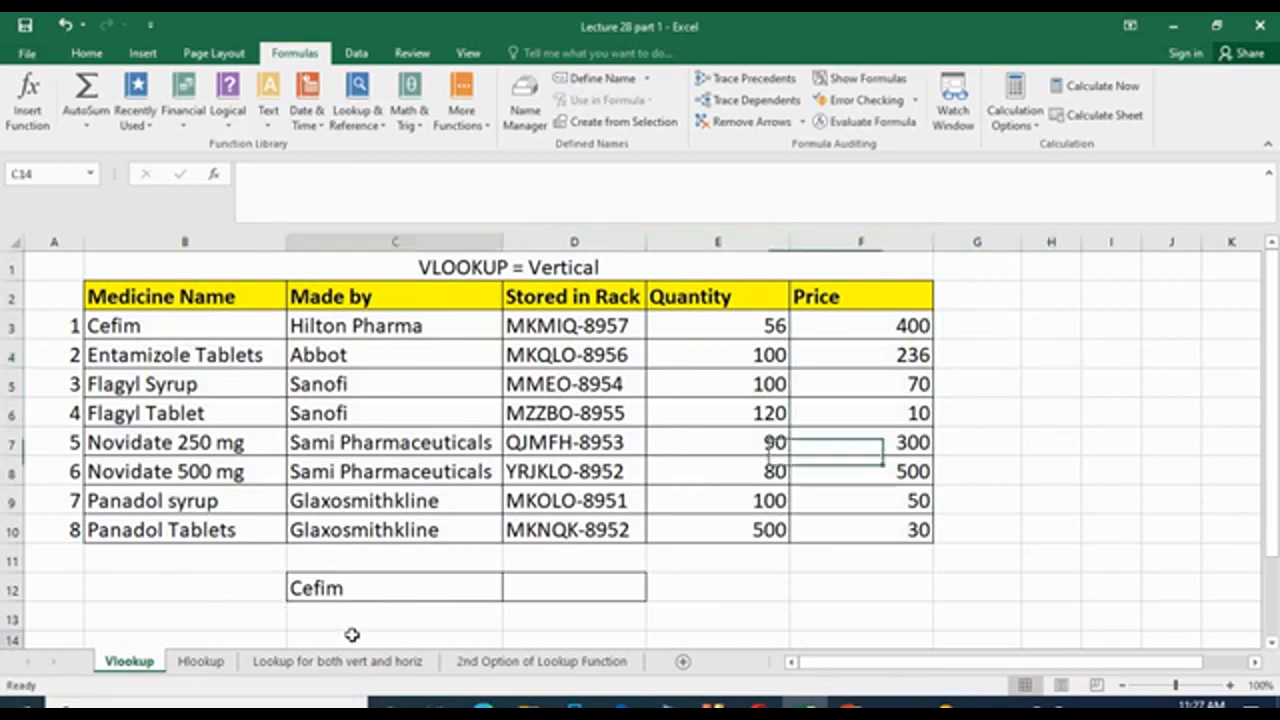
click(321, 590)
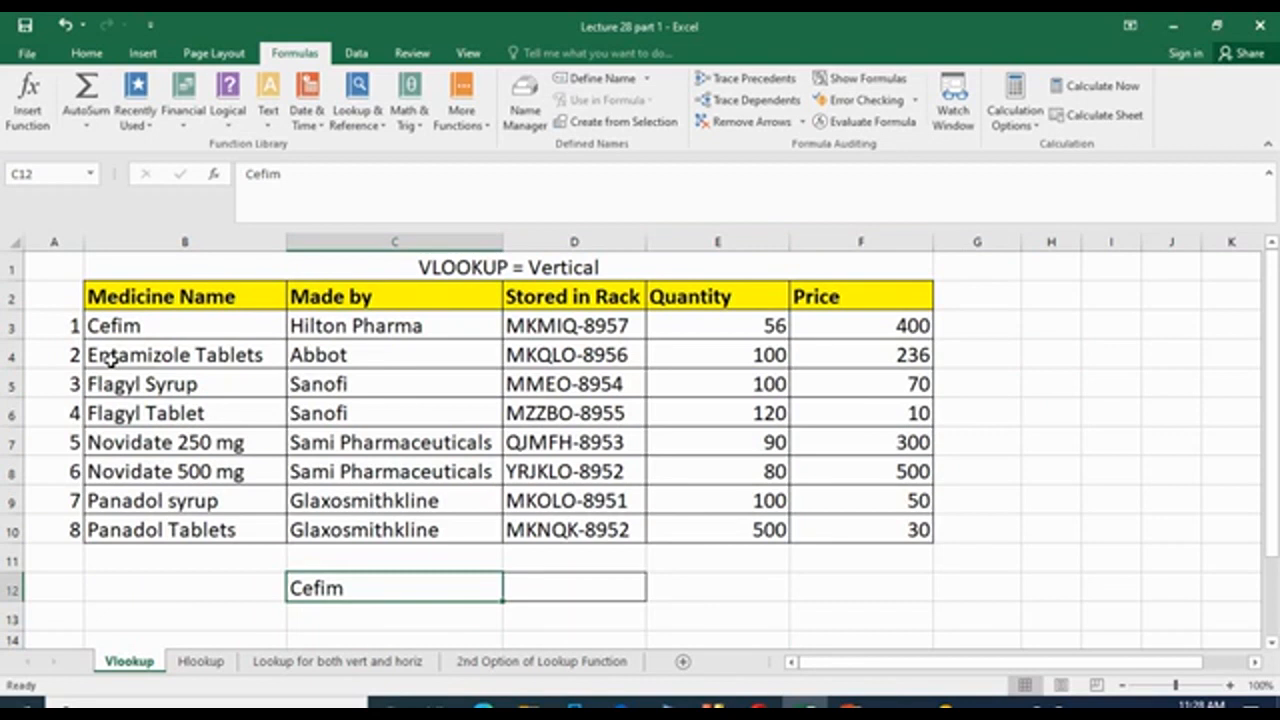
click(383, 618)
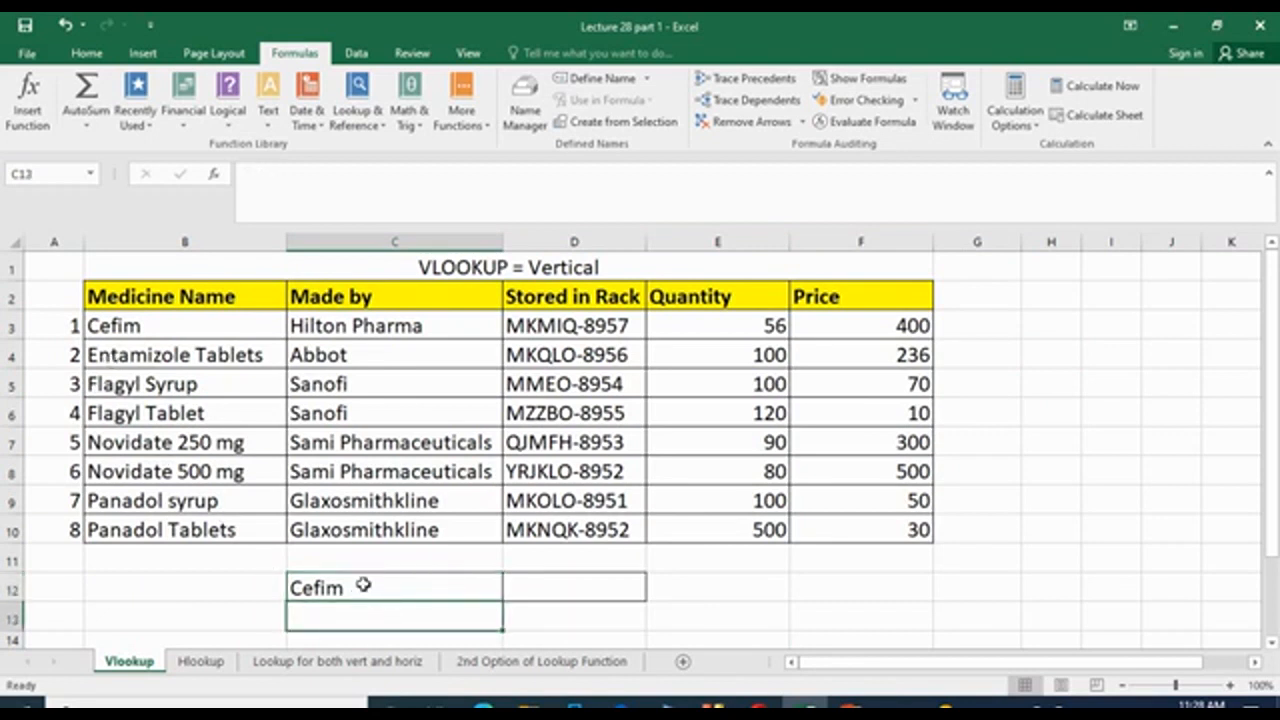
click(363, 586)
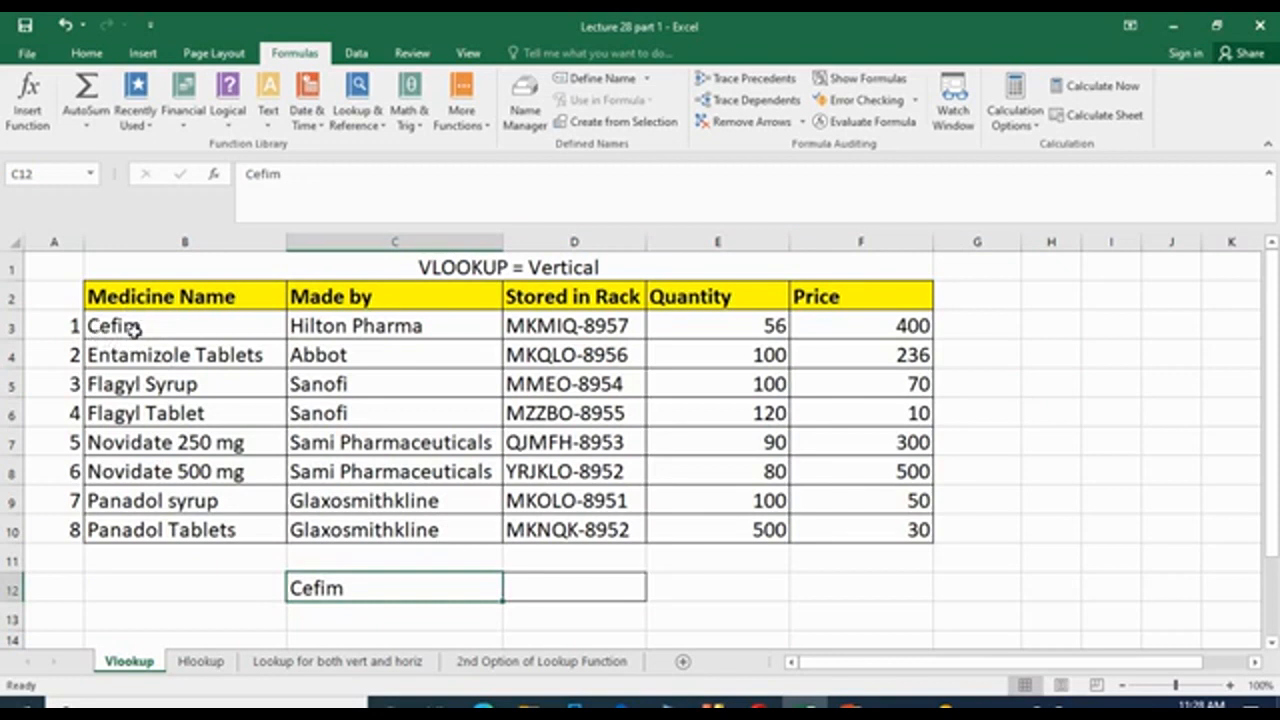
Enter 400 in cell D12 as the price of Cefim.
click(549, 594)
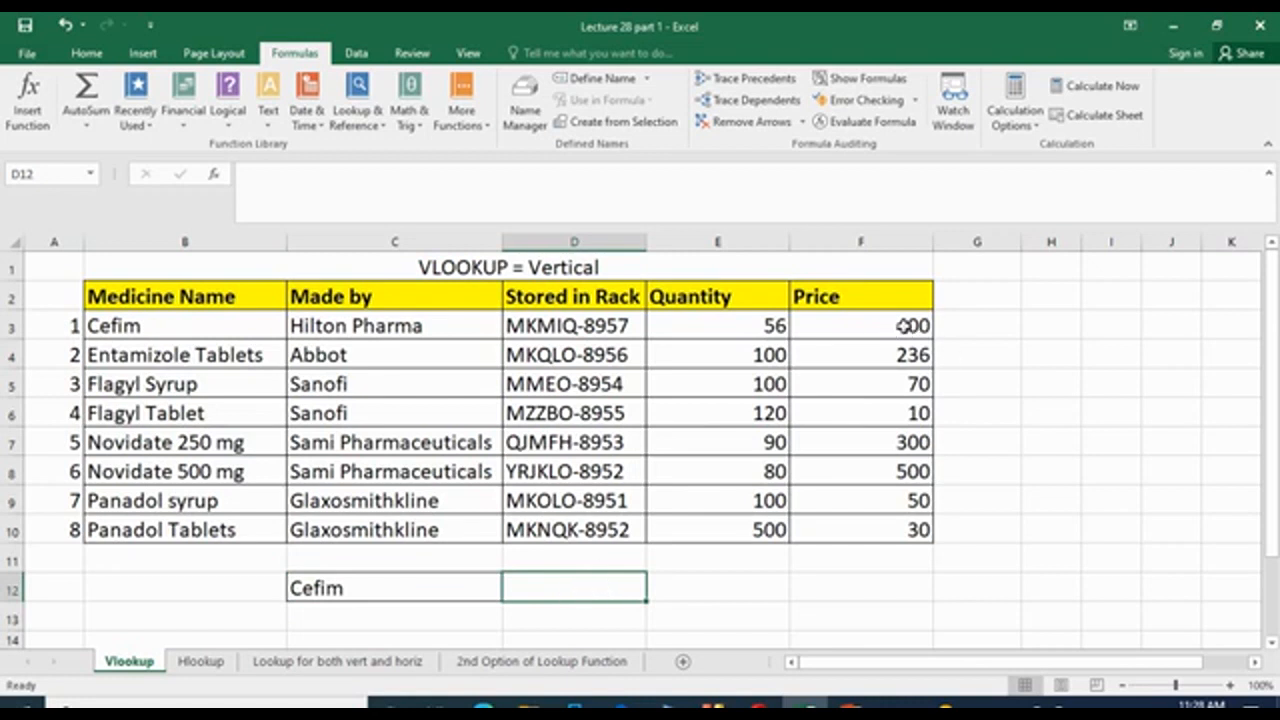
text(4)
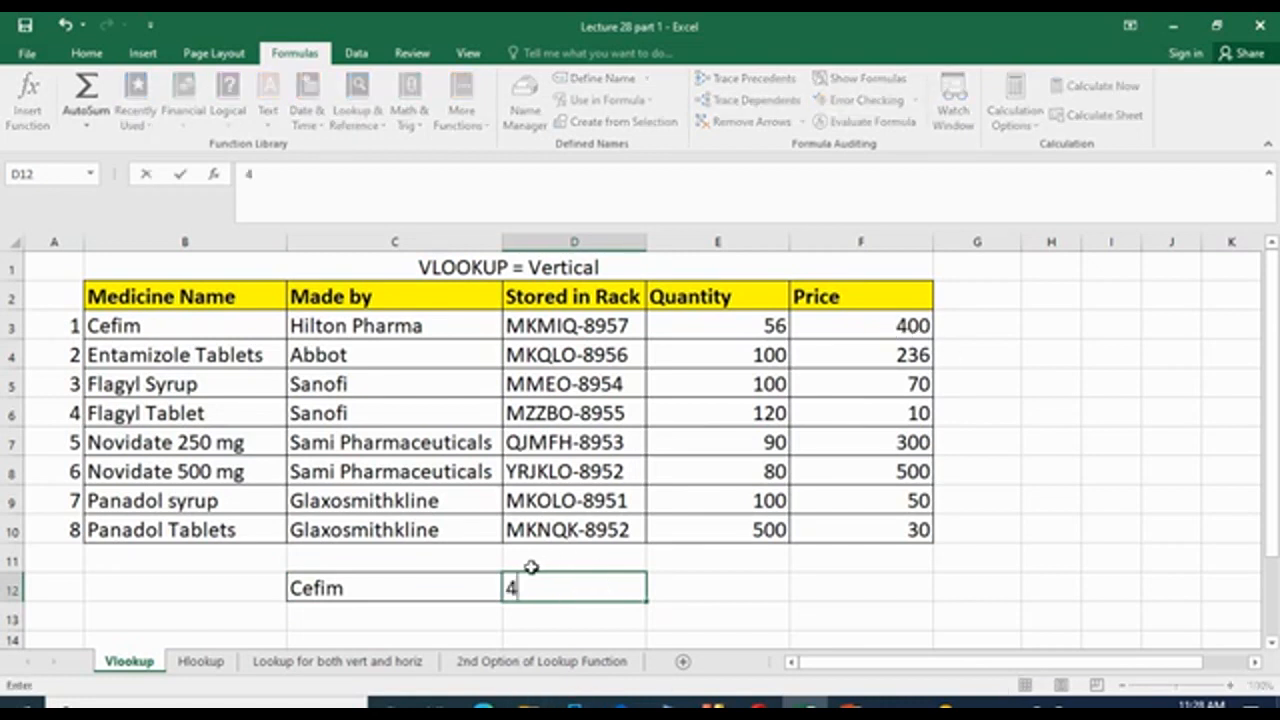
text(00)
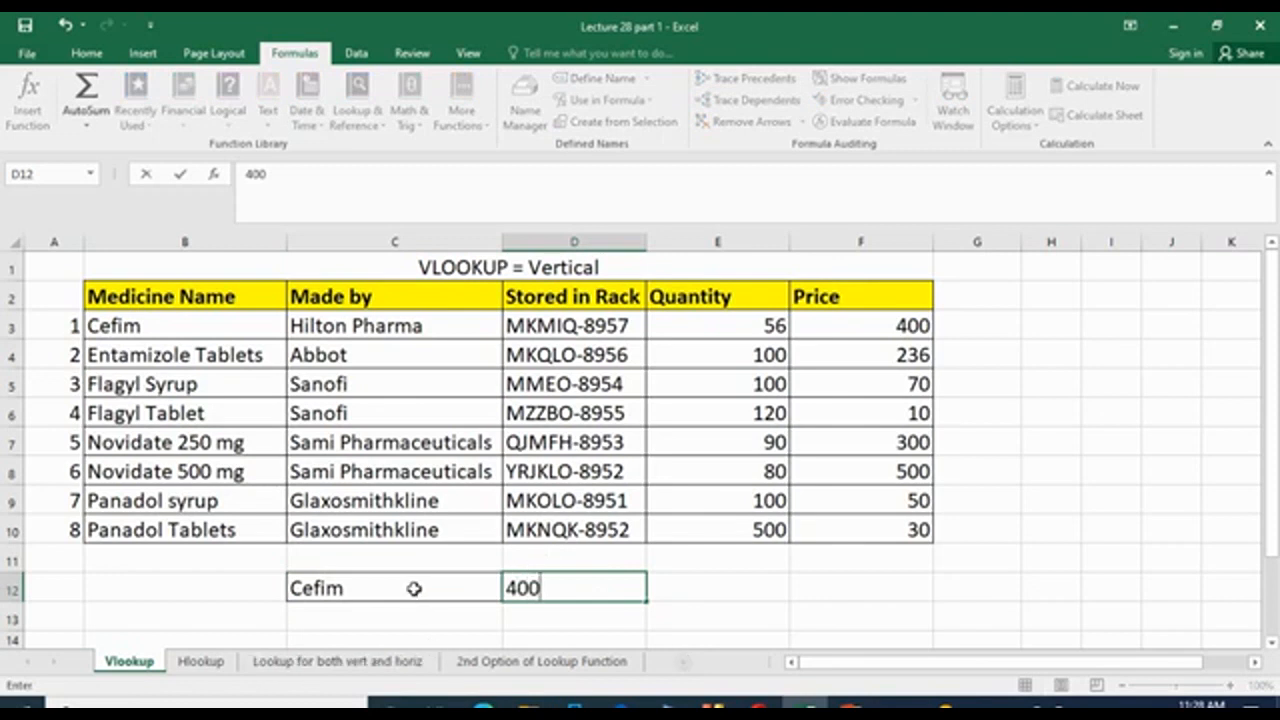
Replace the medicine name in cell C12 with "Panado syrup".
click(414, 588)
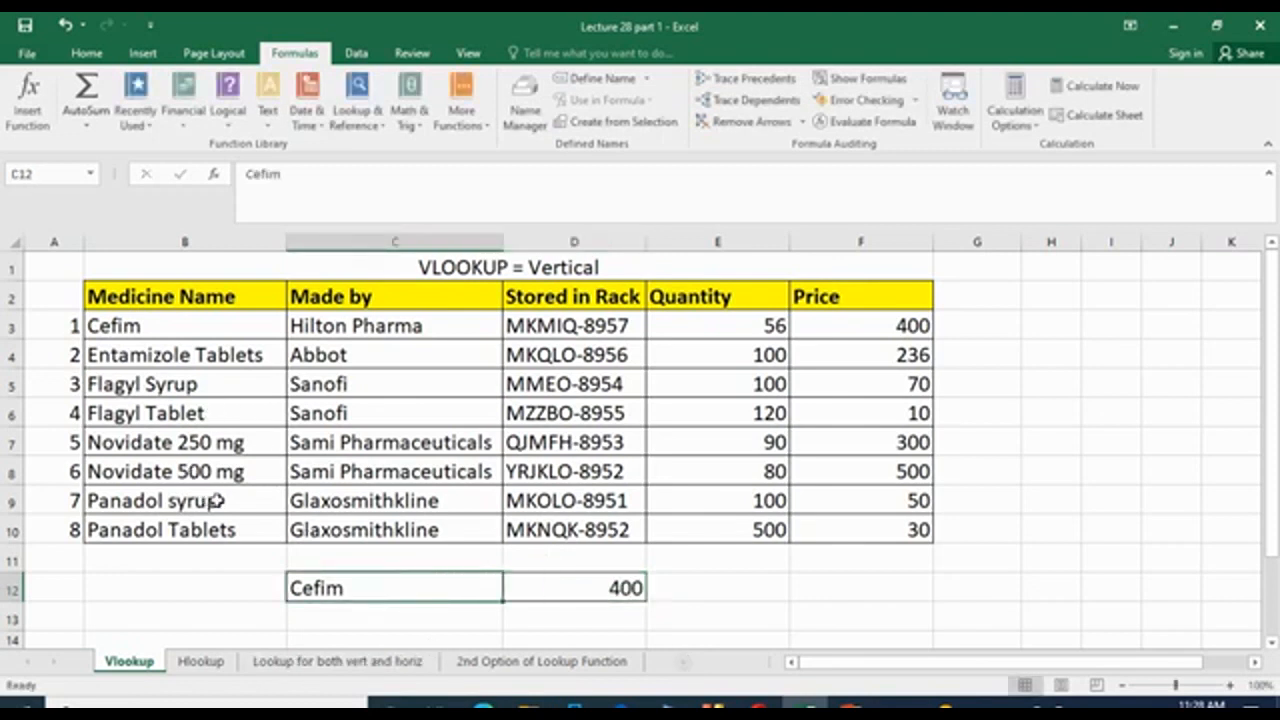
text(P)
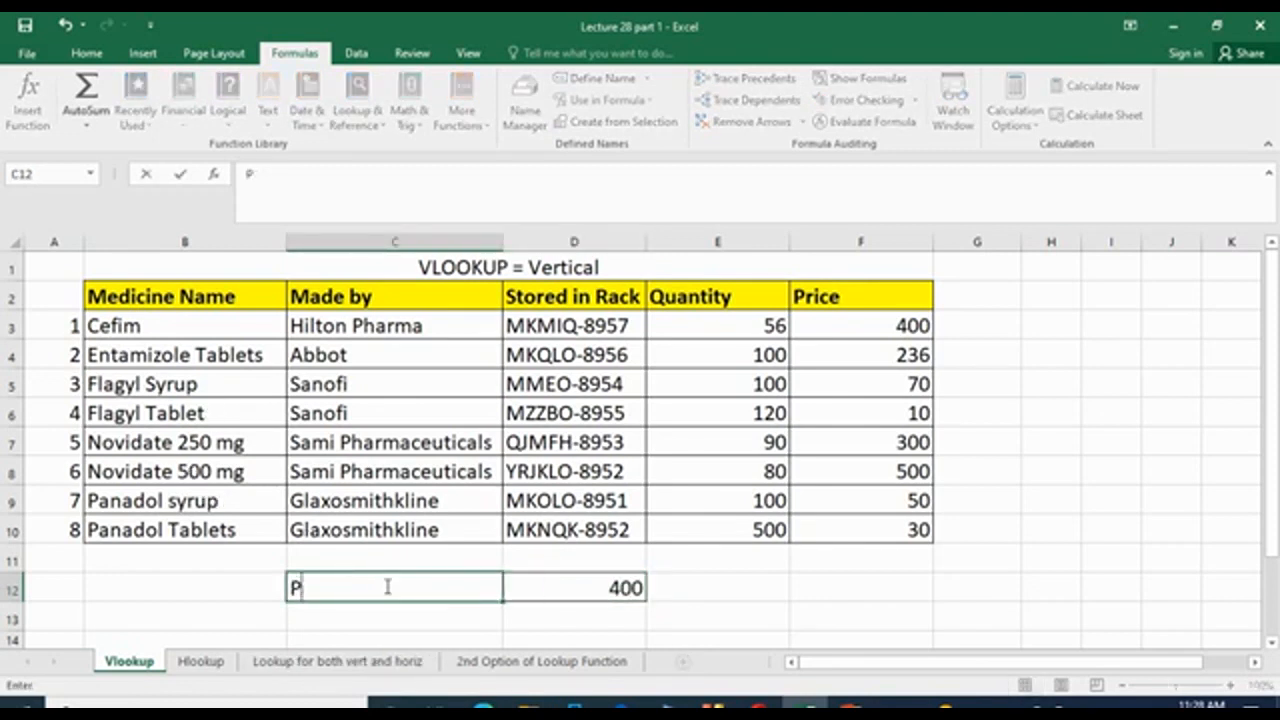
text(anado s)
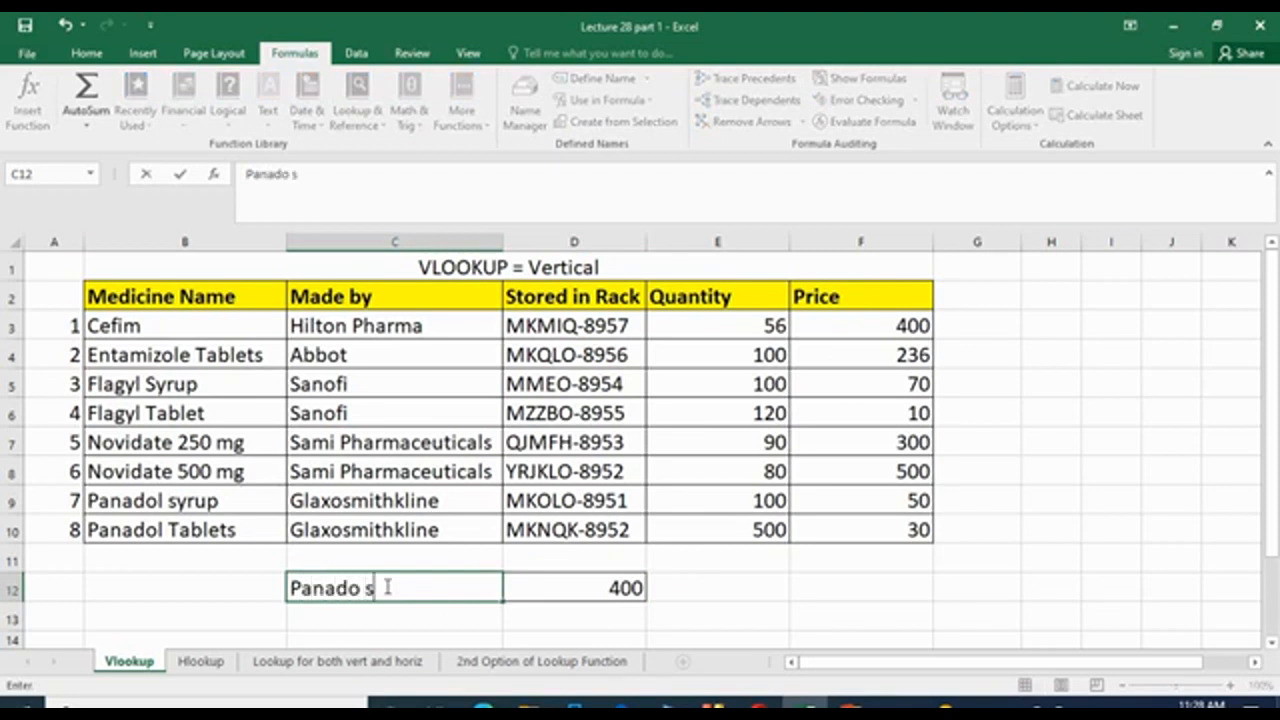
text(yrup)
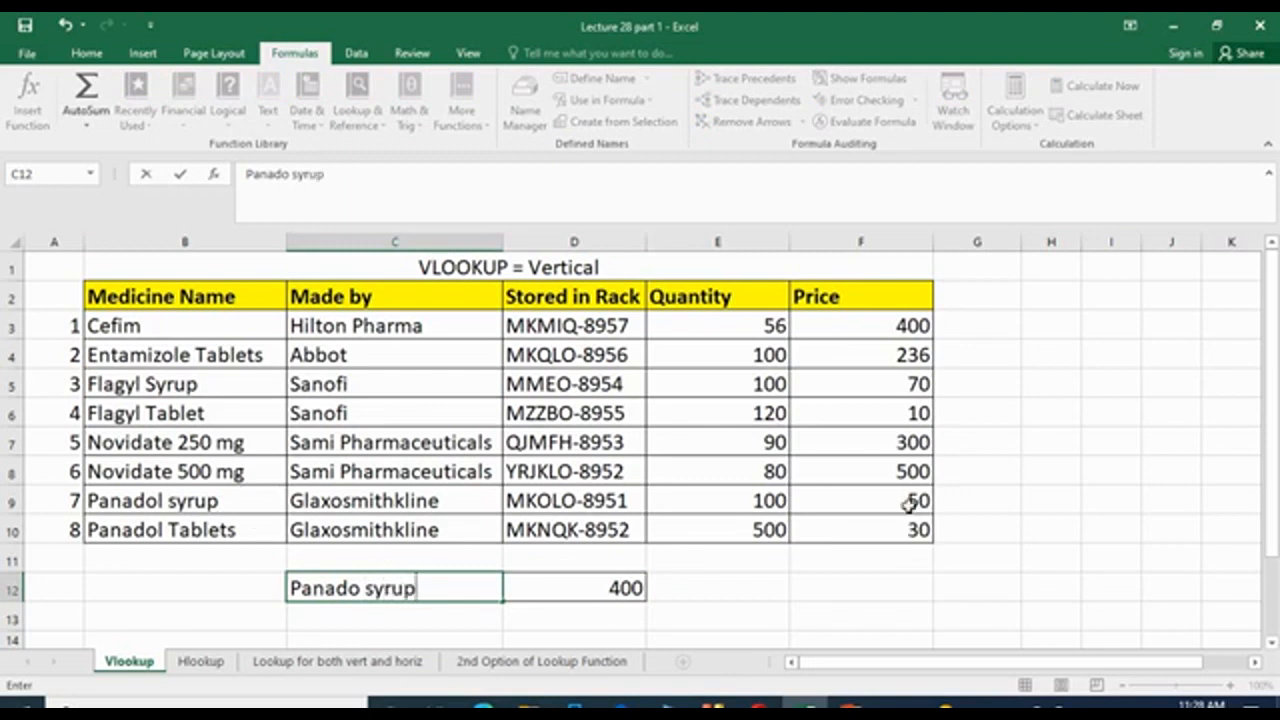
Enter 50 in cell D12 as the syrup's price and clear the cell again.
click(597, 588)
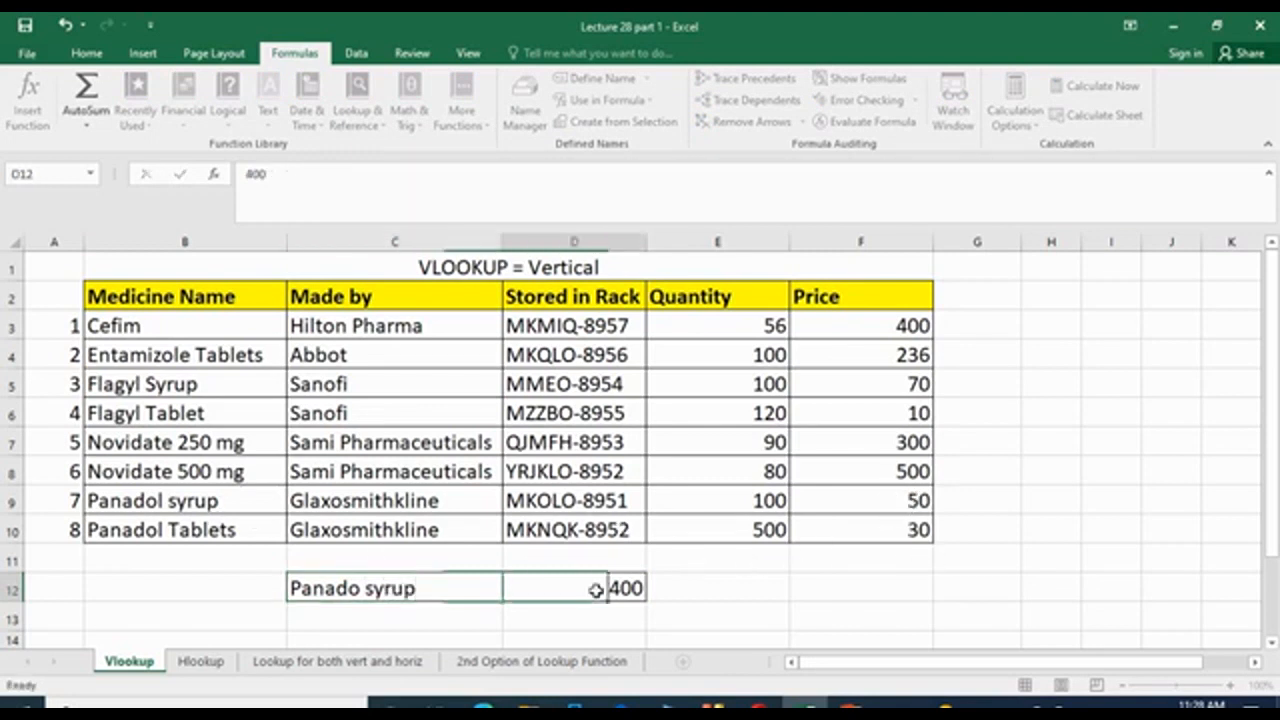
text(50)
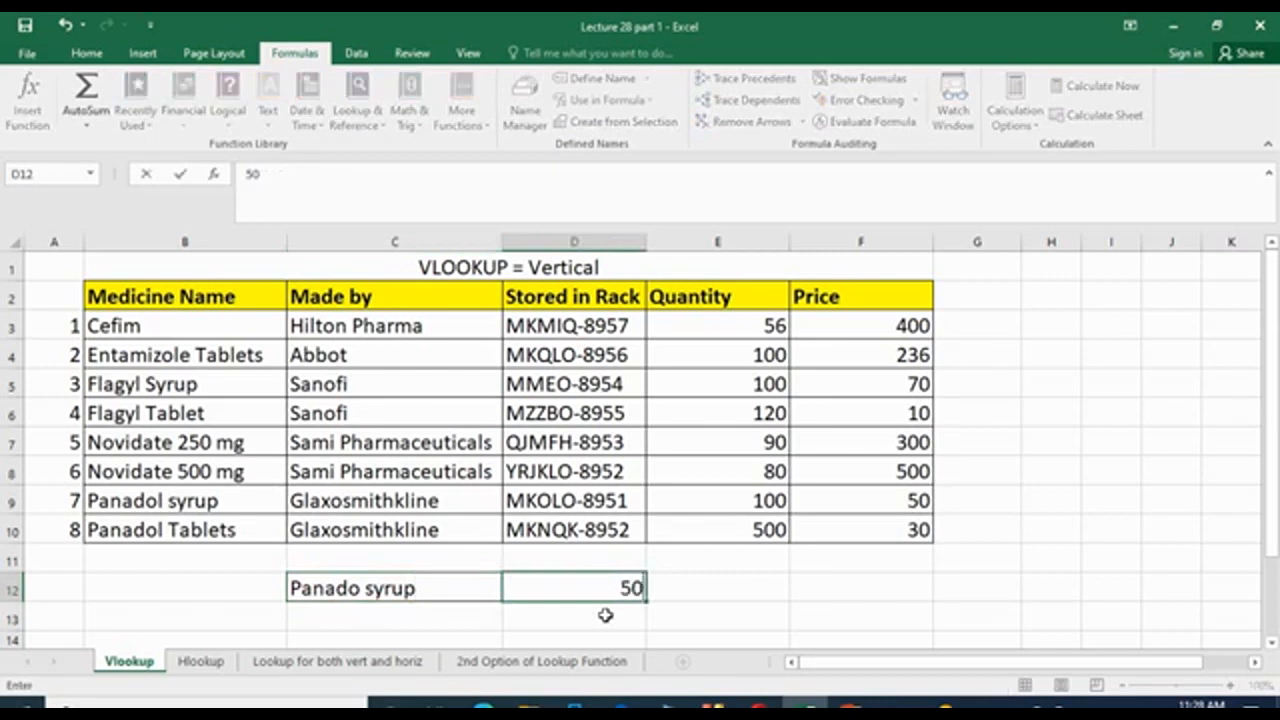
click(717, 609)
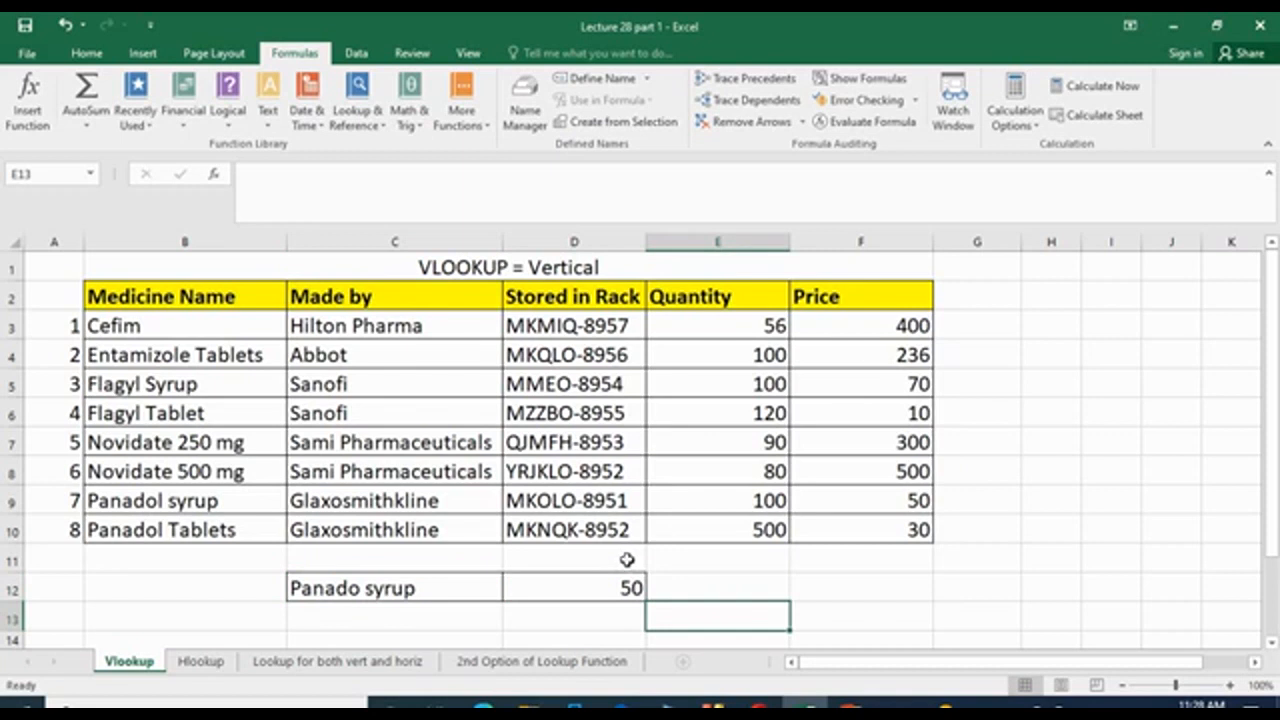
click(596, 588)
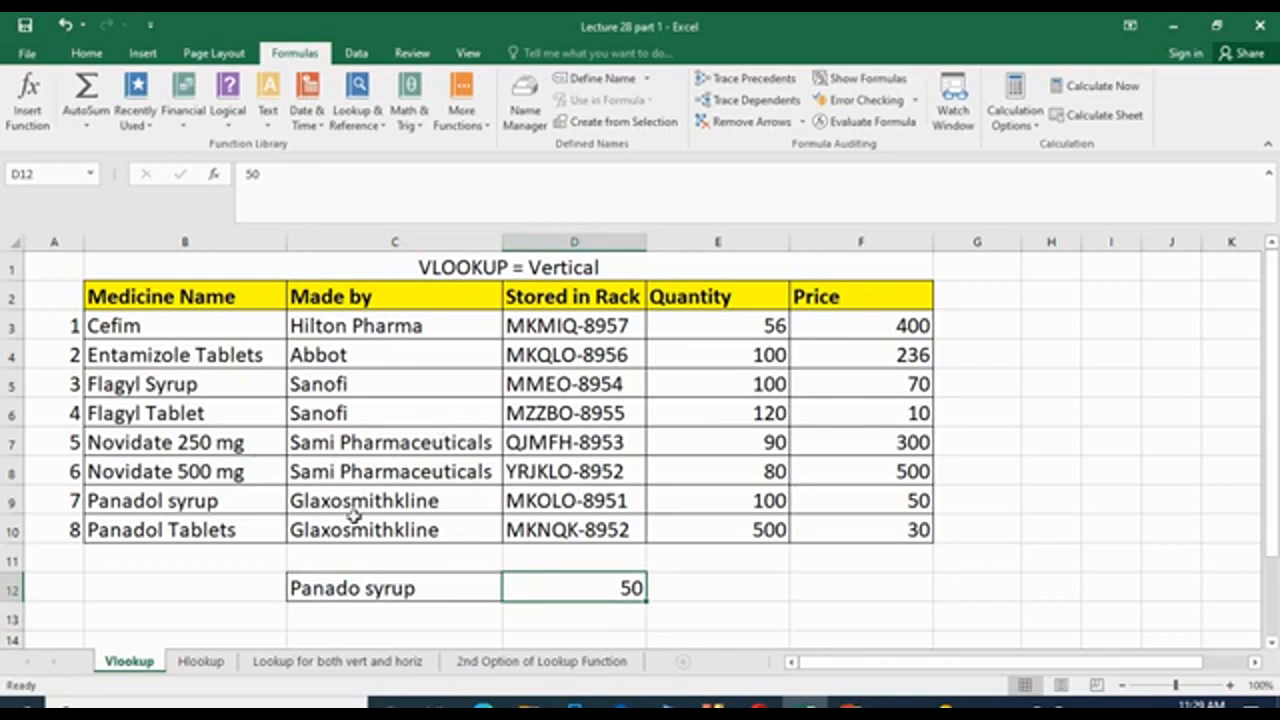
key(Delete)
click(729, 603)
click(591, 583)
text(=vlookup)
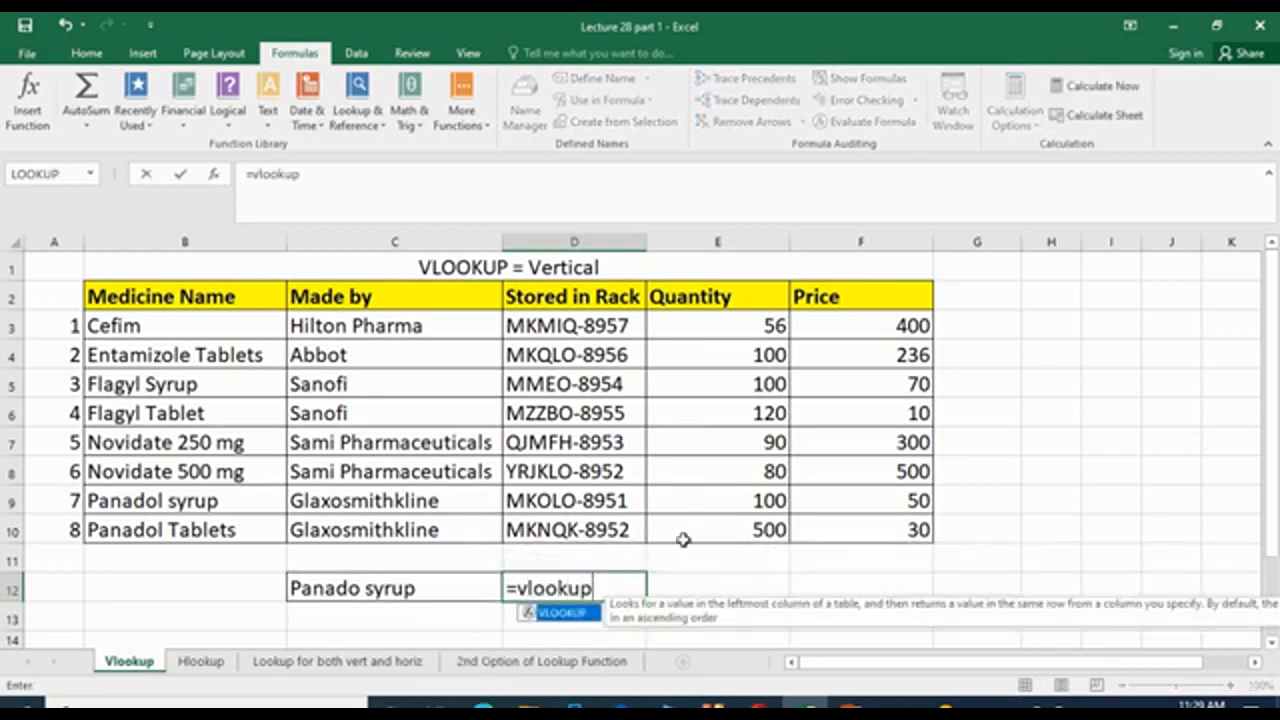
double_click(547, 613)
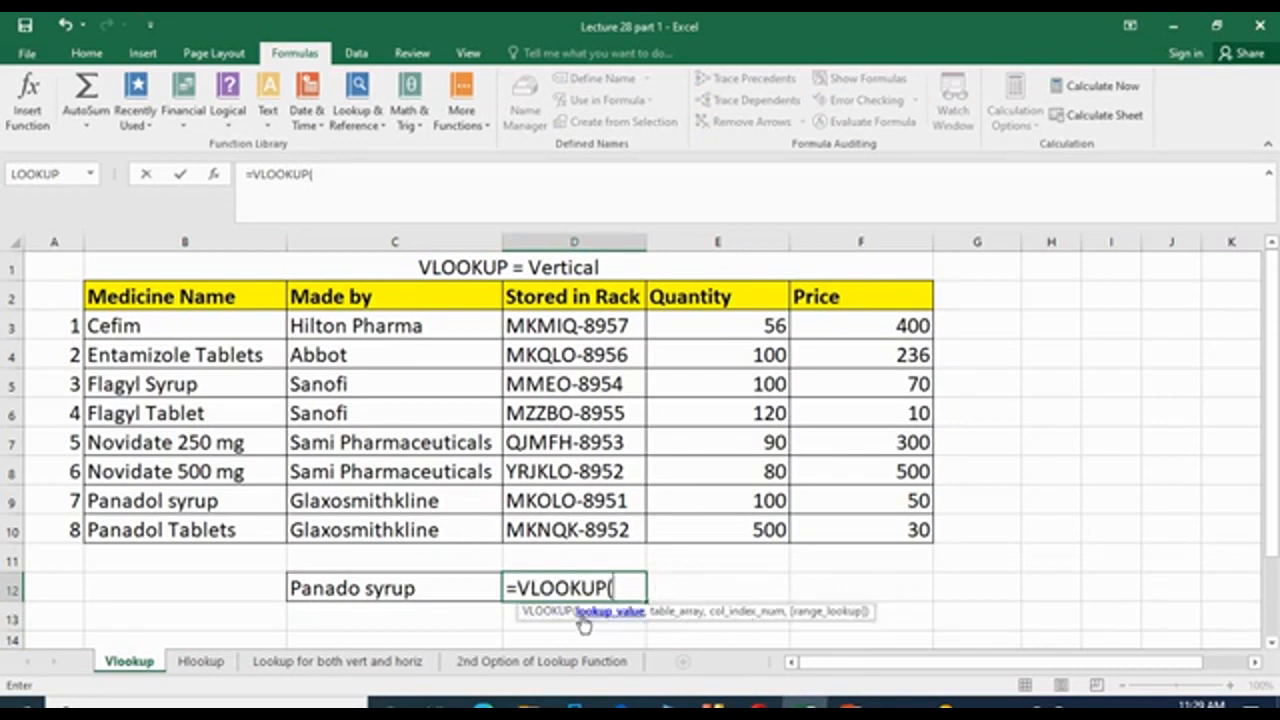
key(BackSpace)
key(BackSpace)
key(BackSpace)
key(BackSpace)
key(BackSpace)
key(BackSpace)
key(BackSpace)
key(BackSpace)
key(BackSpace)
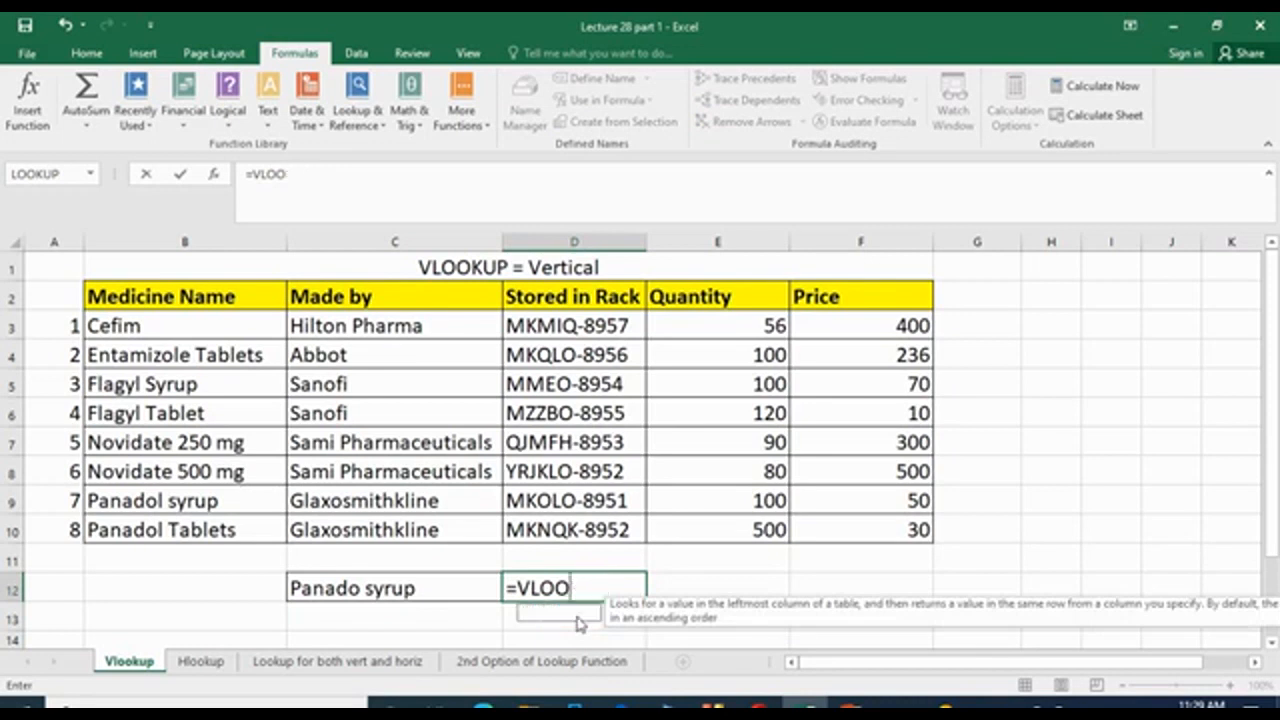
click(665, 606)
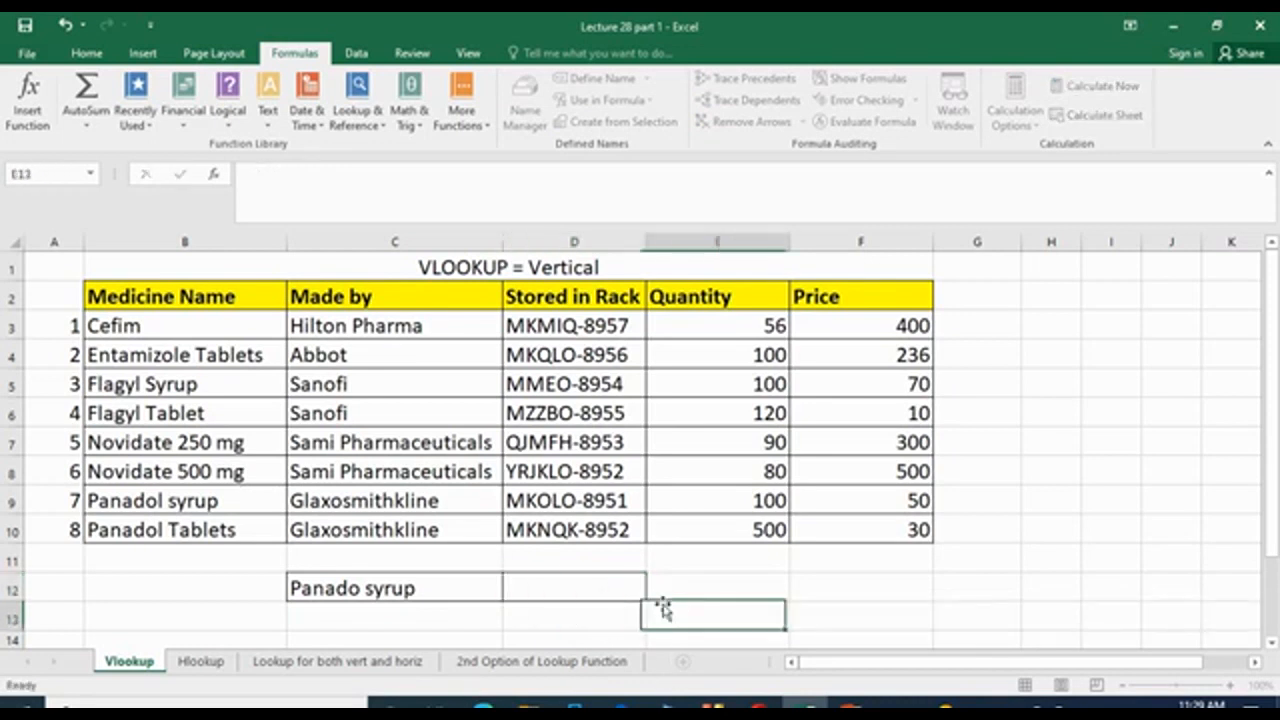
Insert a VLOOKUP function in cell D12 with C12 as the lookup value and B3:F10 as the table array.
click(589, 587)
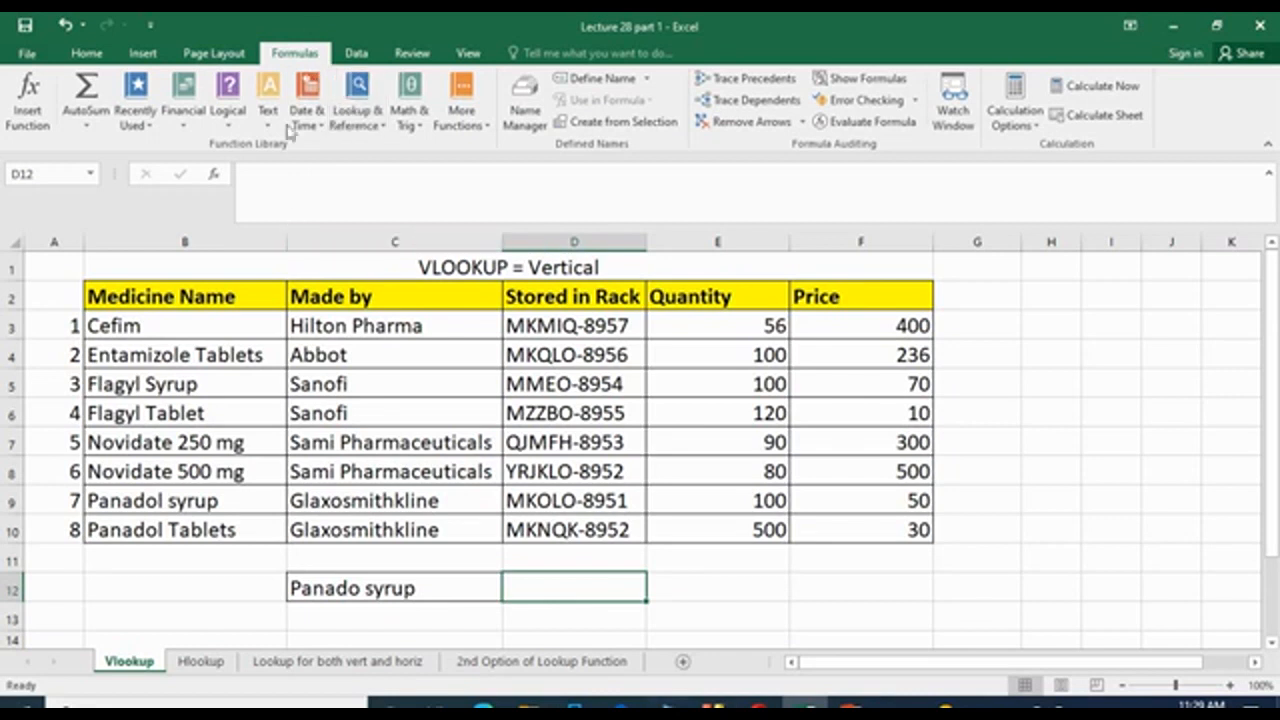
click(362, 138)
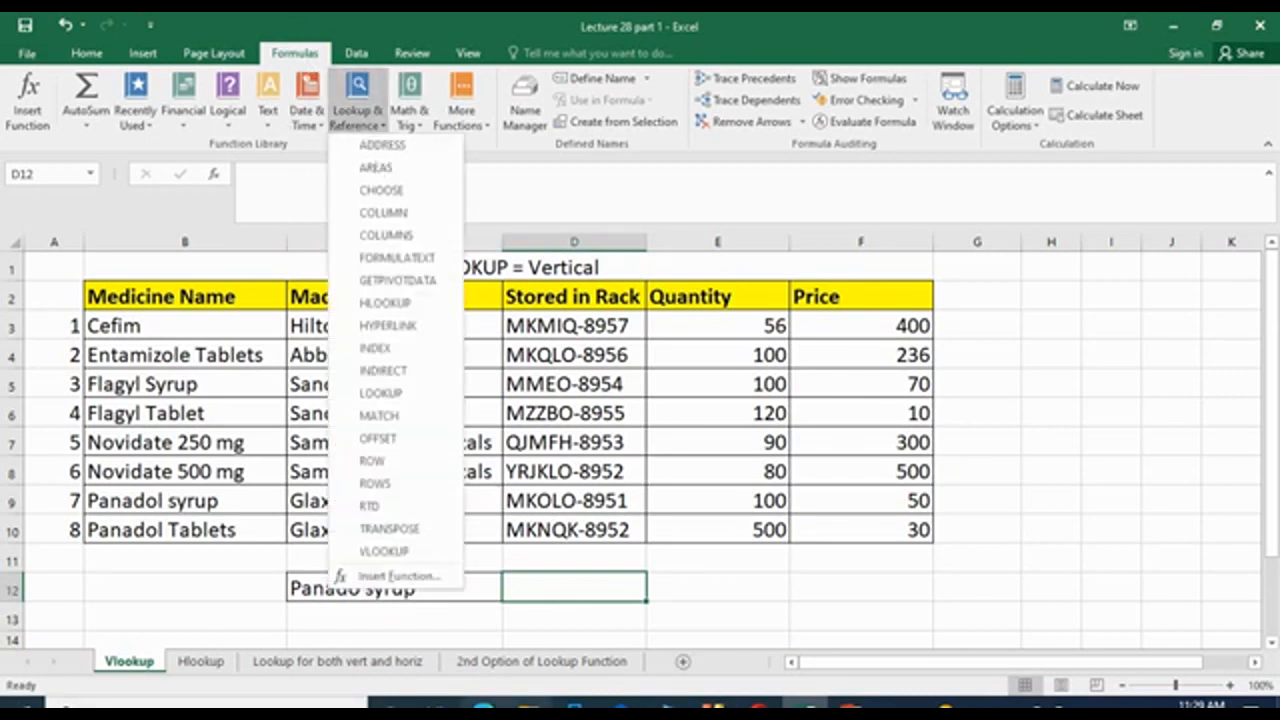
click(423, 558)
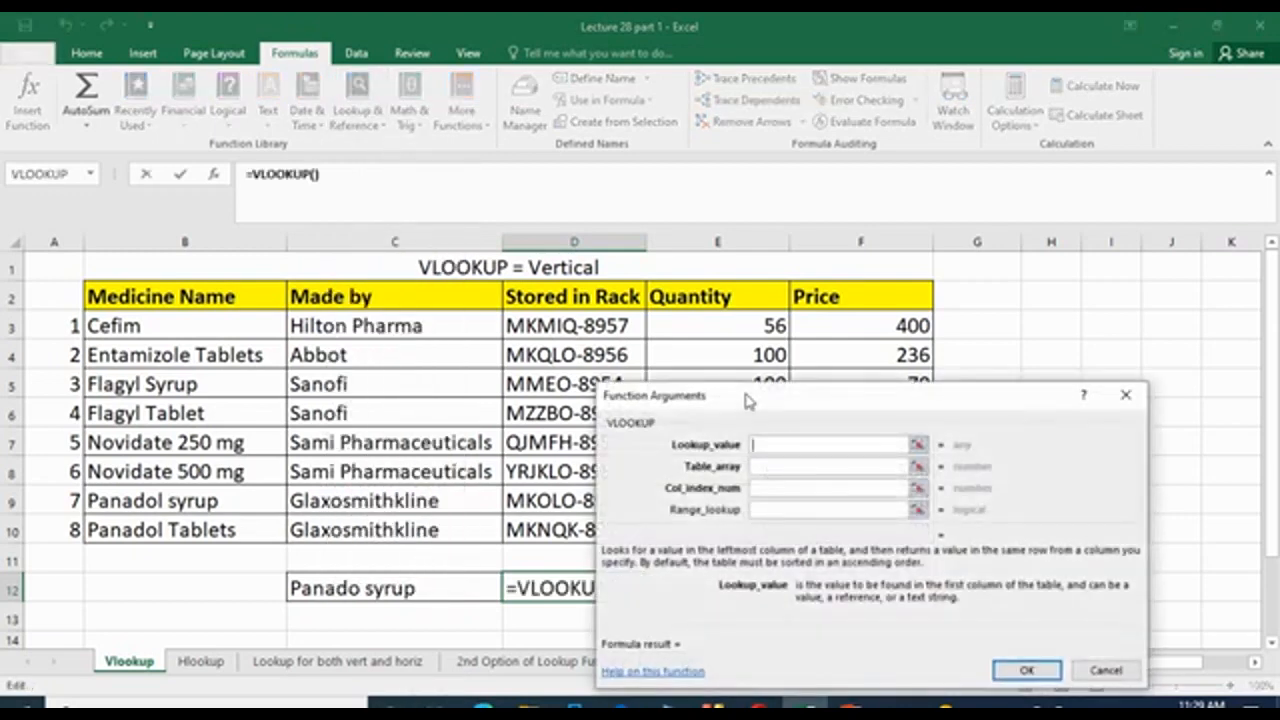
drag(752, 386, 842, 247)
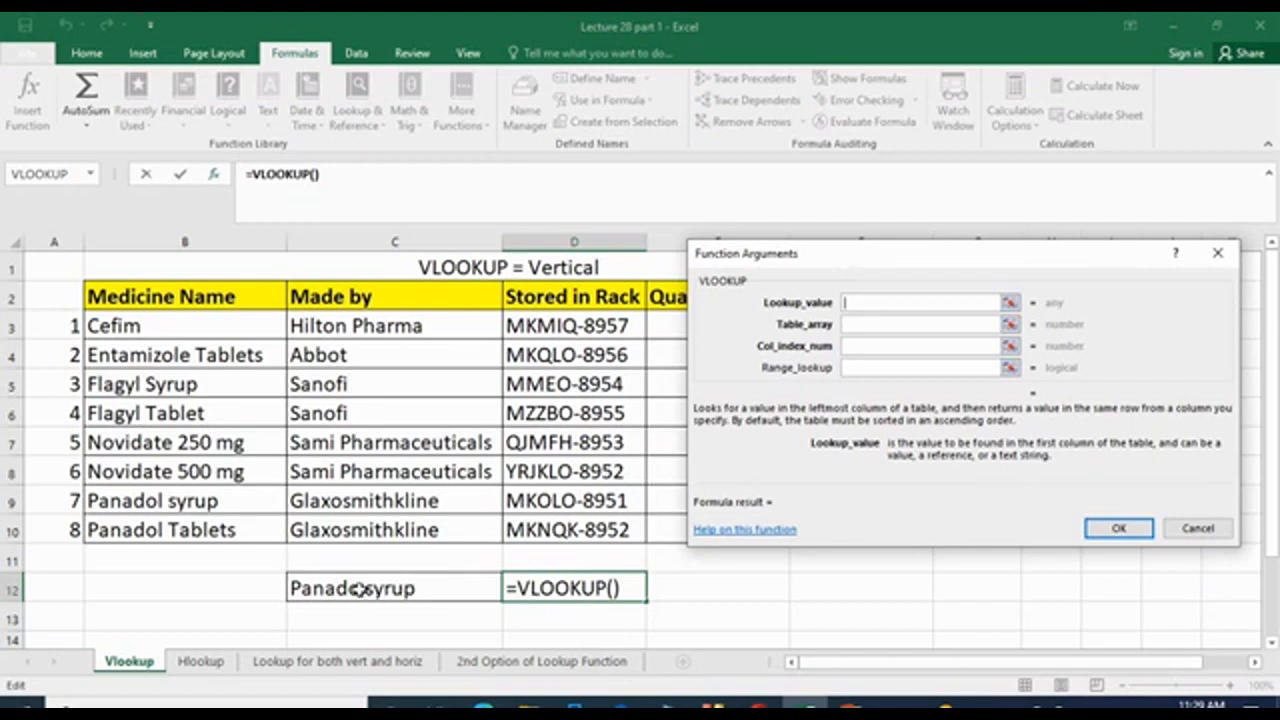
click(436, 588)
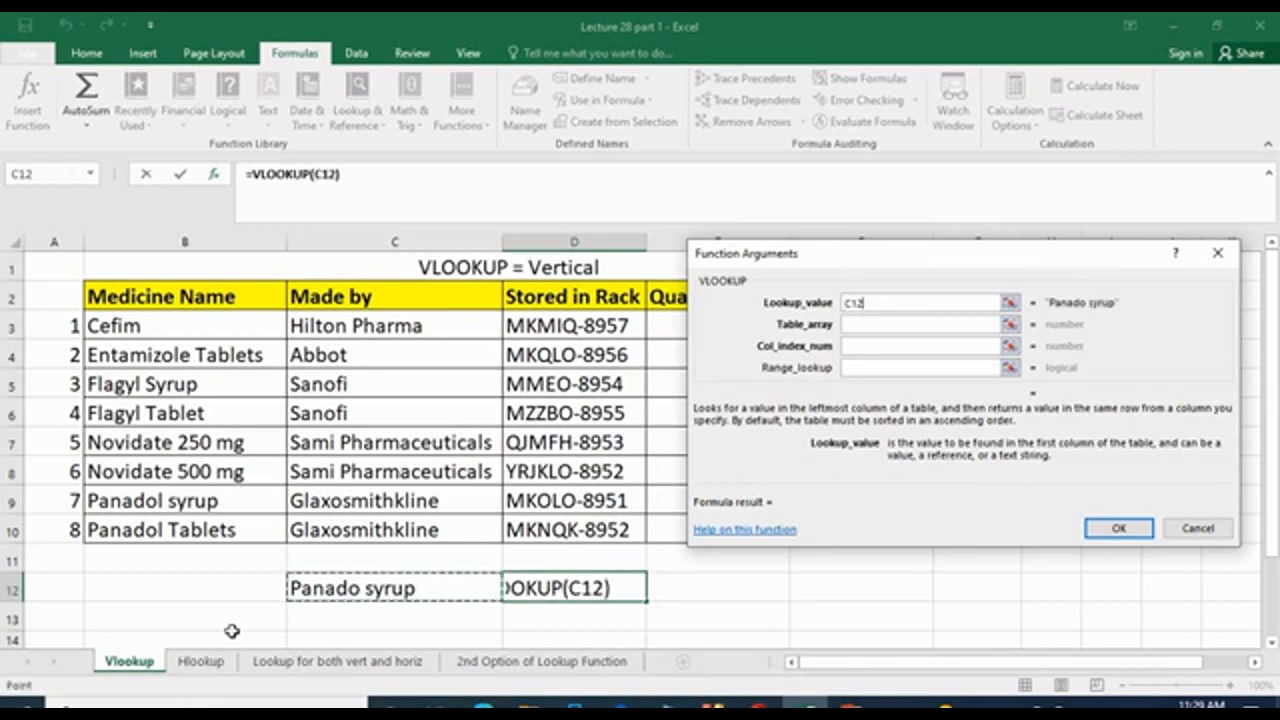
click(892, 326)
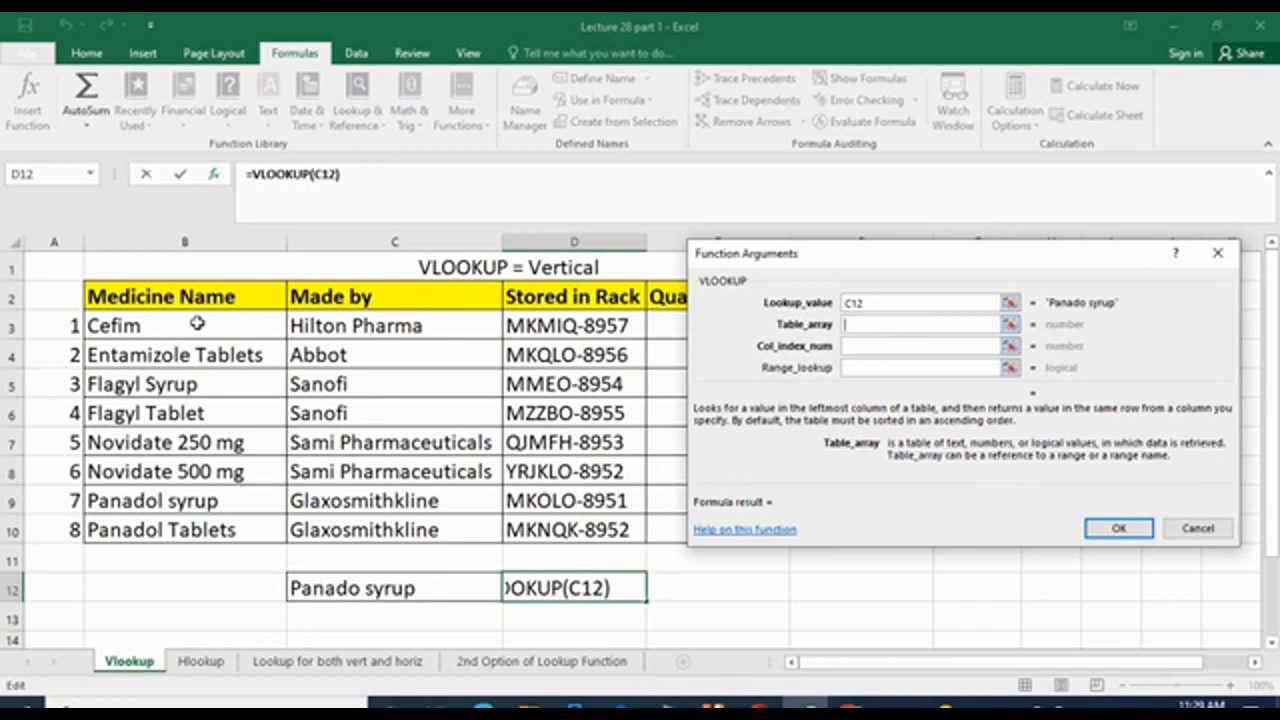
drag(172, 331, 816, 535)
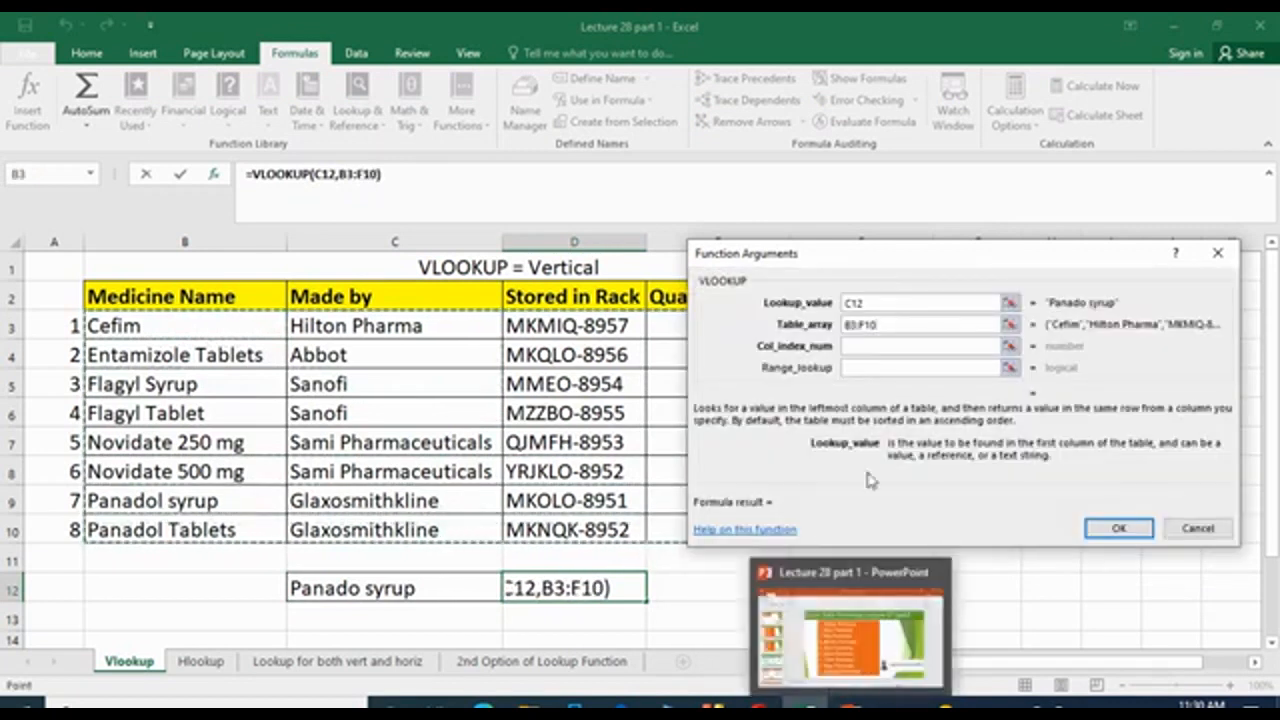
Complete the VLOOKUP in cell D12 with column index number 5 and range lookup 0.
click(878, 347)
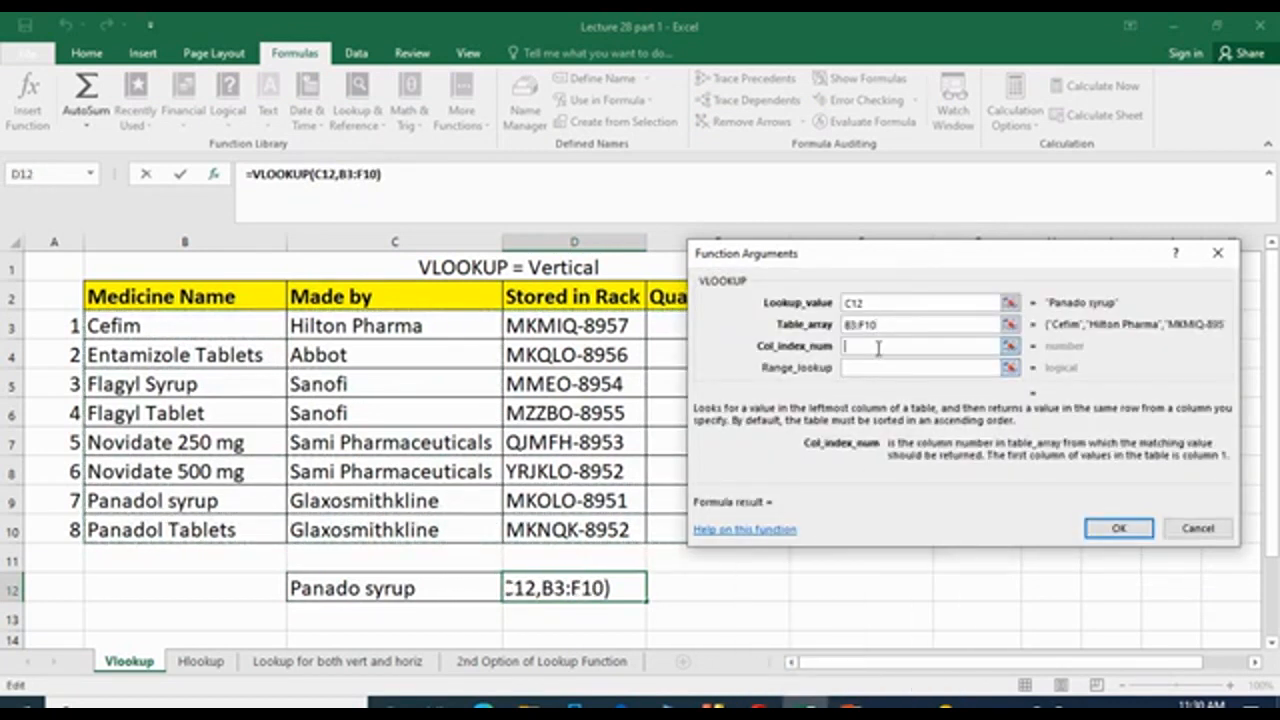
drag(752, 253, 808, 483)
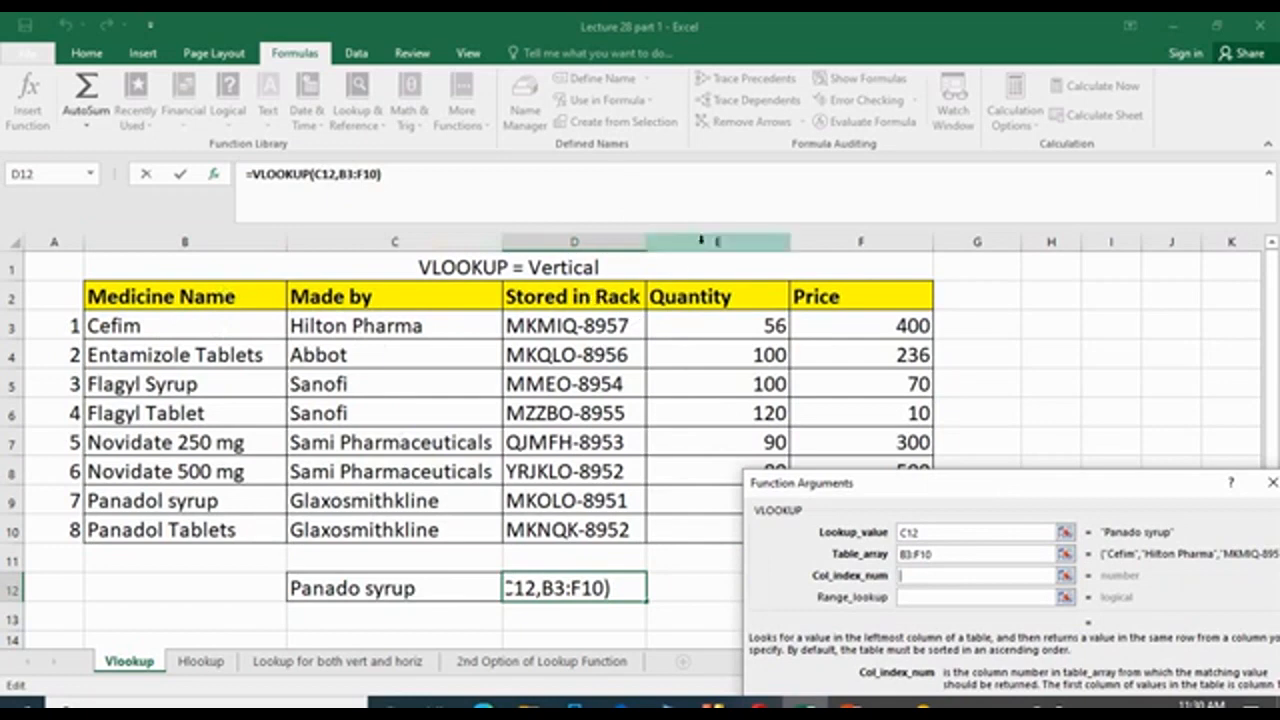
drag(893, 500, 770, 197)
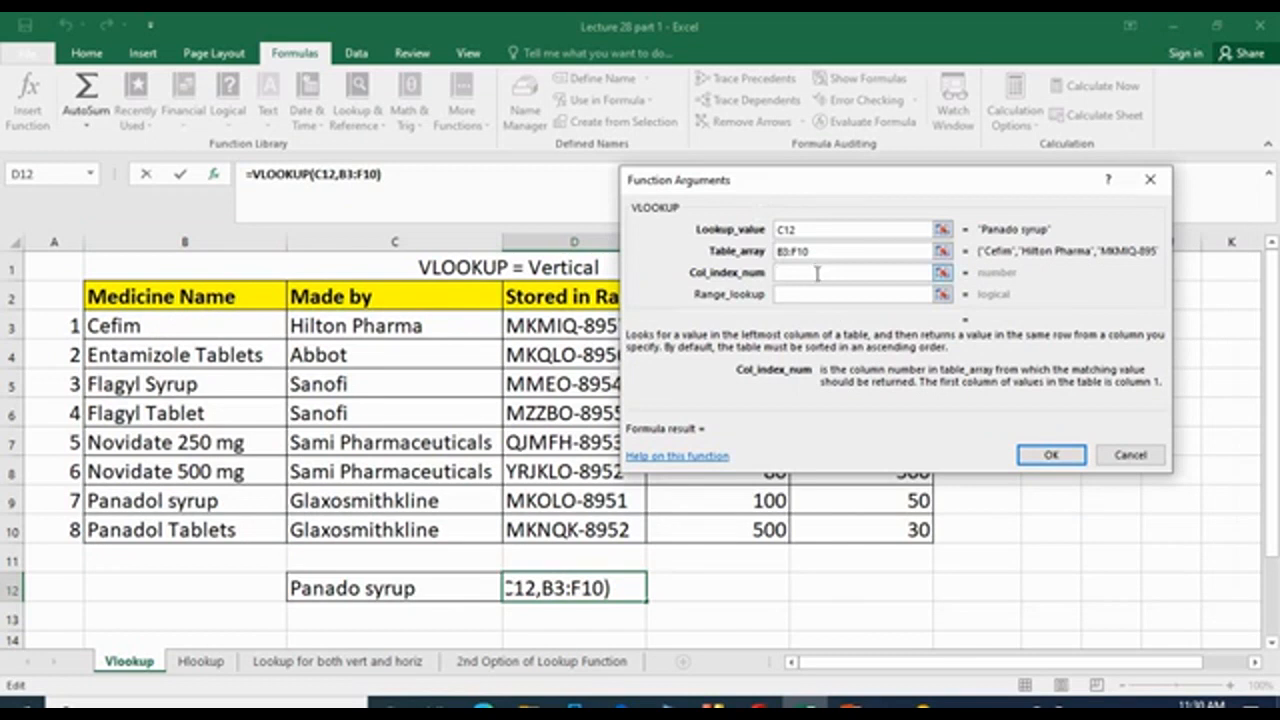
text(5)
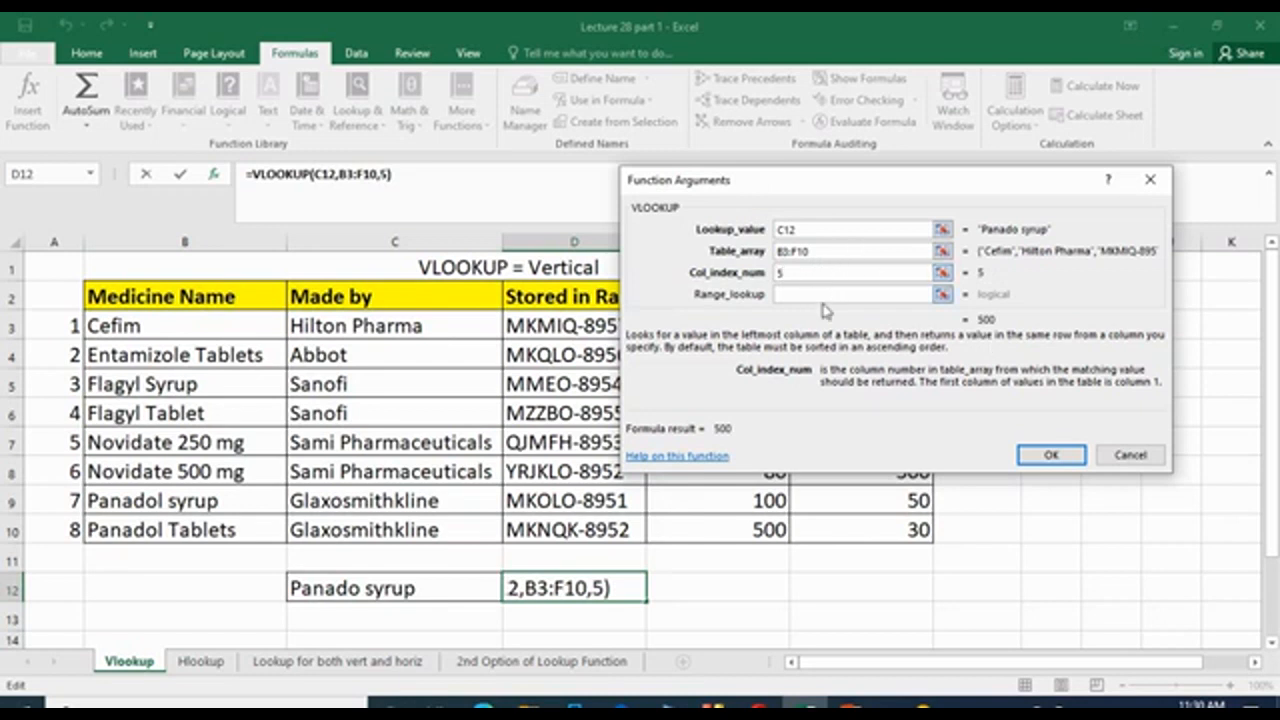
click(826, 295)
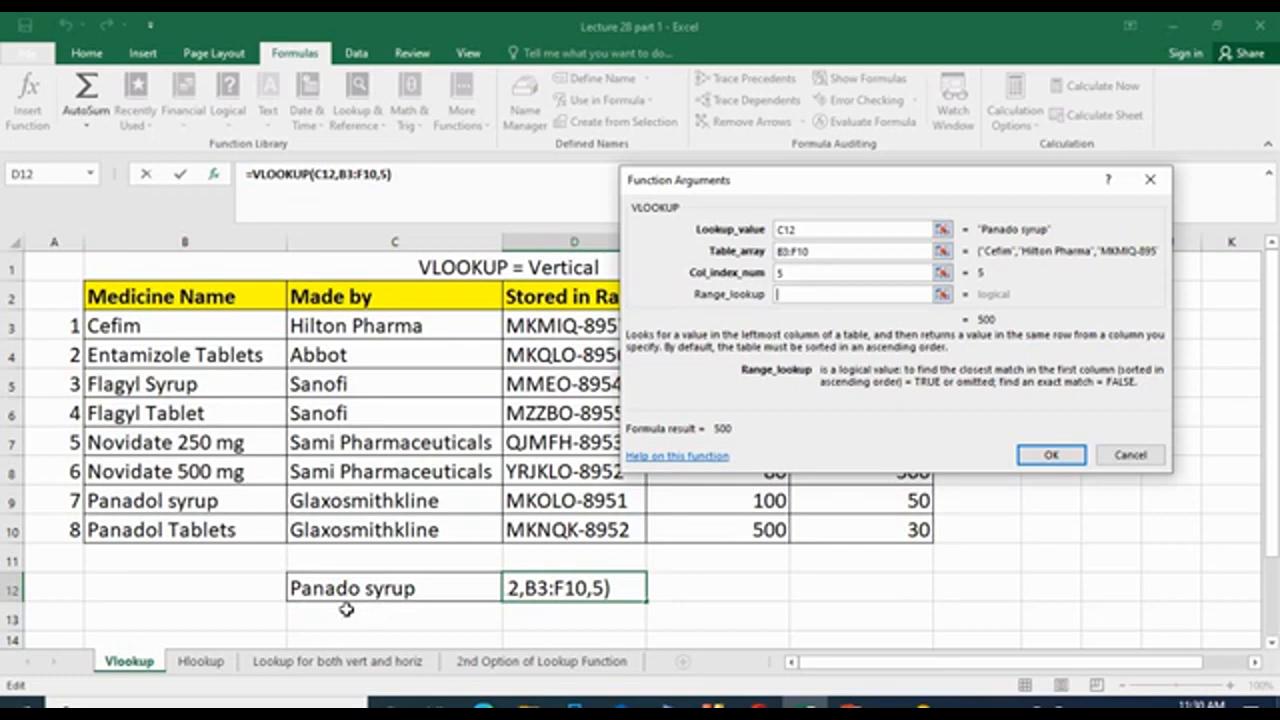
text(0)
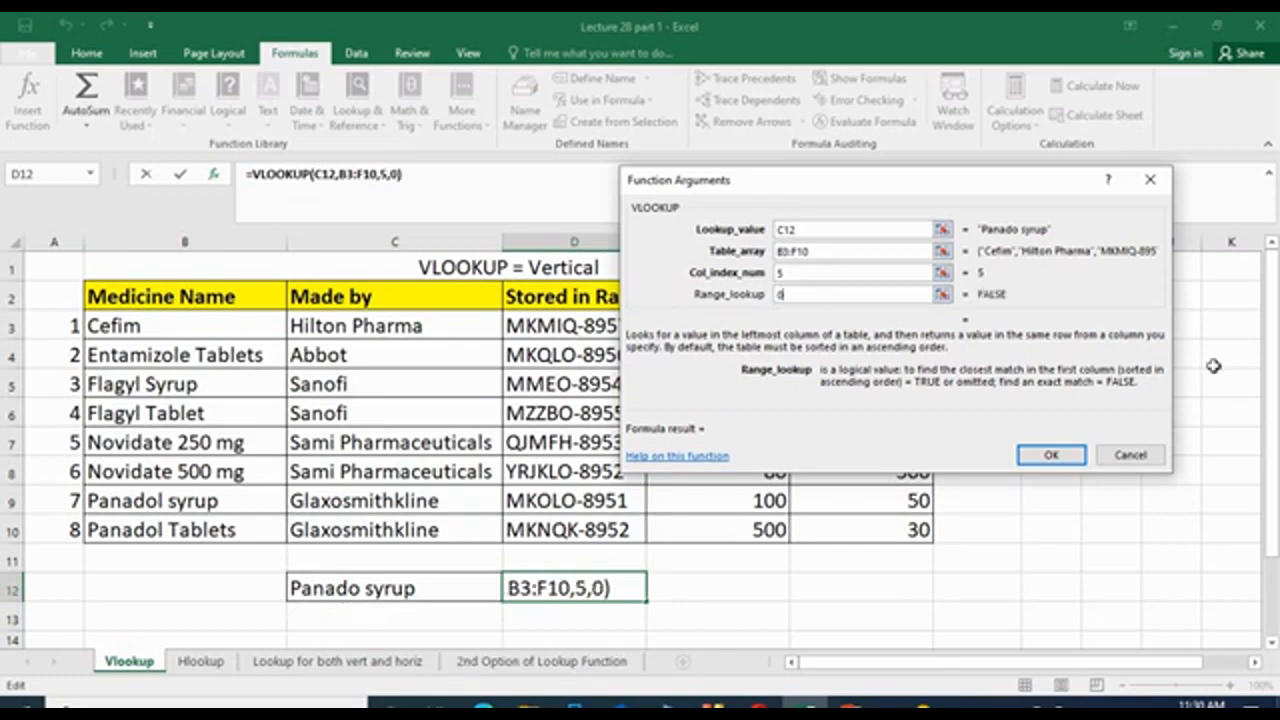
click(1050, 455)
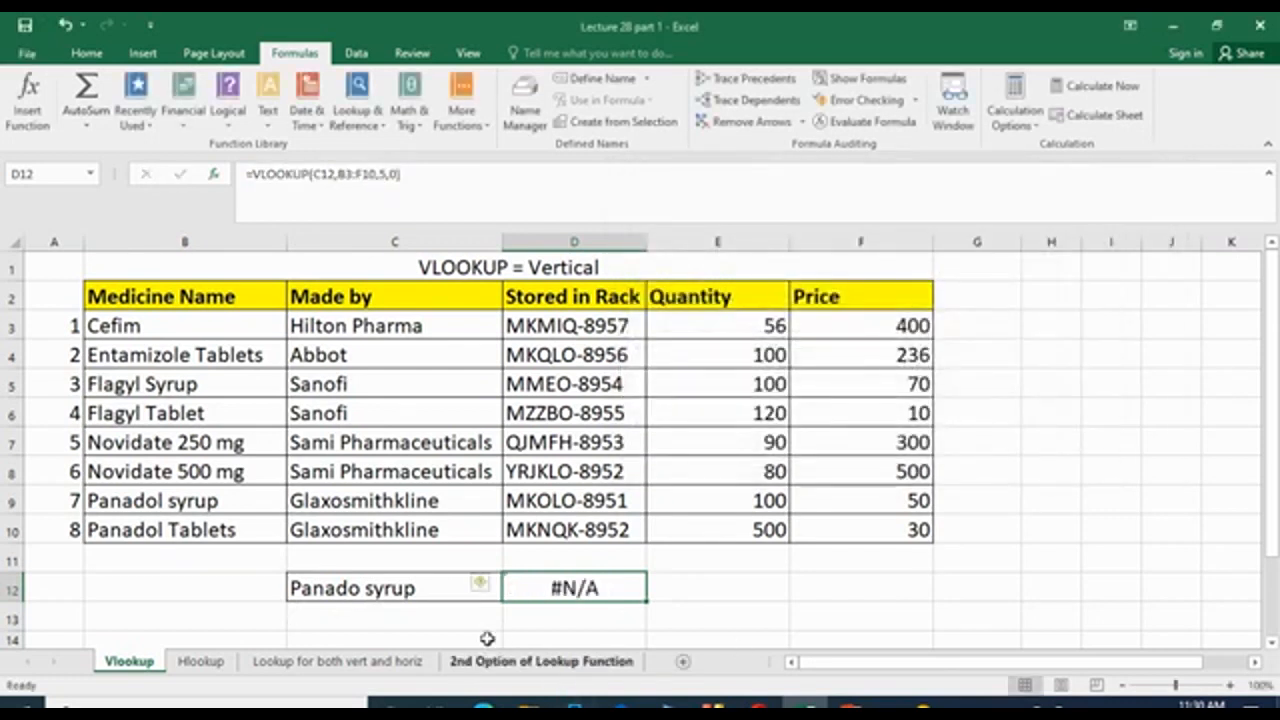
Correct the medicine name in cell C12 to "Panadol syrup" and compare the returned price with that medicine's table row.
click(363, 589)
double_click(363, 589)
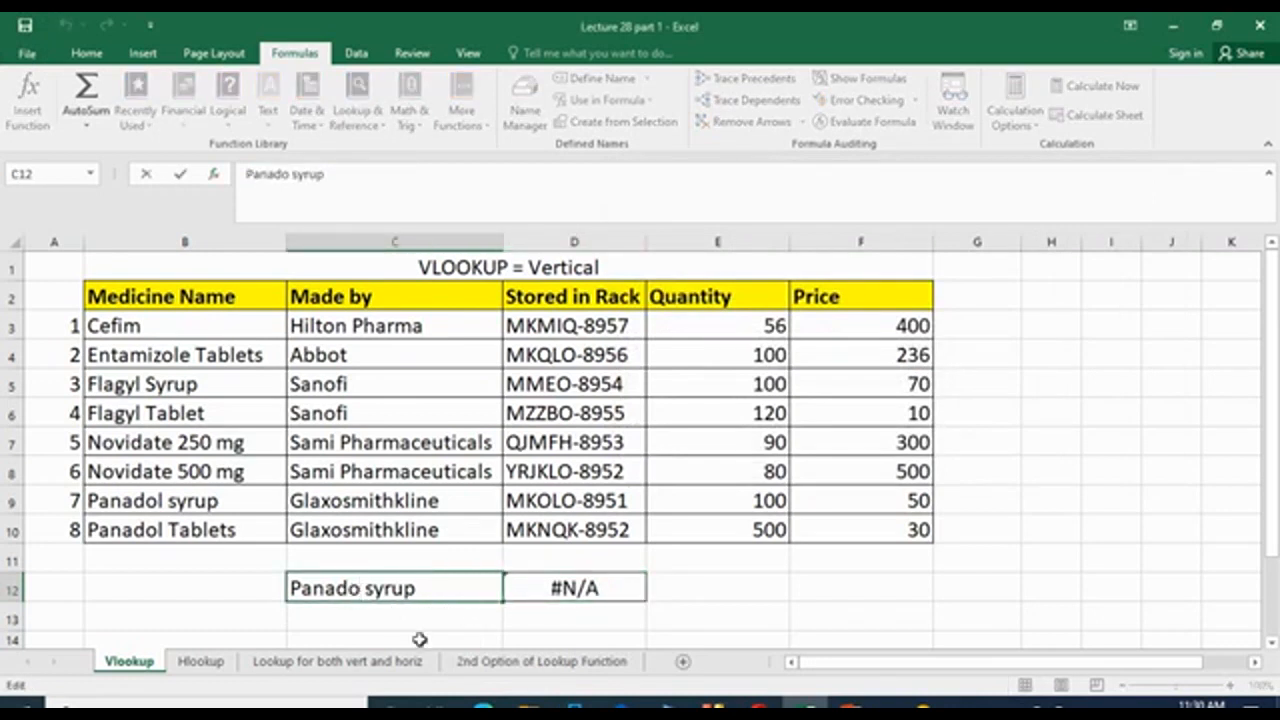
text(l)
click(752, 634)
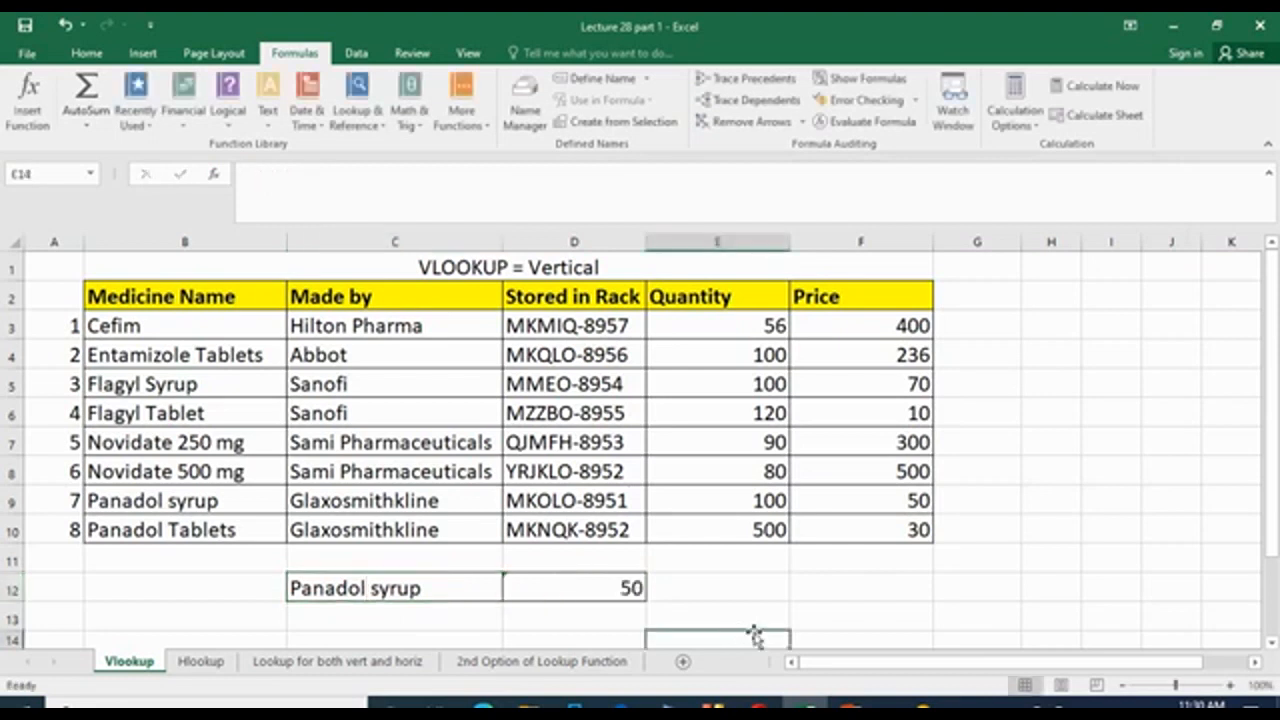
click(618, 586)
click(246, 498)
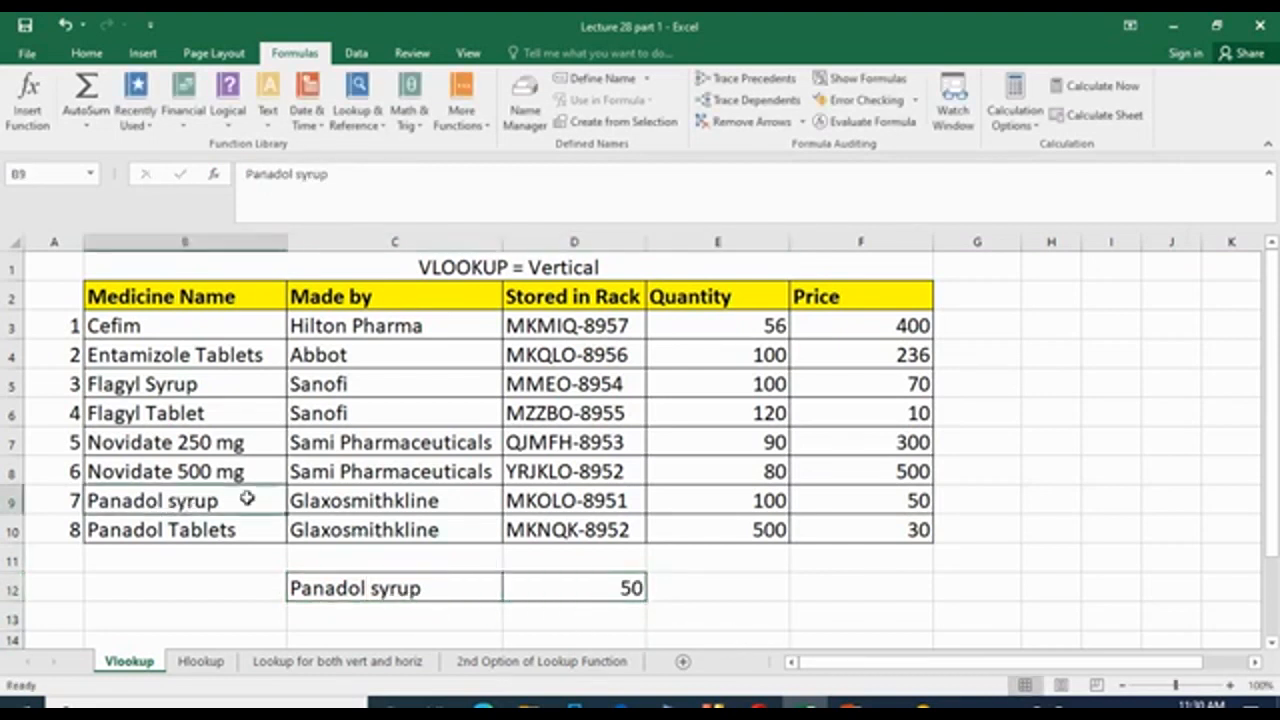
click(6, 501)
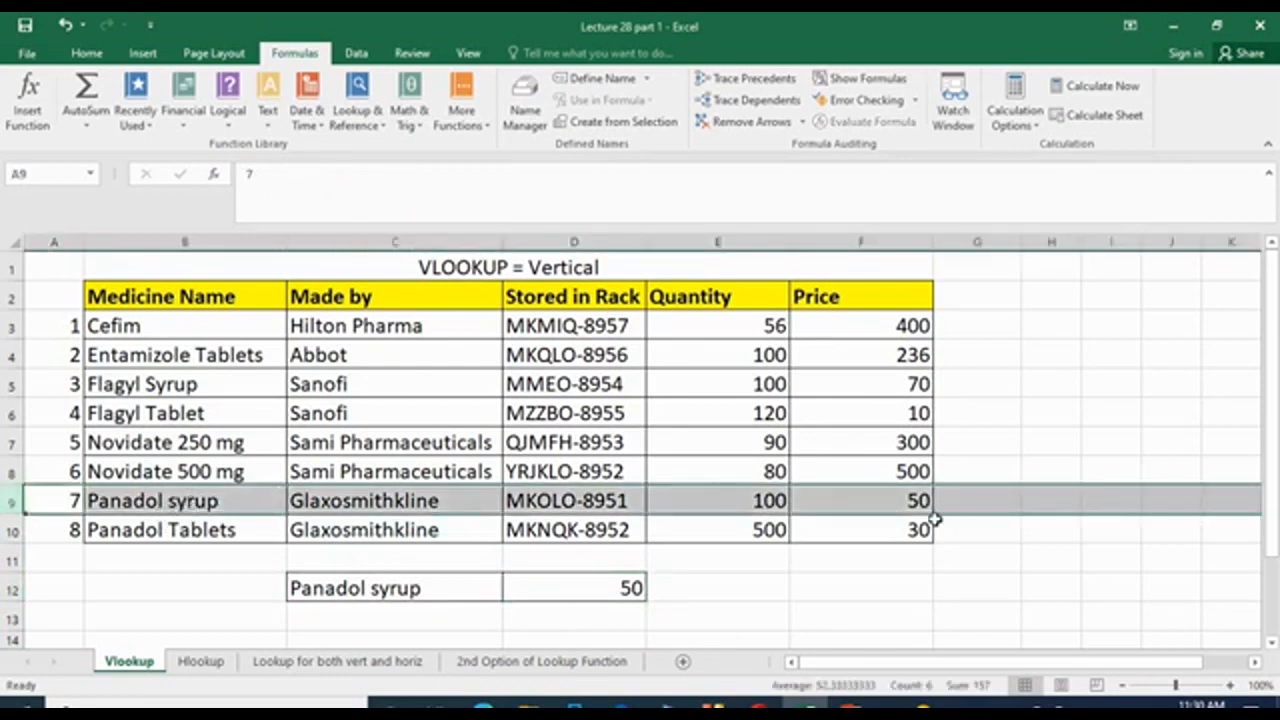
Replace the medicine name in cell C12 with "Cefim" to test the lookup.
click(405, 595)
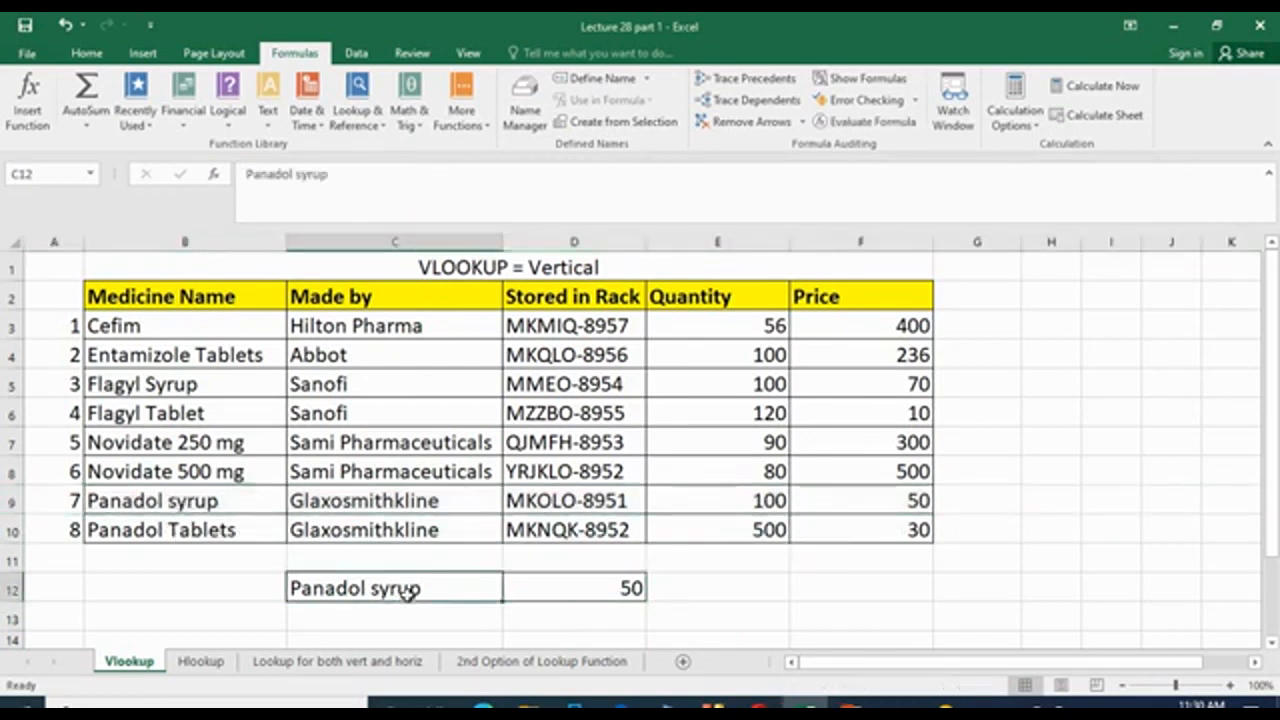
text(Cef)
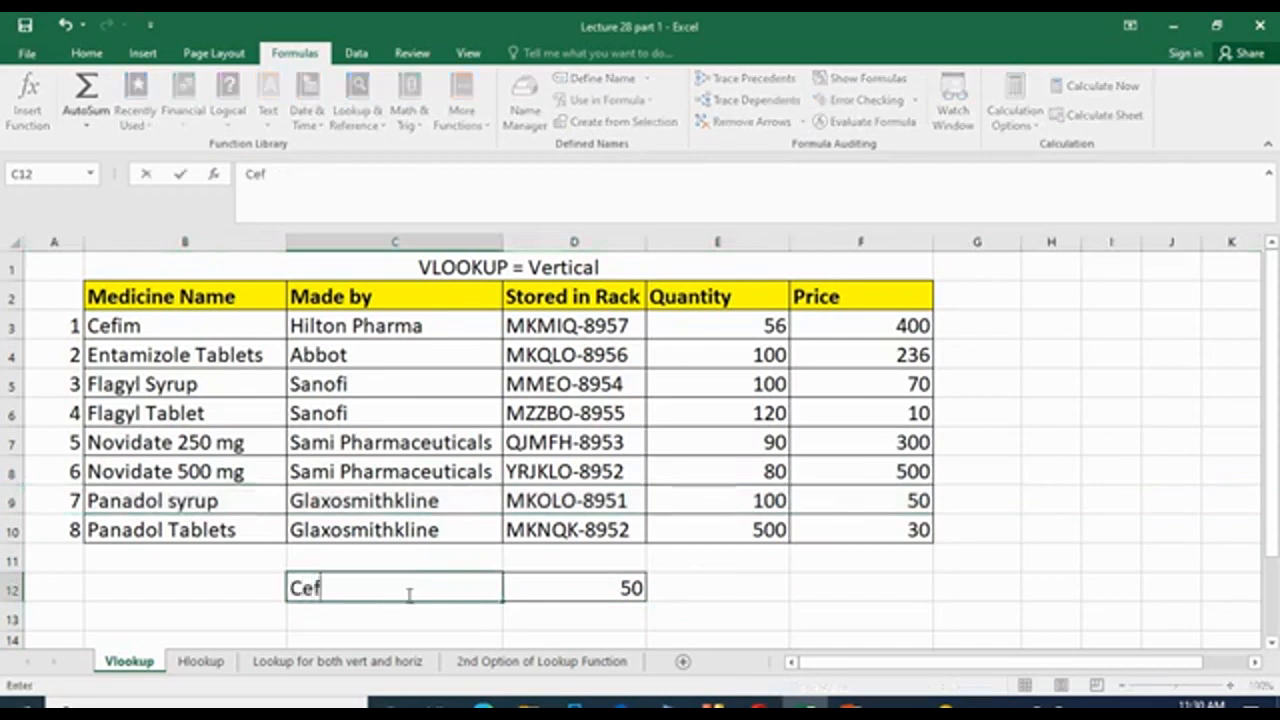
text(im)
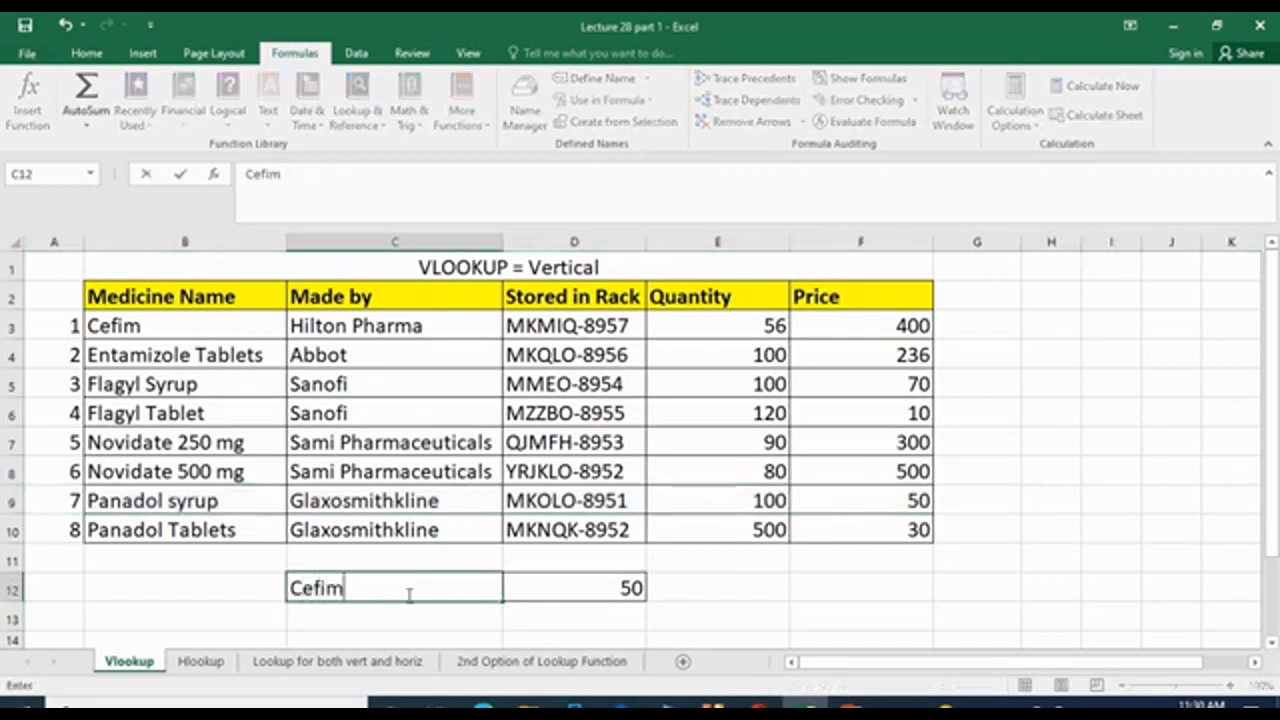
click(823, 593)
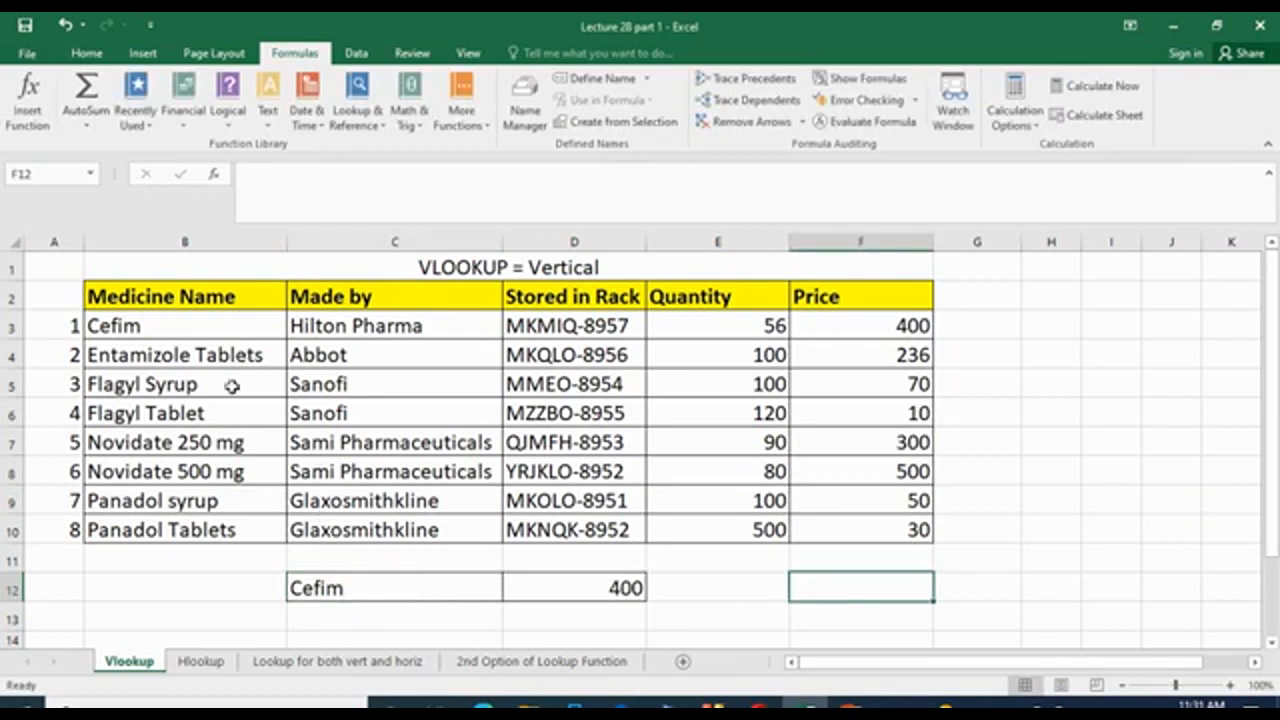
Replace the medicine name in cell C12 with "Flagyl Syrup" and compare the returned price with its table row.
click(386, 594)
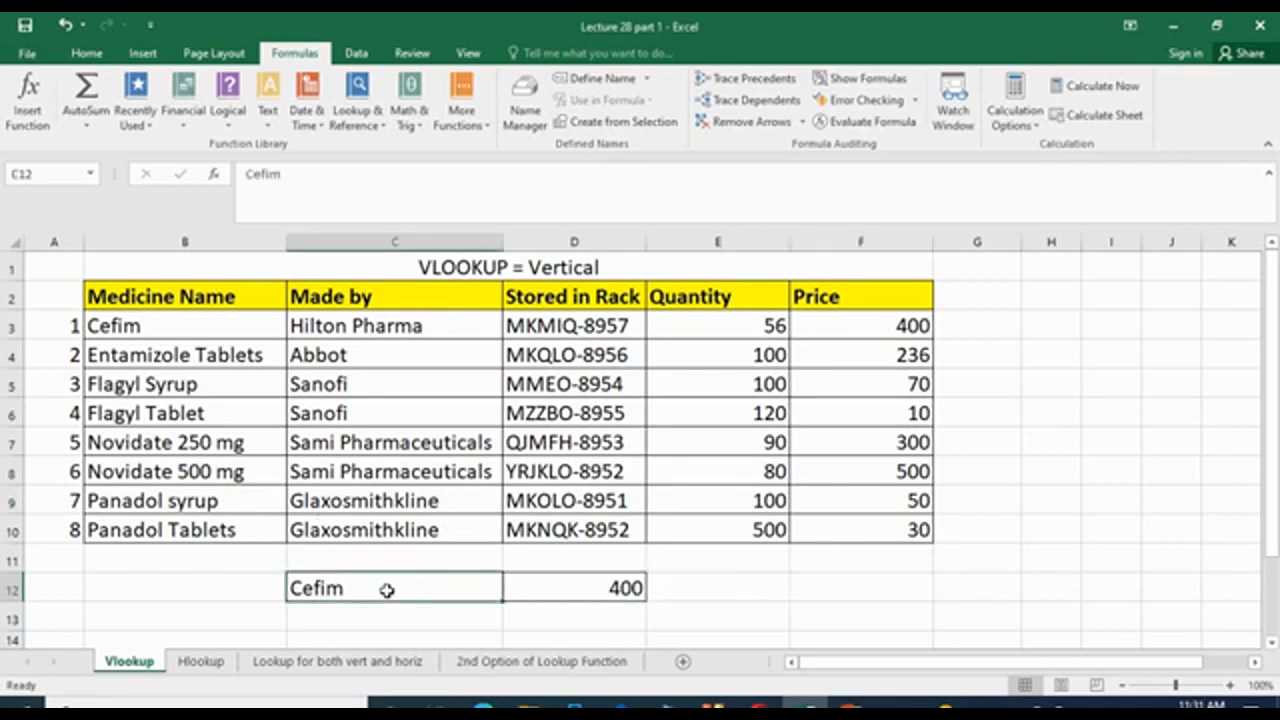
text(Fl)
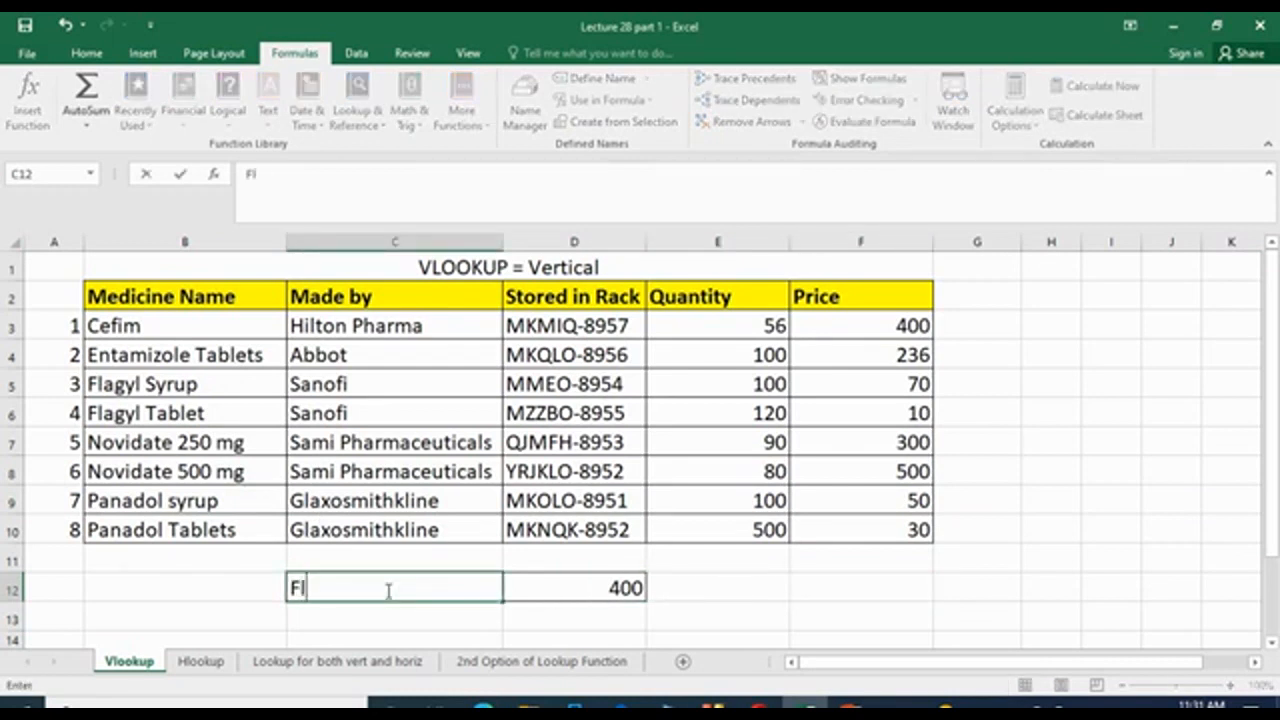
text(agyl S)
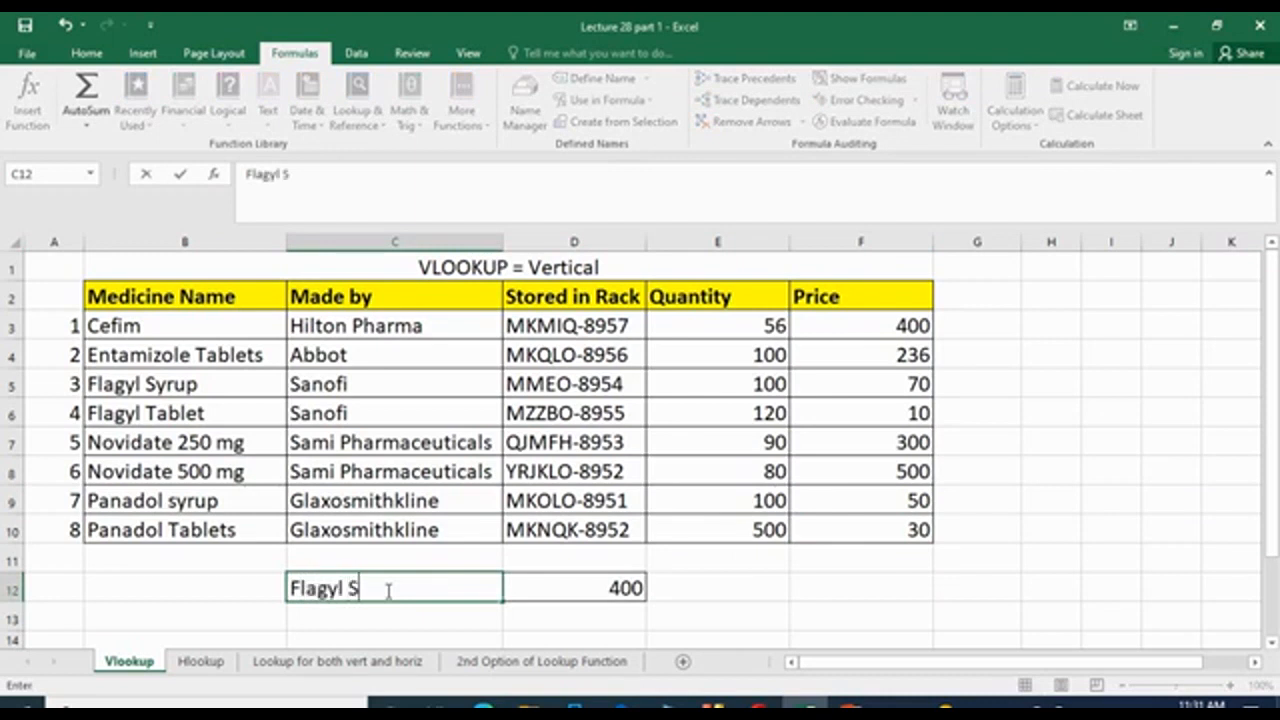
text(yrup)
click(695, 585)
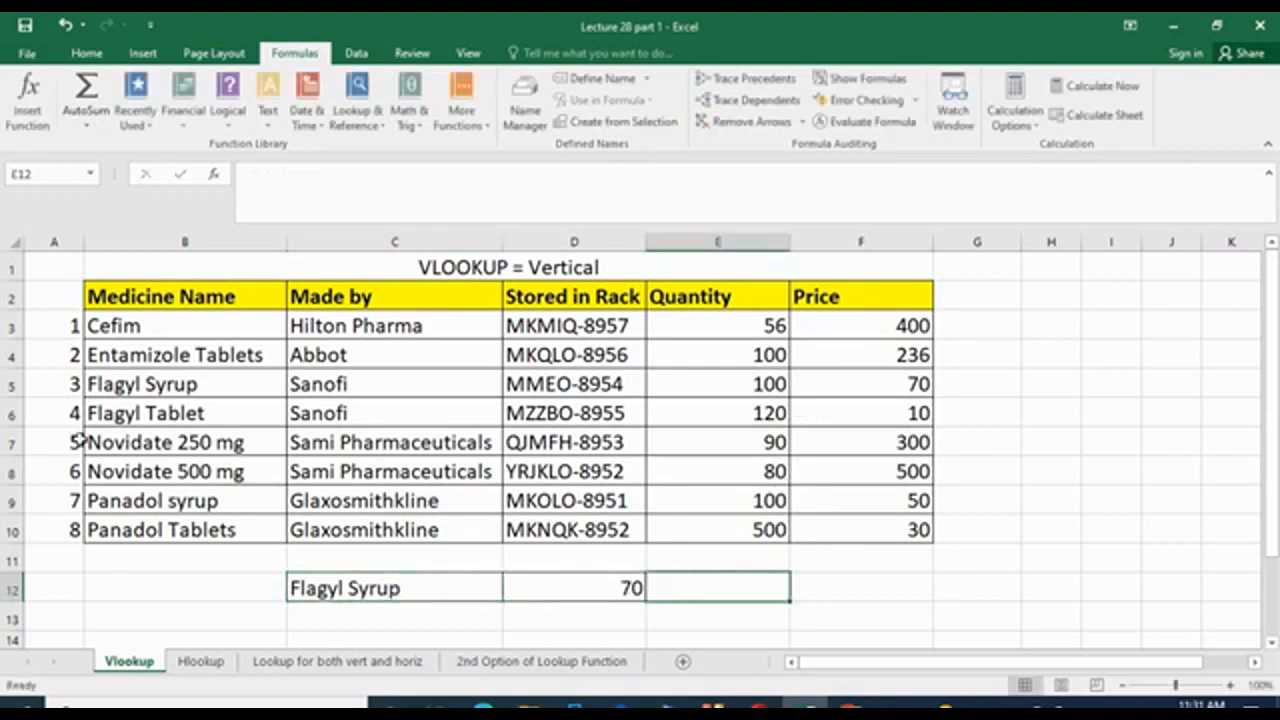
click(22, 394)
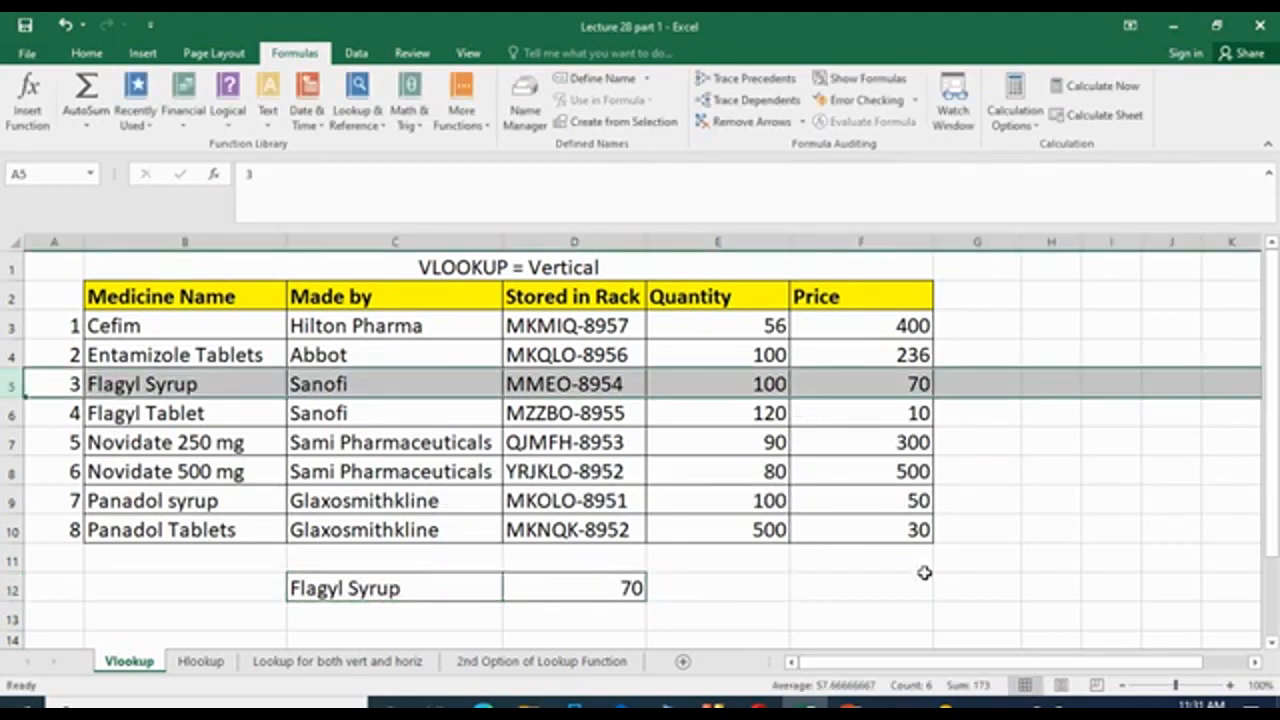
click(925, 580)
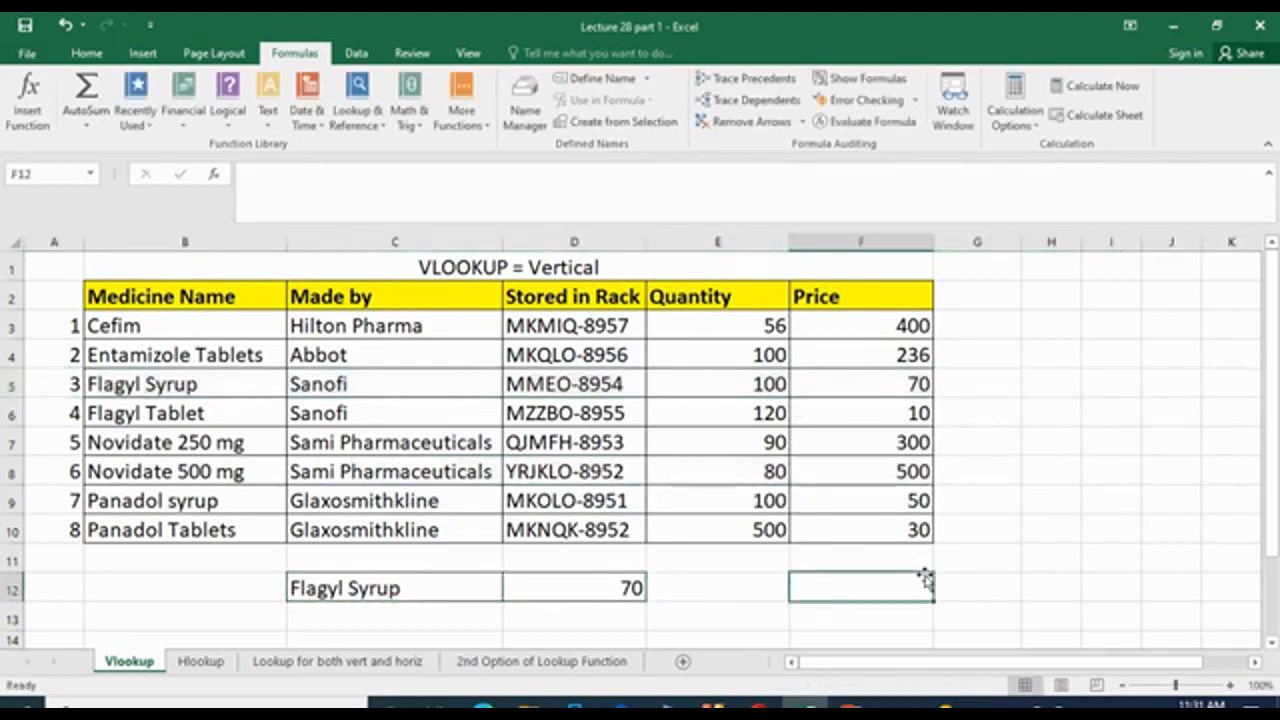
Change the column index in cell D12's VLOOKUP formula to 4 so it returns the quantity.
click(565, 592)
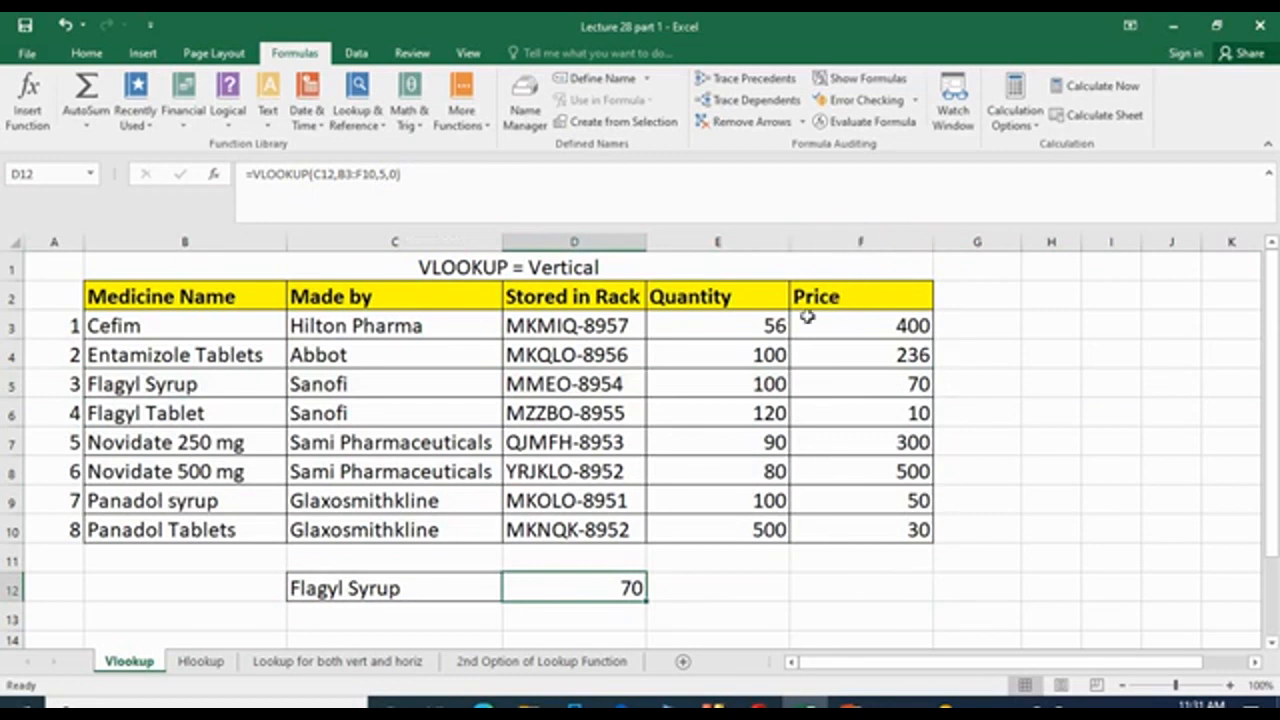
click(385, 172)
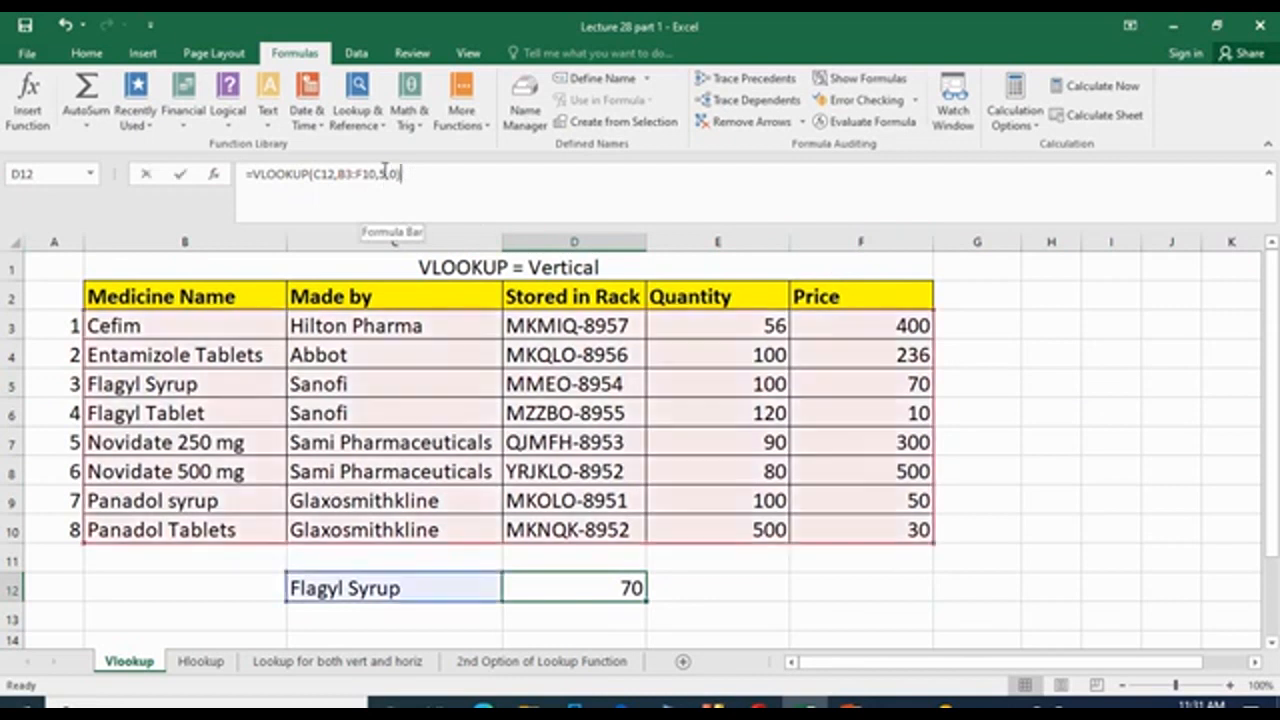
key(BackSpace)
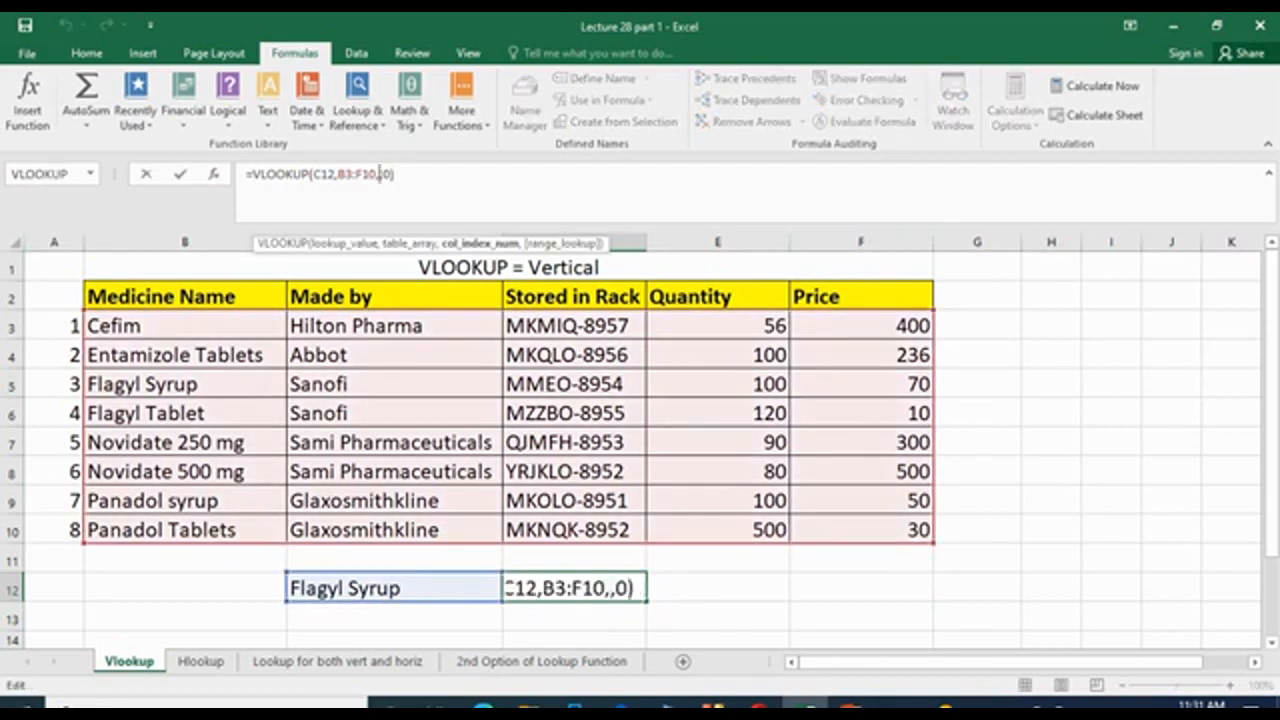
text(4)
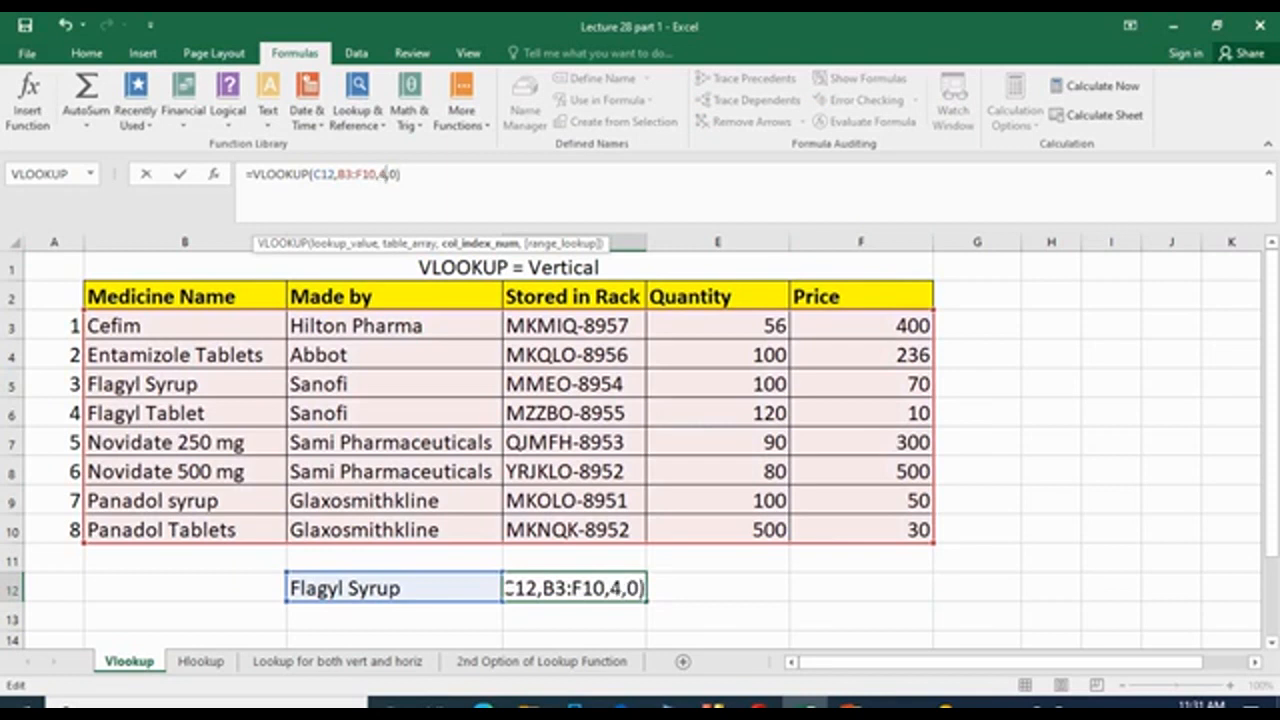
key(Return)
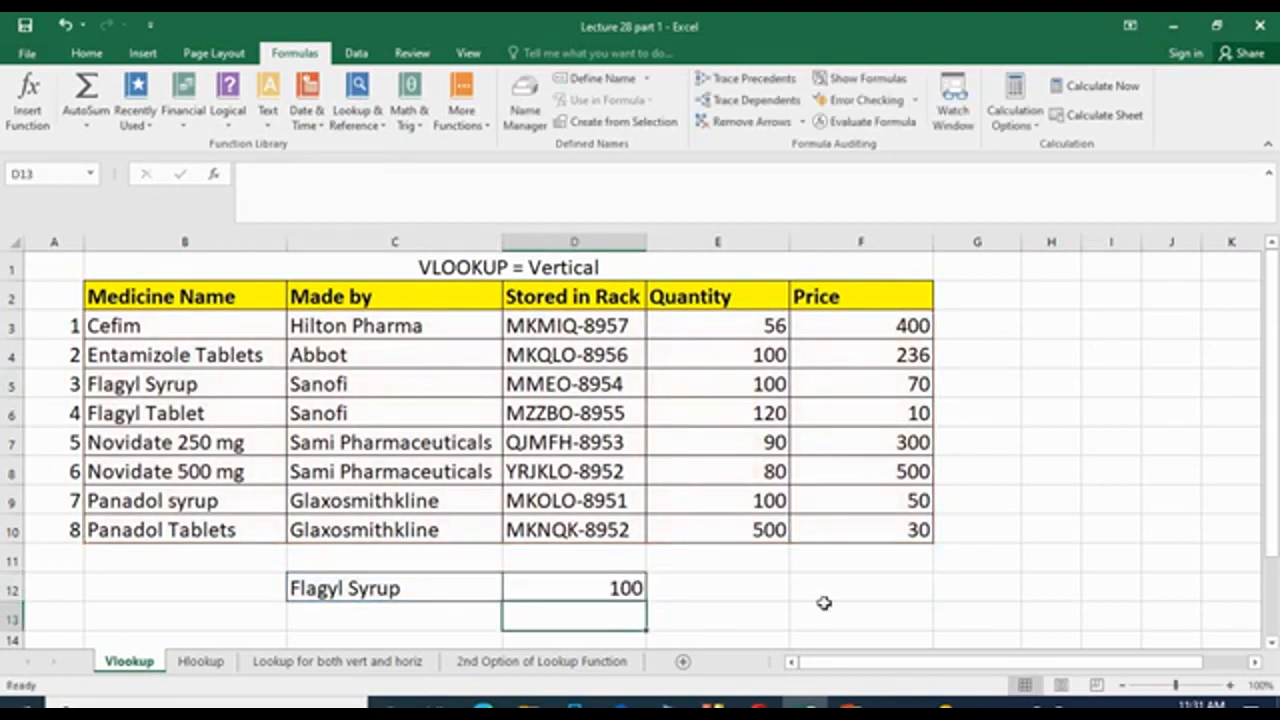
Check the lookup result in cell D12 against Flagyl Syrup's entry in the Quantity column.
click(571, 594)
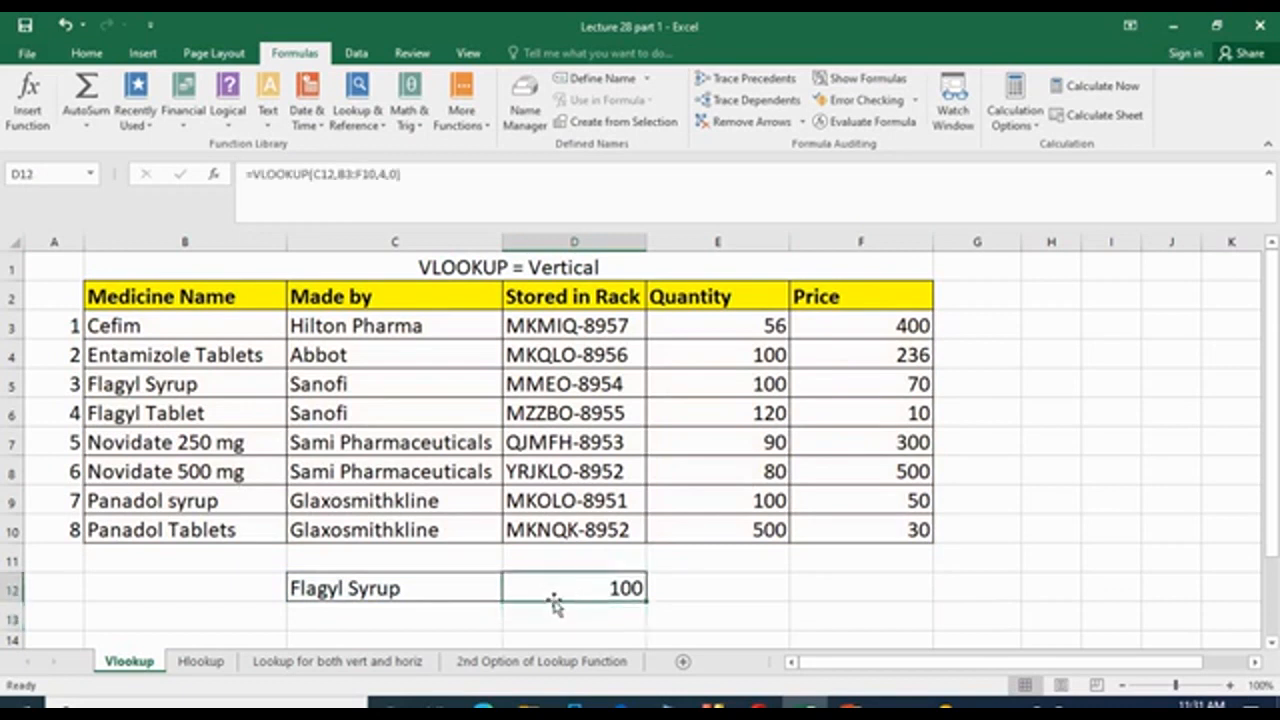
click(729, 606)
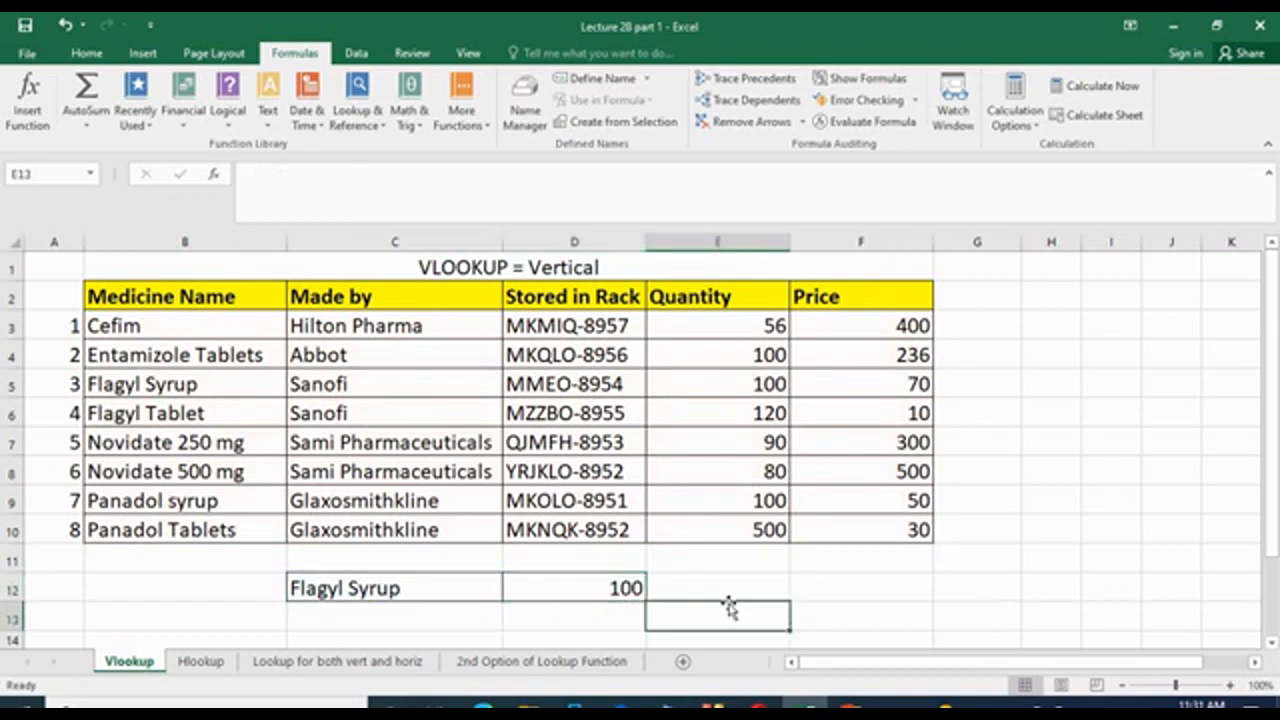
click(182, 394)
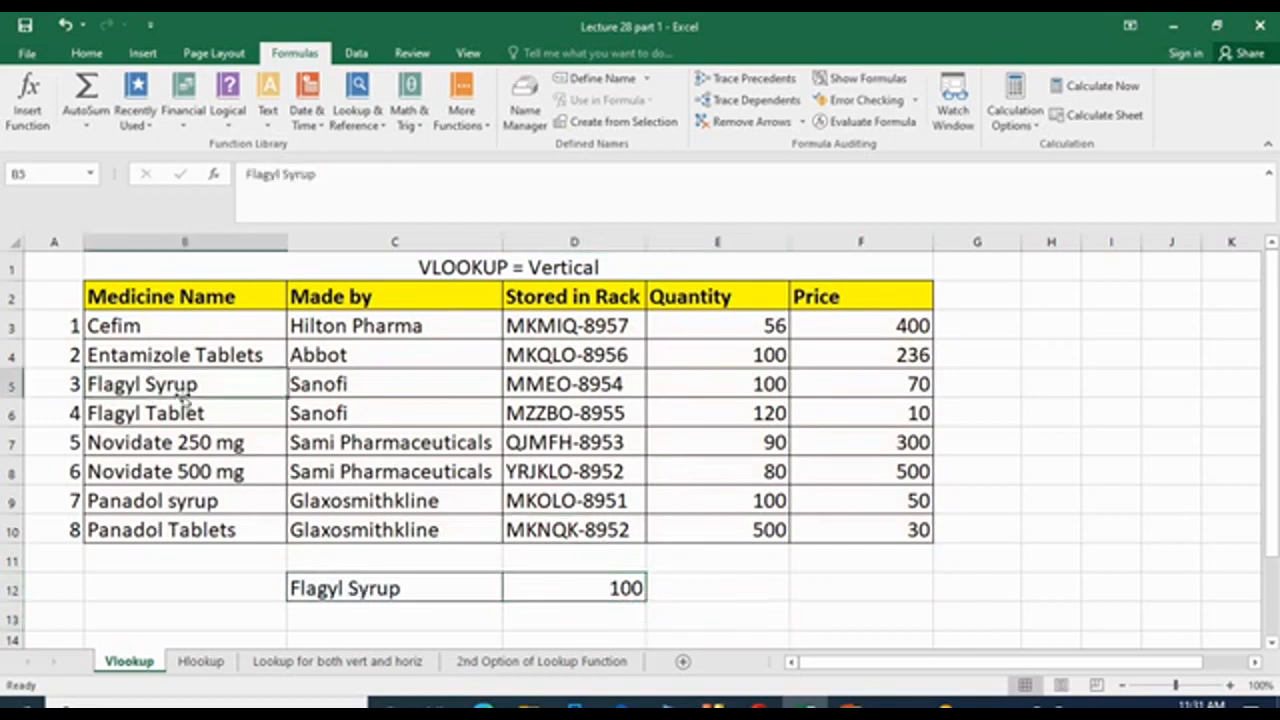
click(760, 384)
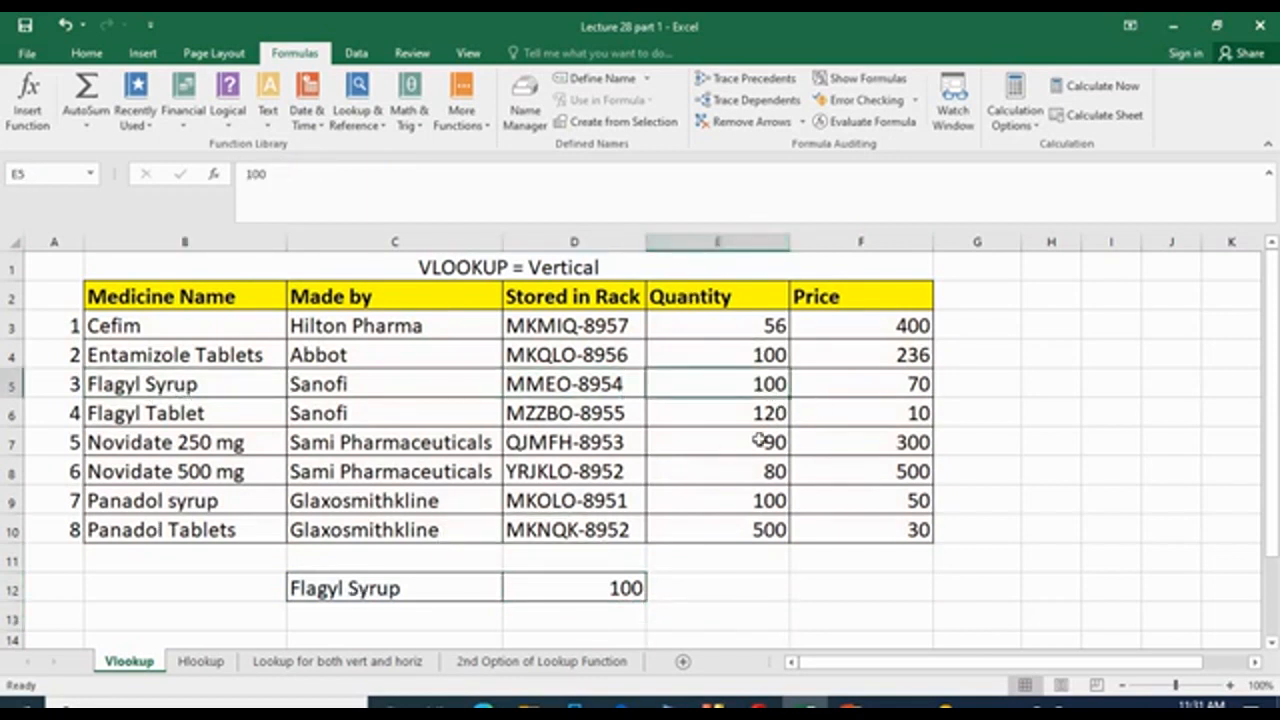
click(748, 236)
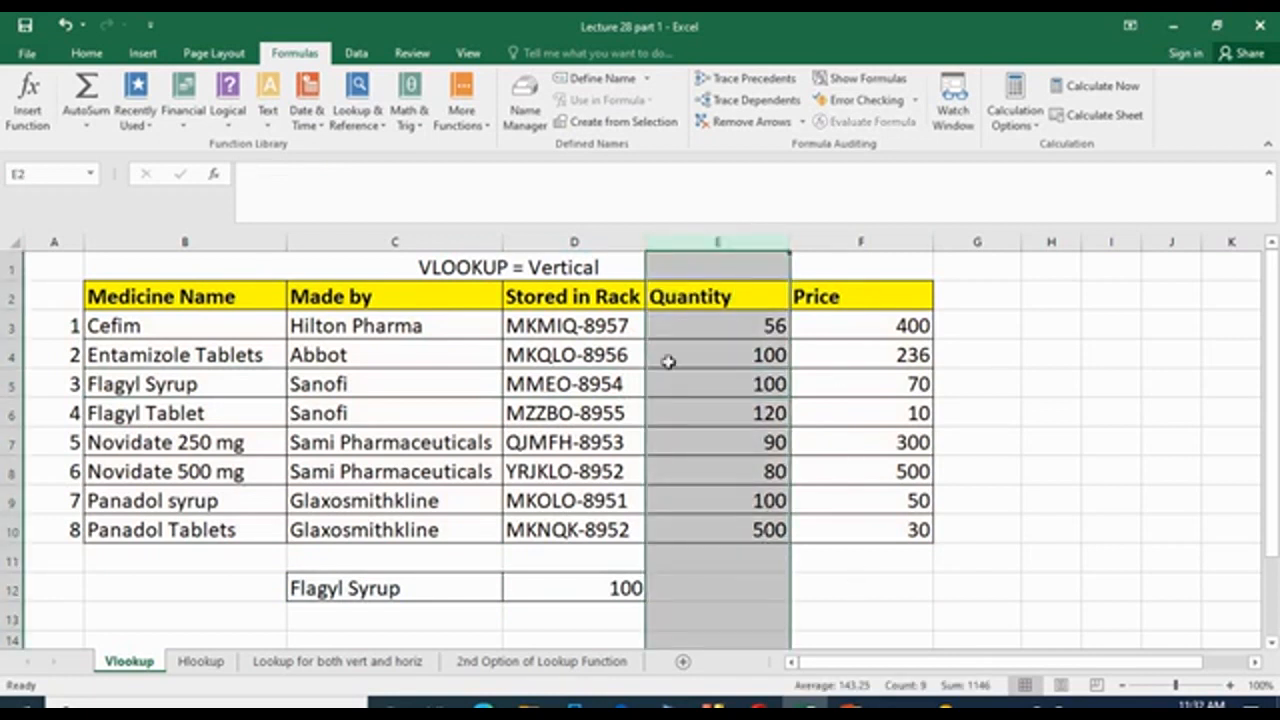
click(1006, 549)
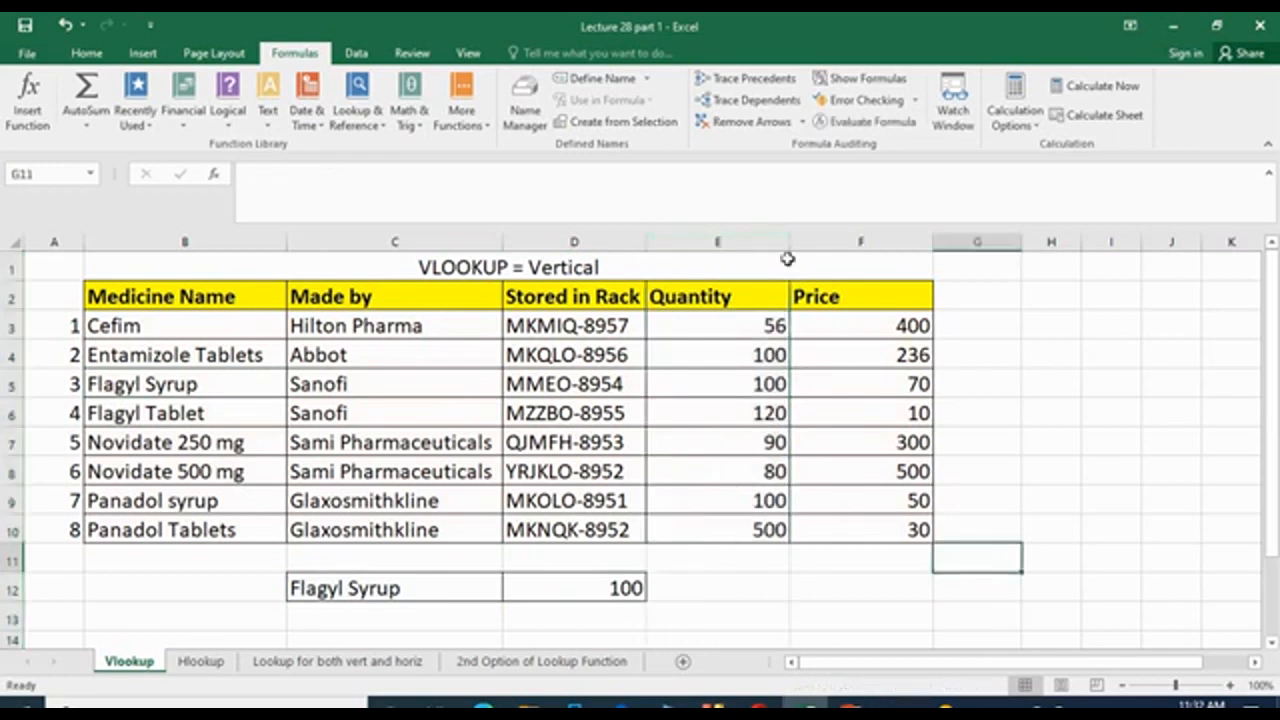
click(761, 237)
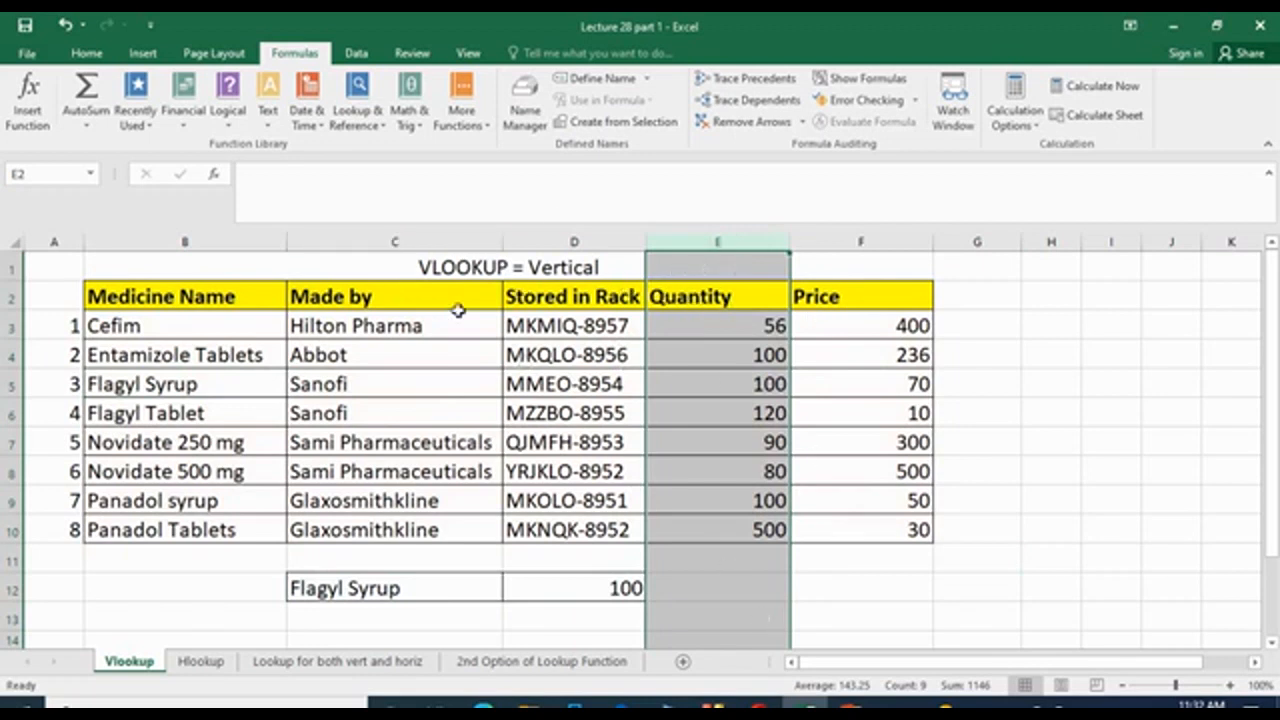
click(615, 586)
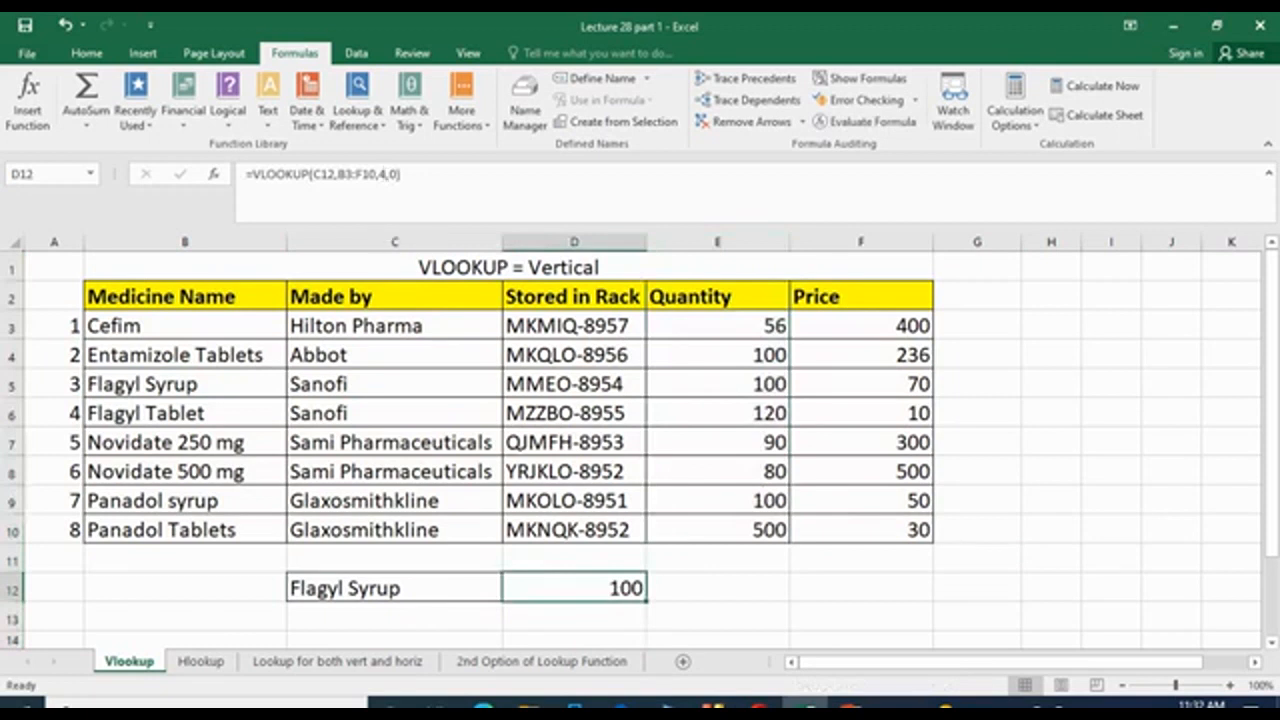
click(833, 591)
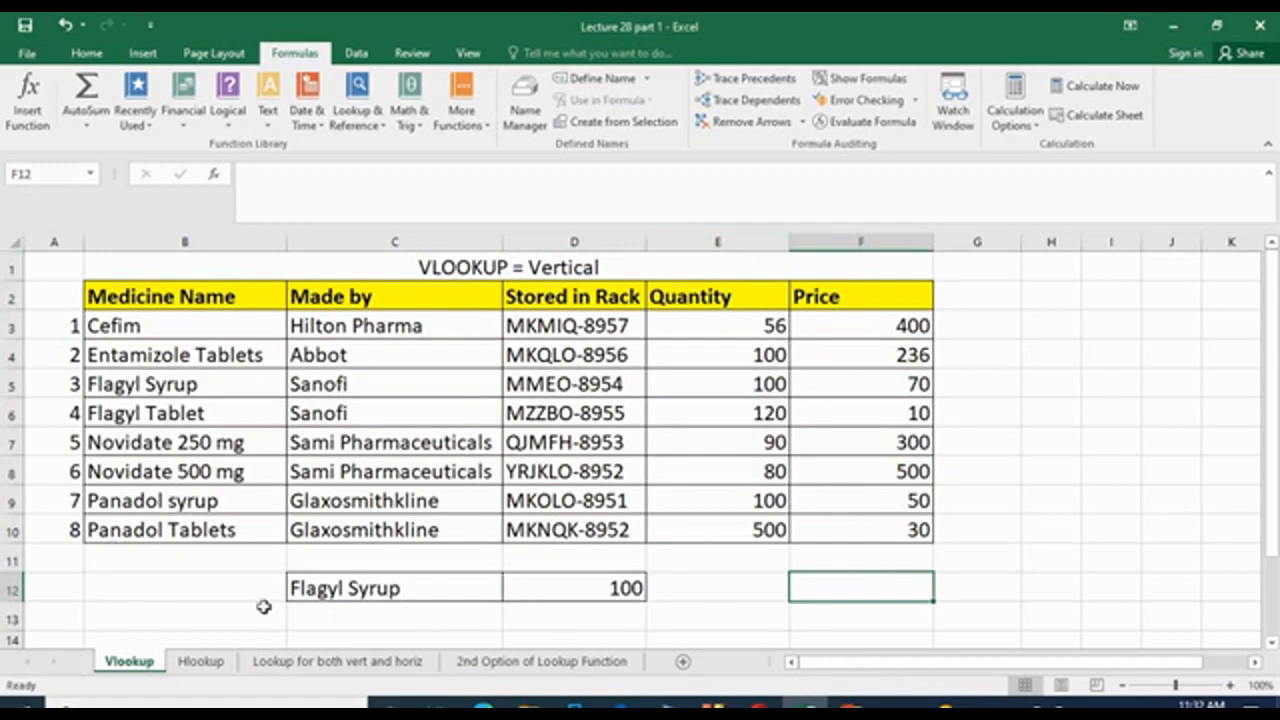
Open the Hlookup sheet and examine how the medicine table's headings and records are arranged across columns A and B and rows 2 to 6.
click(201, 661)
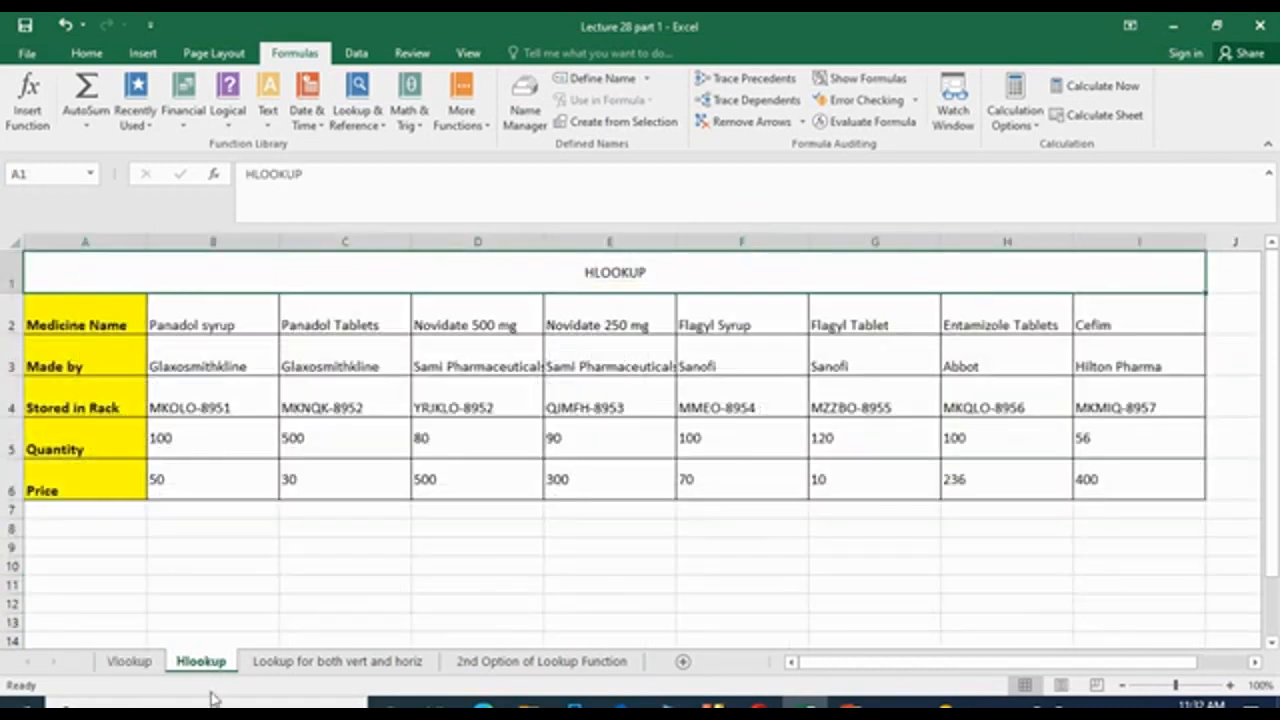
click(378, 578)
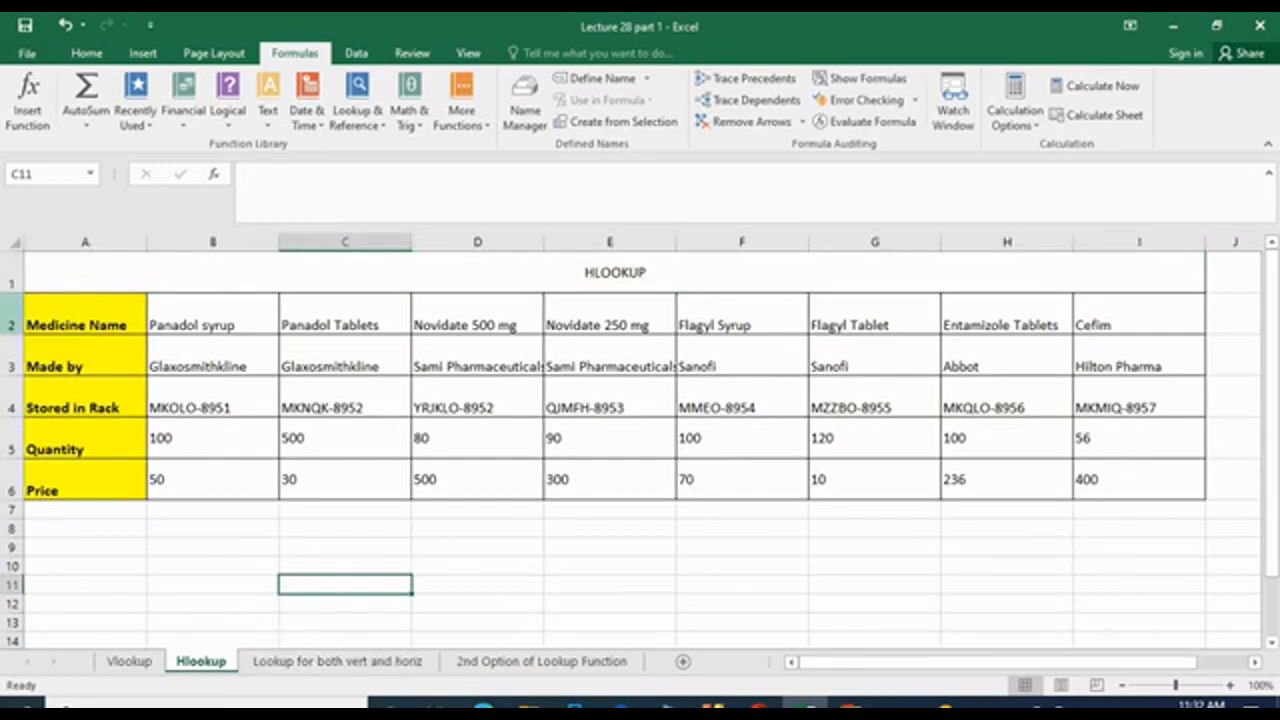
click(115, 305)
click(118, 237)
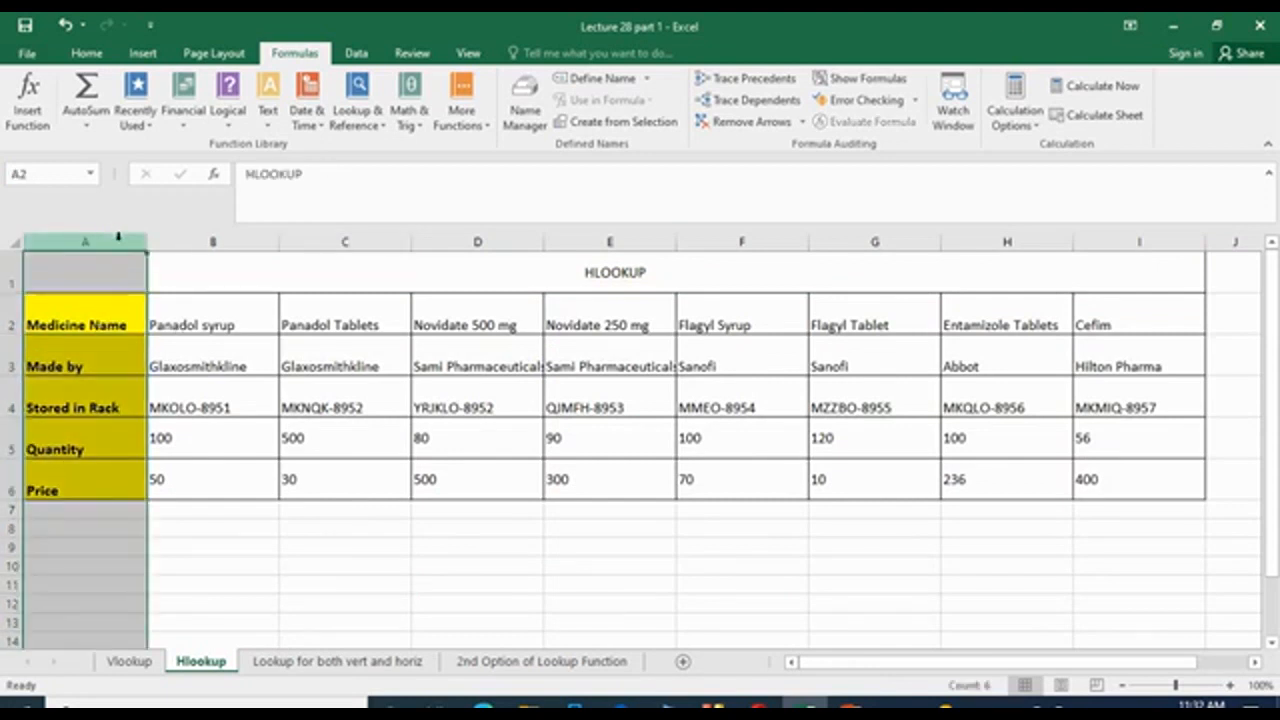
click(214, 242)
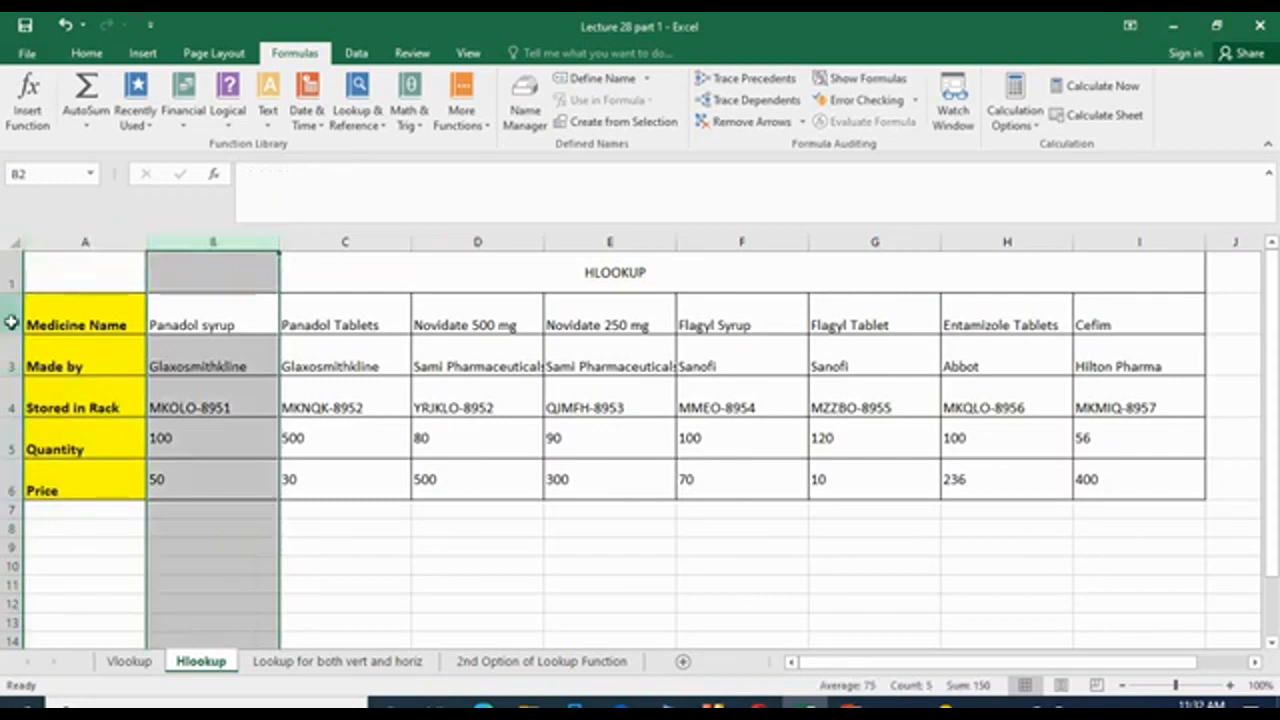
drag(11, 322, 4, 480)
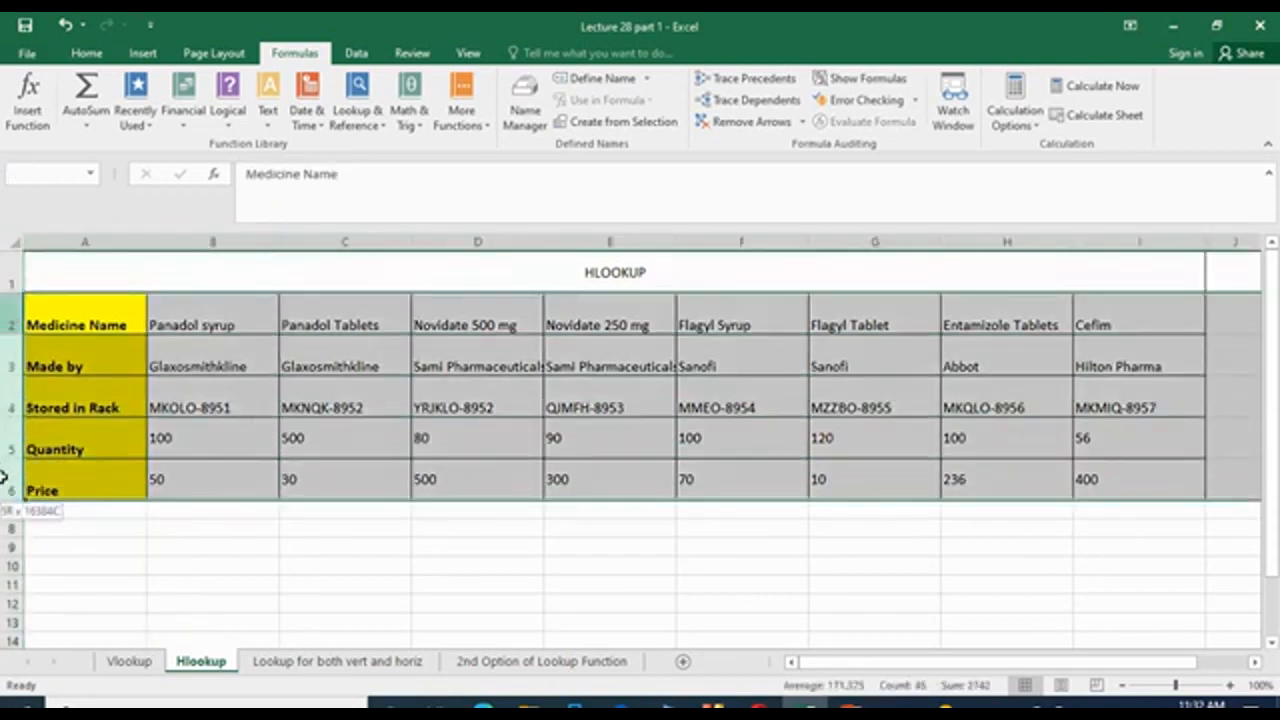
click(551, 557)
Extend the title in merged cell A1 to read "HLOOKUP = Horizental".
double_click(682, 276)
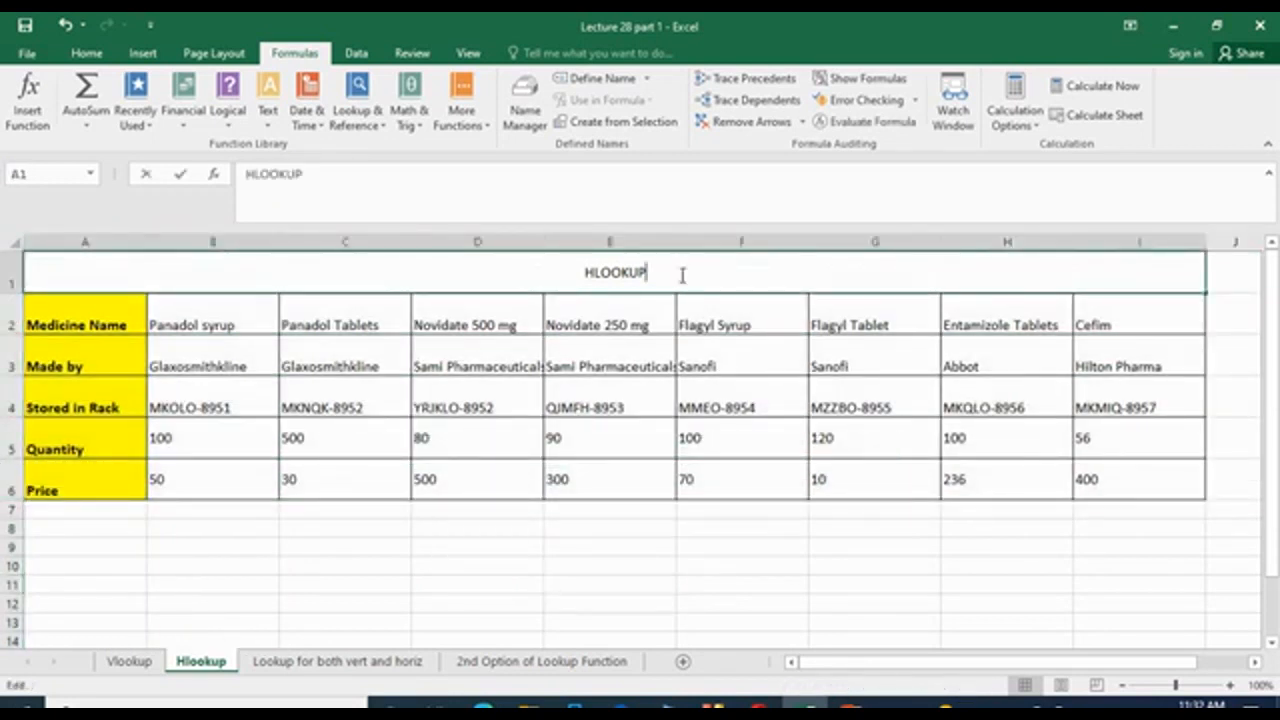
text(=)
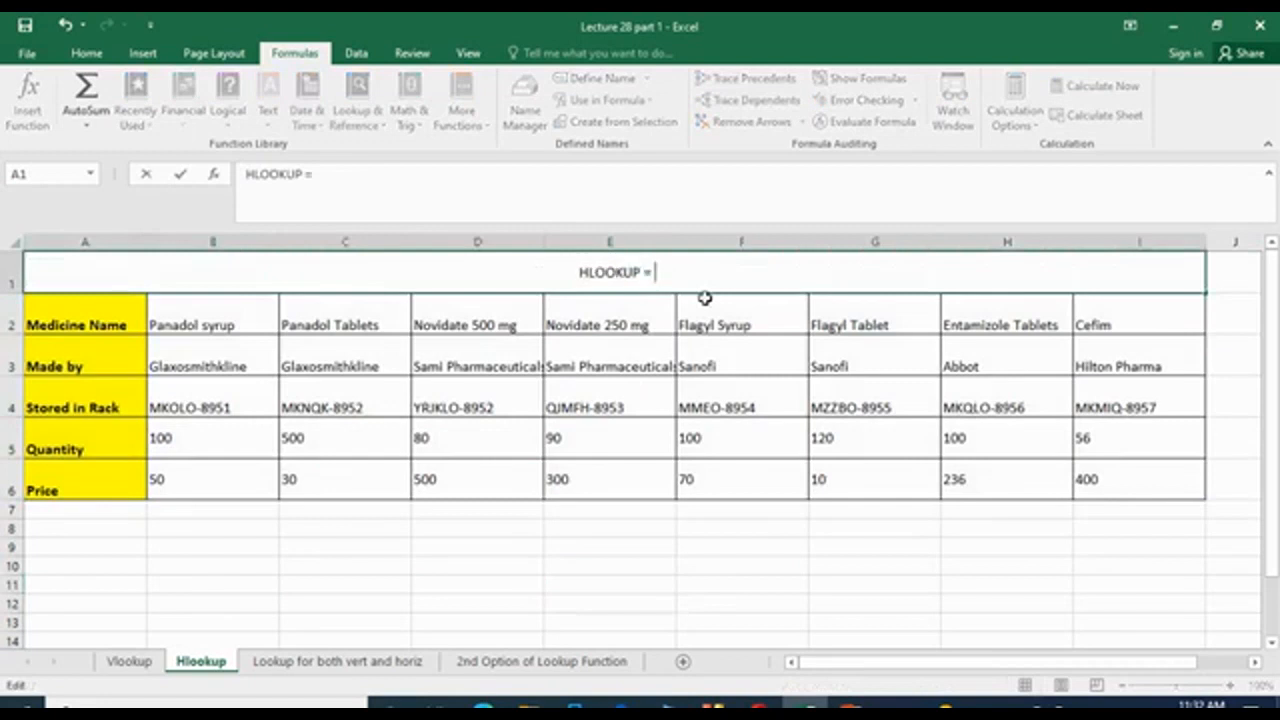
text( Hori)
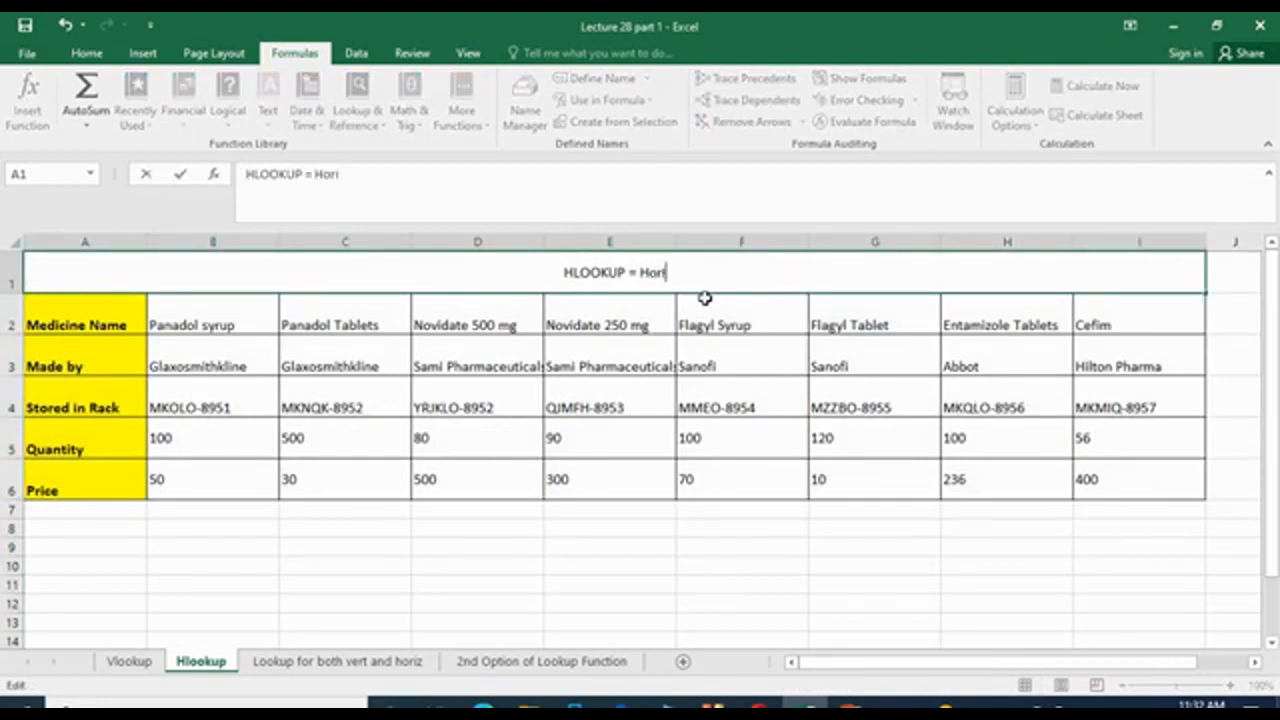
text(zenta)
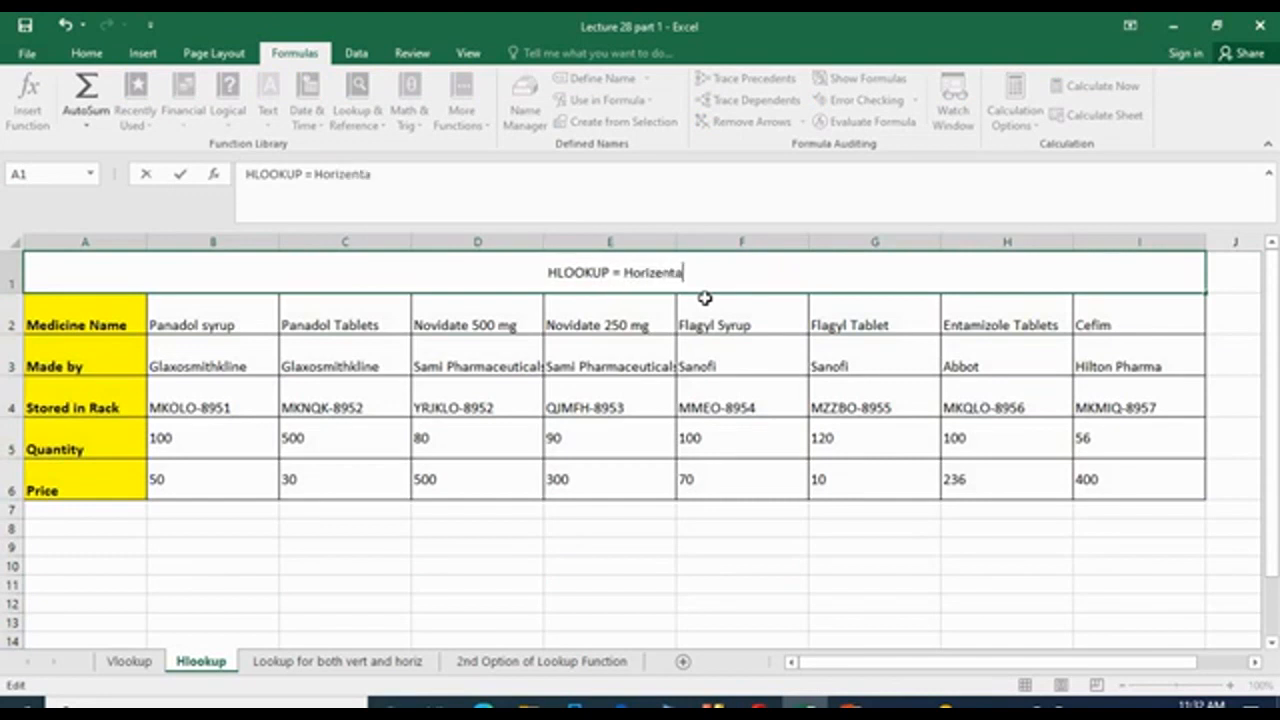
text(l)
click(702, 532)
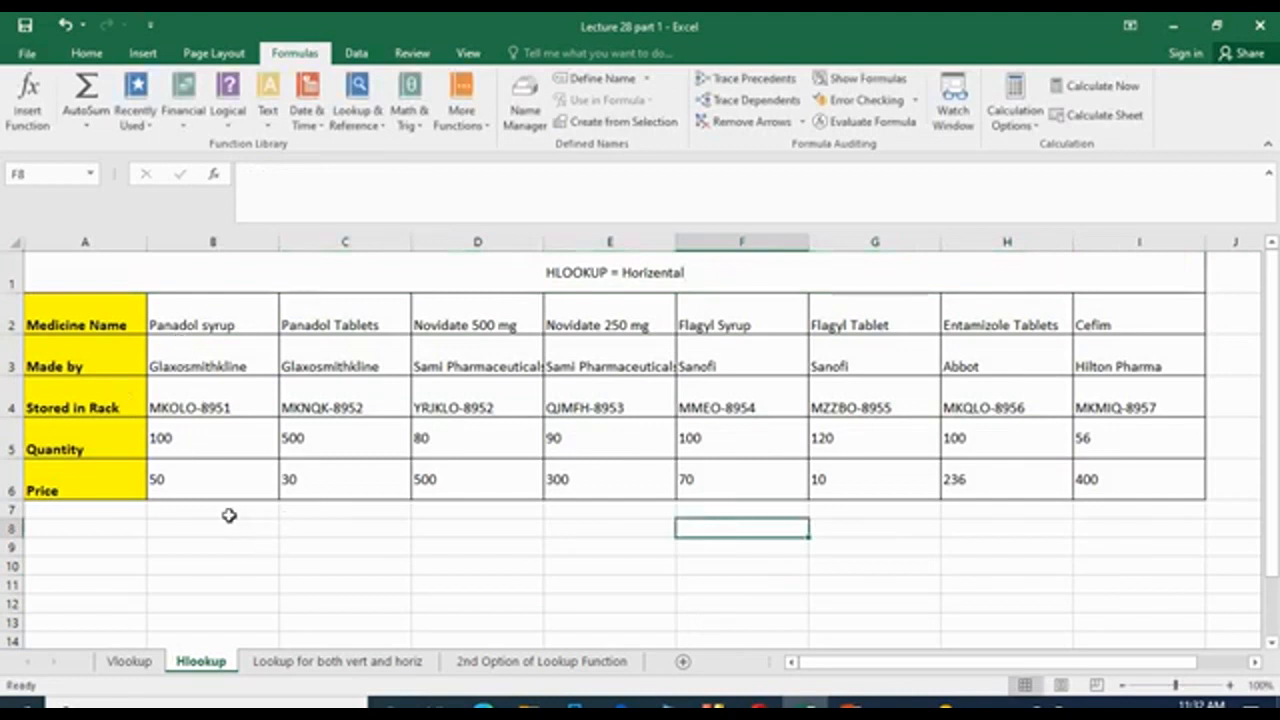
Set the font size of the empty cells C8:D11 below the table to 20.
click(80, 512)
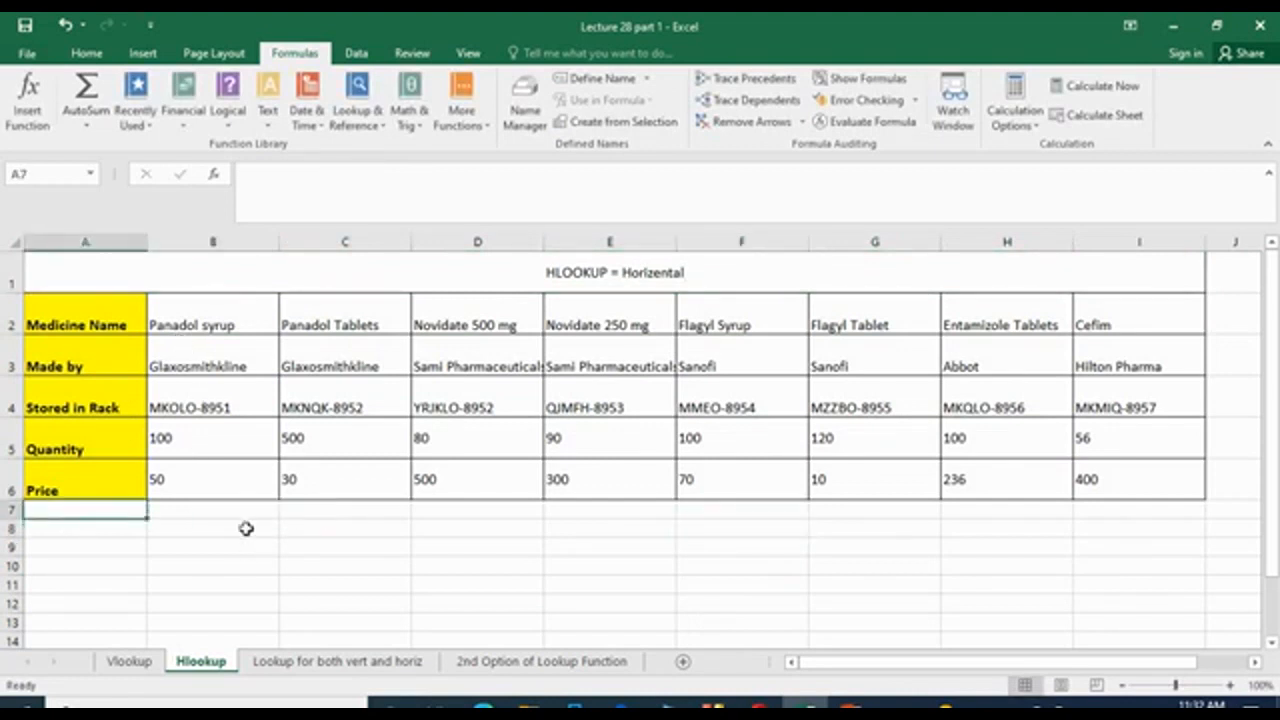
drag(237, 509, 511, 577)
drag(400, 537, 480, 591)
click(86, 52)
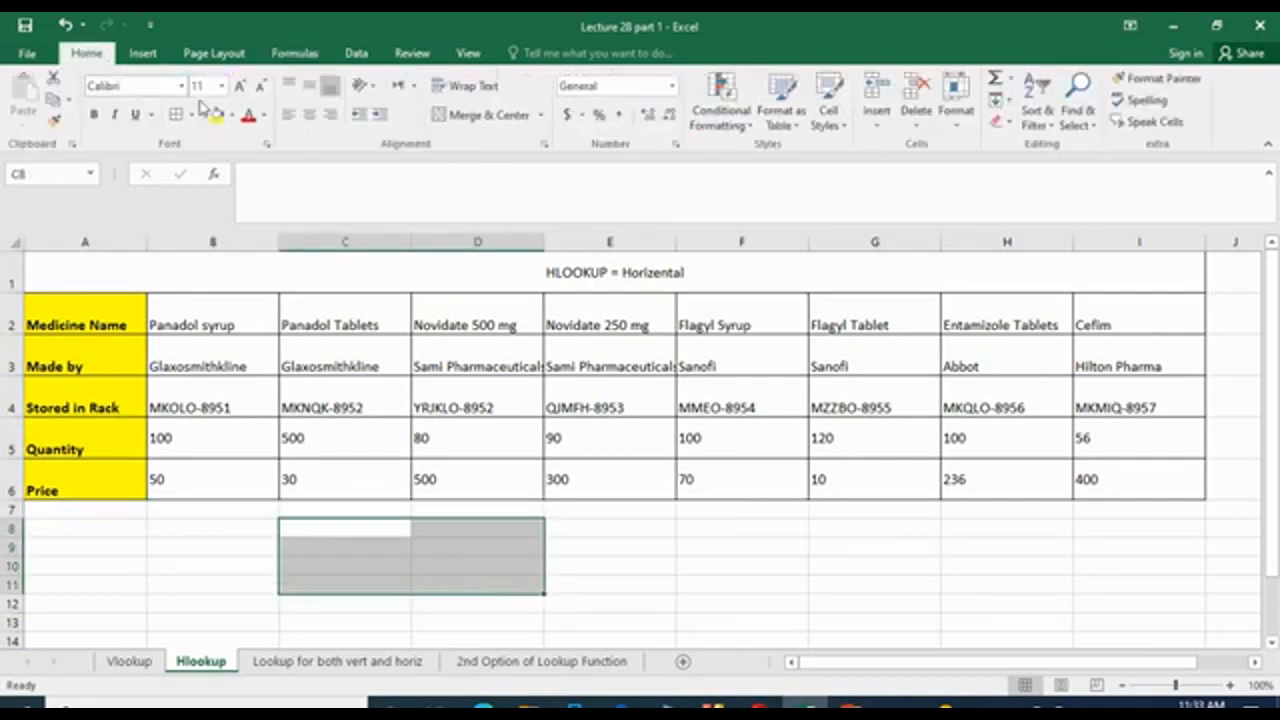
click(222, 86)
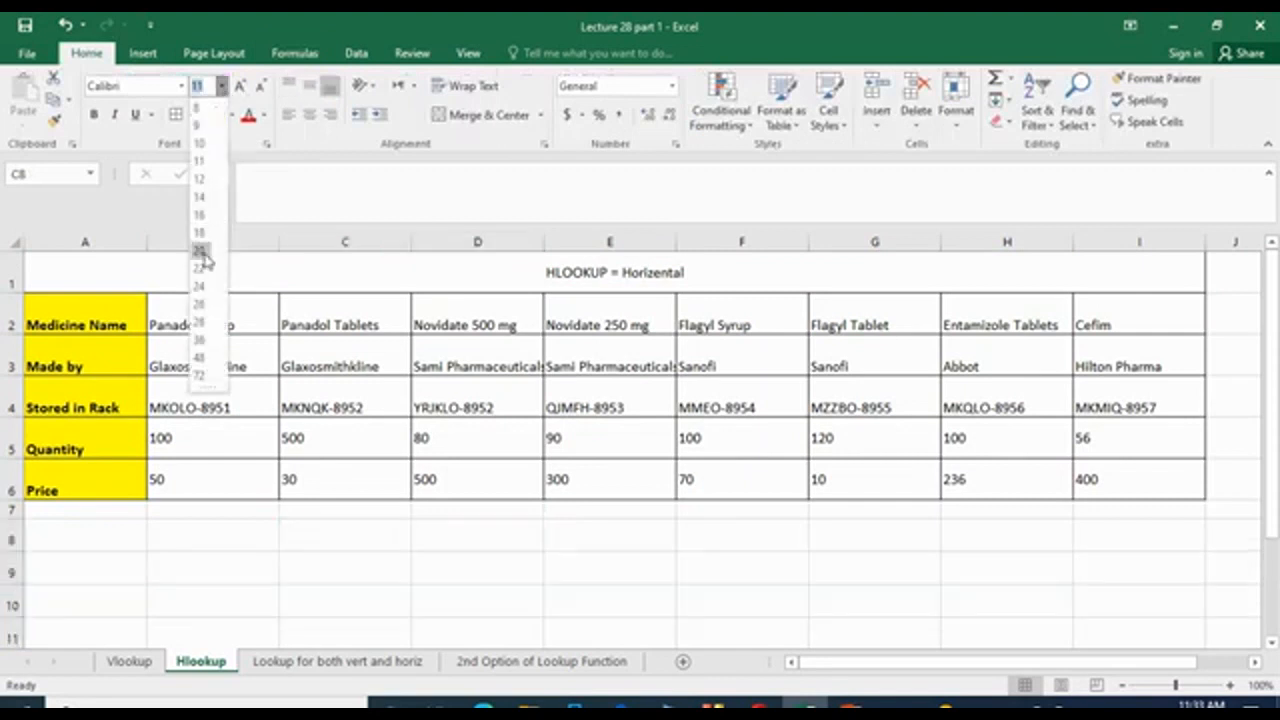
click(204, 254)
click(501, 563)
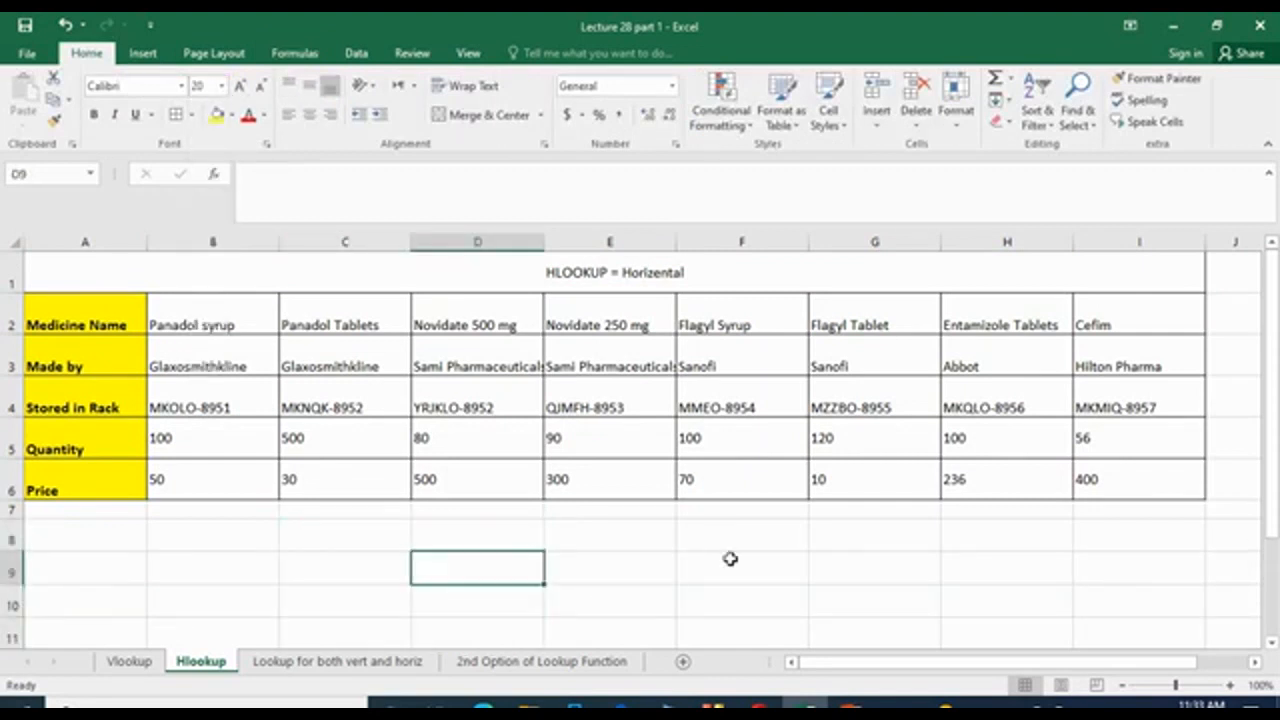
click(729, 558)
Copy the "Medicine Name" heading from cell A2 into cell C8.
click(380, 545)
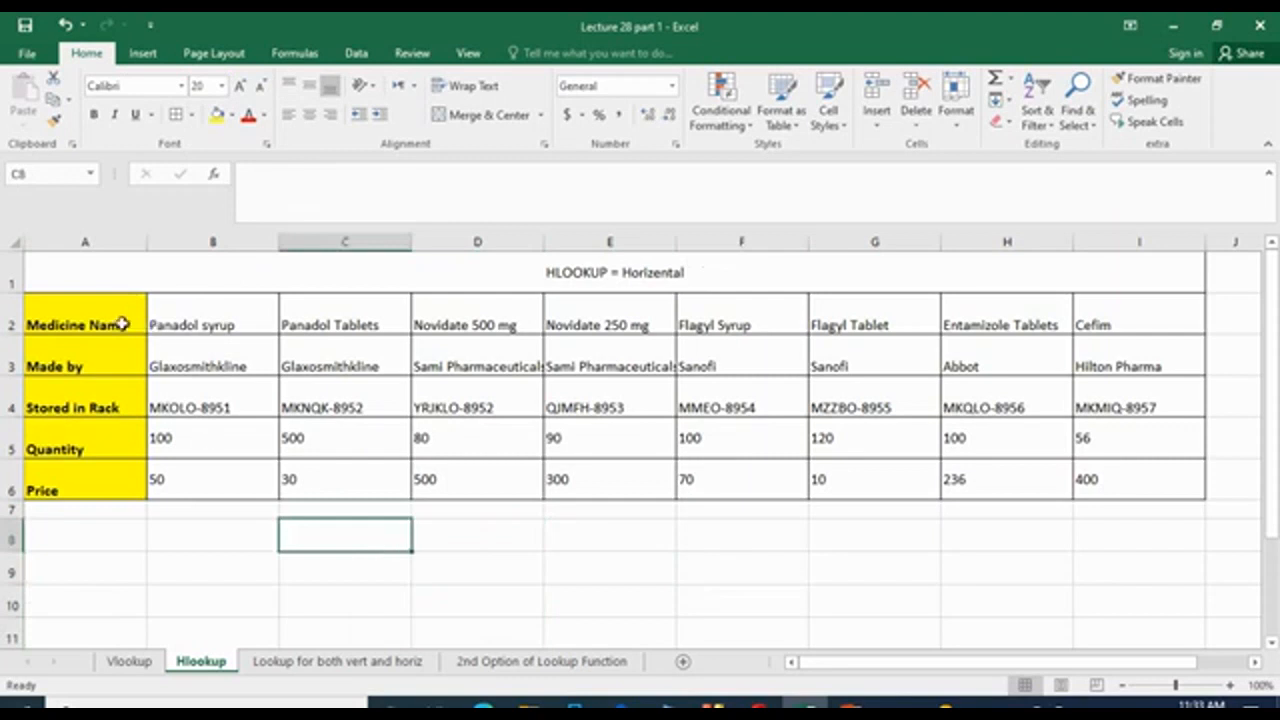
click(121, 324)
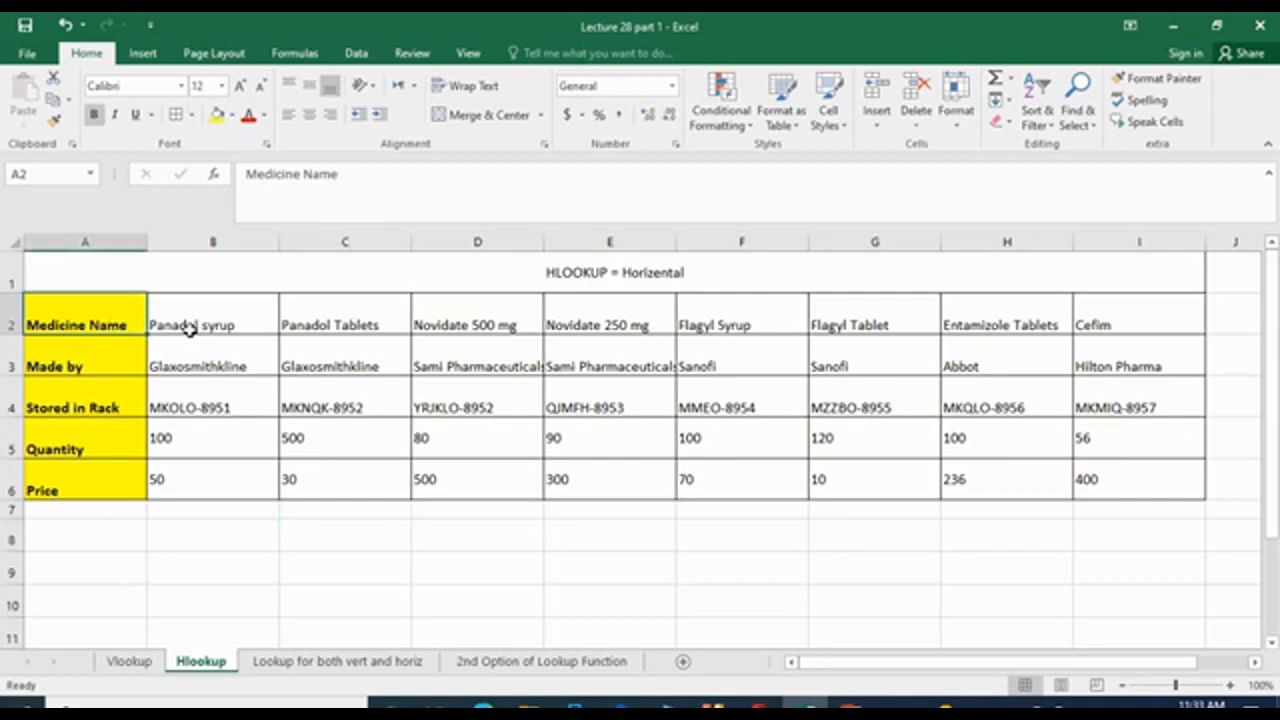
key(ctrl+c)
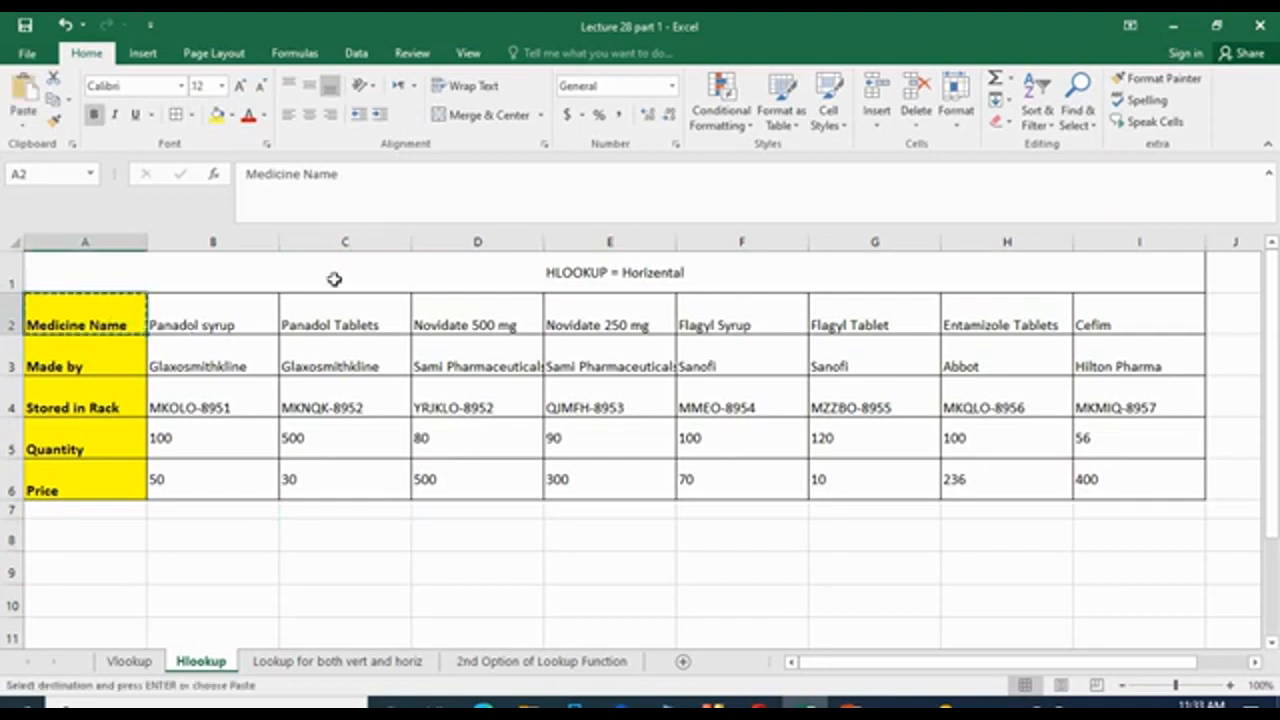
click(362, 550)
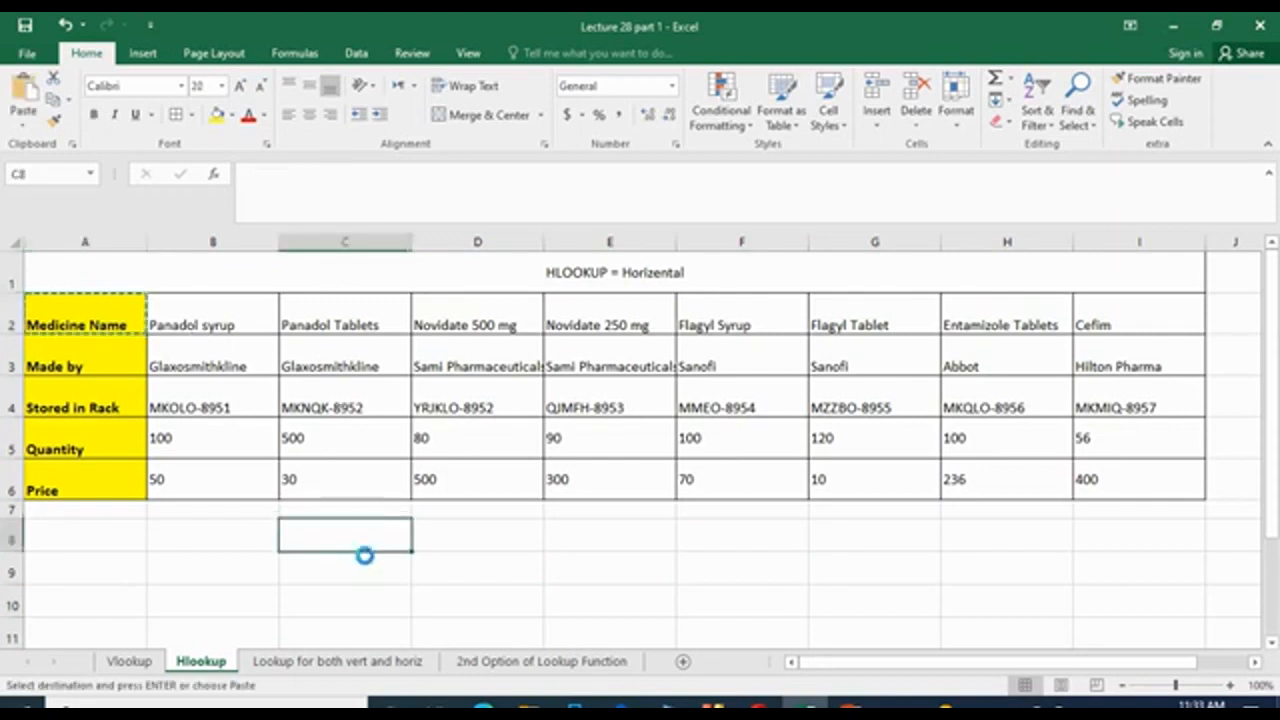
key(ctrl+v)
Start an HLOOKUP function in cell D8 with C8 as the lookup value and A2:I6 as the table array.
click(473, 526)
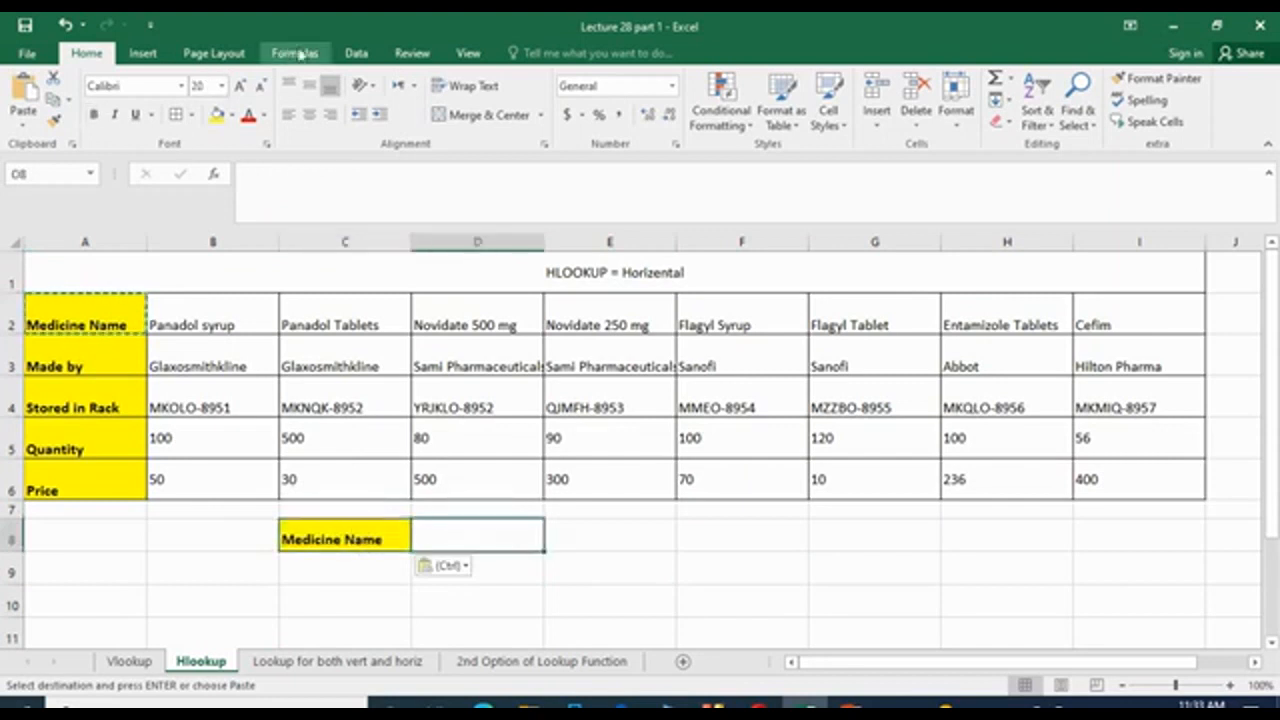
click(295, 53)
click(362, 120)
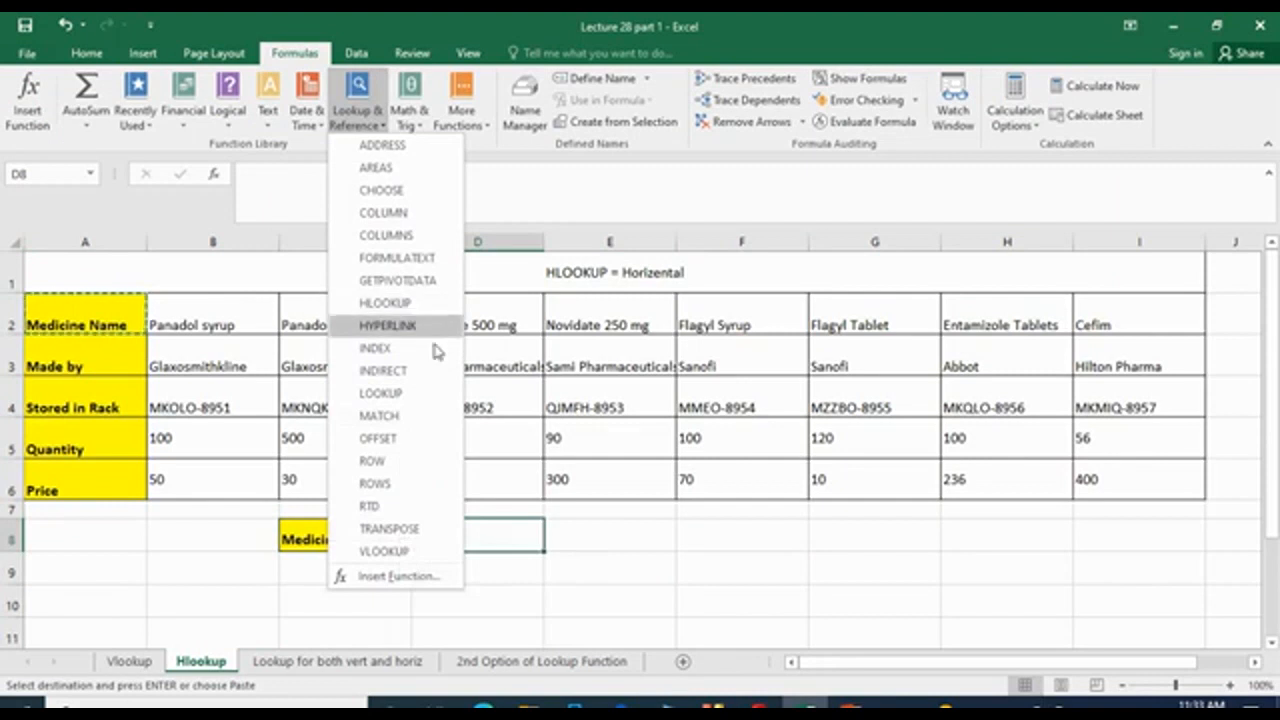
click(410, 303)
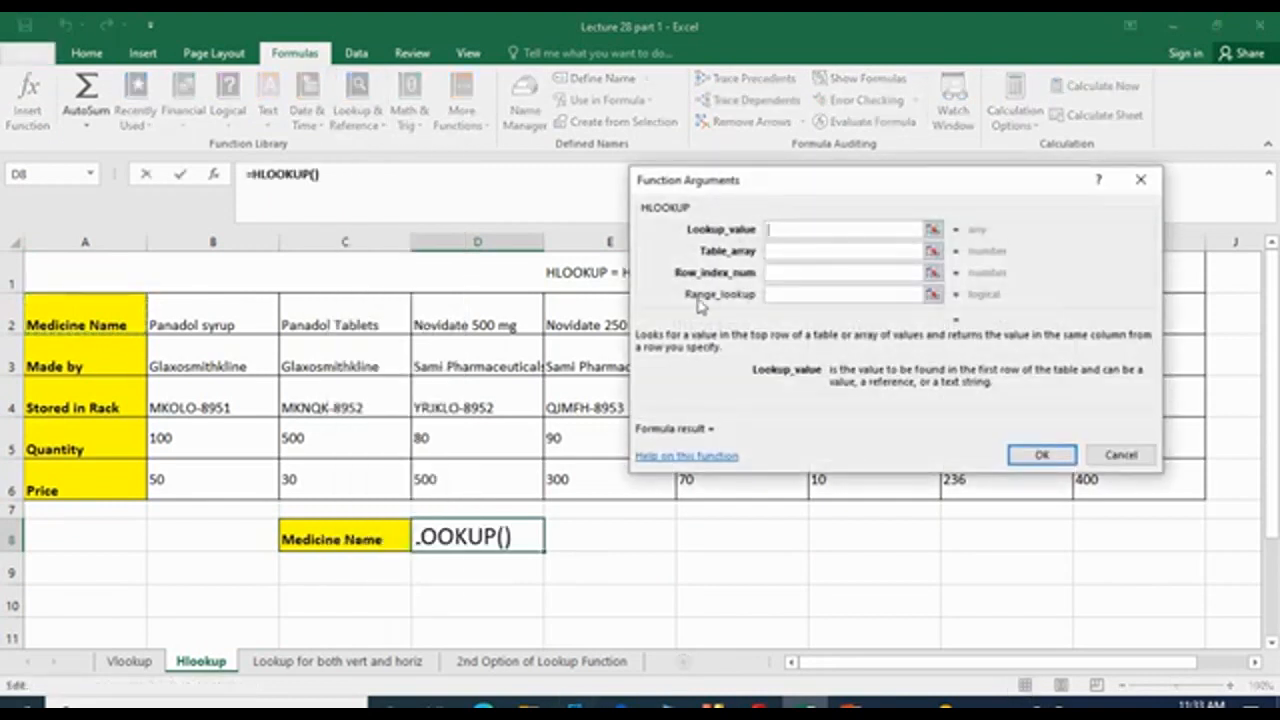
click(366, 540)
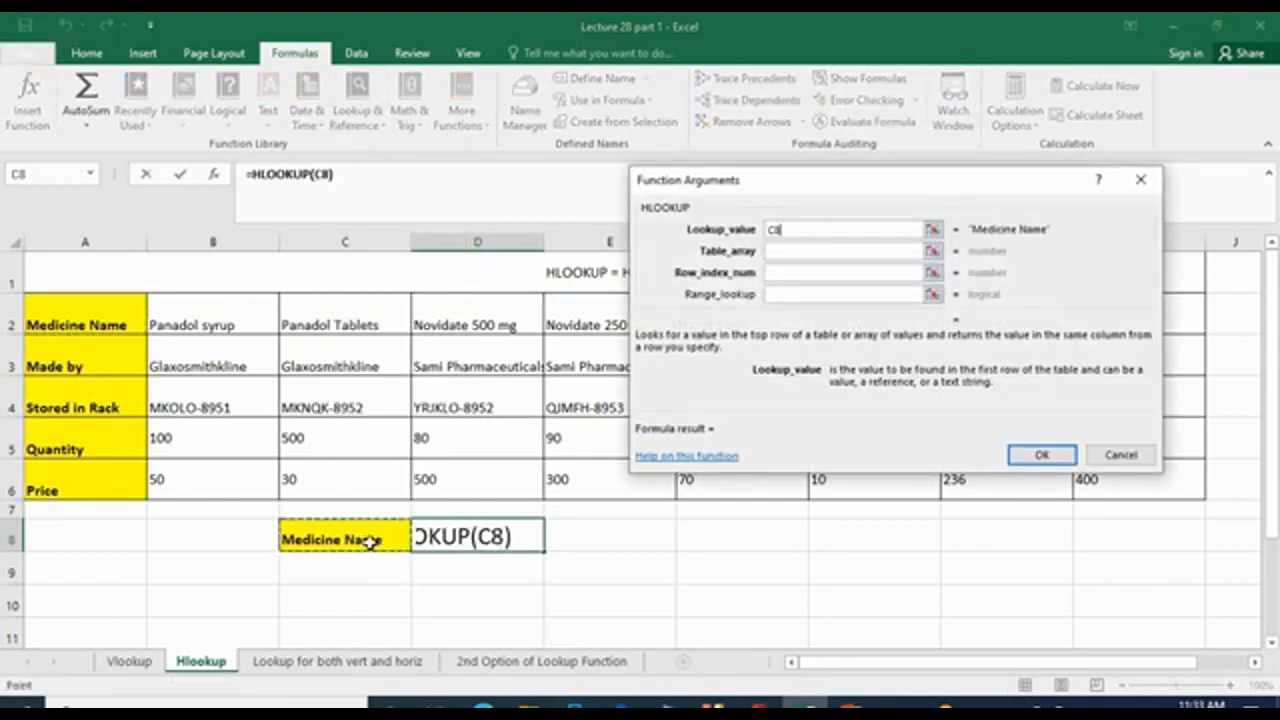
click(800, 256)
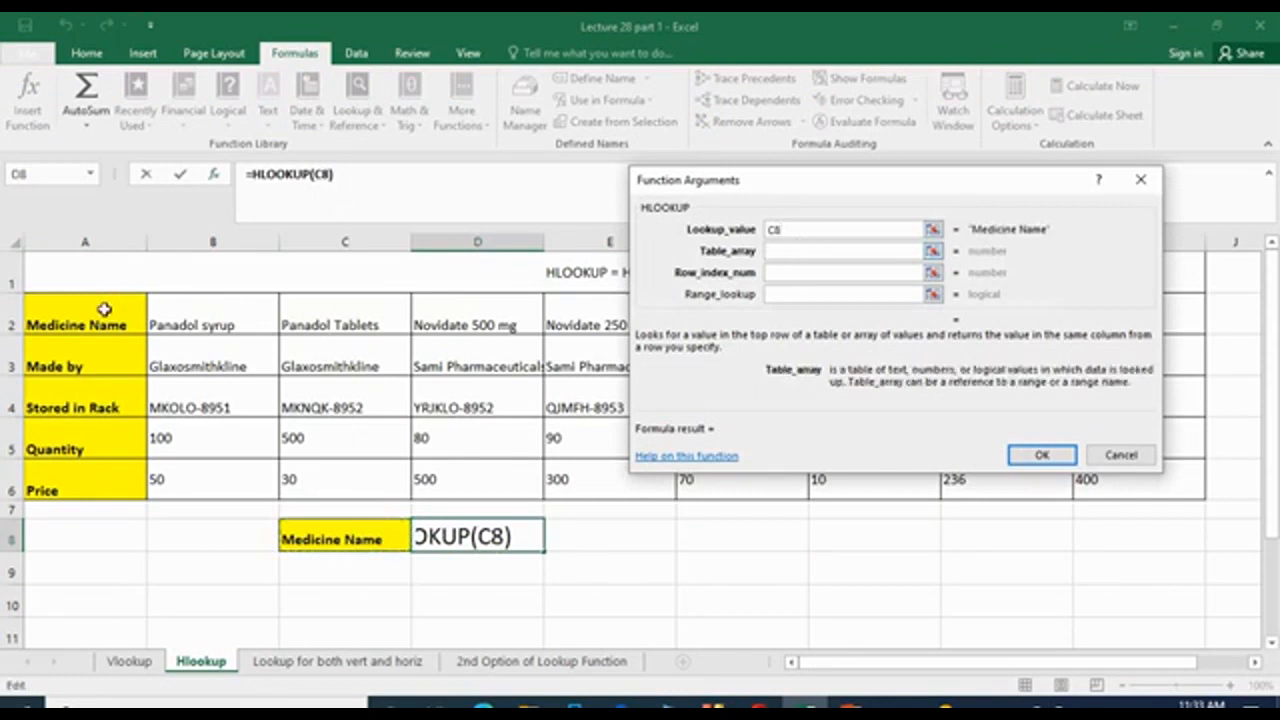
drag(103, 309, 1173, 480)
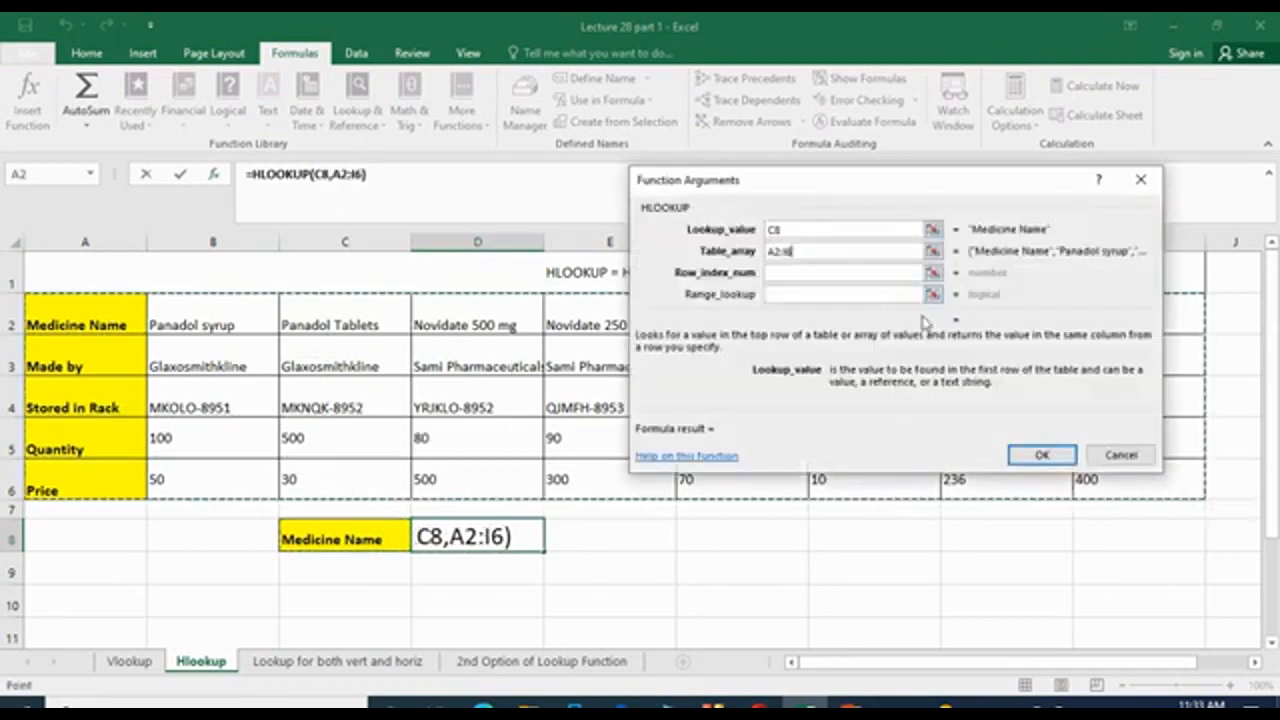
Complete D8's HLOOKUP with row index number 5 and range lookup 0 for an exact match.
click(820, 276)
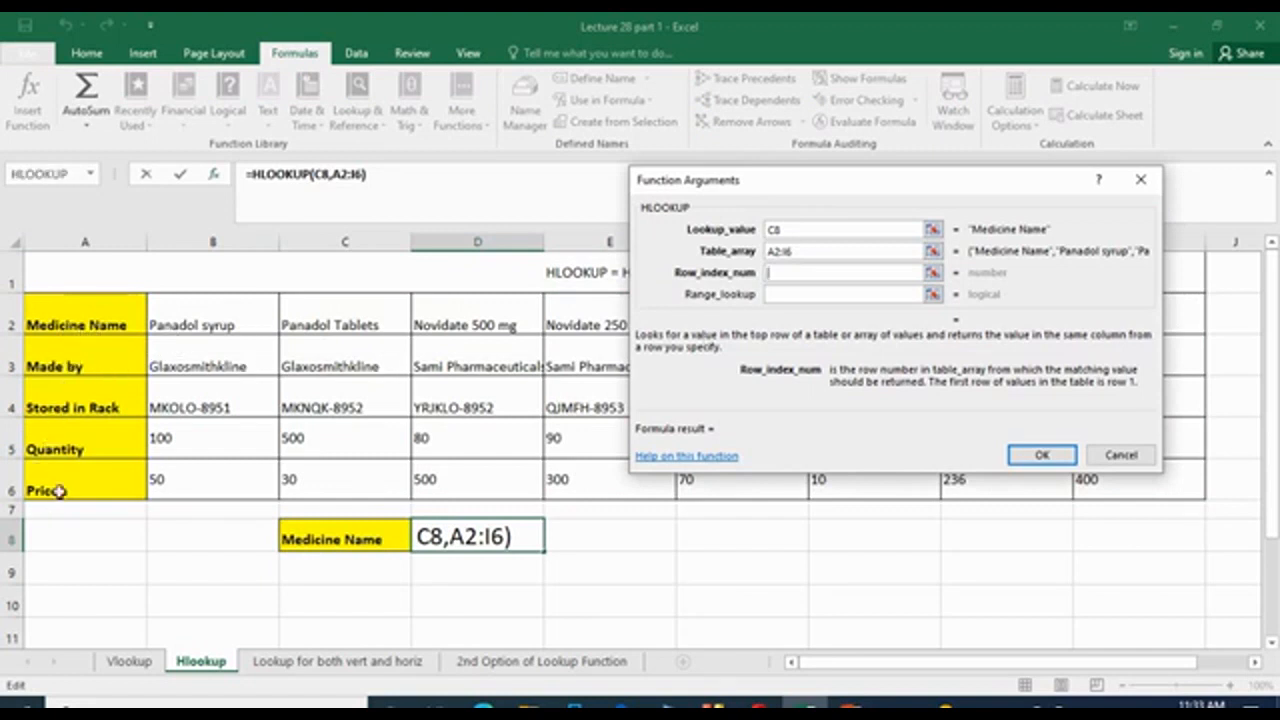
text(5)
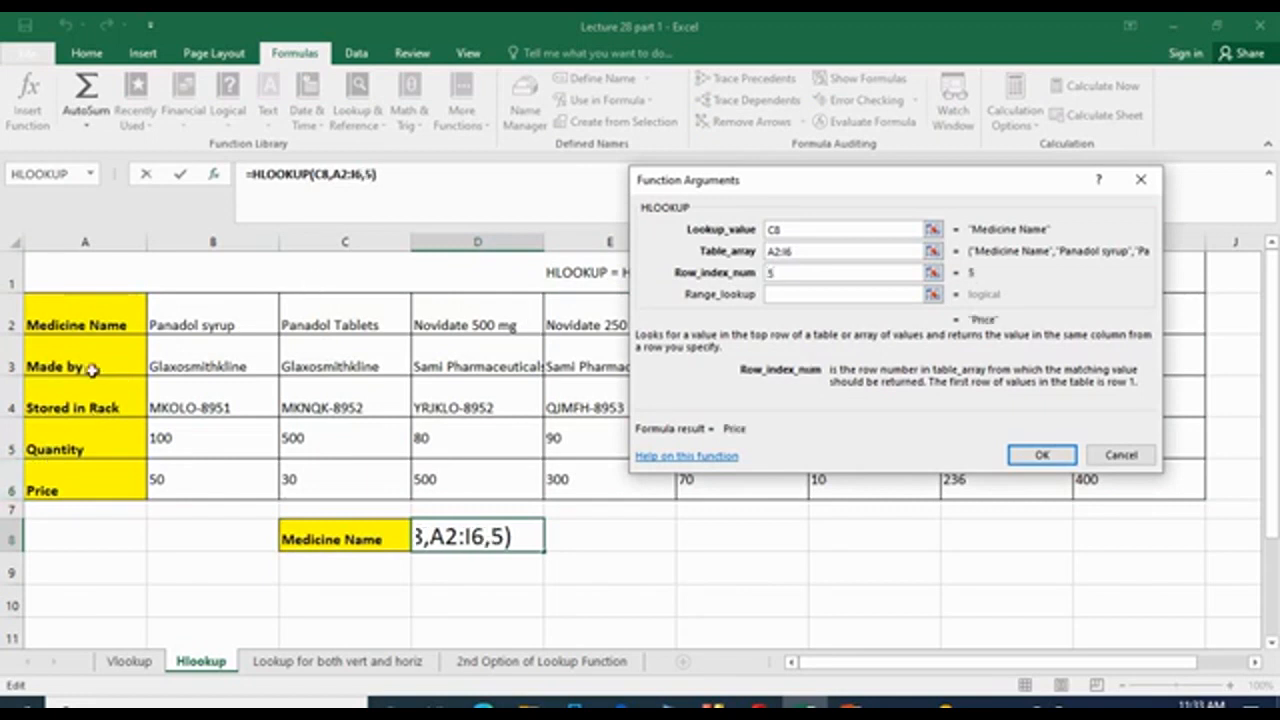
click(835, 295)
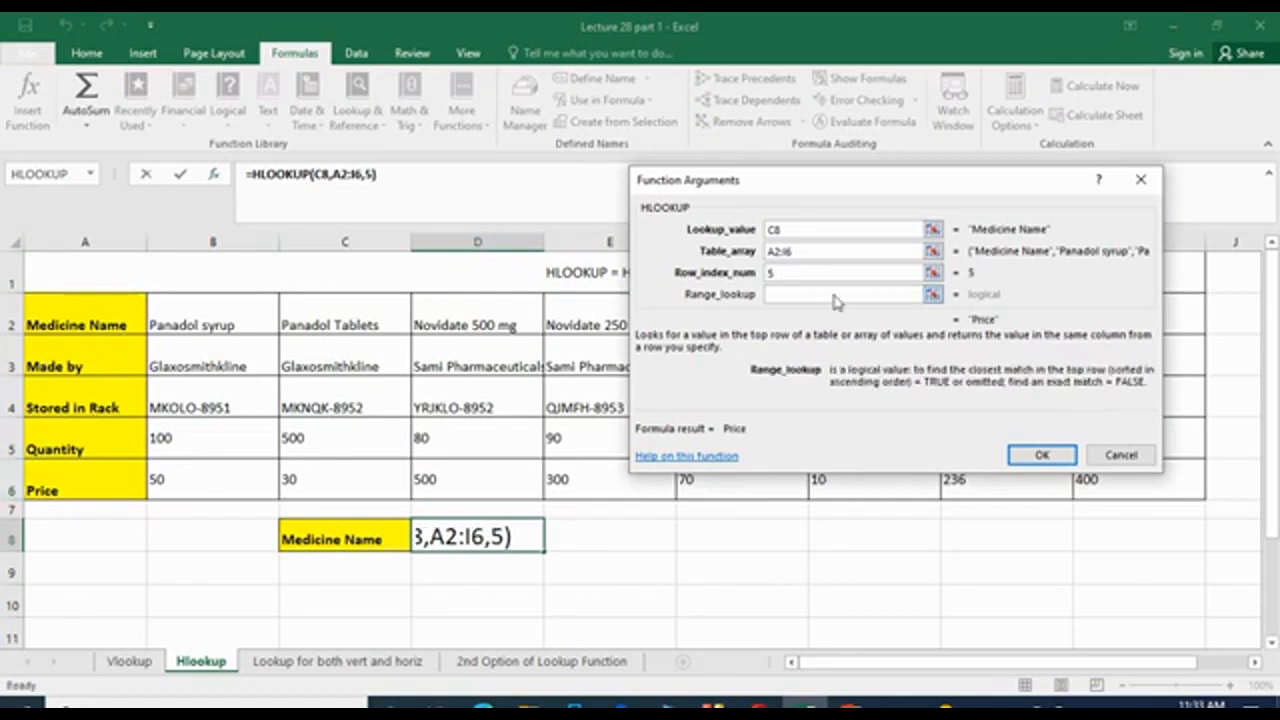
text(0)
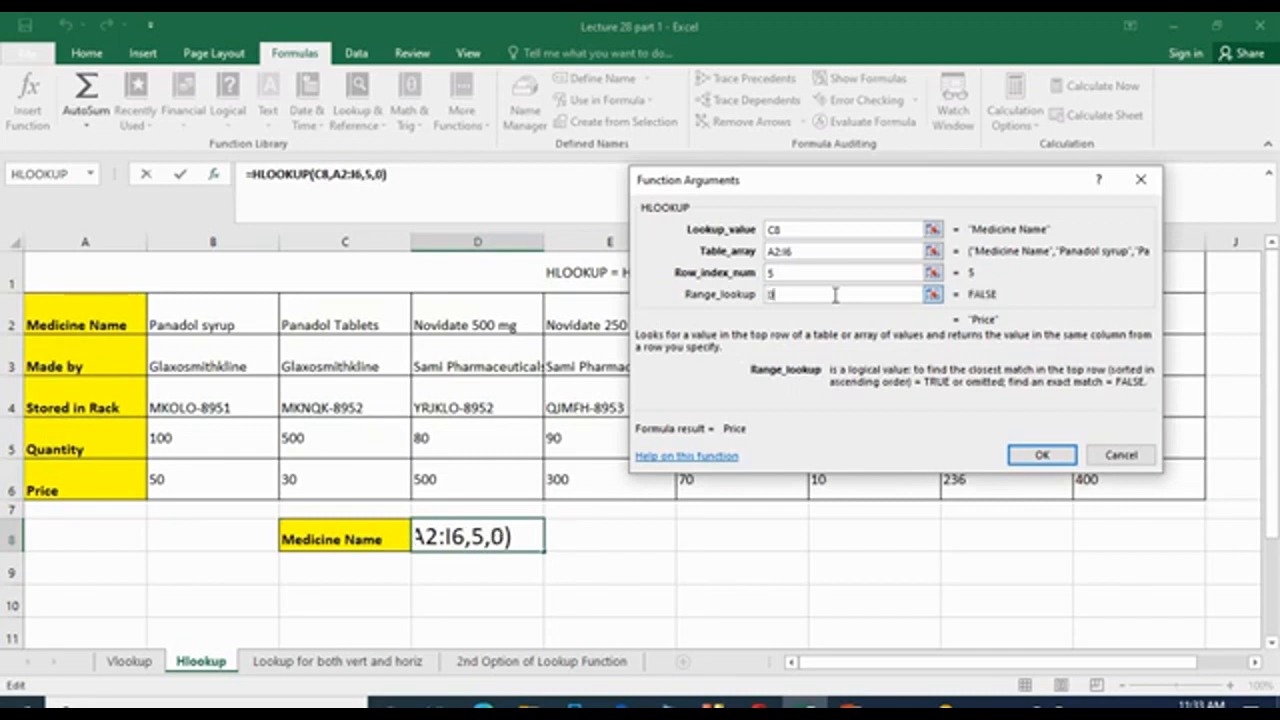
click(1042, 455)
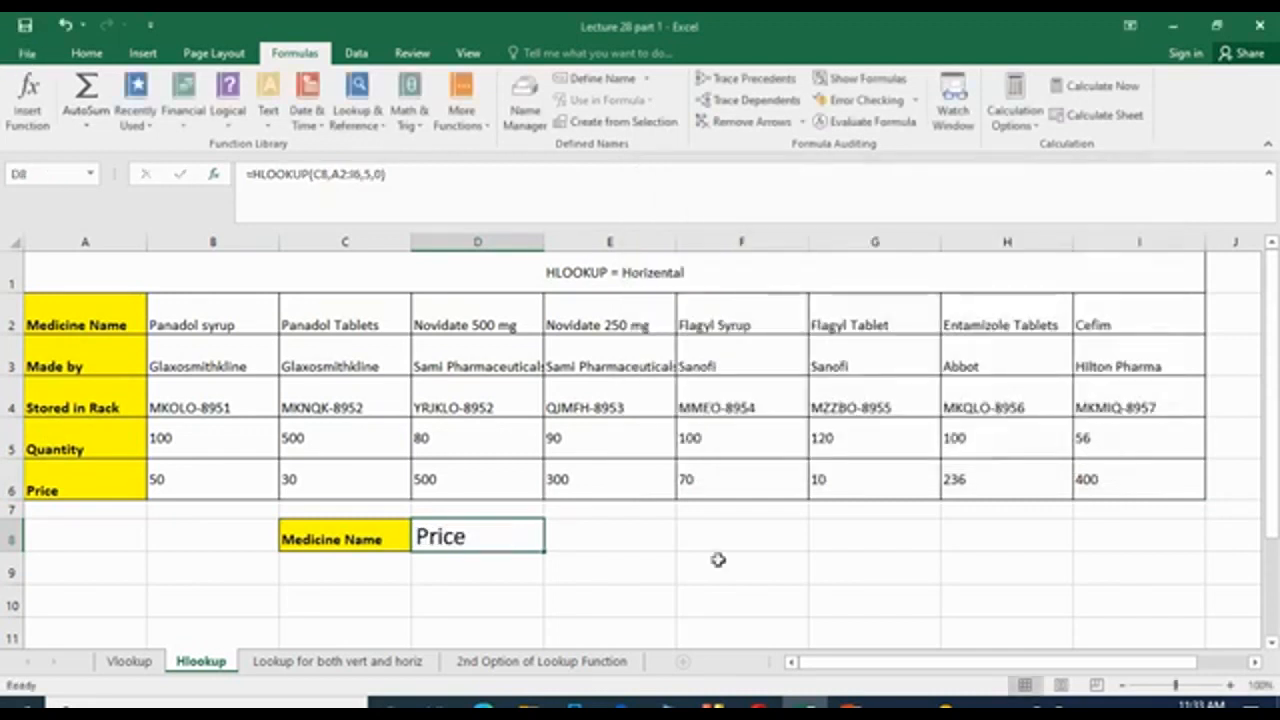
Replace the text in cell C8 with "Flagyl Syrup" and compare the price returned in D8 with that medicine's table column.
click(103, 328)
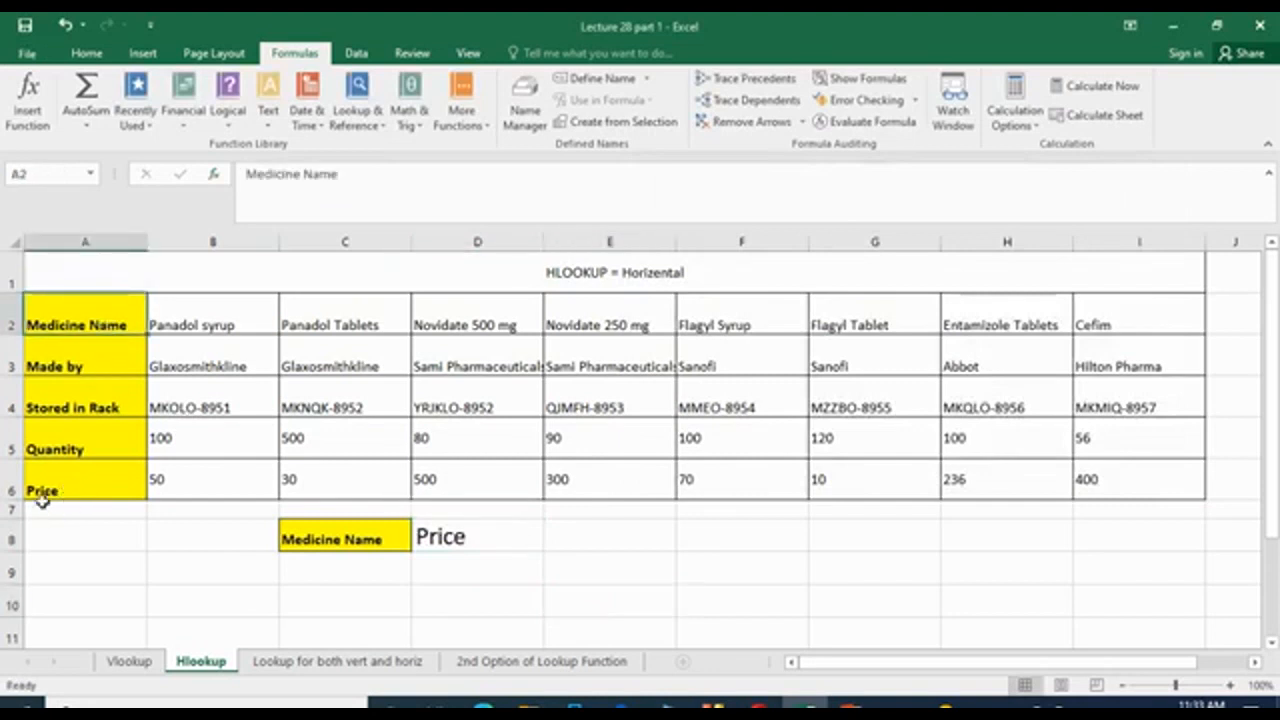
click(252, 328)
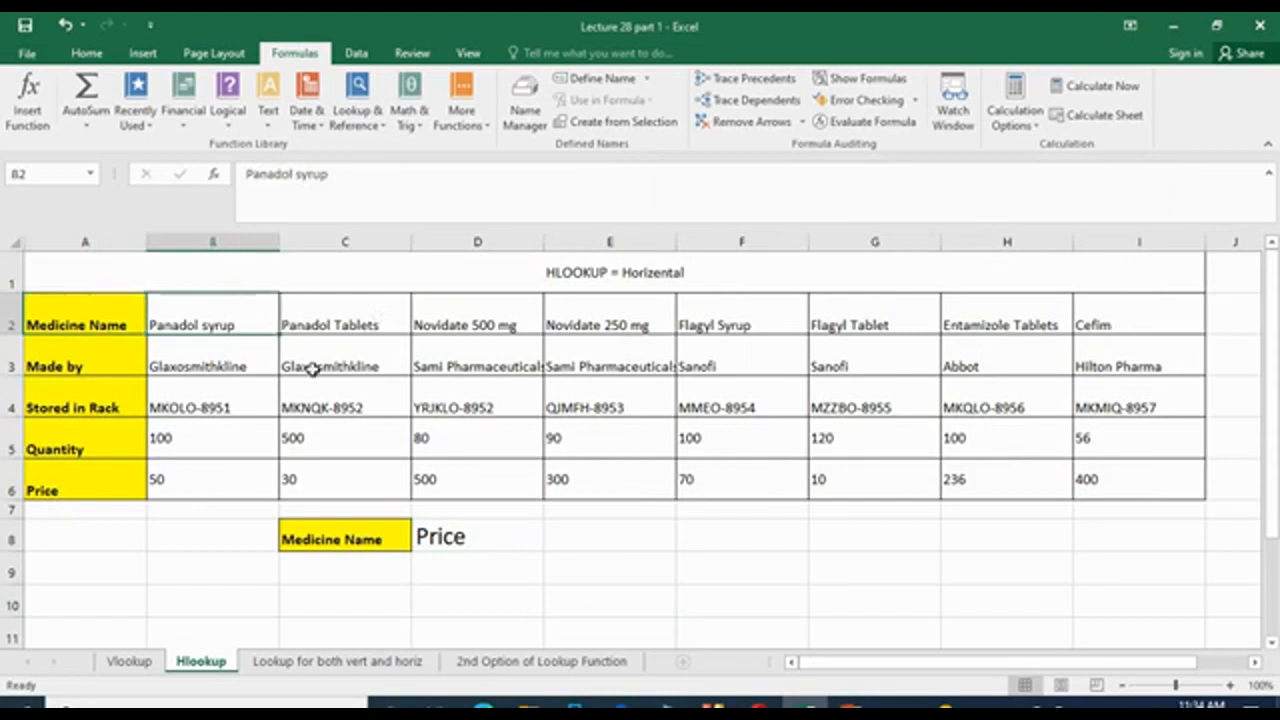
click(366, 539)
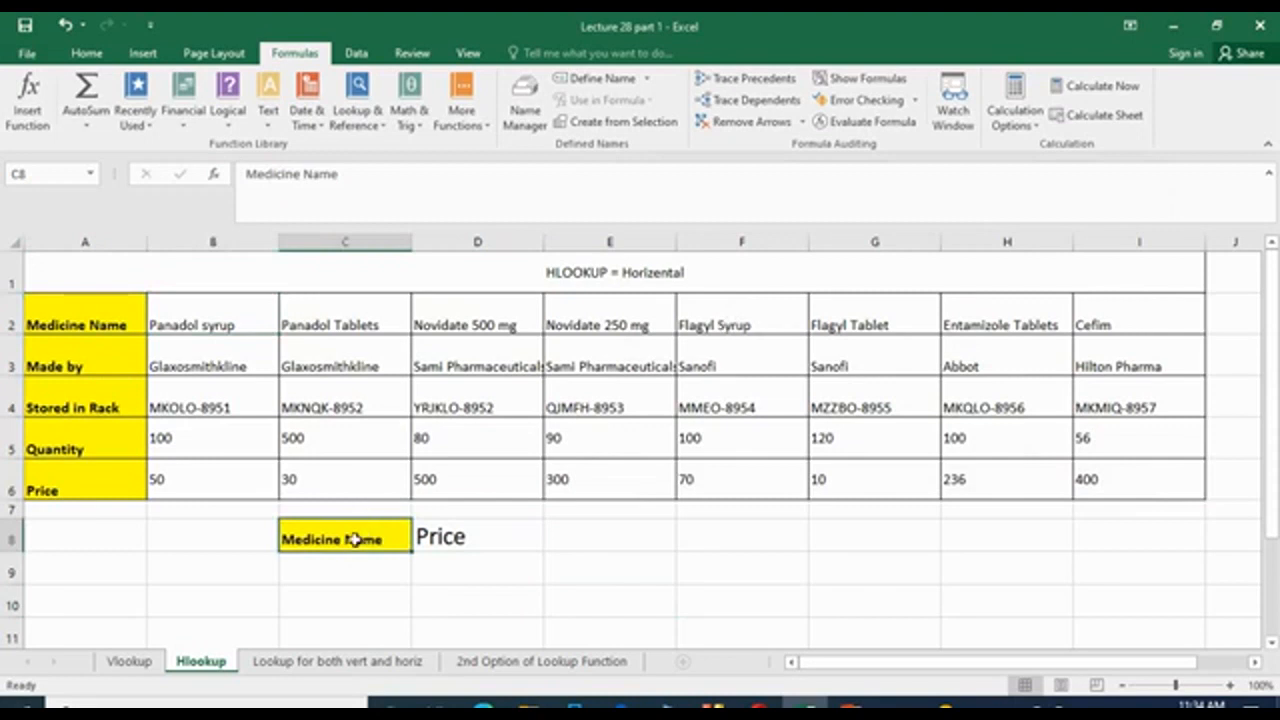
text(=)
text(lagyl Syr)
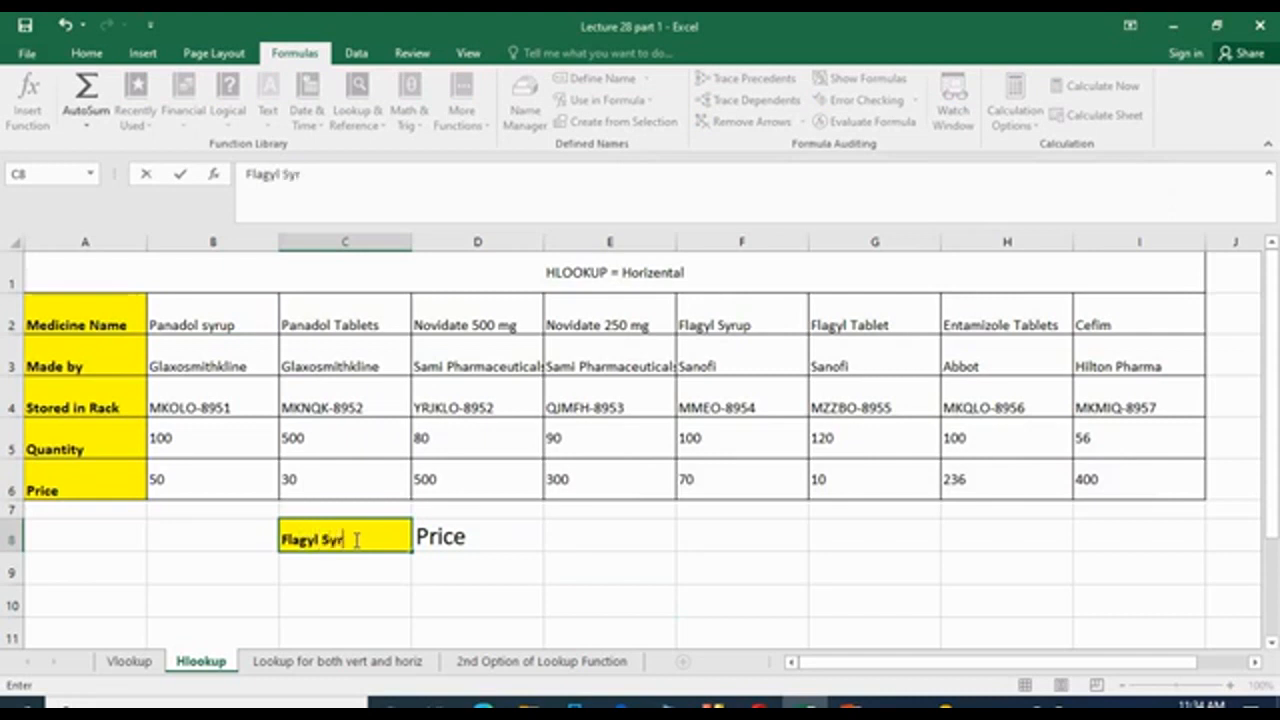
text(up)
click(513, 572)
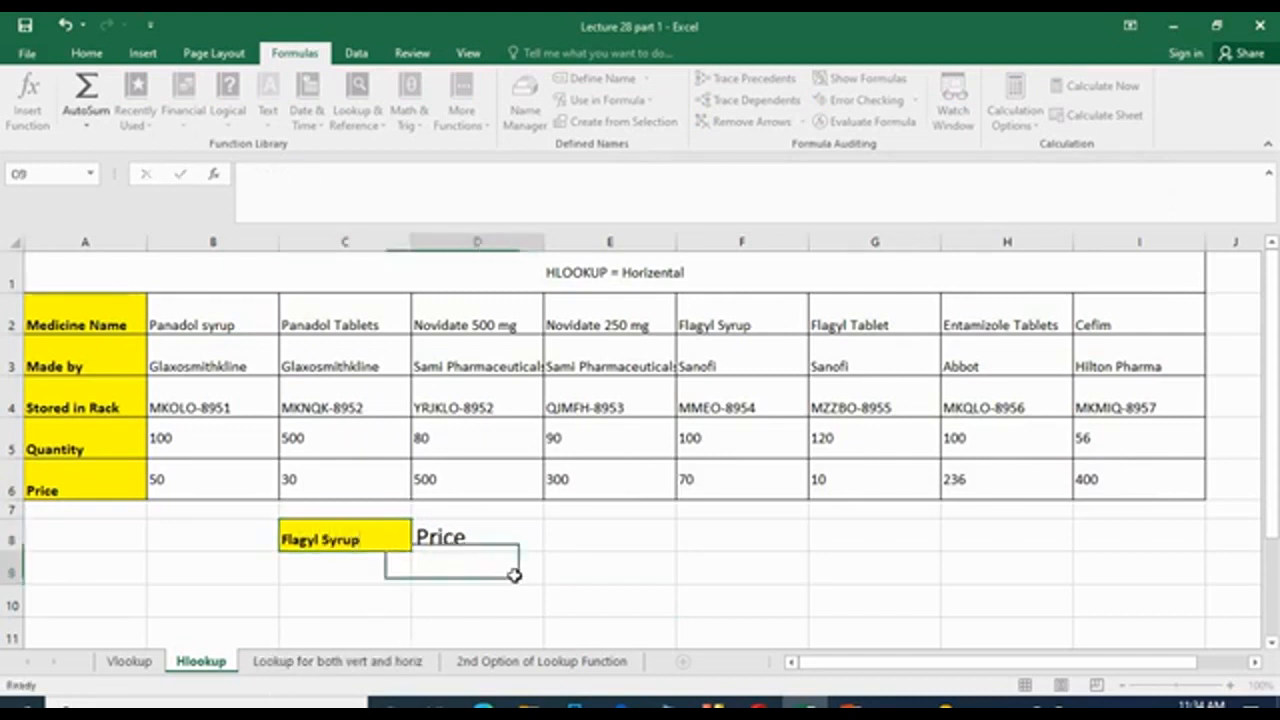
click(786, 232)
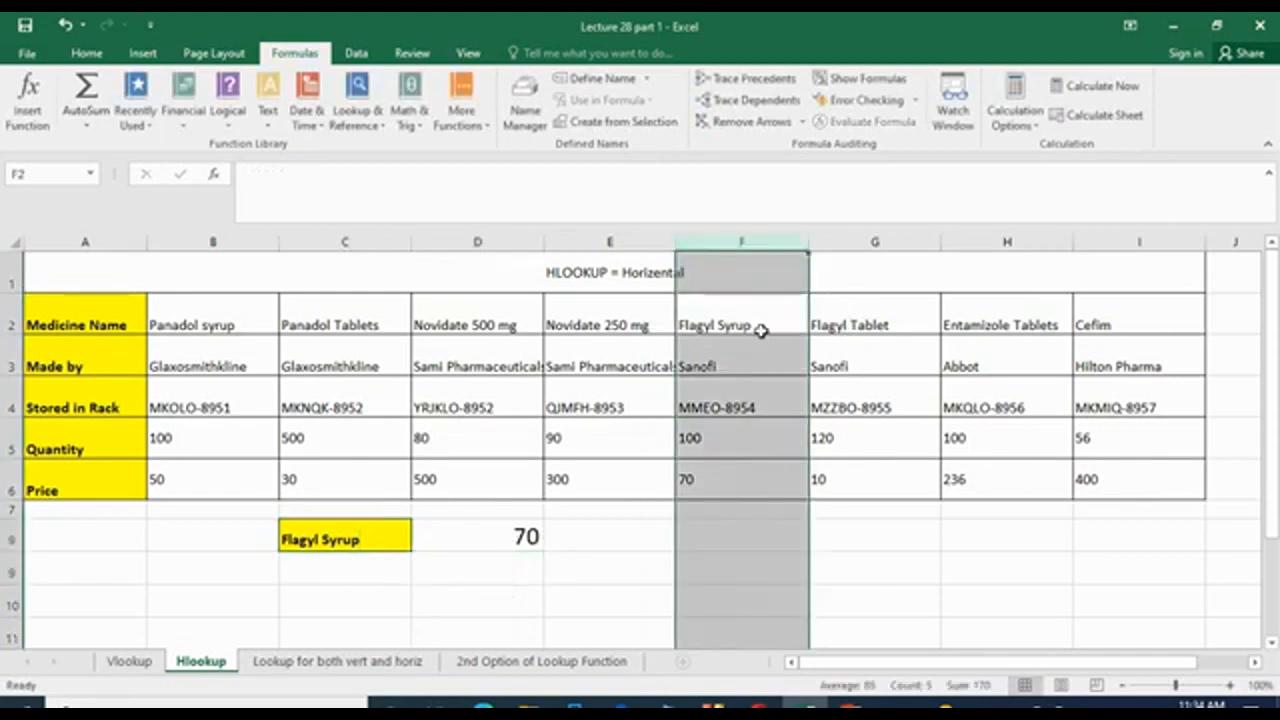
Check Flagyl Syrup's name and price in the horizontal table, and compare with the Vlookup sheet's layout.
click(754, 330)
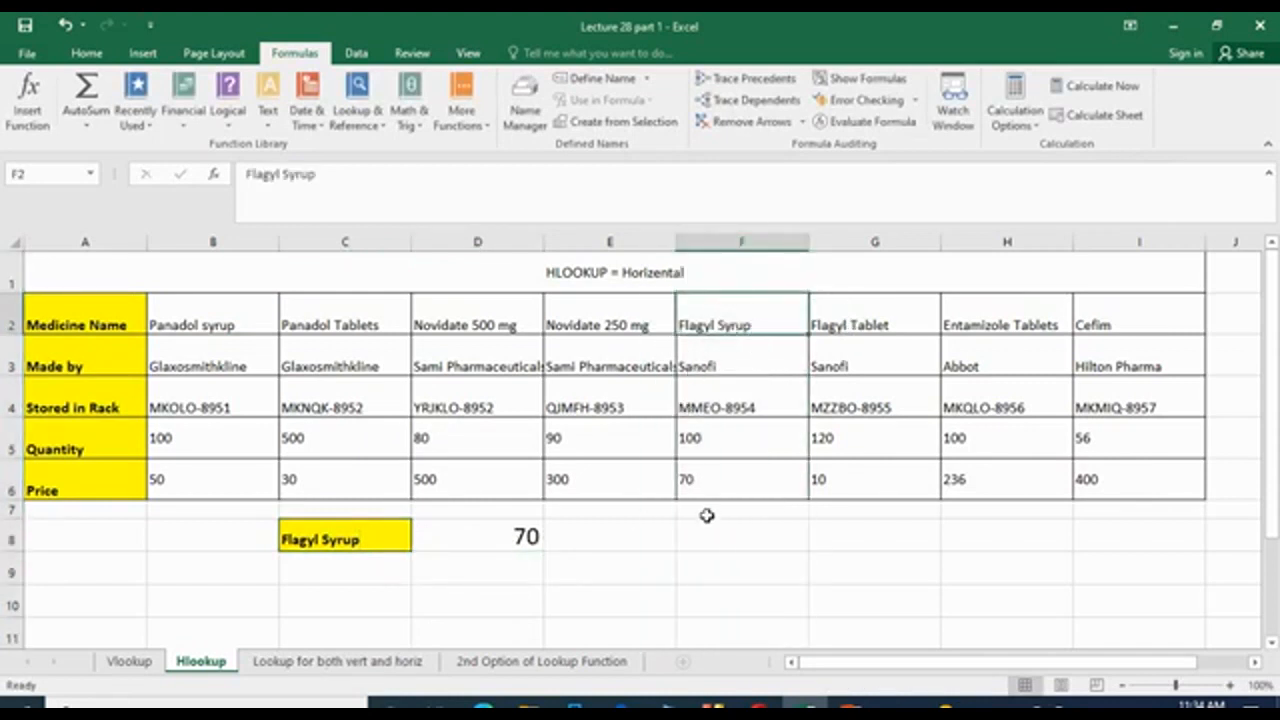
click(723, 481)
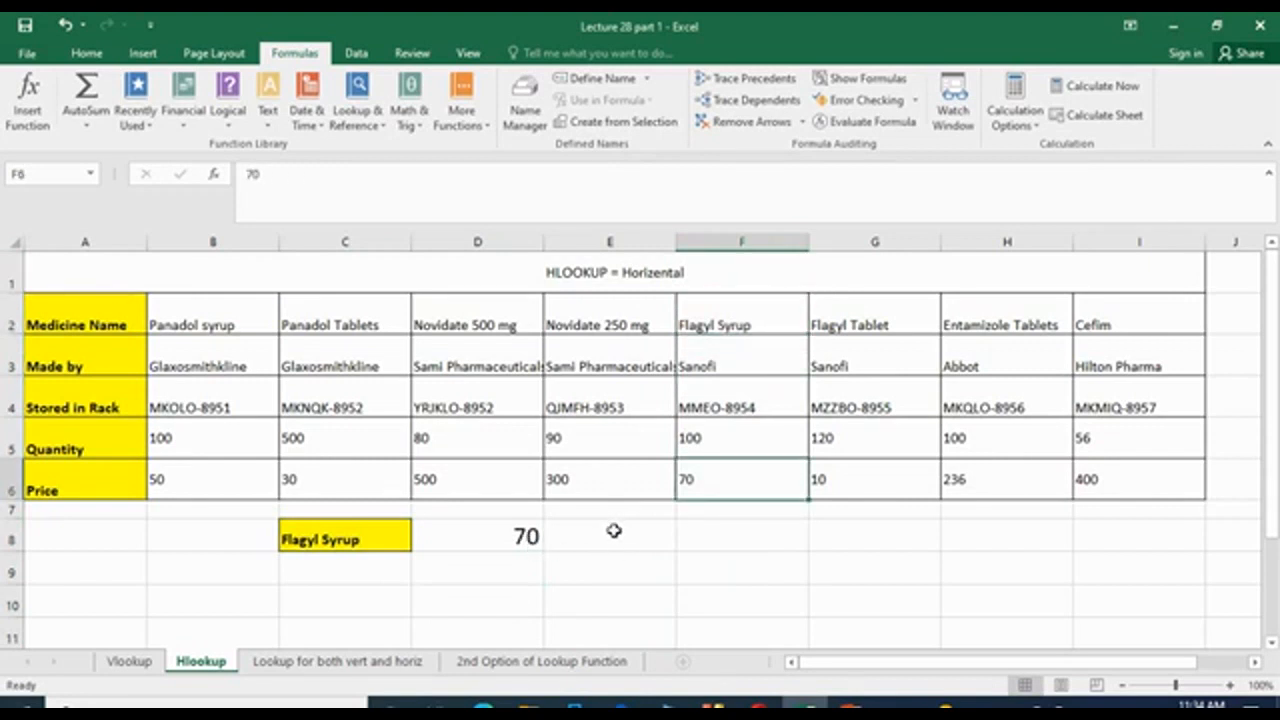
click(668, 601)
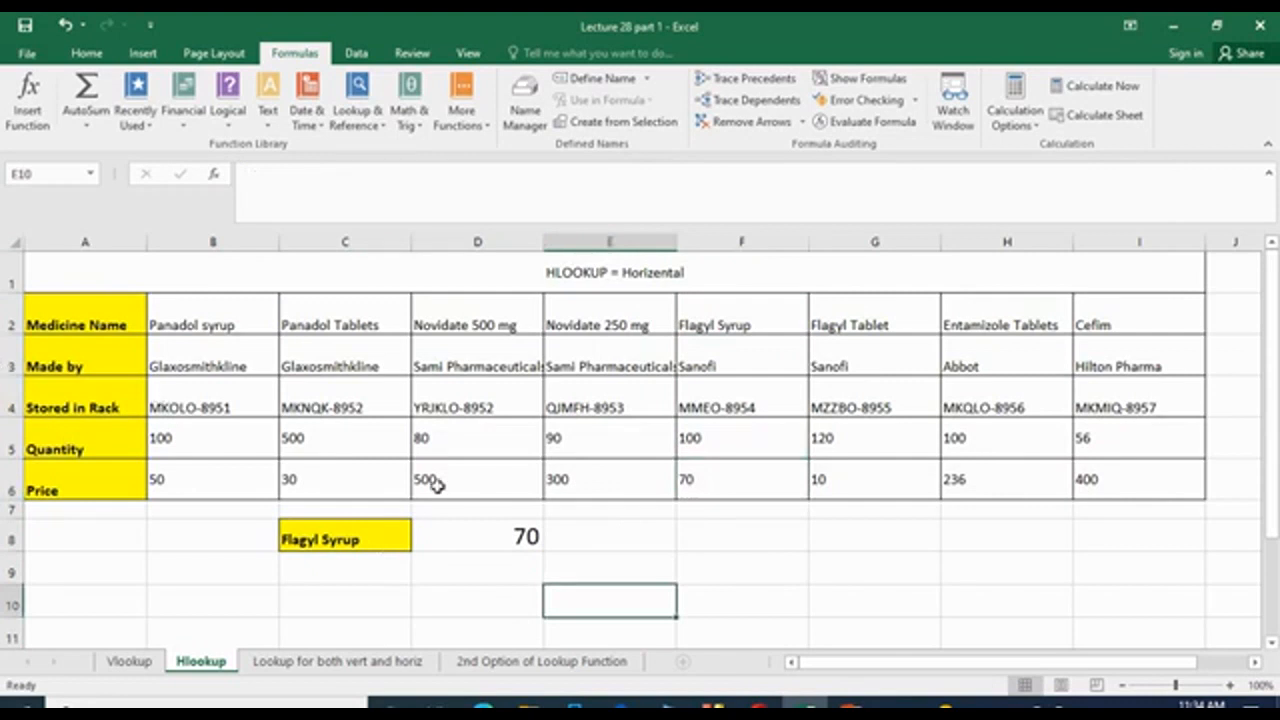
click(128, 662)
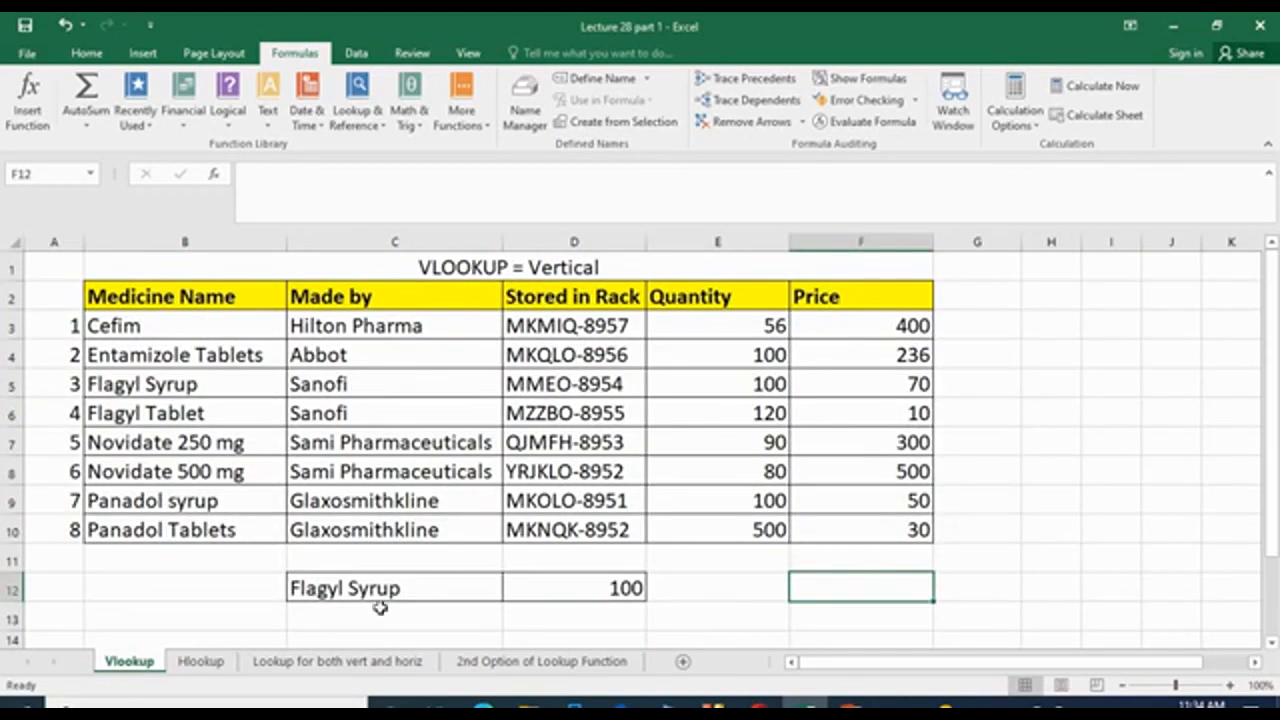
click(201, 662)
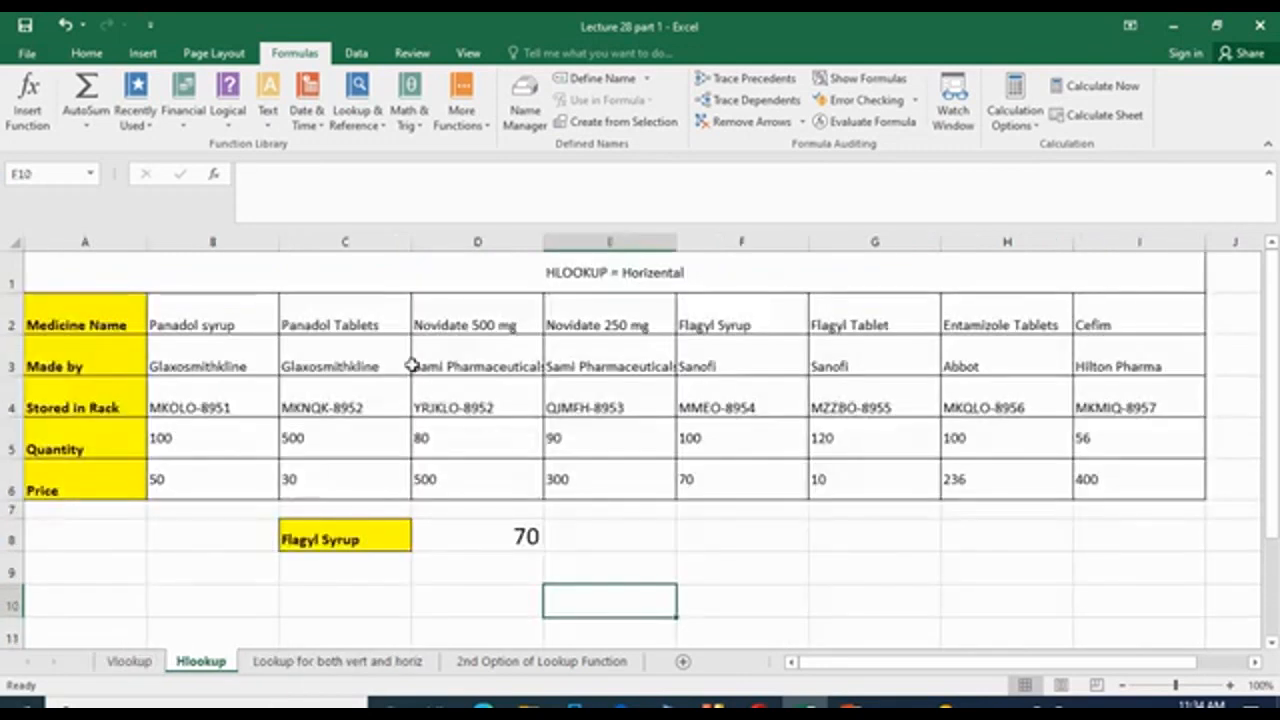
Open the "Lookup for both vert and horiz" sheet and go to the empty cells in row 12.
click(305, 662)
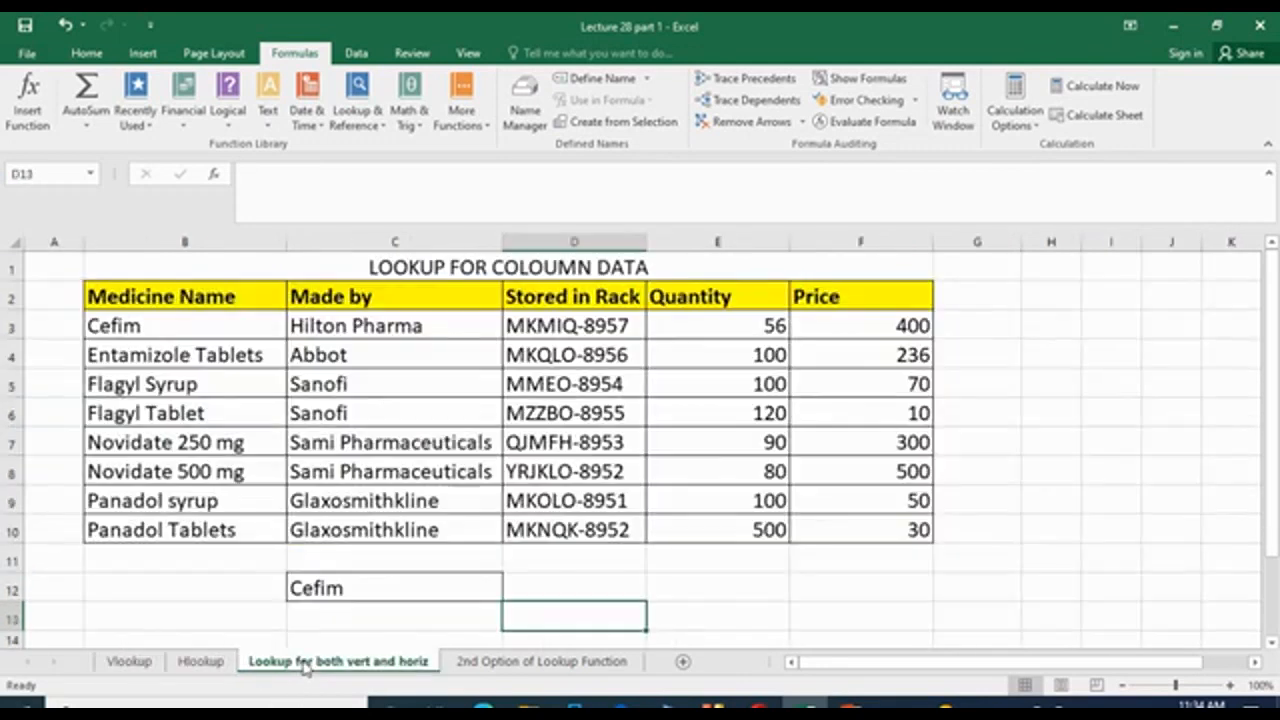
click(696, 592)
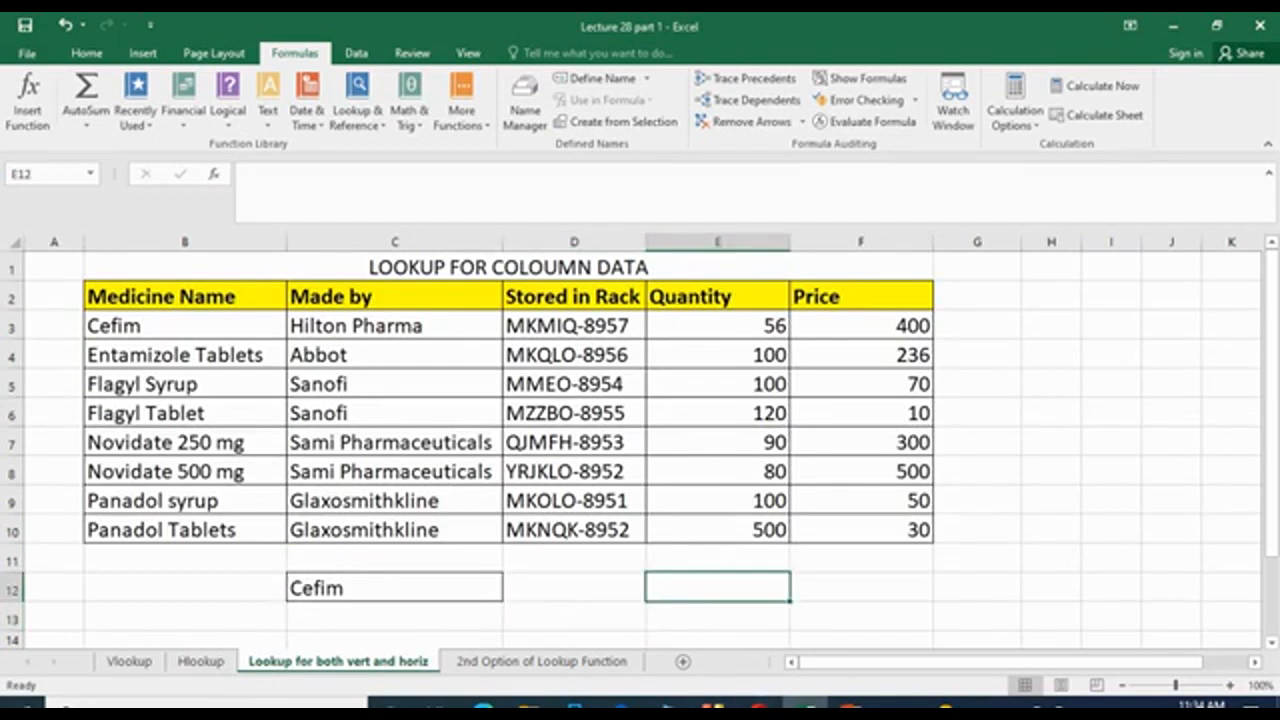
click(845, 582)
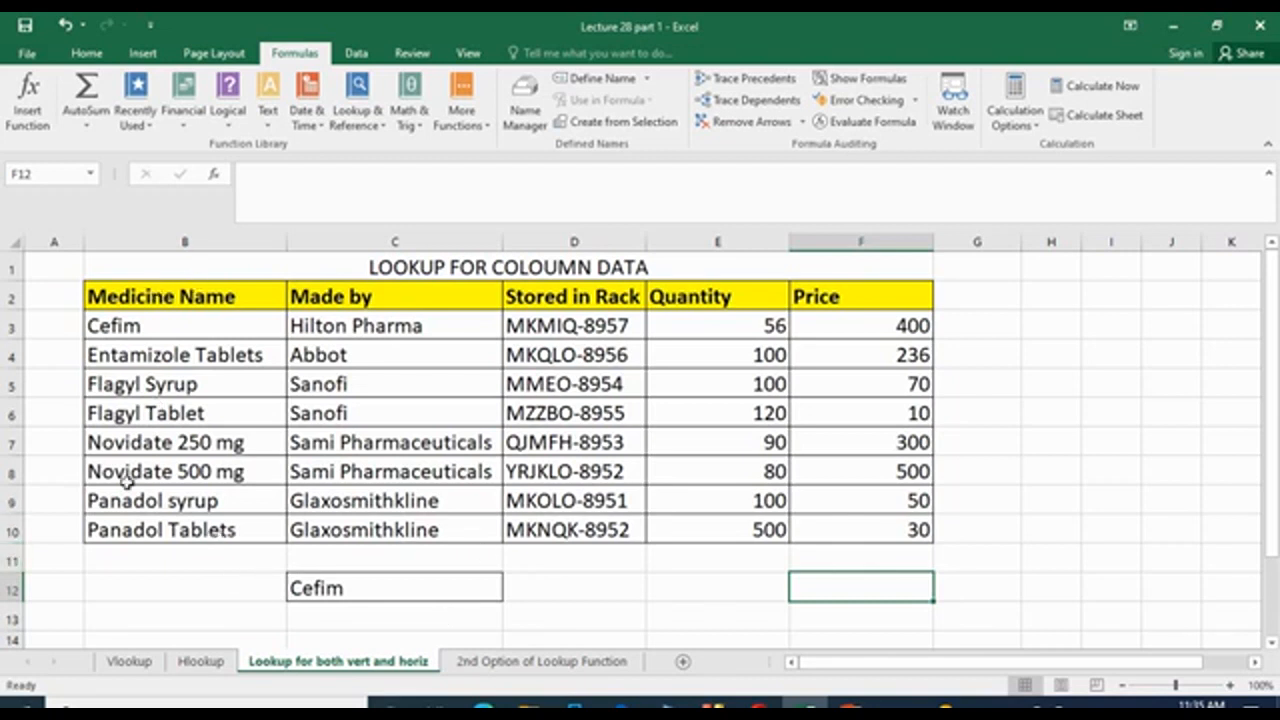
Sort the medicine table's data rows 3 to 10 from A to Z.
drag(10, 326, 15, 520)
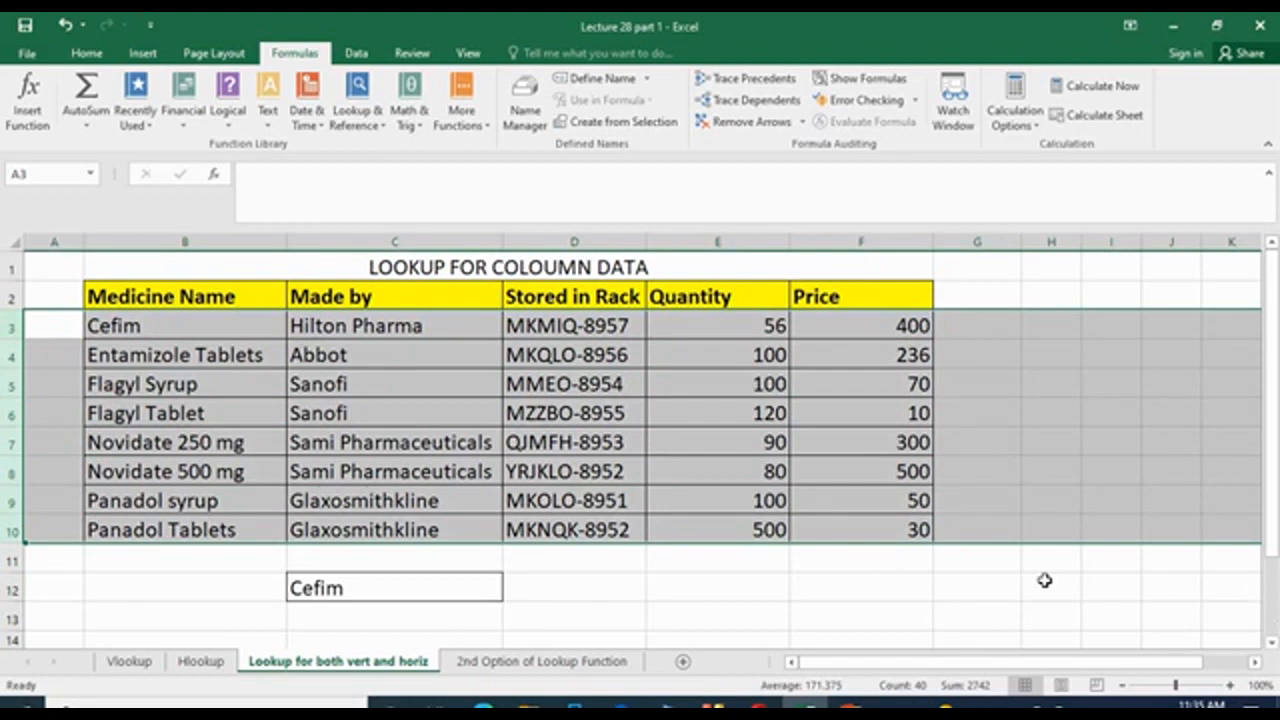
click(86, 53)
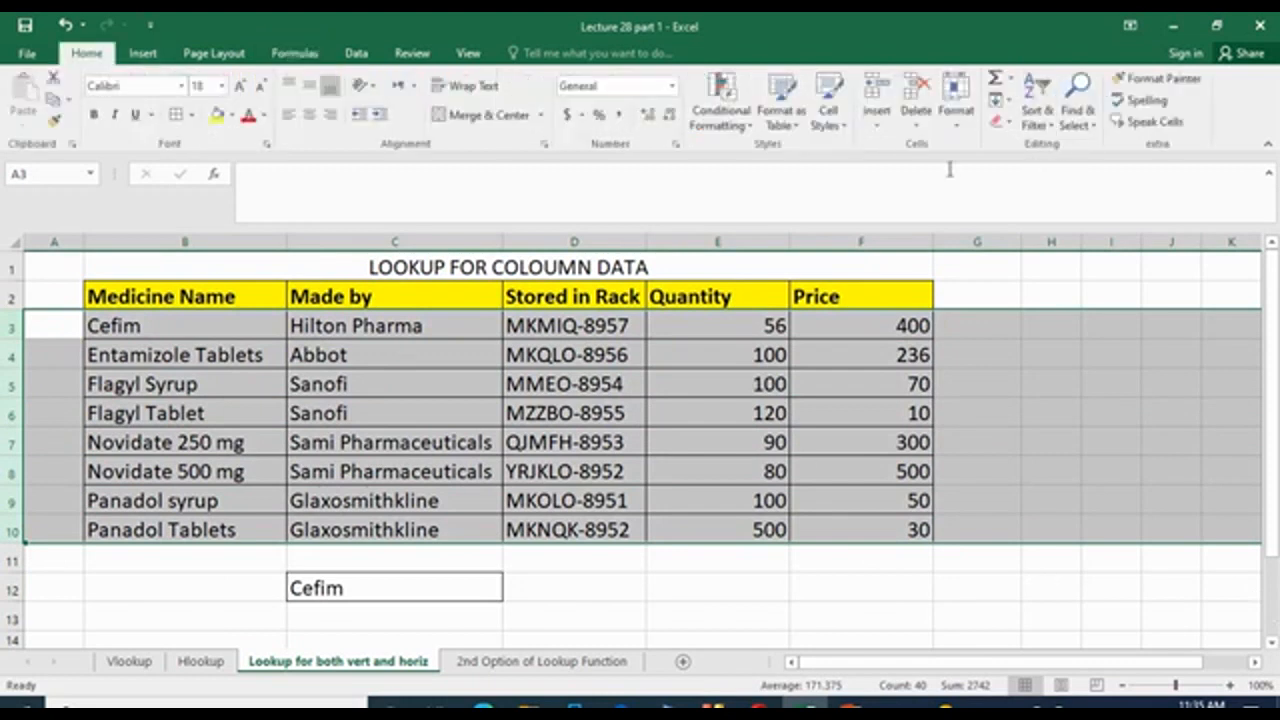
click(1038, 118)
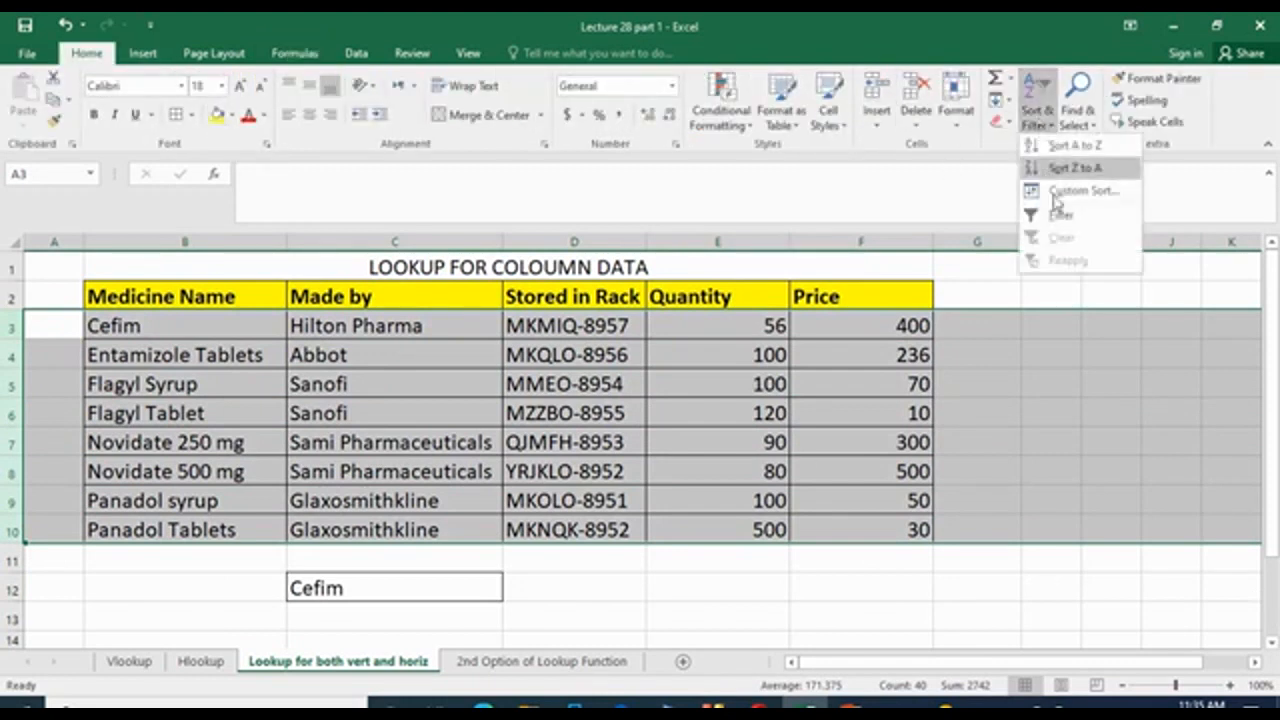
click(1077, 146)
click(1111, 405)
Check the alphabetical order of the medicine names in column B, from Cefim down to Panadol syrup.
click(128, 328)
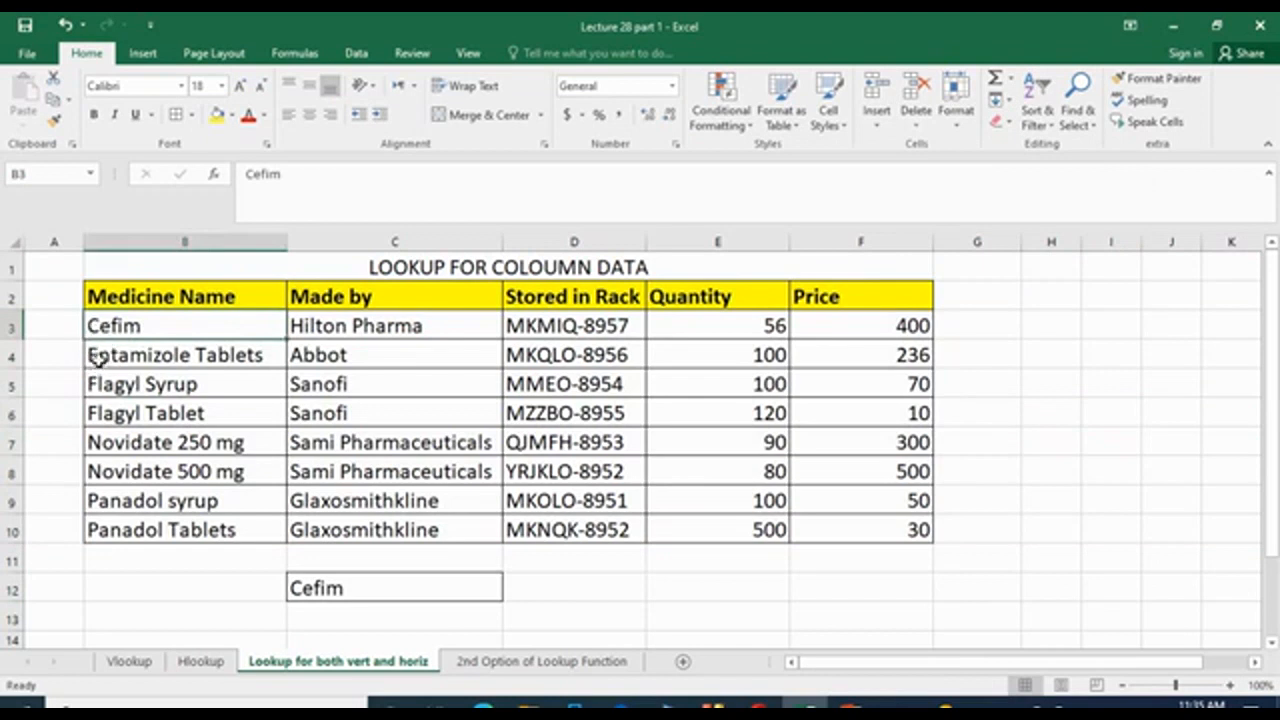
click(97, 360)
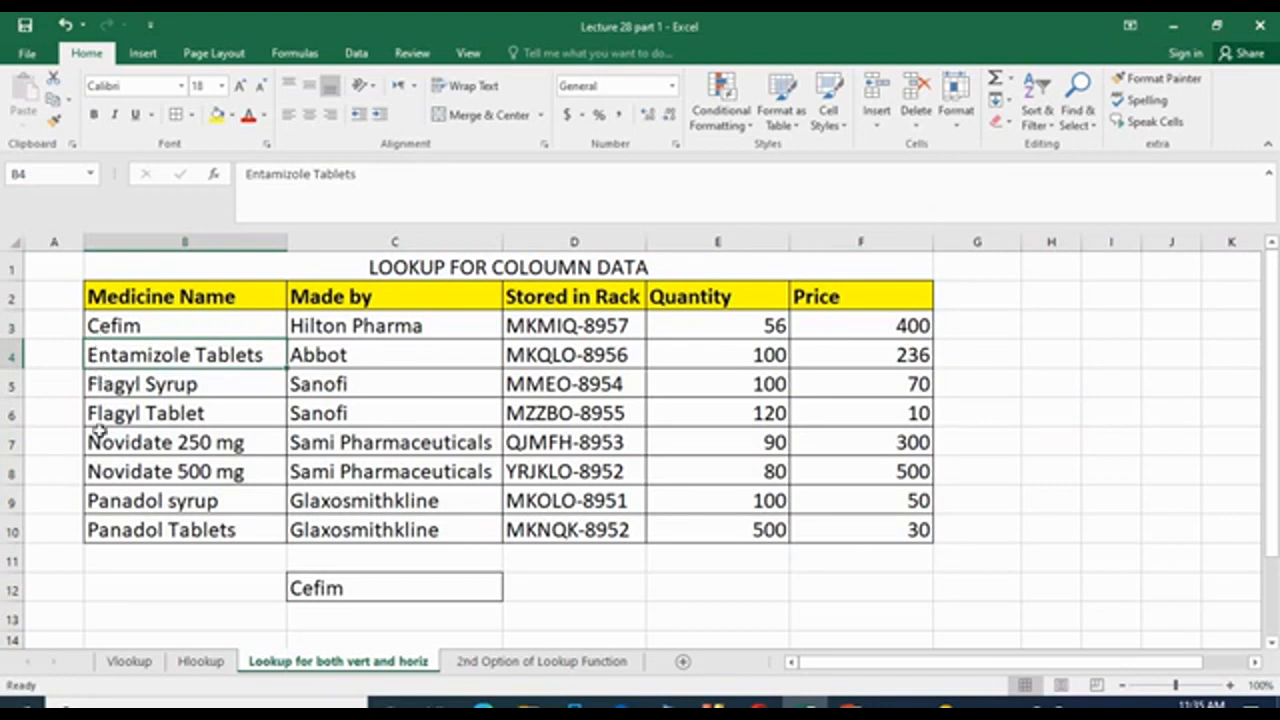
click(103, 467)
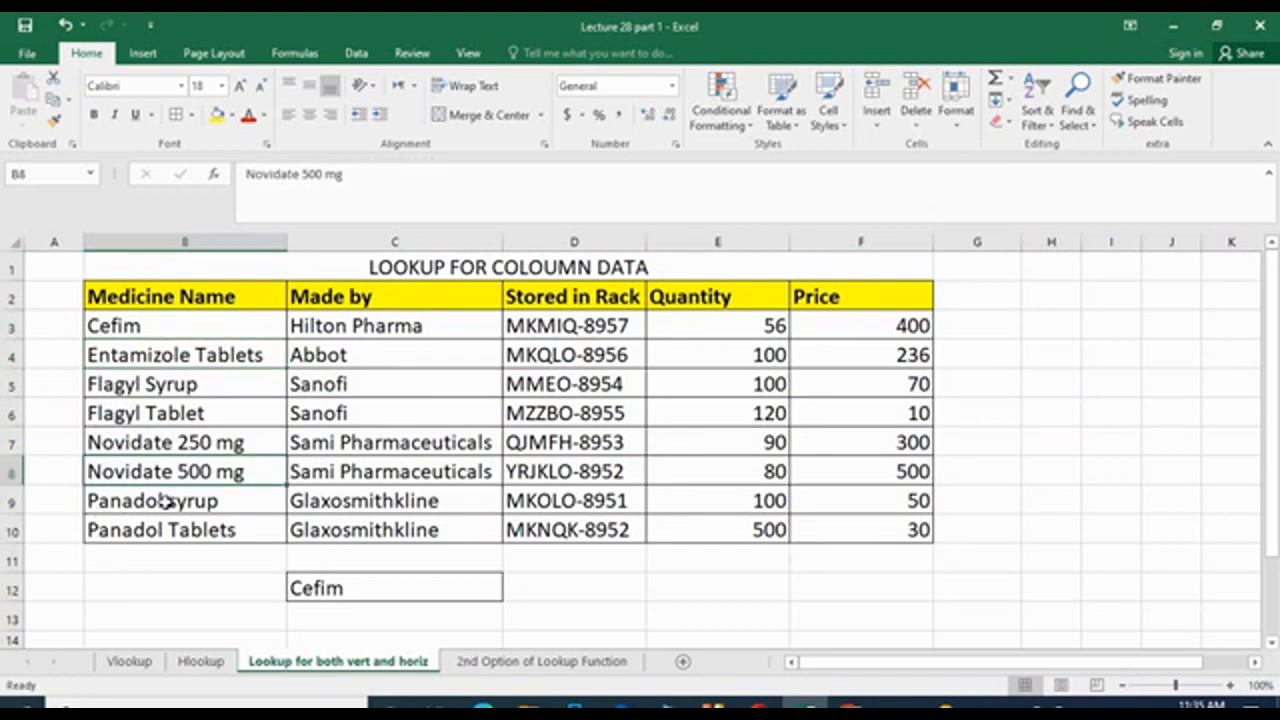
click(96, 502)
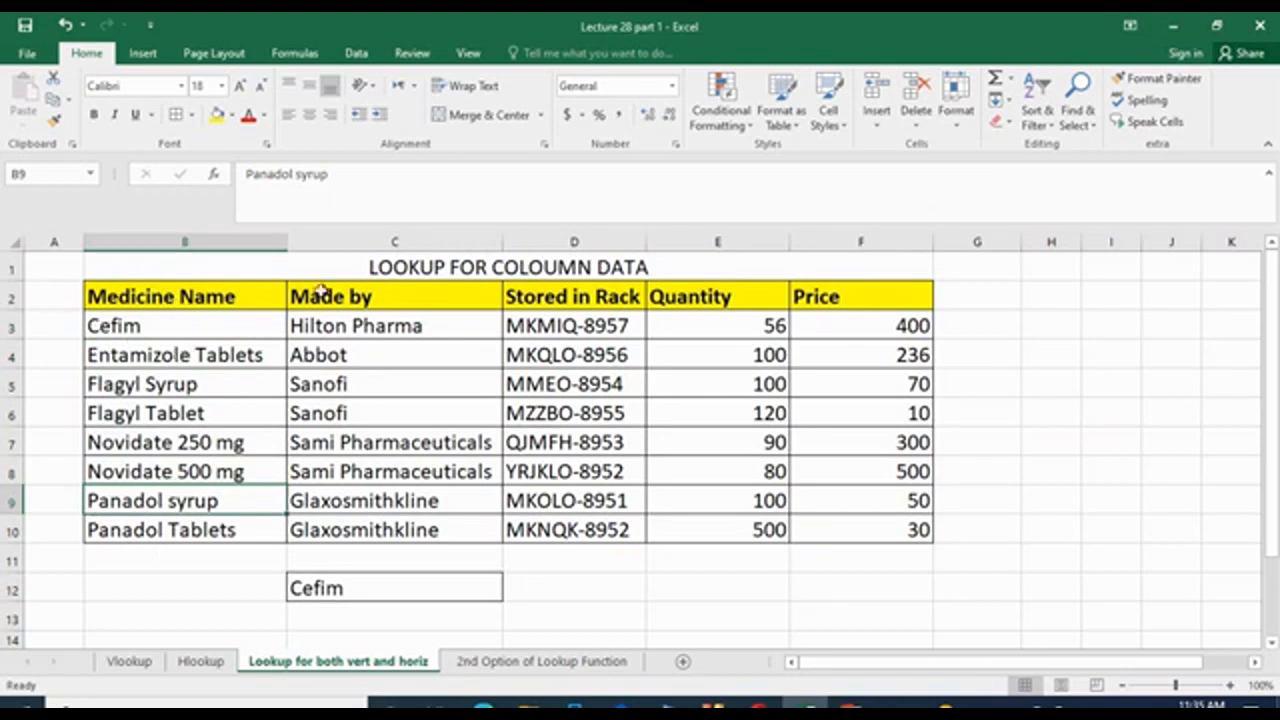
click(964, 388)
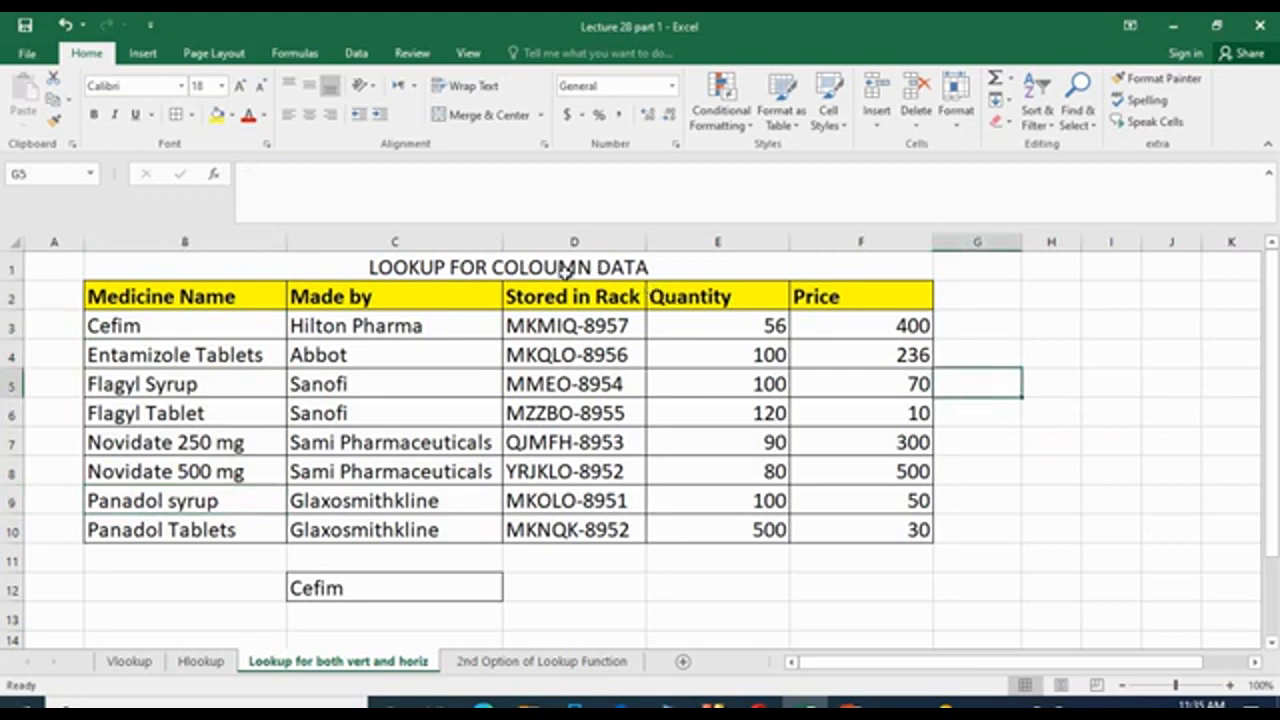
click(596, 584)
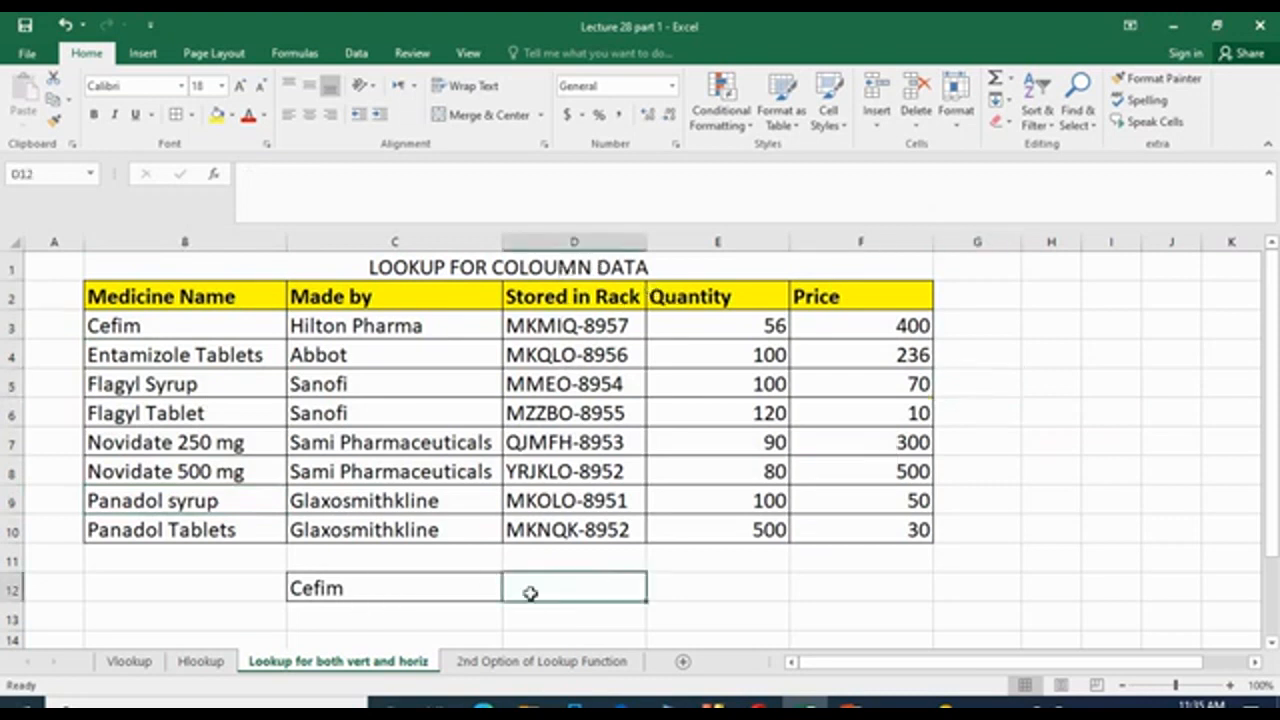
click(435, 594)
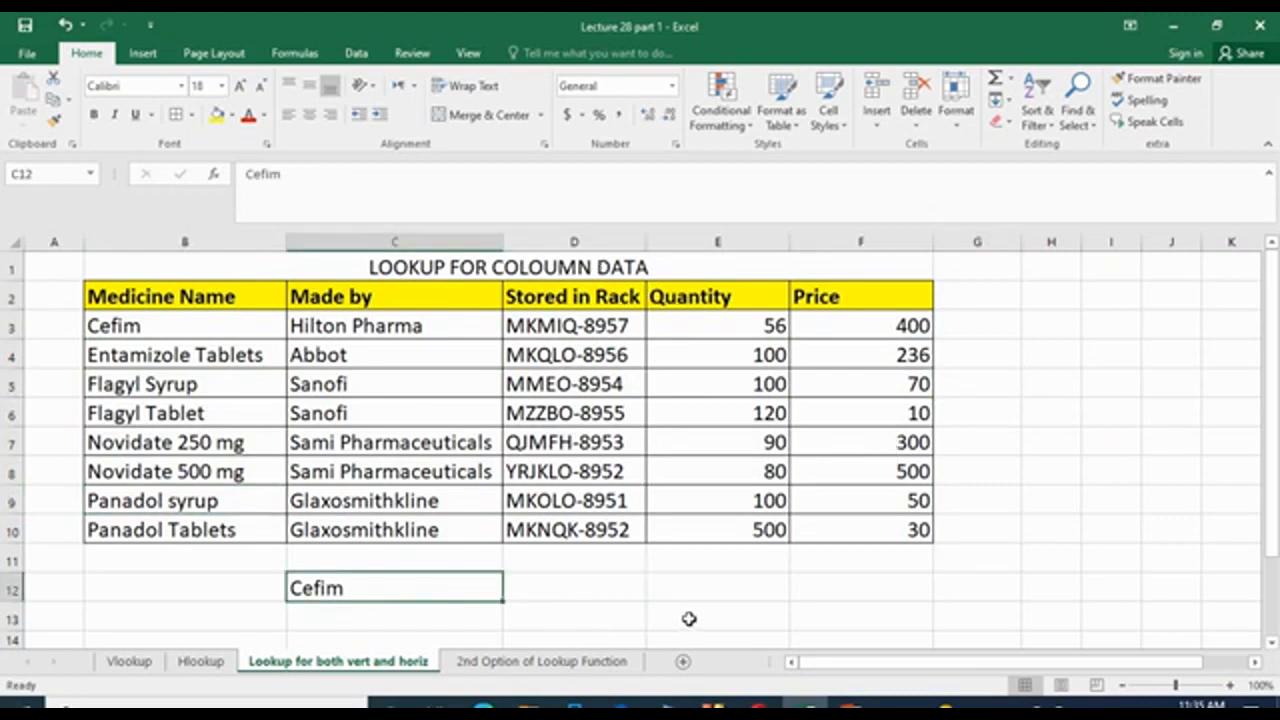
click(553, 595)
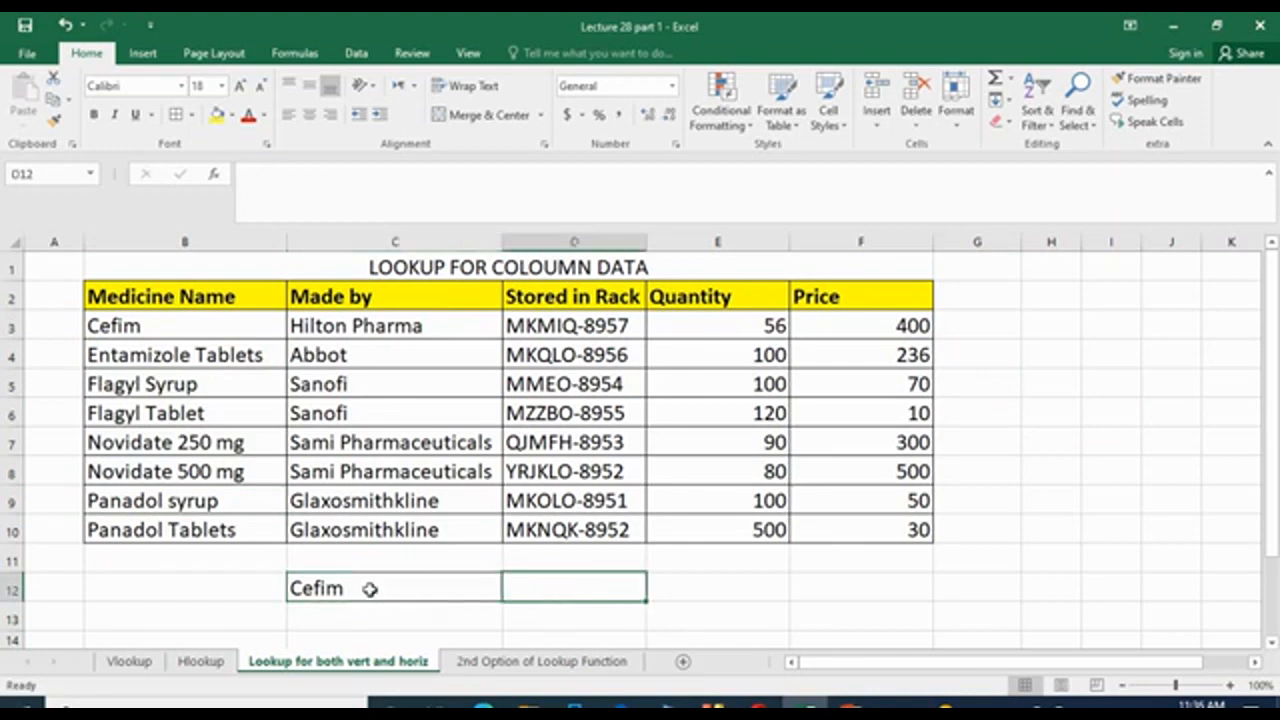
click(292, 53)
click(357, 125)
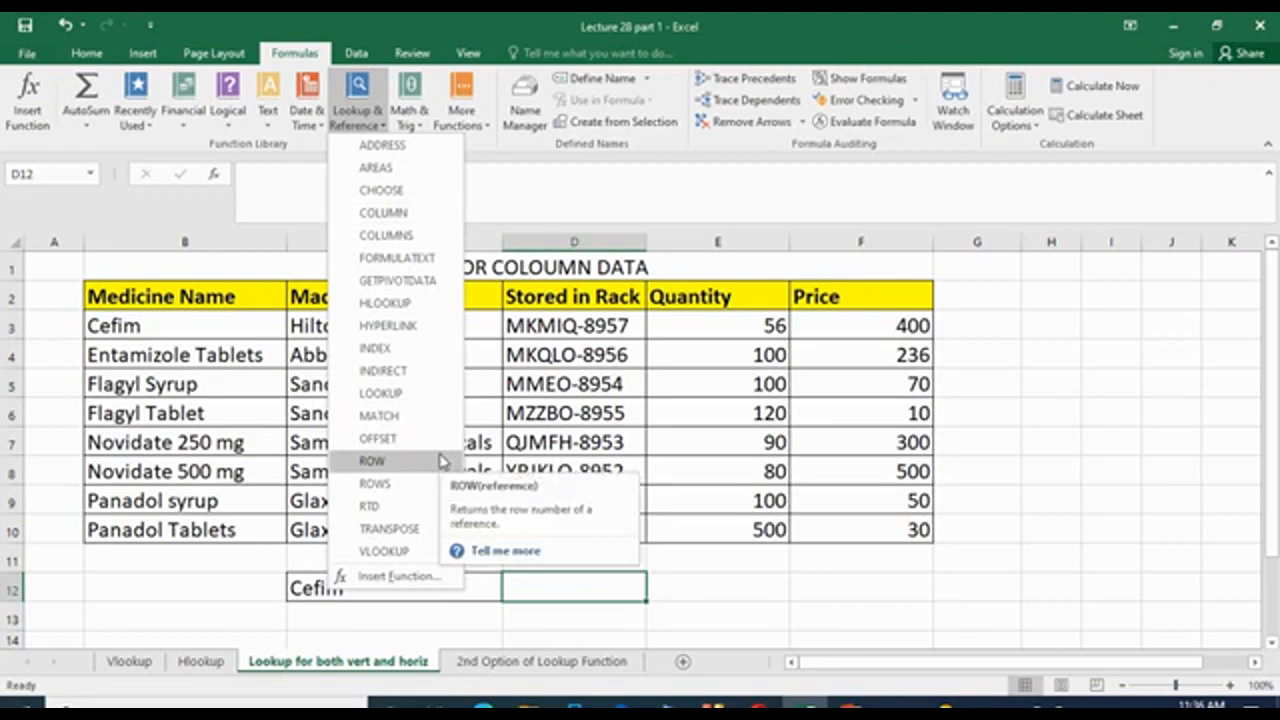
click(545, 590)
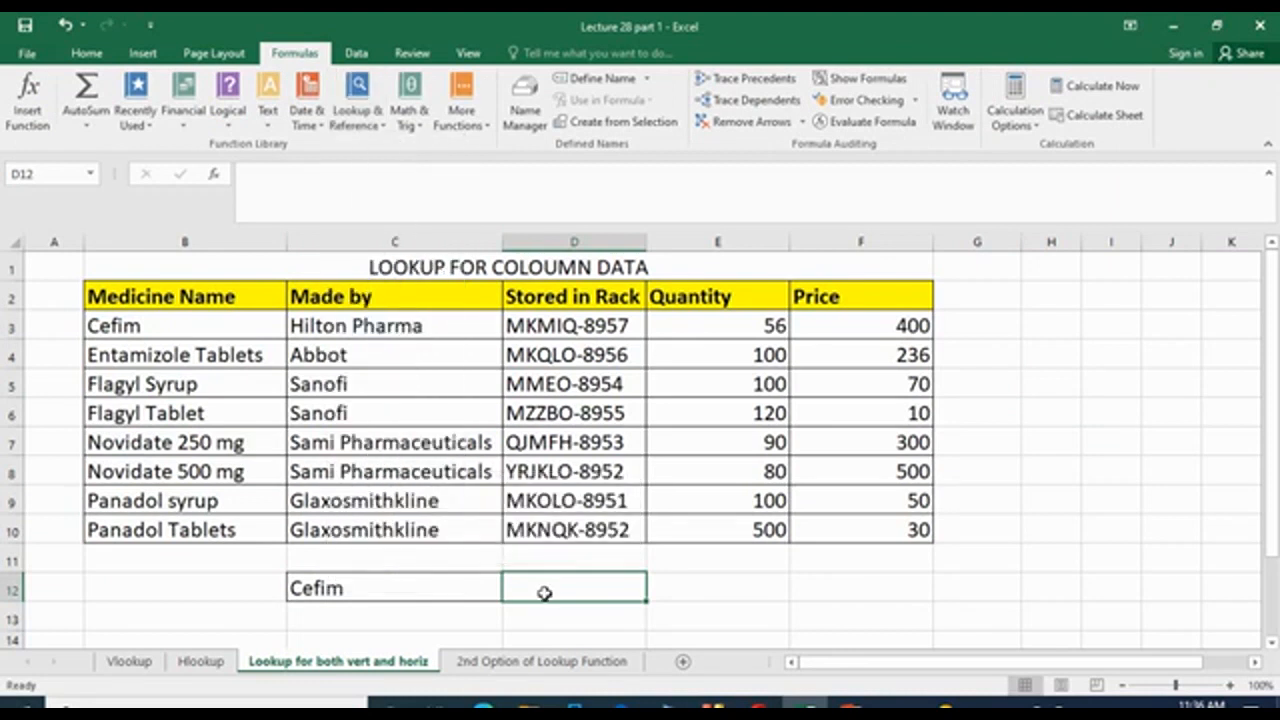
text(=)
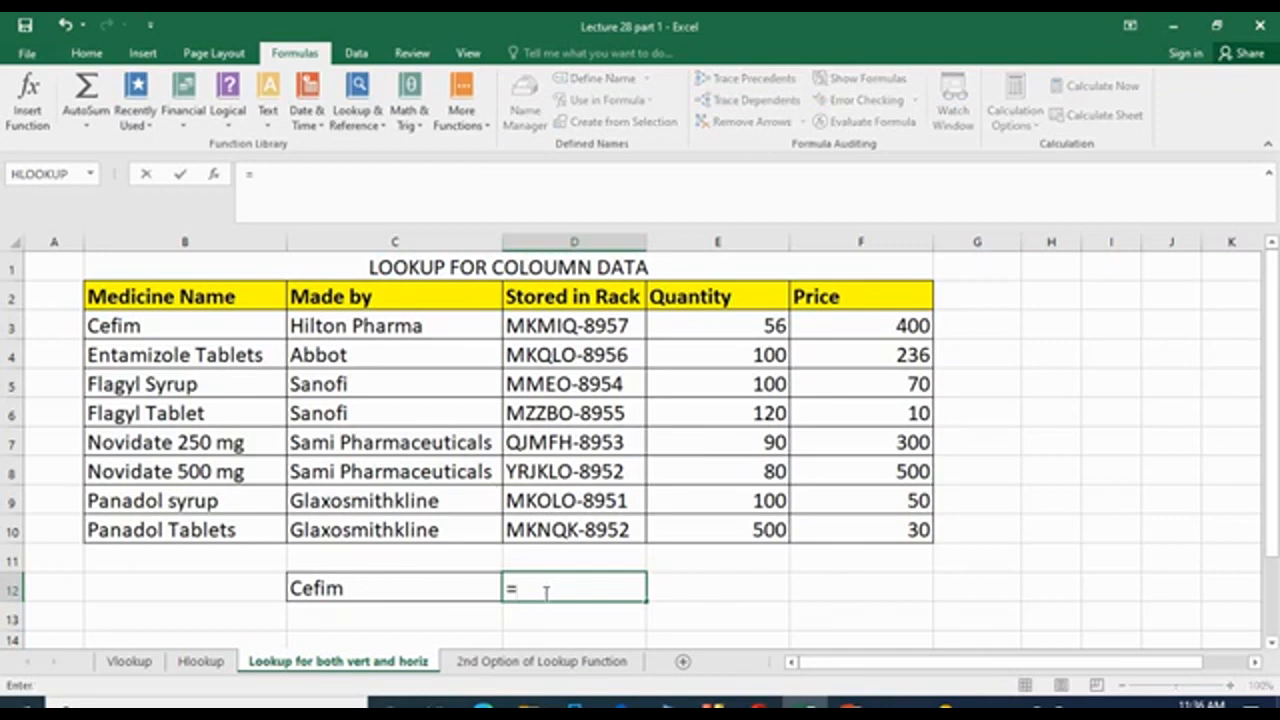
text(loo)
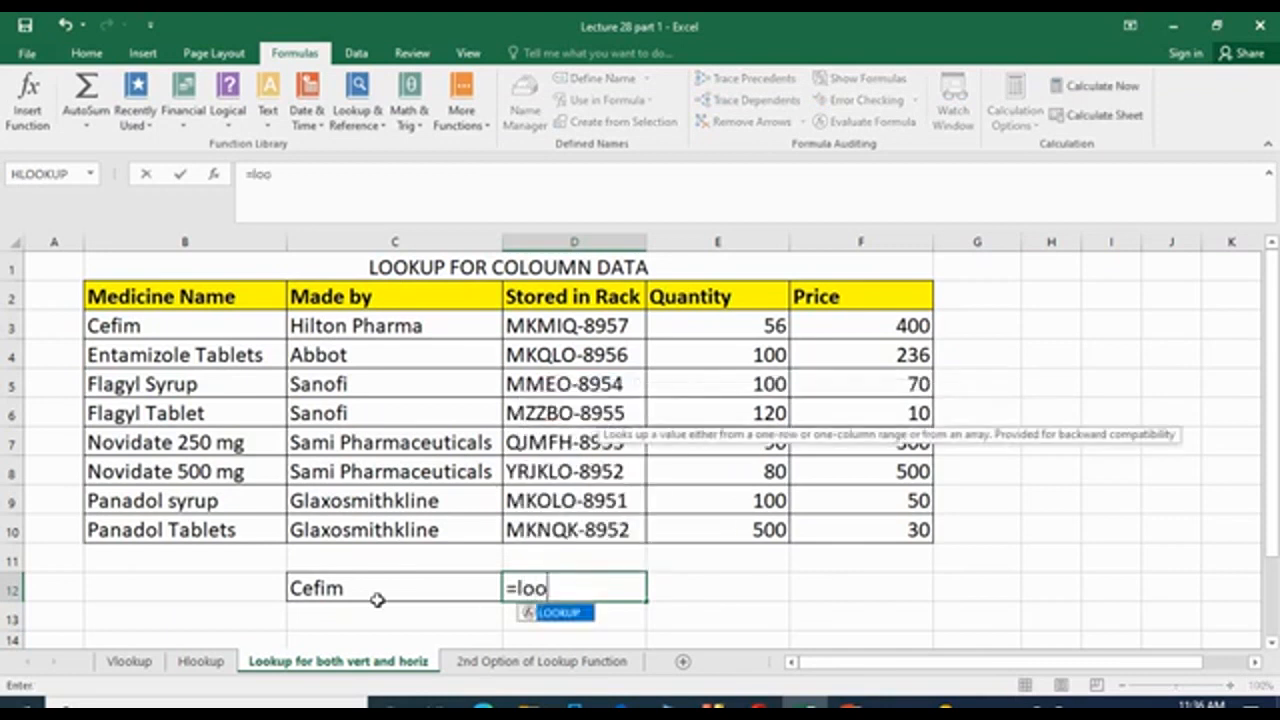
key(BackSpace)
key(BackSpace)
key(BackSpace)
key(BackSpace)
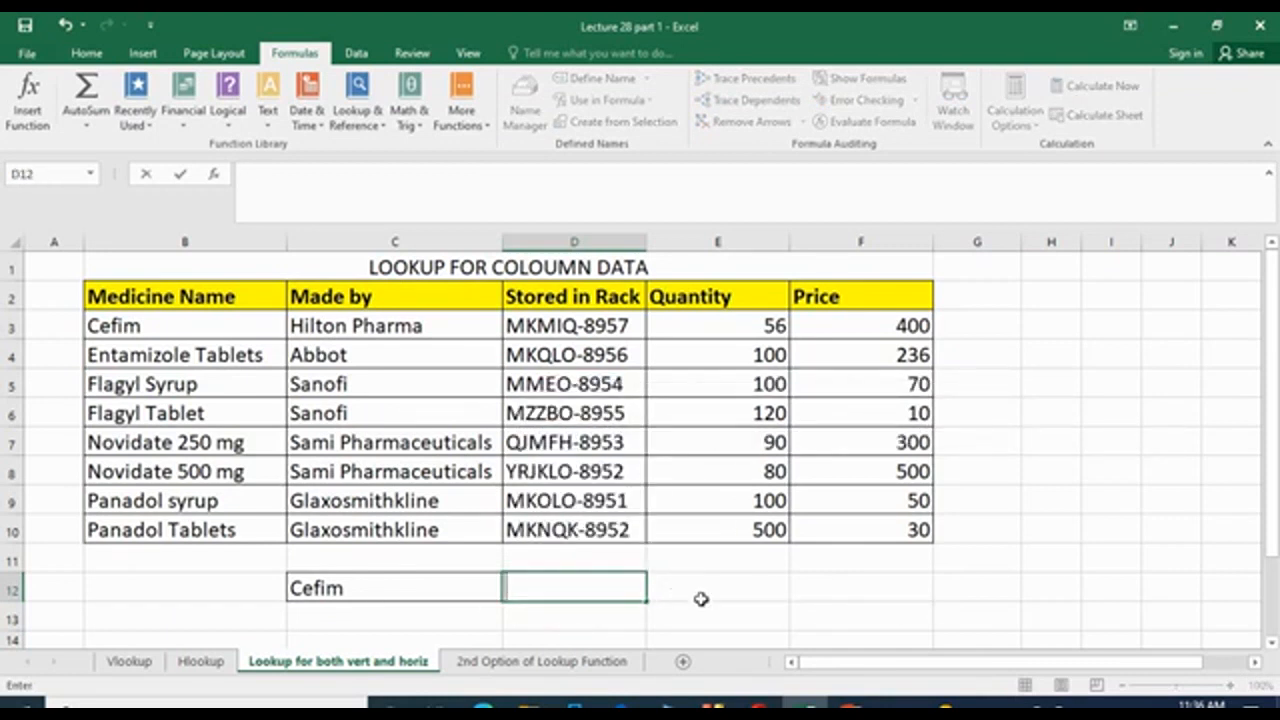
click(670, 609)
Insert a LOOKUP function in cell D12 using the lookup_value,array argument list.
click(607, 581)
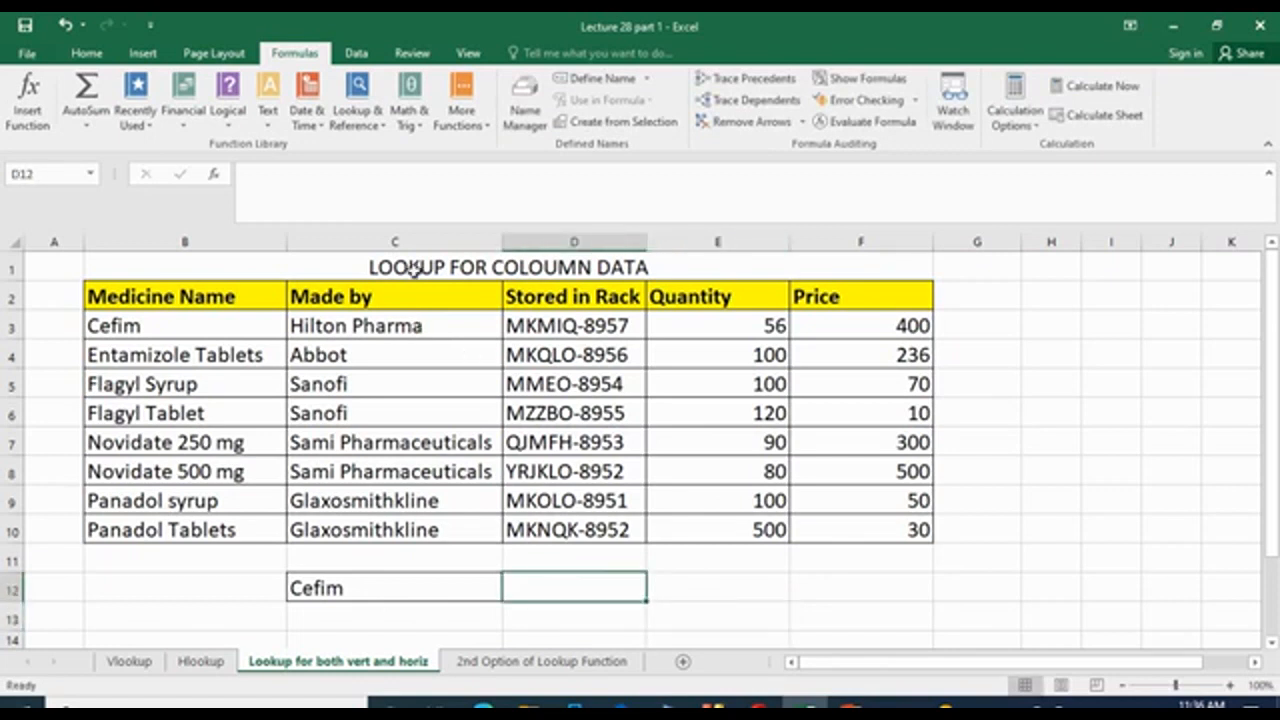
click(371, 125)
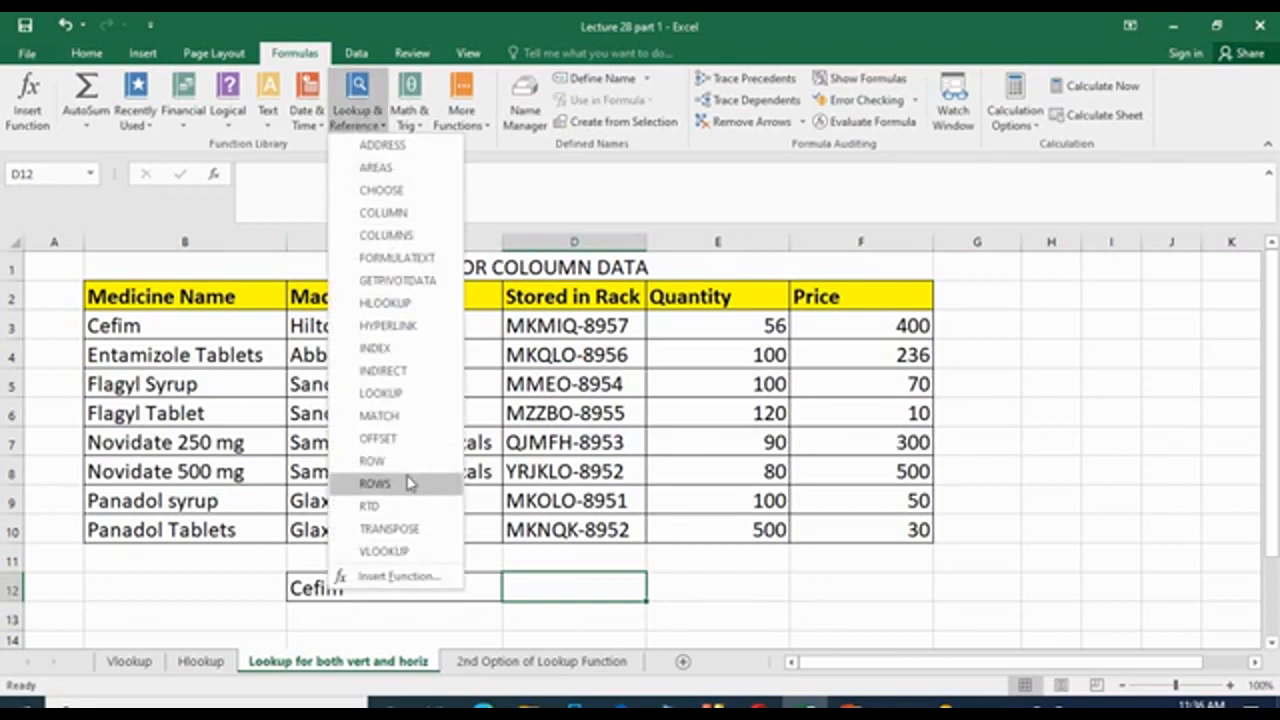
click(422, 395)
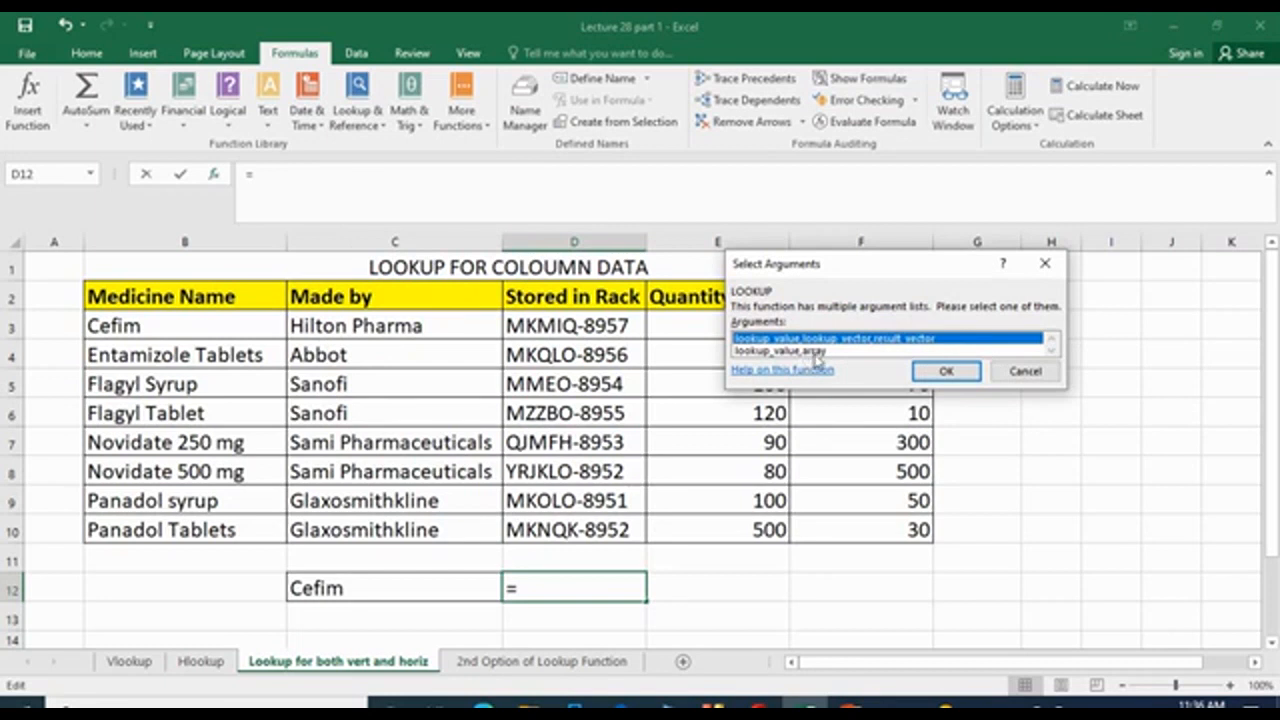
click(816, 352)
click(945, 371)
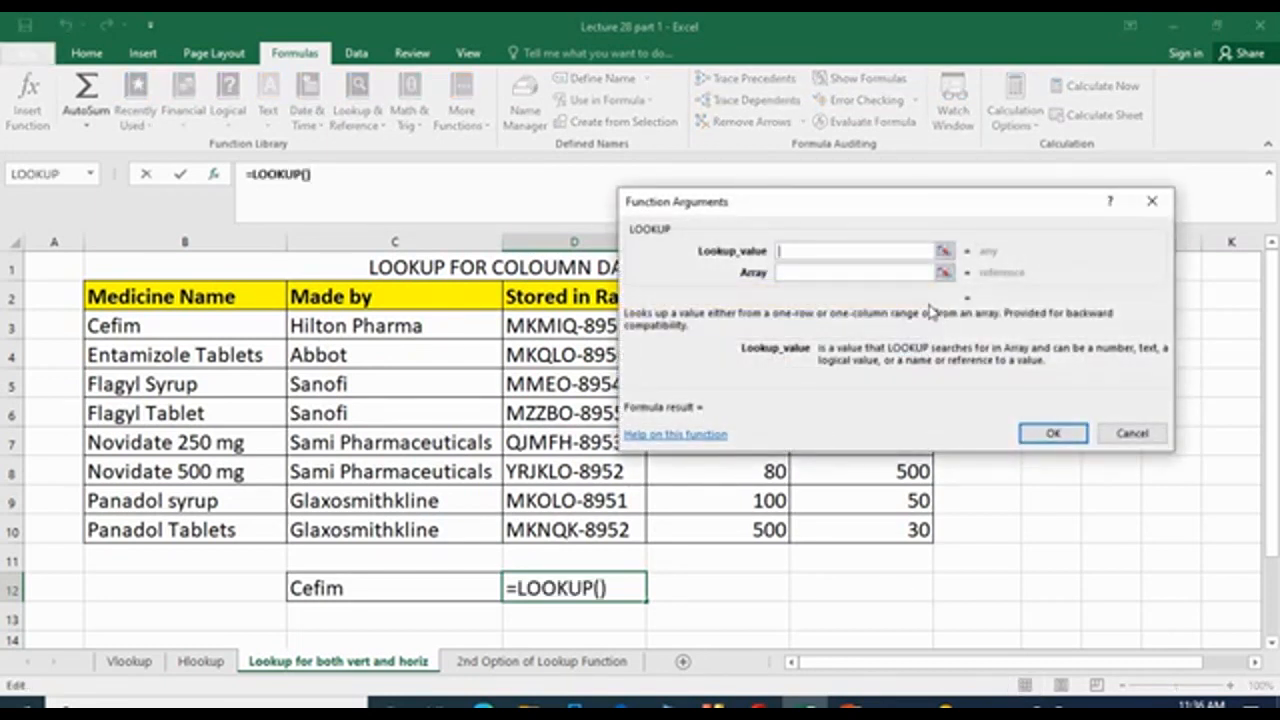
Complete D12's LOOKUP with C12 as the lookup value and B3:F10 as the array.
click(368, 598)
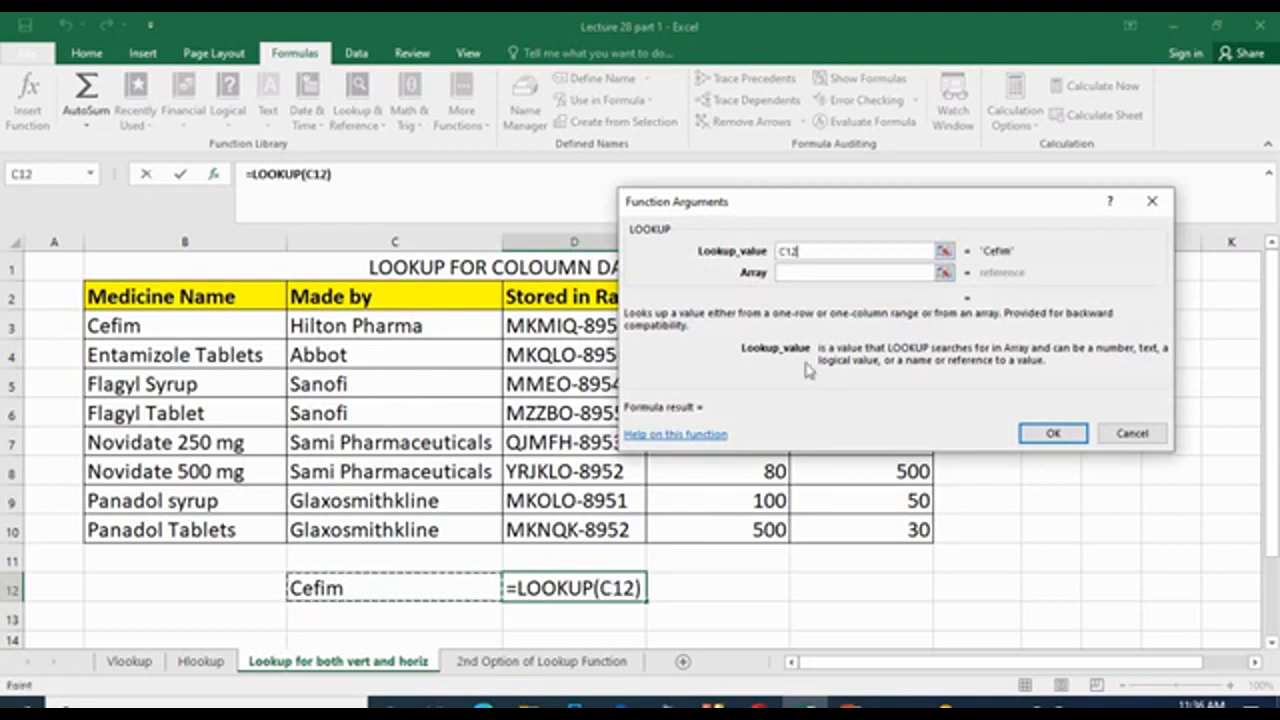
click(822, 272)
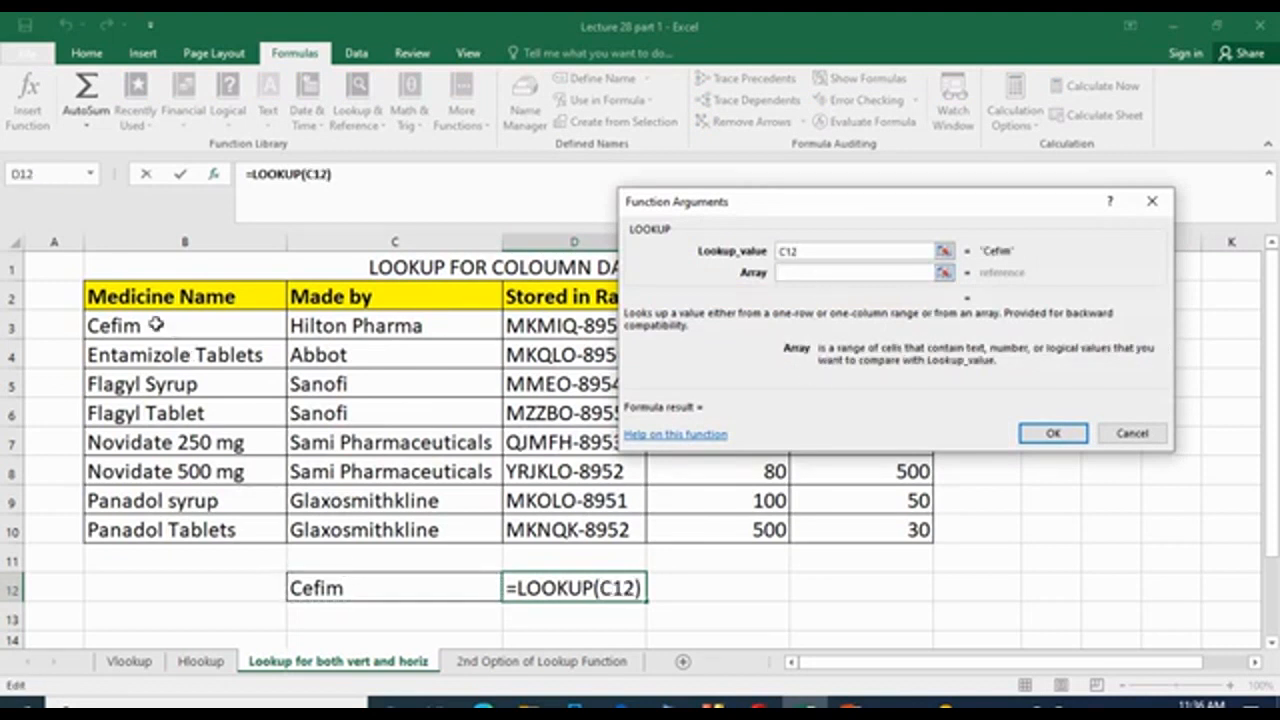
drag(155, 325, 886, 527)
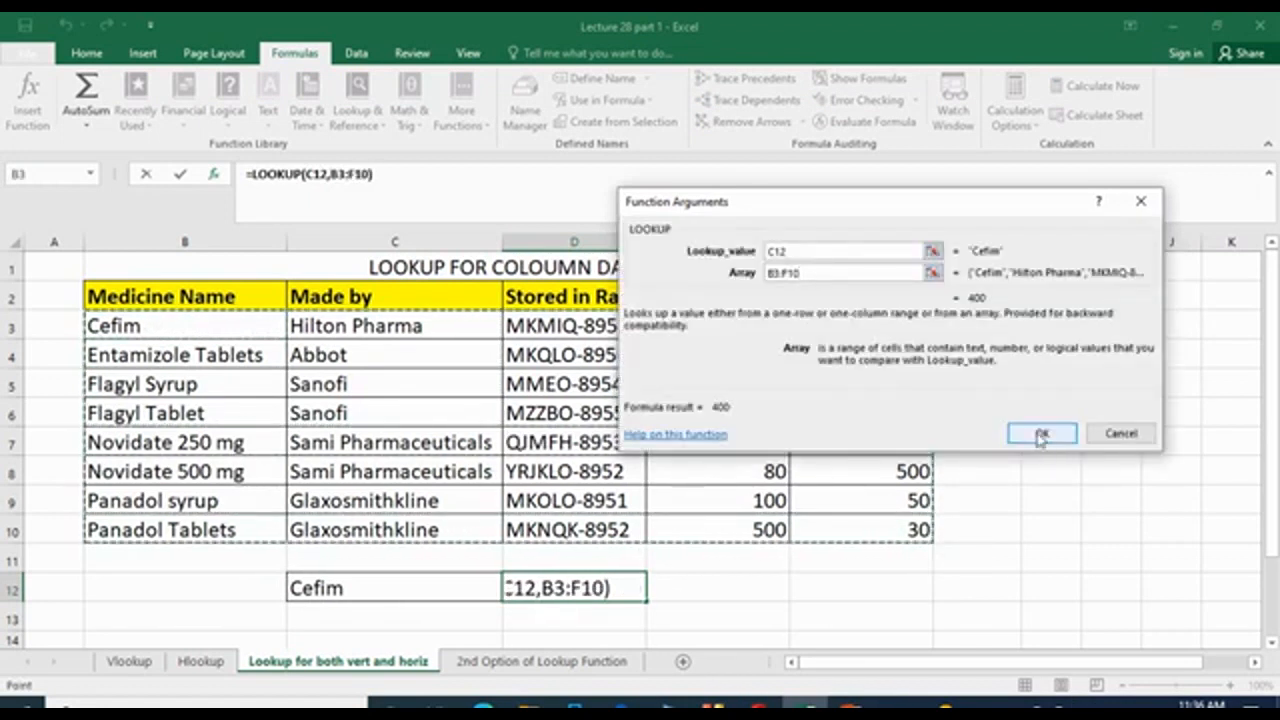
click(1043, 434)
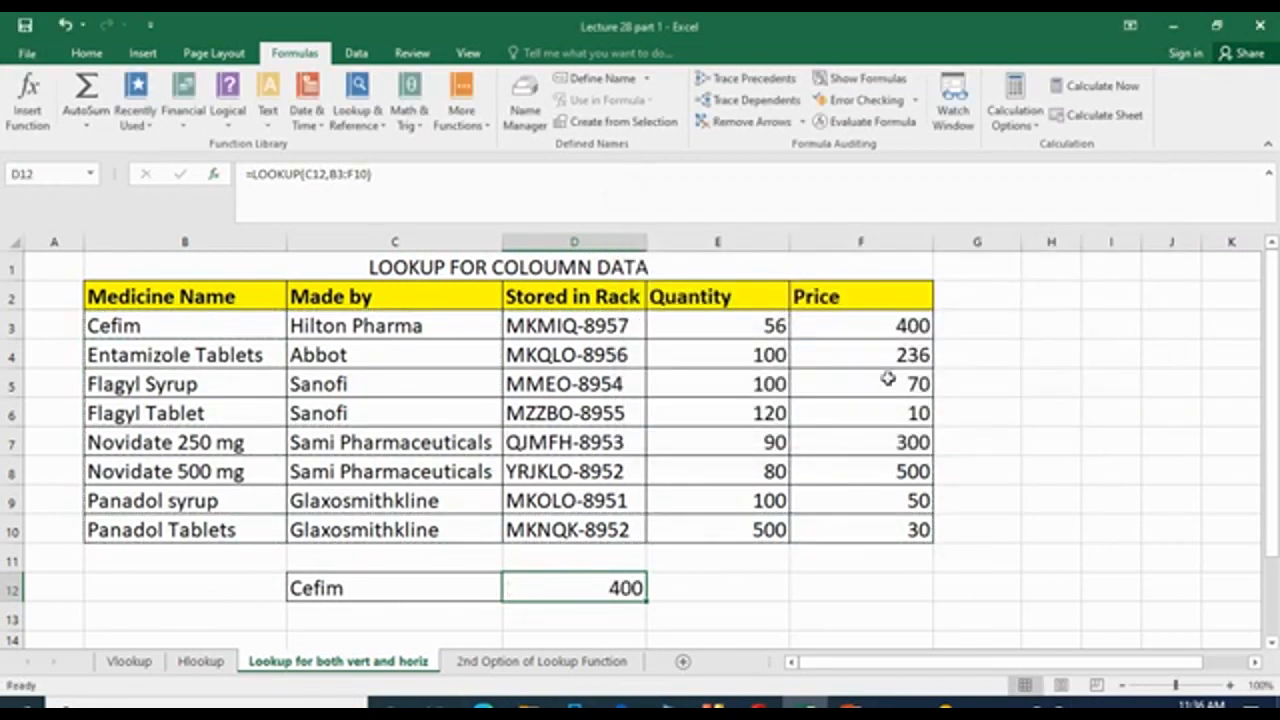
Enter Panafol syrup as the medicine name in the lookup cell C12.
click(205, 505)
click(345, 586)
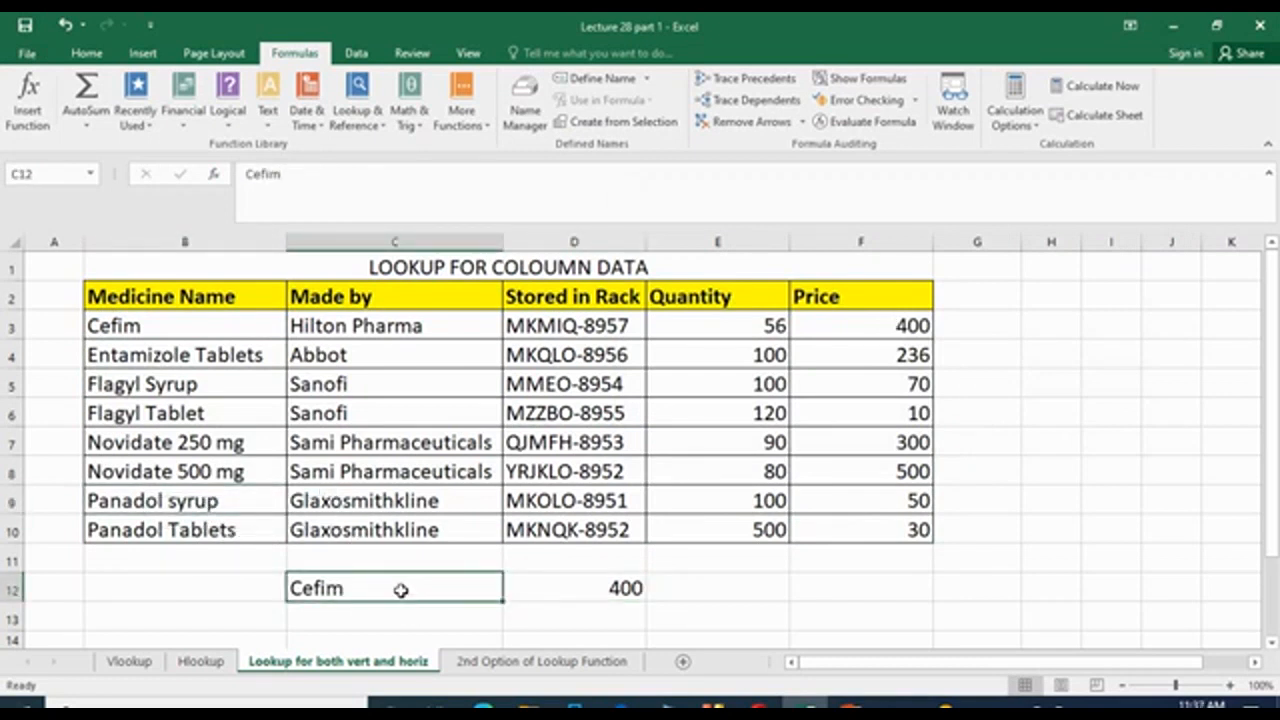
text(P)
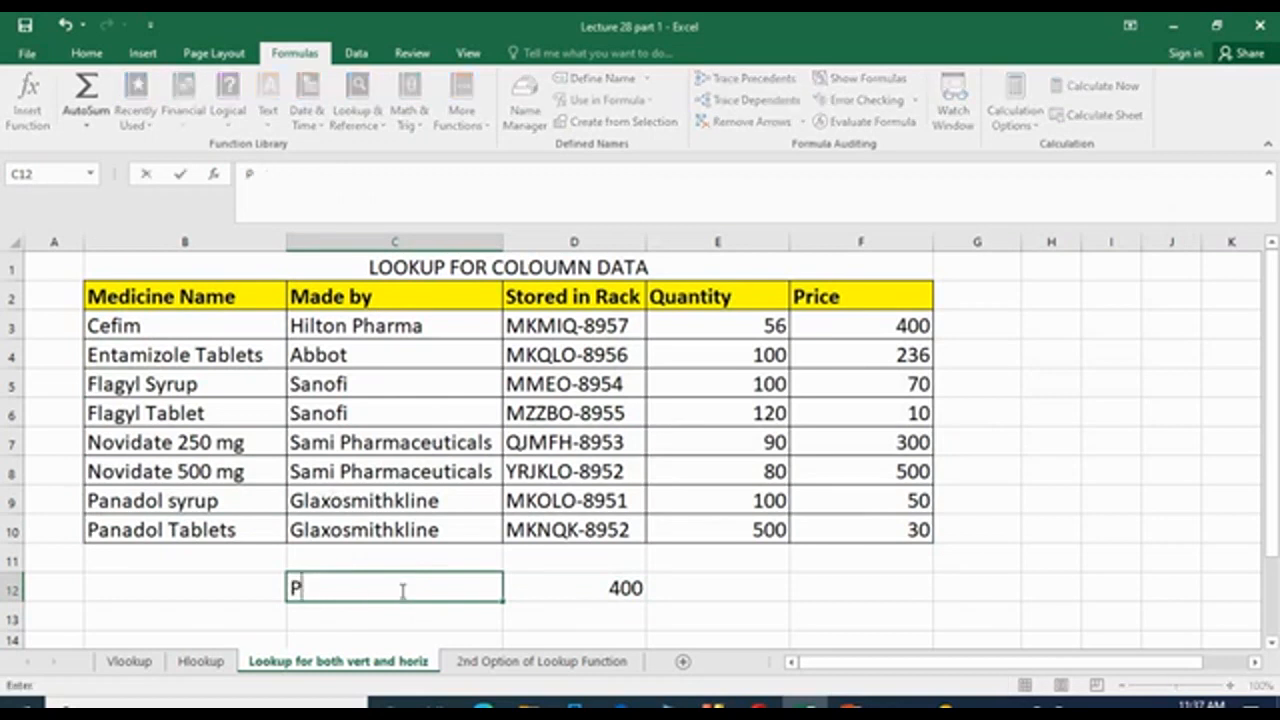
text(anafol)
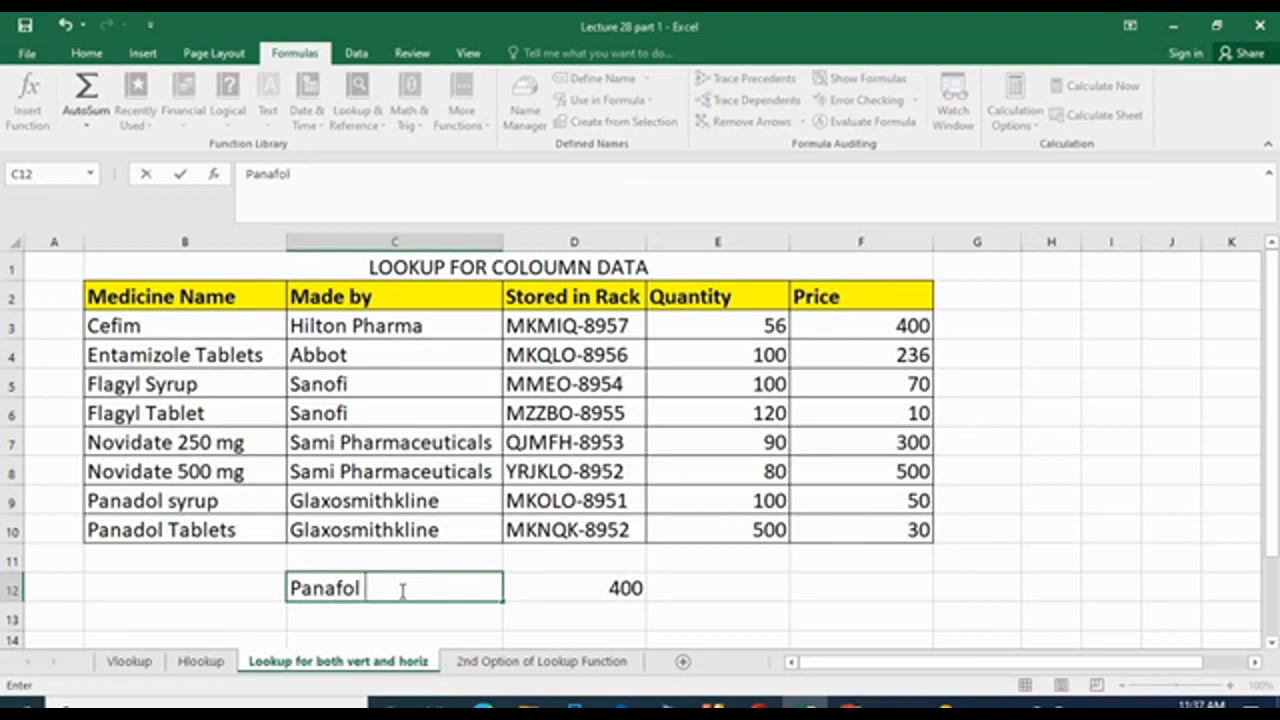
text( syrup)
click(692, 578)
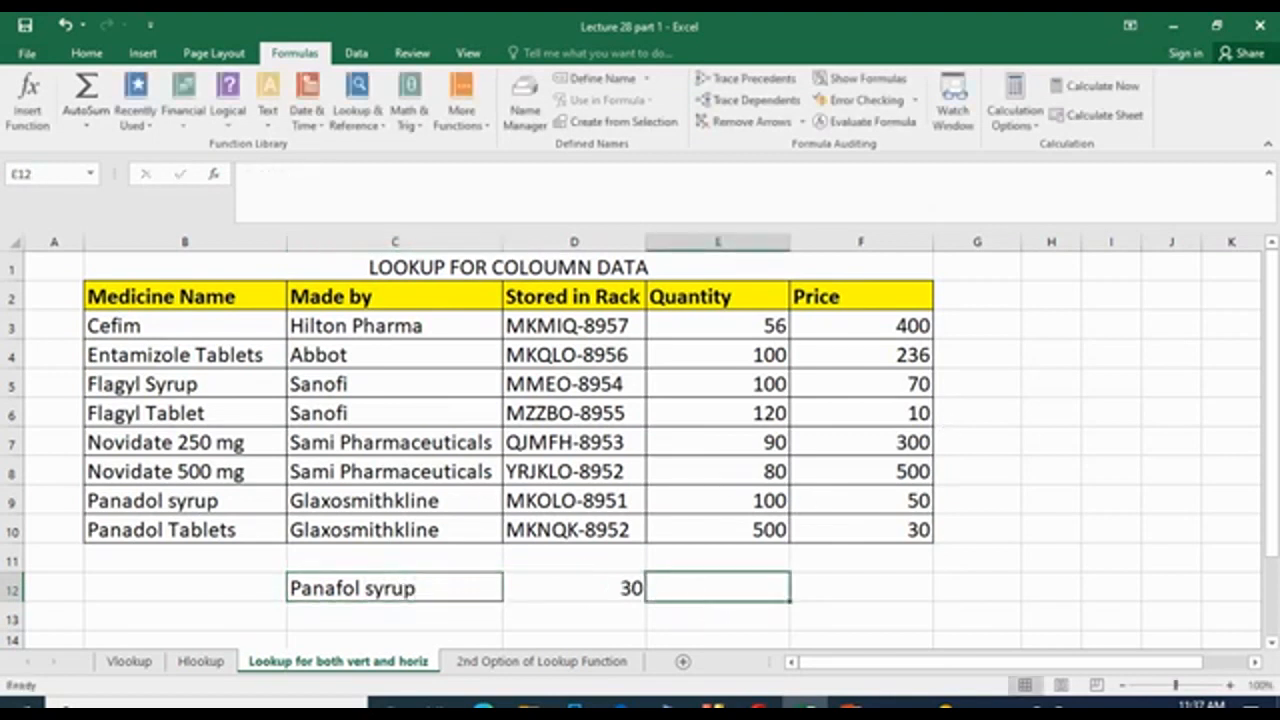
Compare the Panadol syrup record in row 9 with the name in C12 and the LOOKUP result in D12.
click(12, 500)
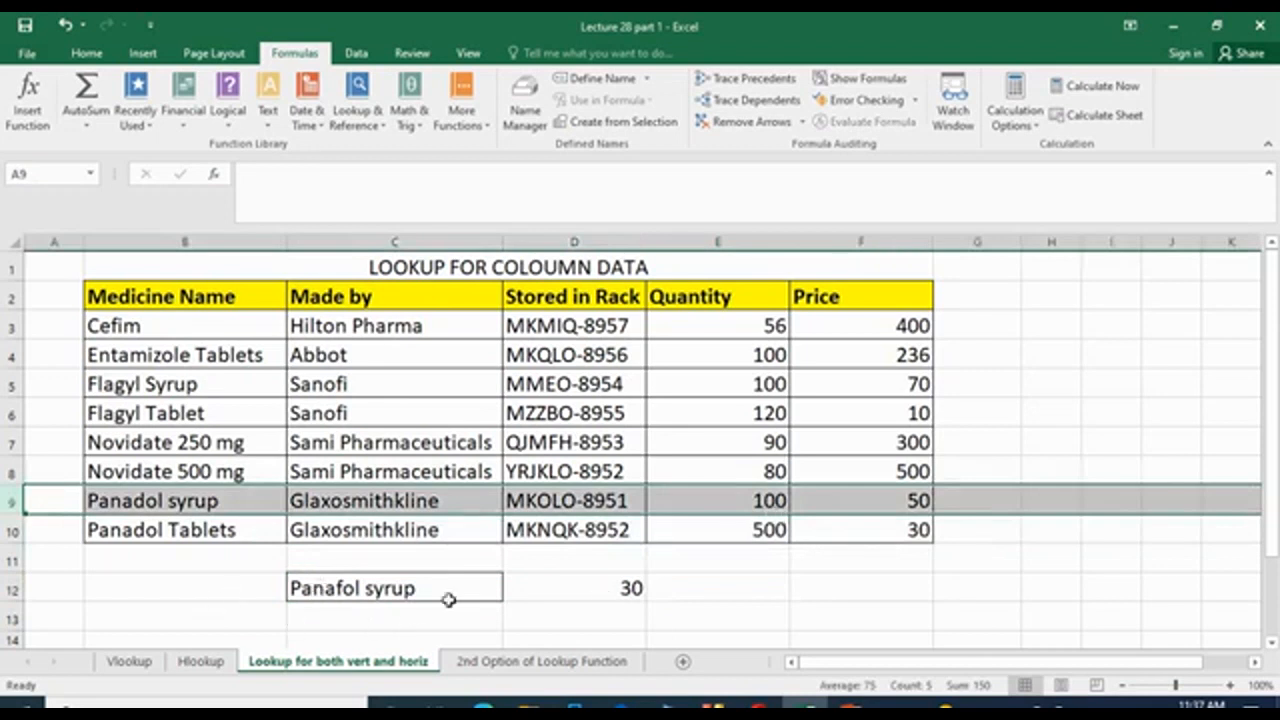
click(615, 593)
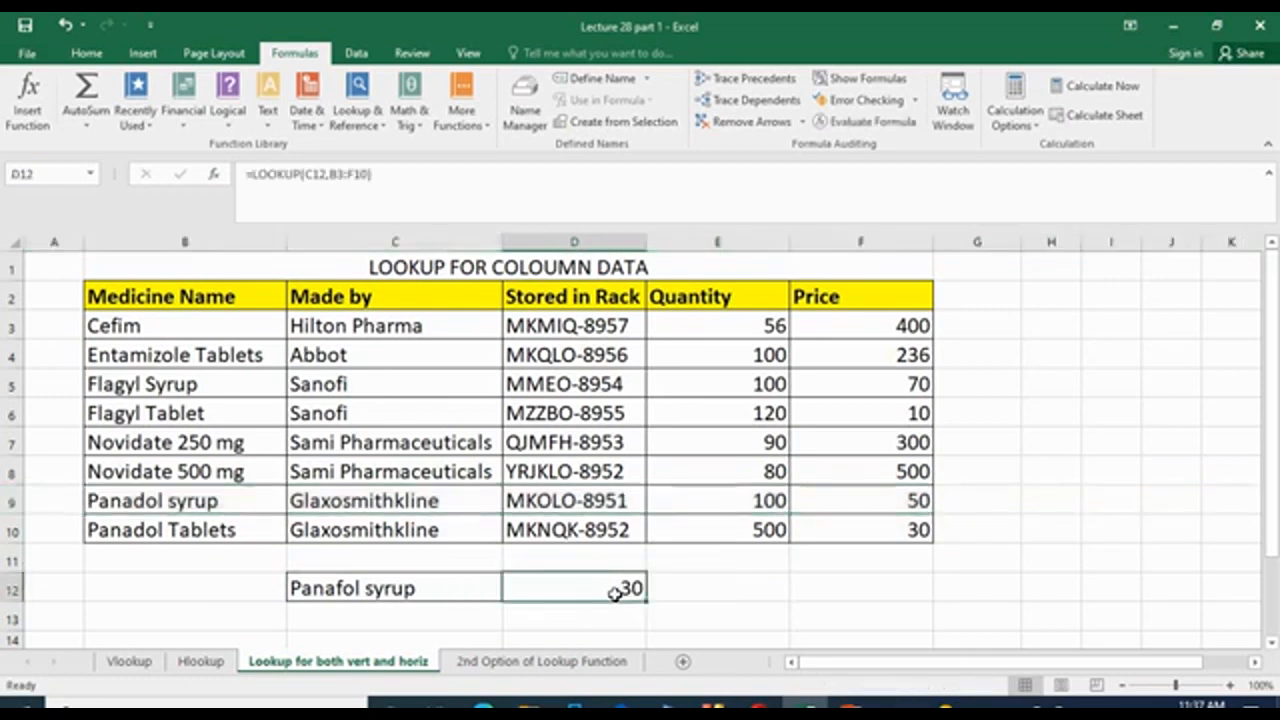
click(412, 595)
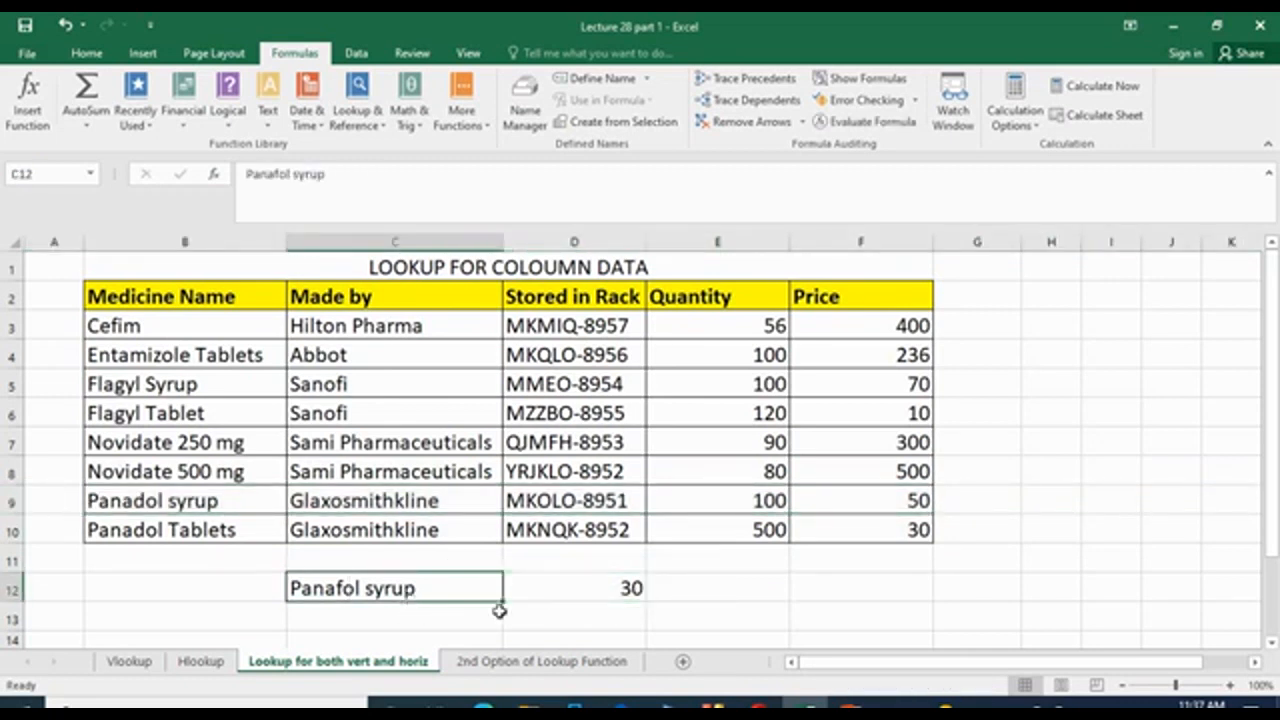
click(599, 592)
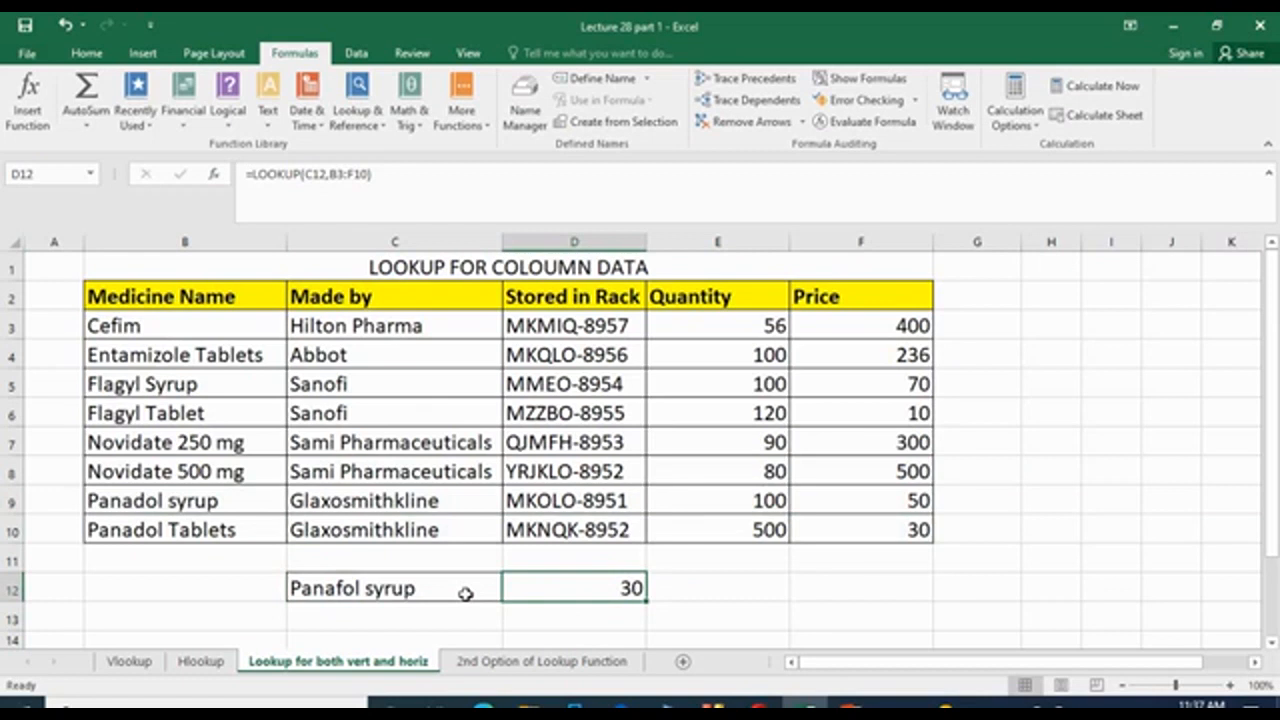
Correct the spelling of the medicine name in C12 to Panadol syrup.
double_click(337, 588)
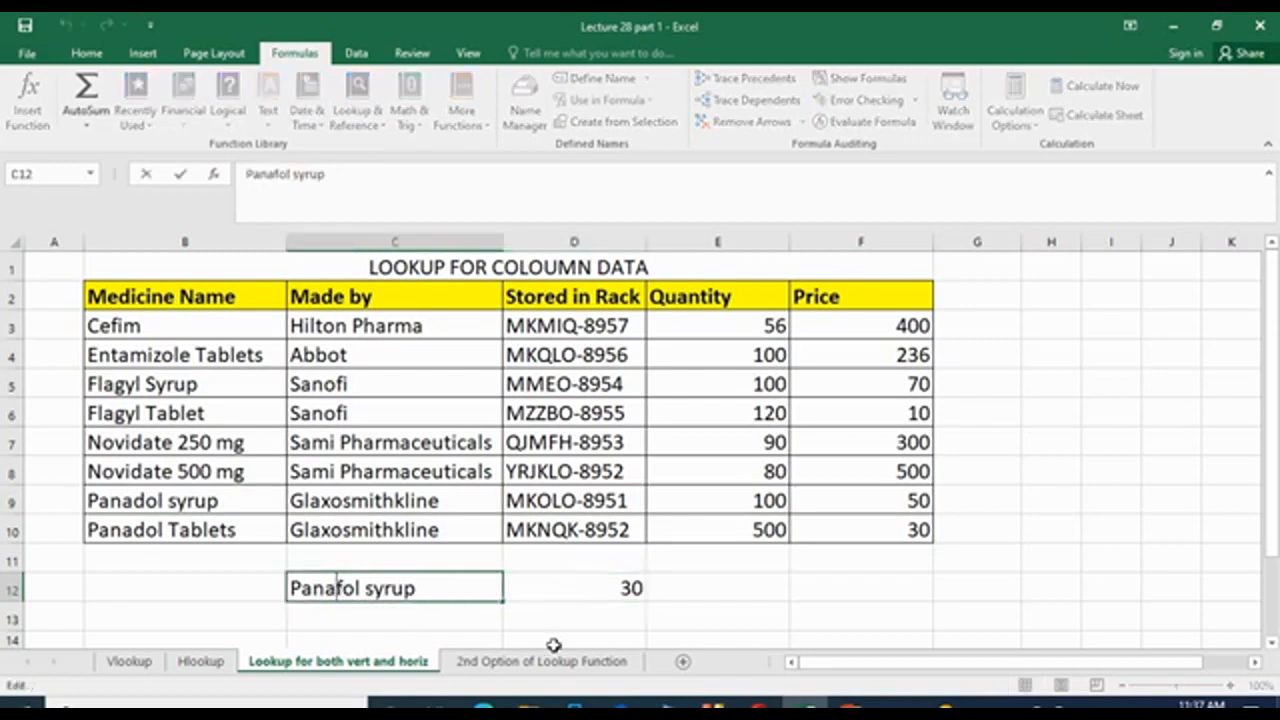
key(Delete)
text(d)
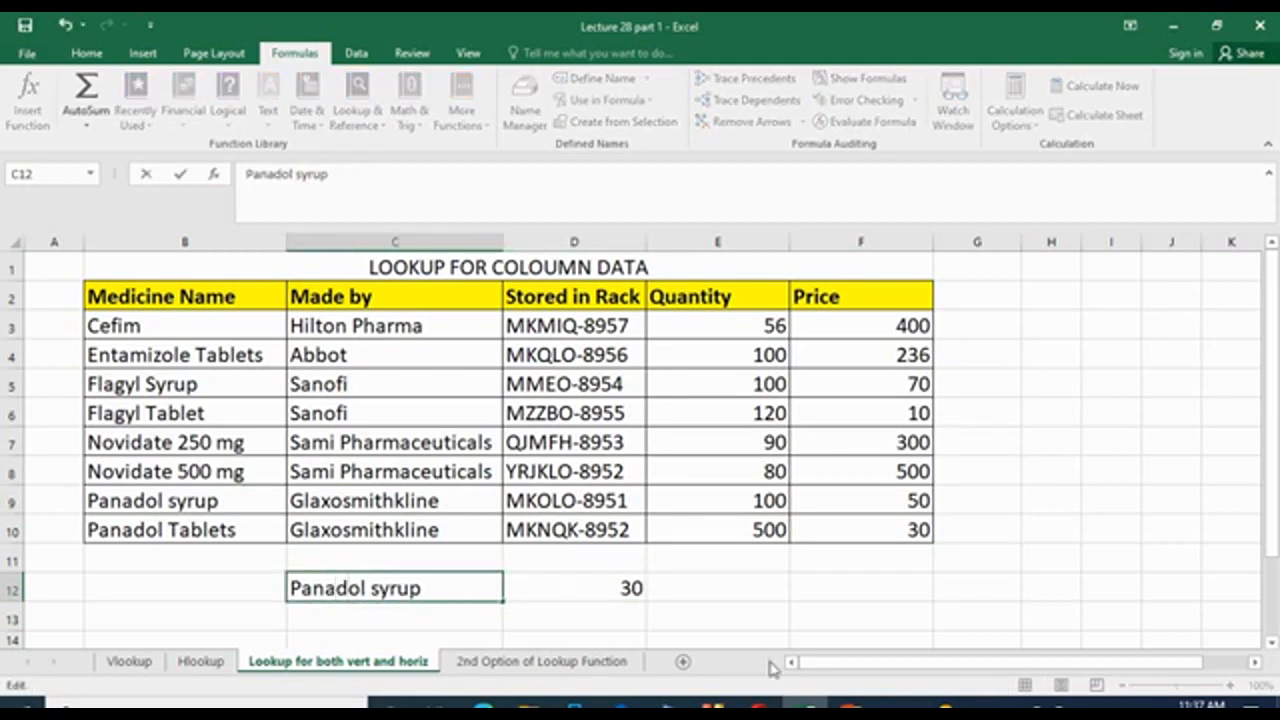
click(870, 587)
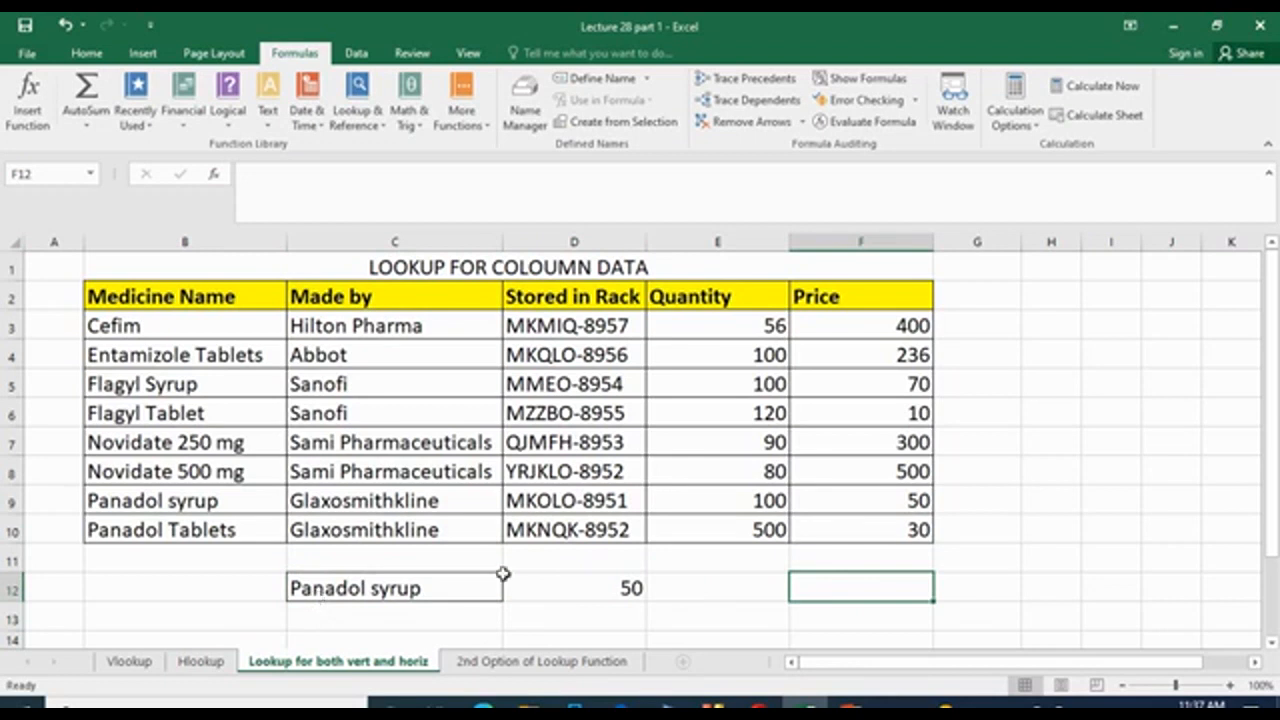
click(680, 606)
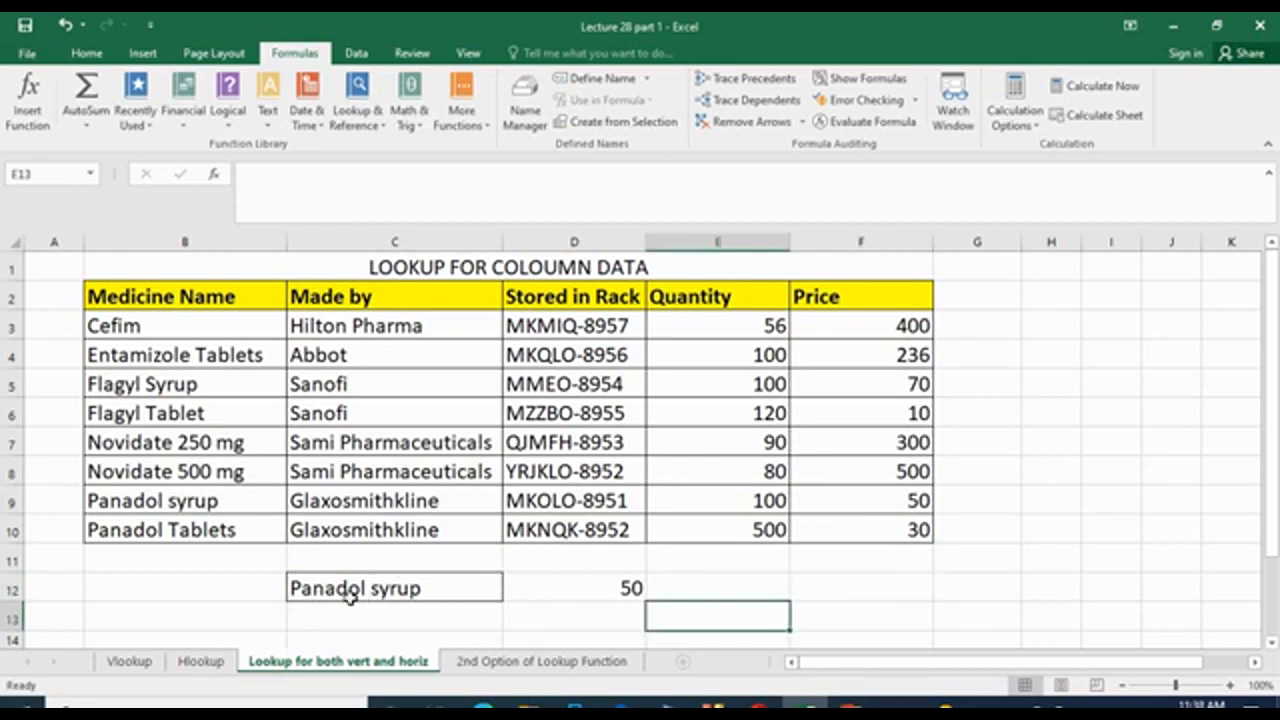
click(471, 594)
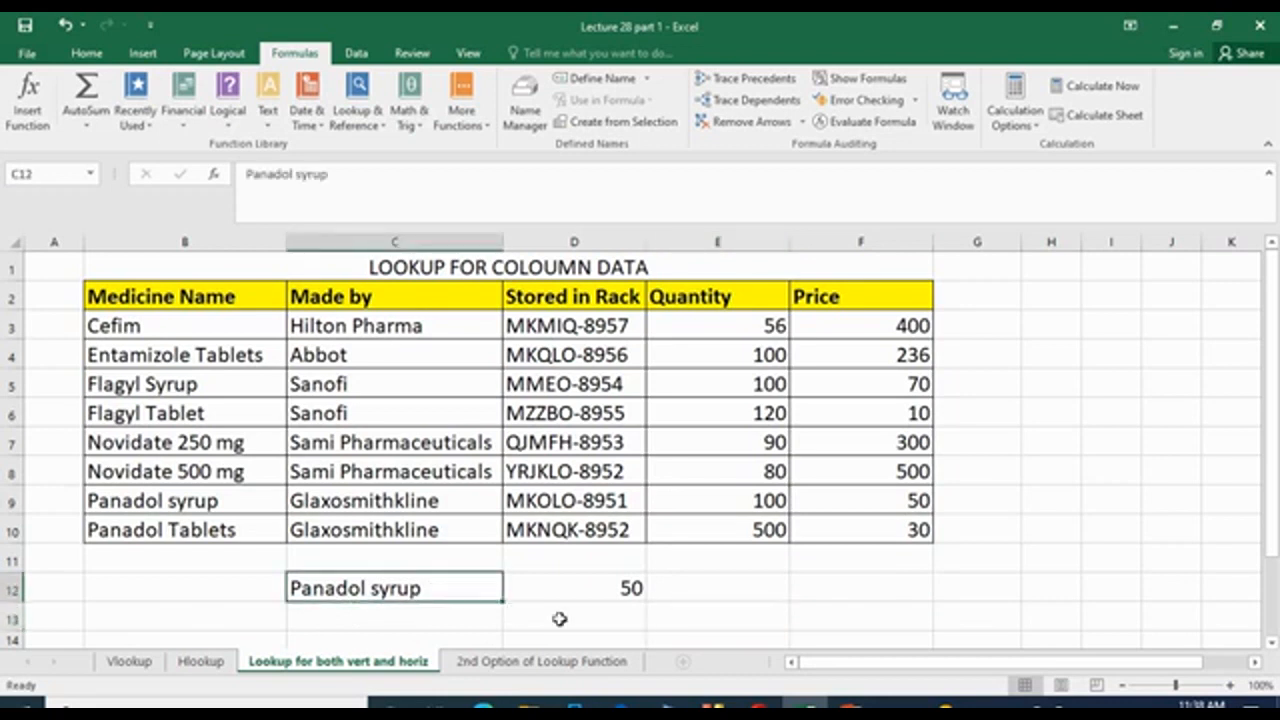
click(559, 619)
click(449, 593)
click(811, 624)
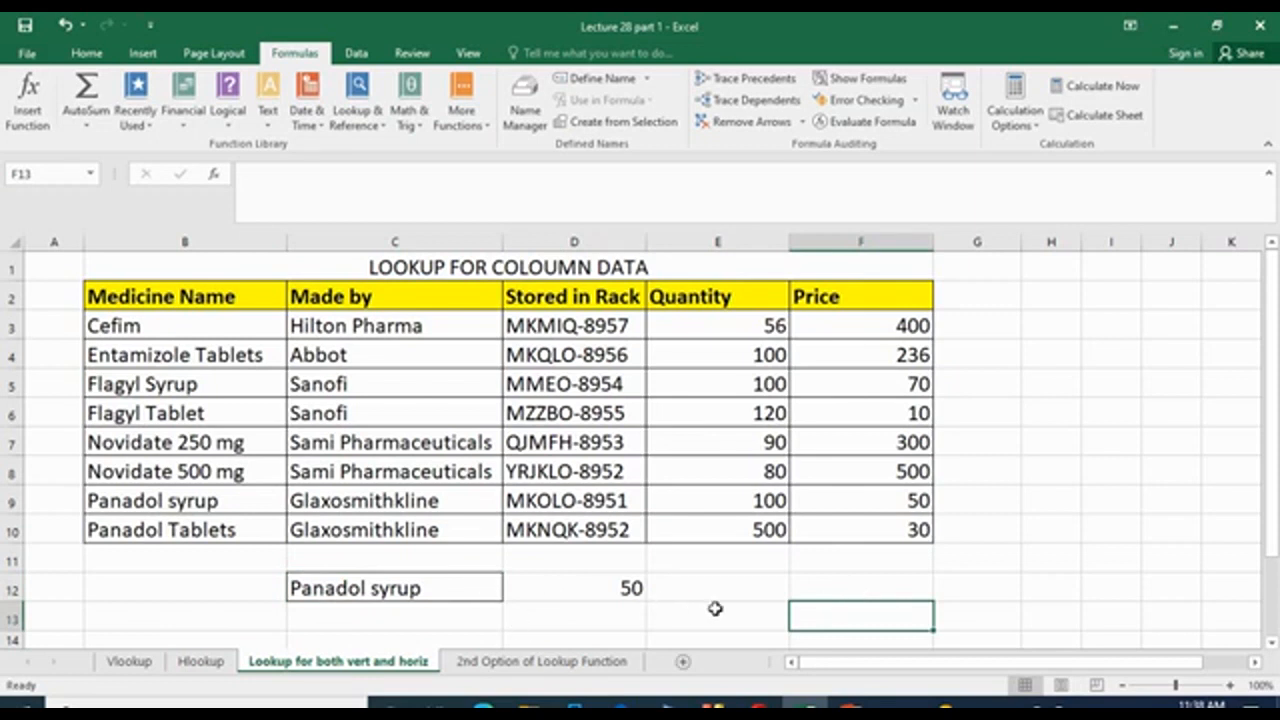
Replace the medicine name in C12 with Novidate 250 mg.
click(443, 586)
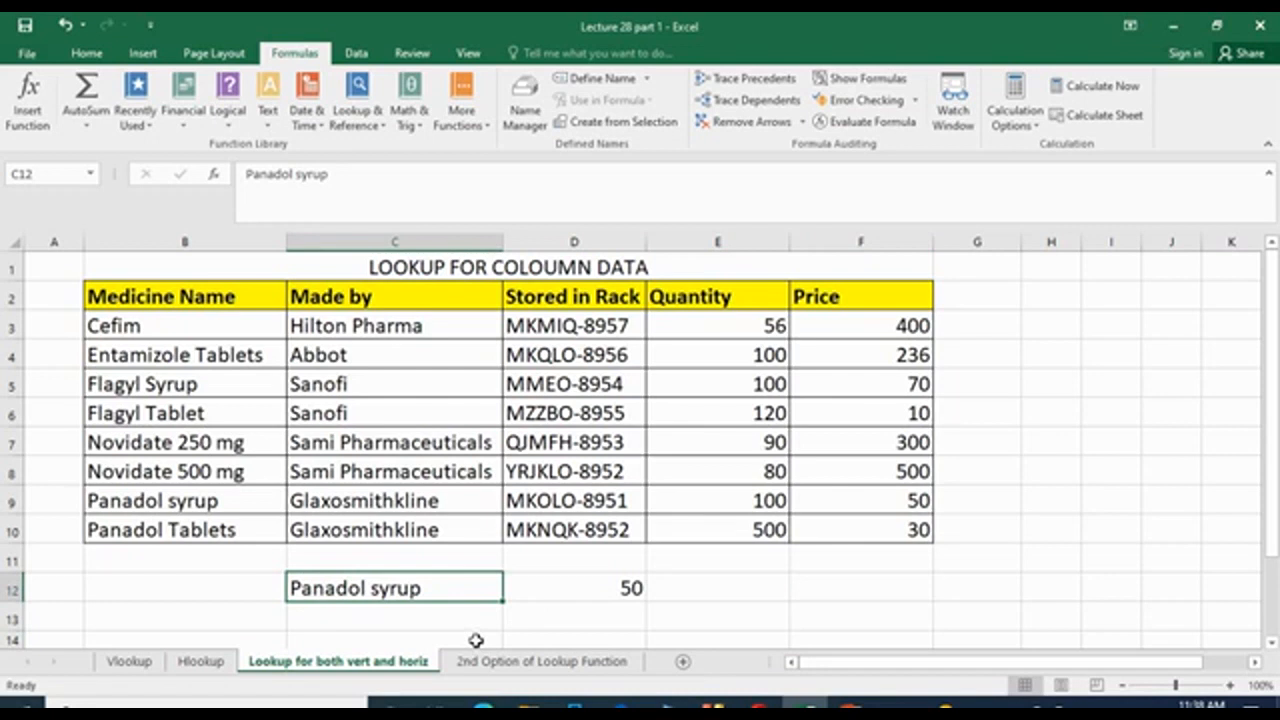
text(No)
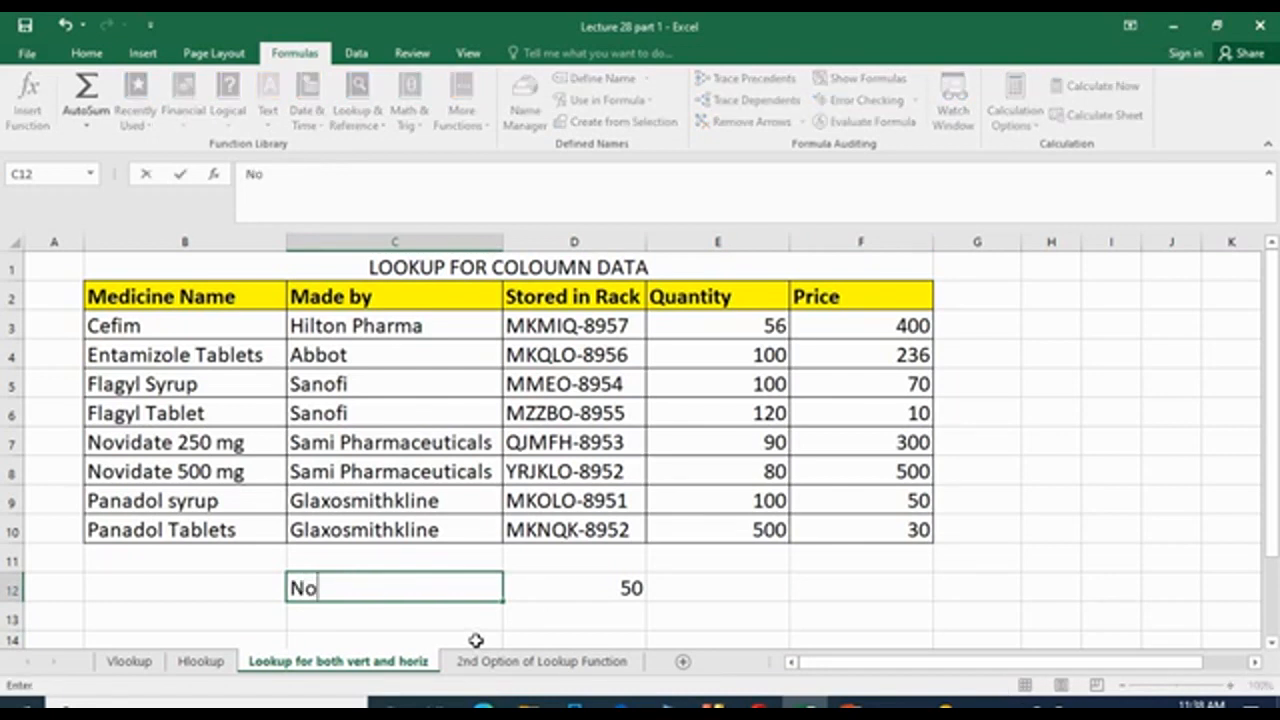
text(vida)
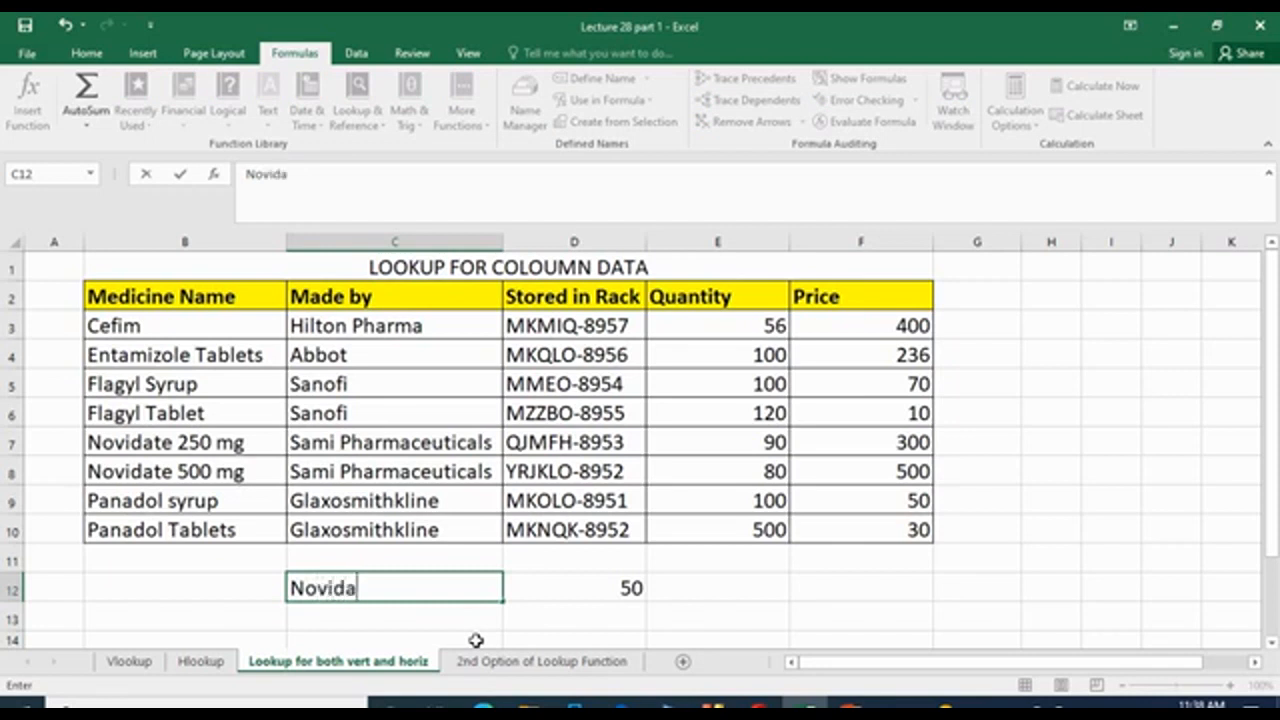
text(te 250)
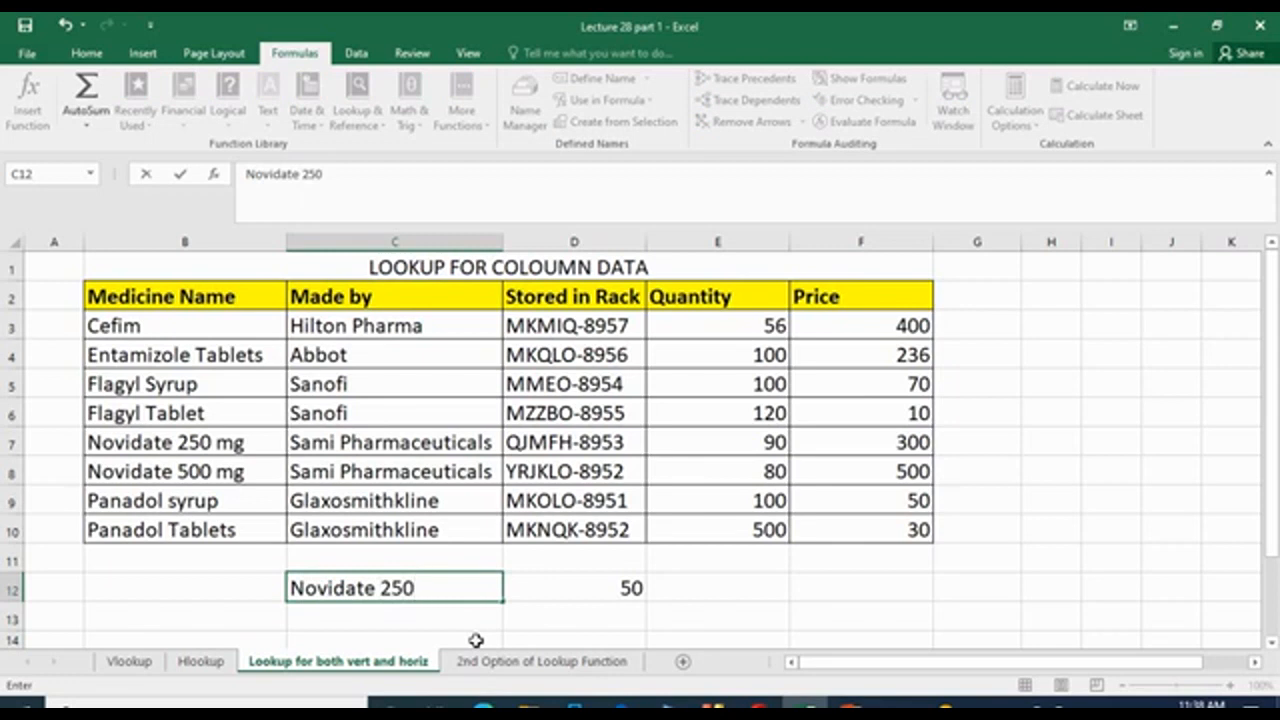
text( mg)
click(833, 590)
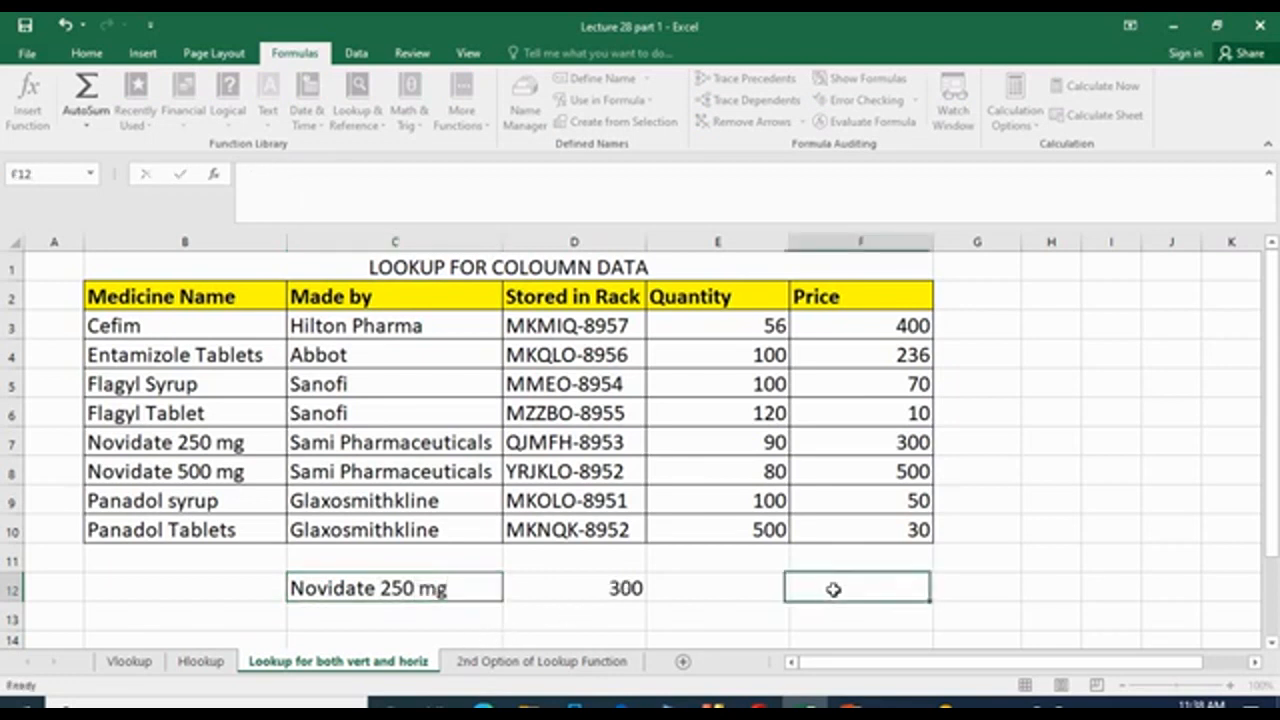
Check the LOOKUP result in D12 against the price of Novidate 250 mg in row 7.
click(12, 442)
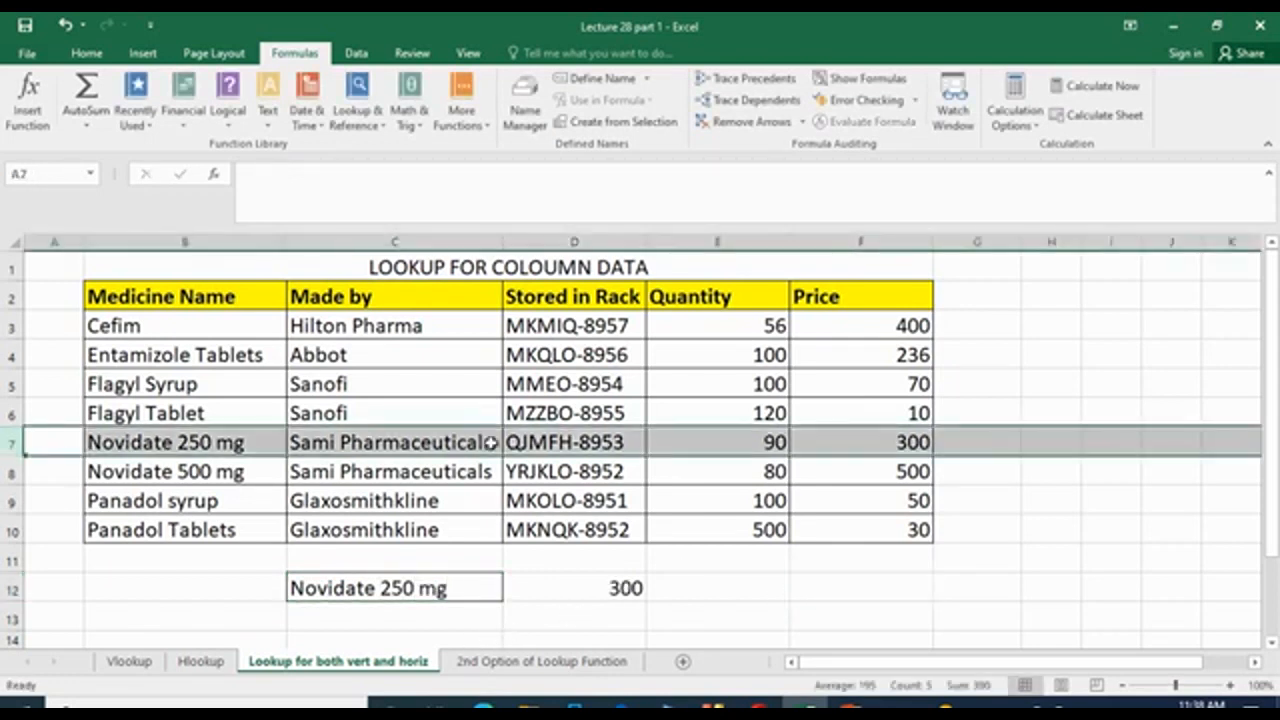
click(912, 442)
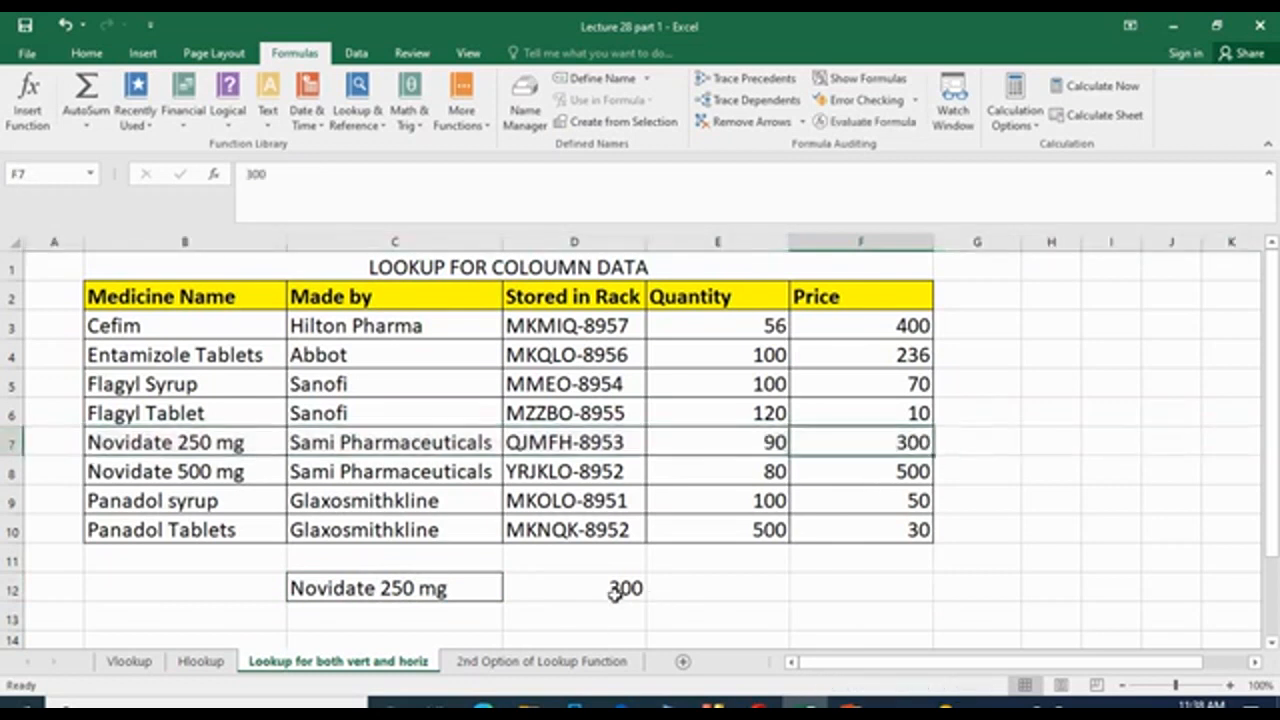
click(627, 584)
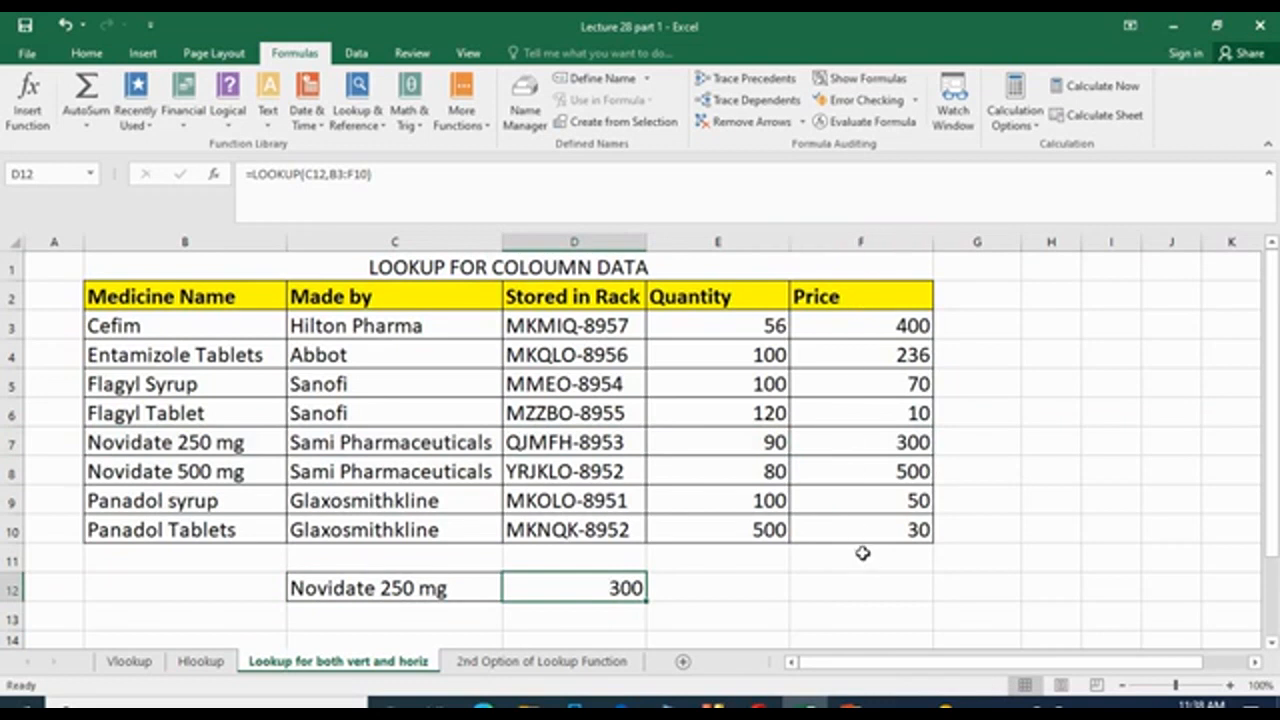
click(857, 585)
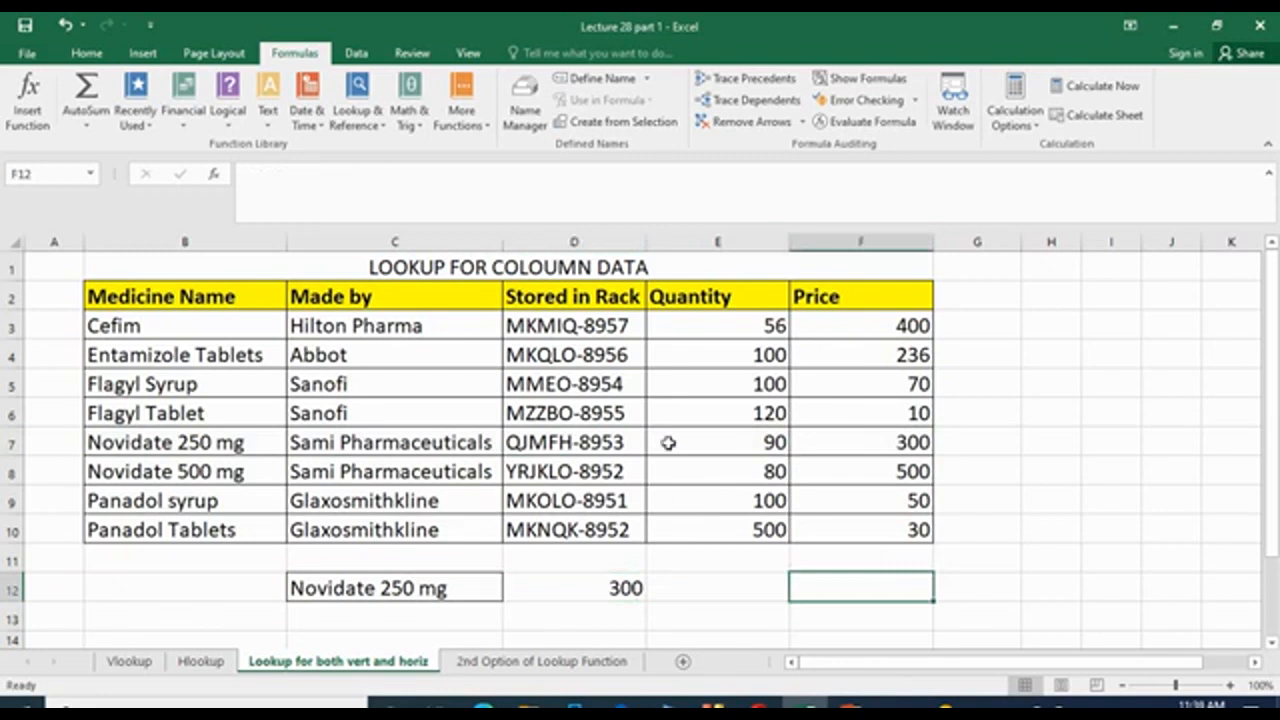
Change the array in D12's LOOKUP formula to B3:E10 so that it returns the Quantity column instead of Price.
click(838, 240)
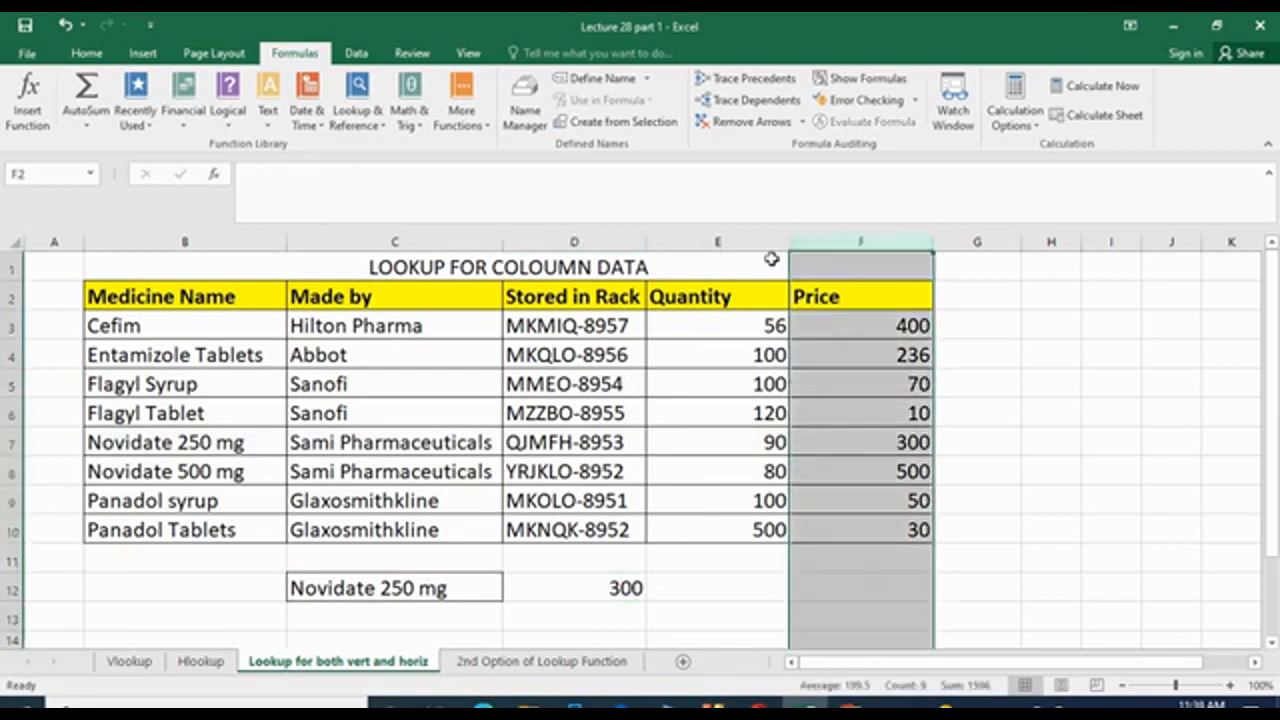
click(715, 238)
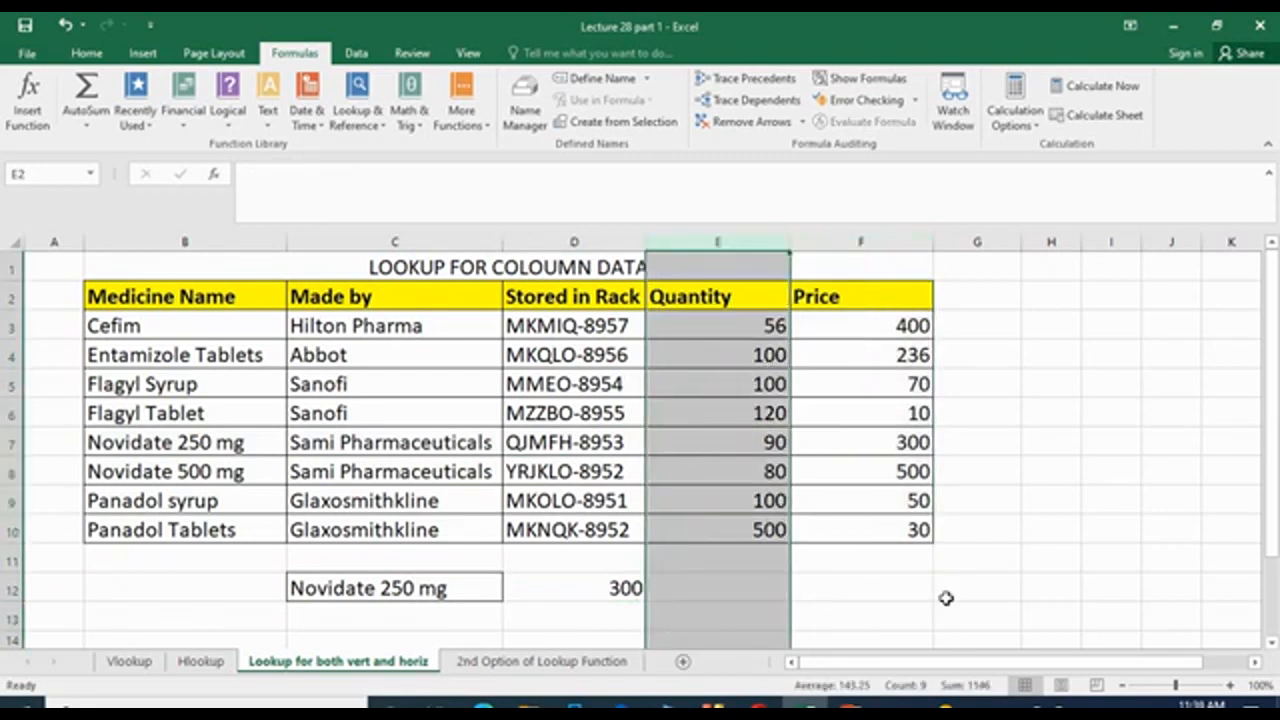
click(965, 624)
click(564, 578)
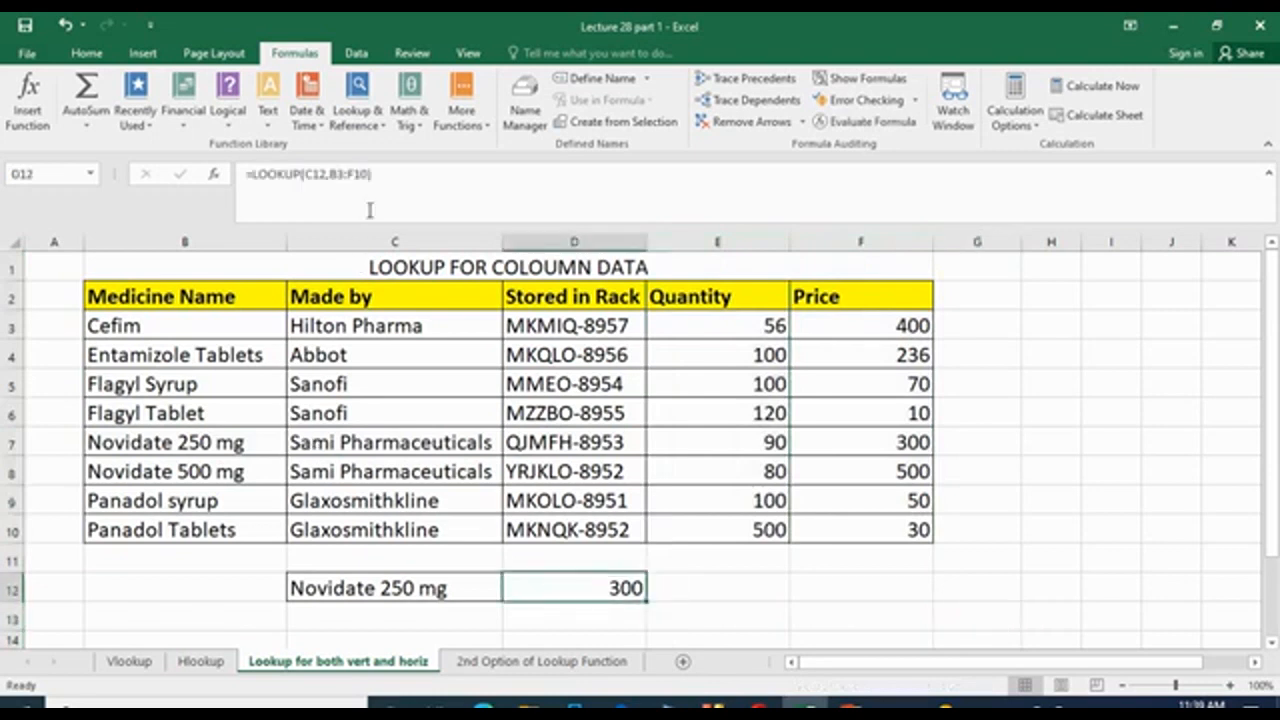
click(367, 177)
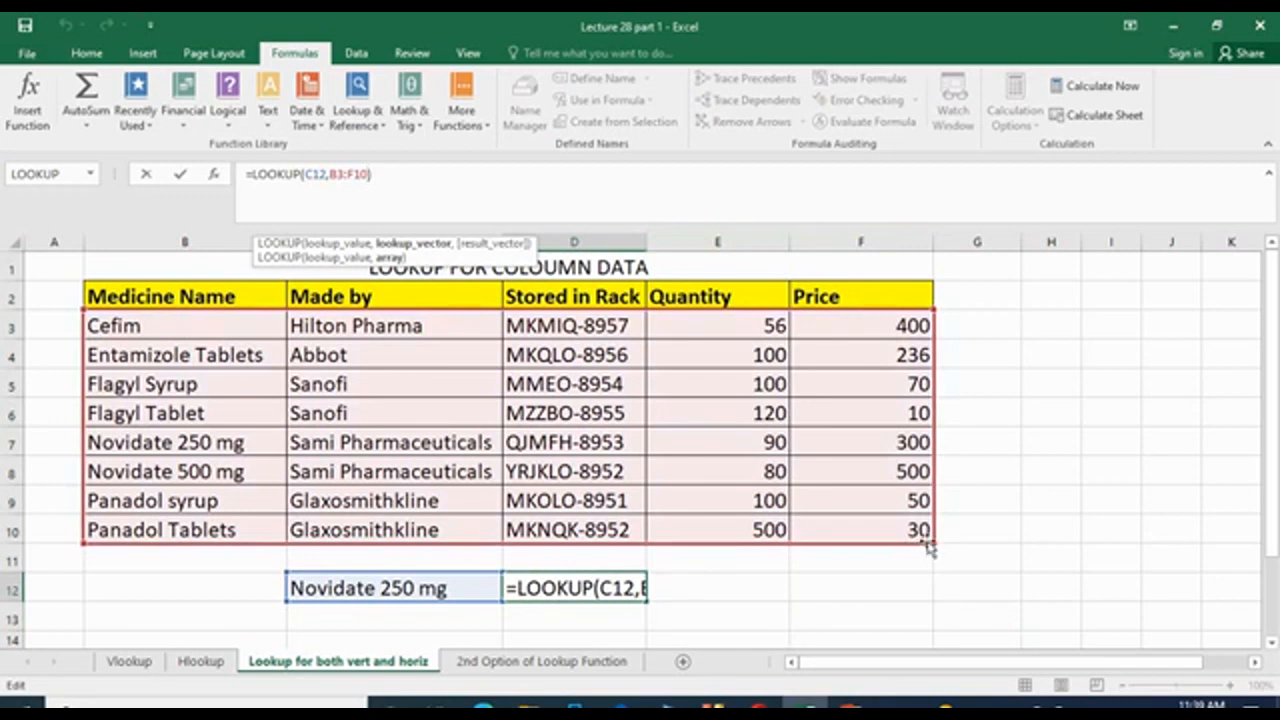
key(BackSpace)
key(BackSpace)
key(BackSpace)
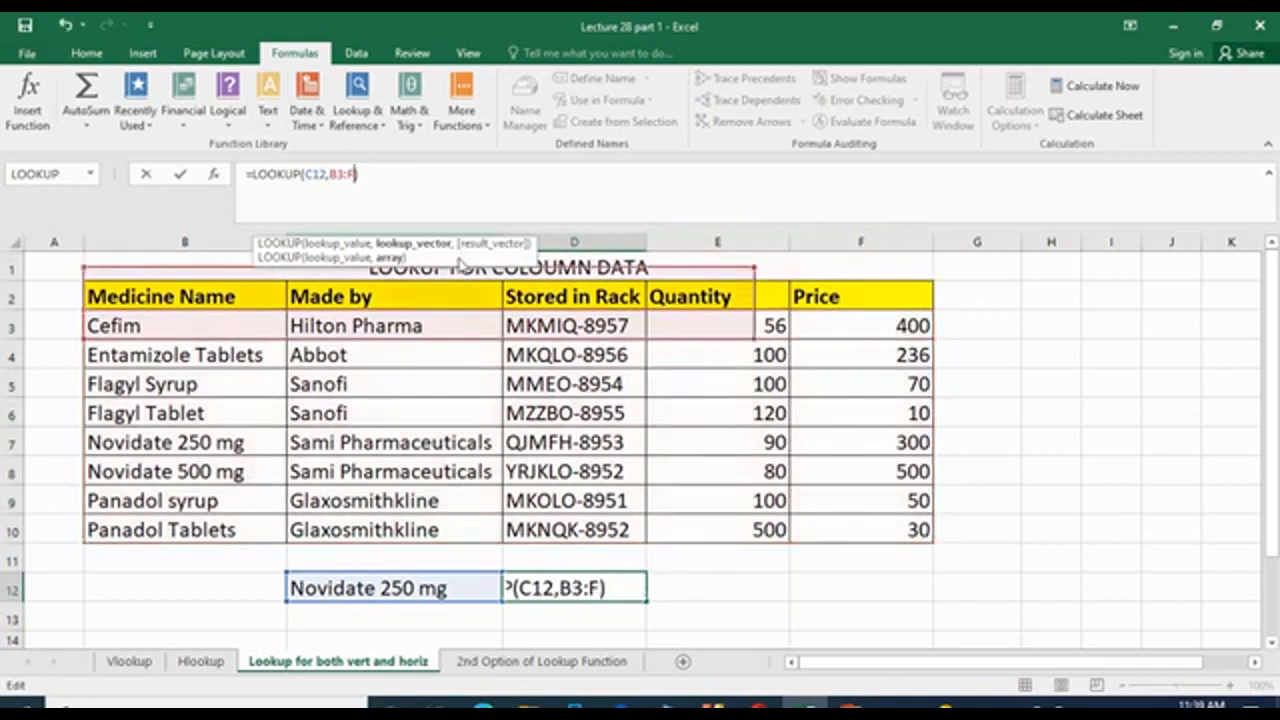
text(e10)
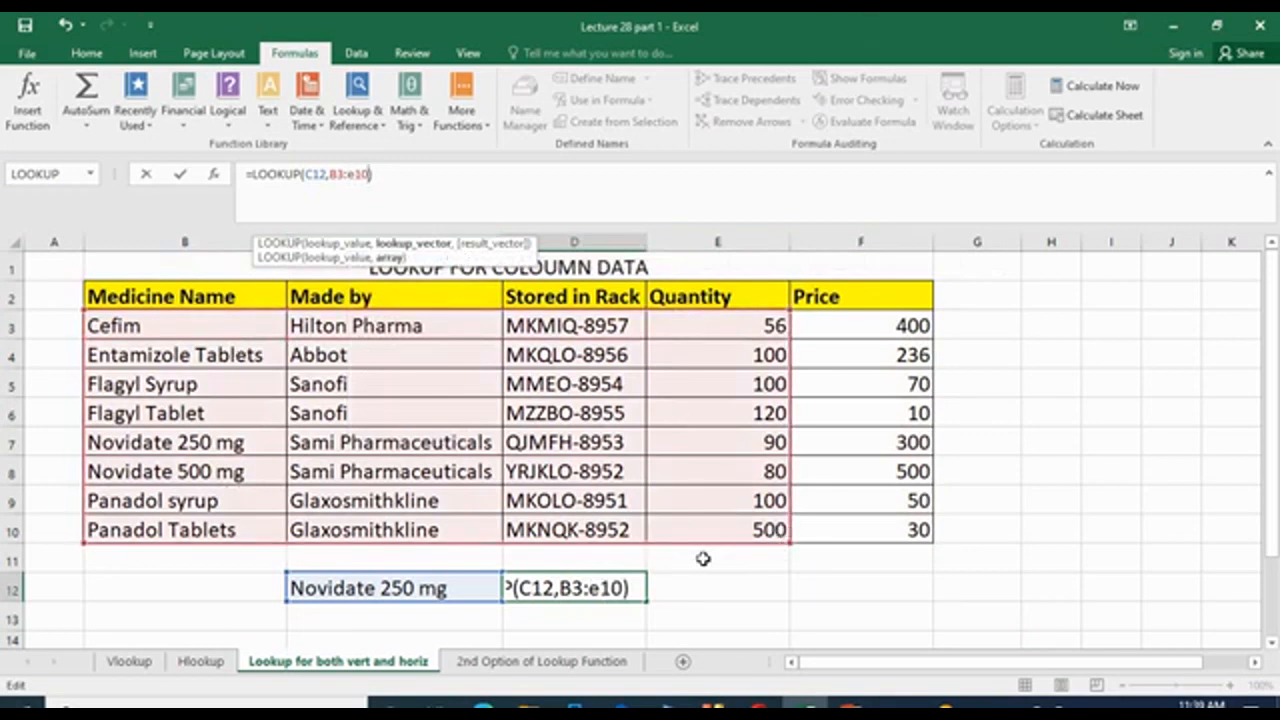
key(Return)
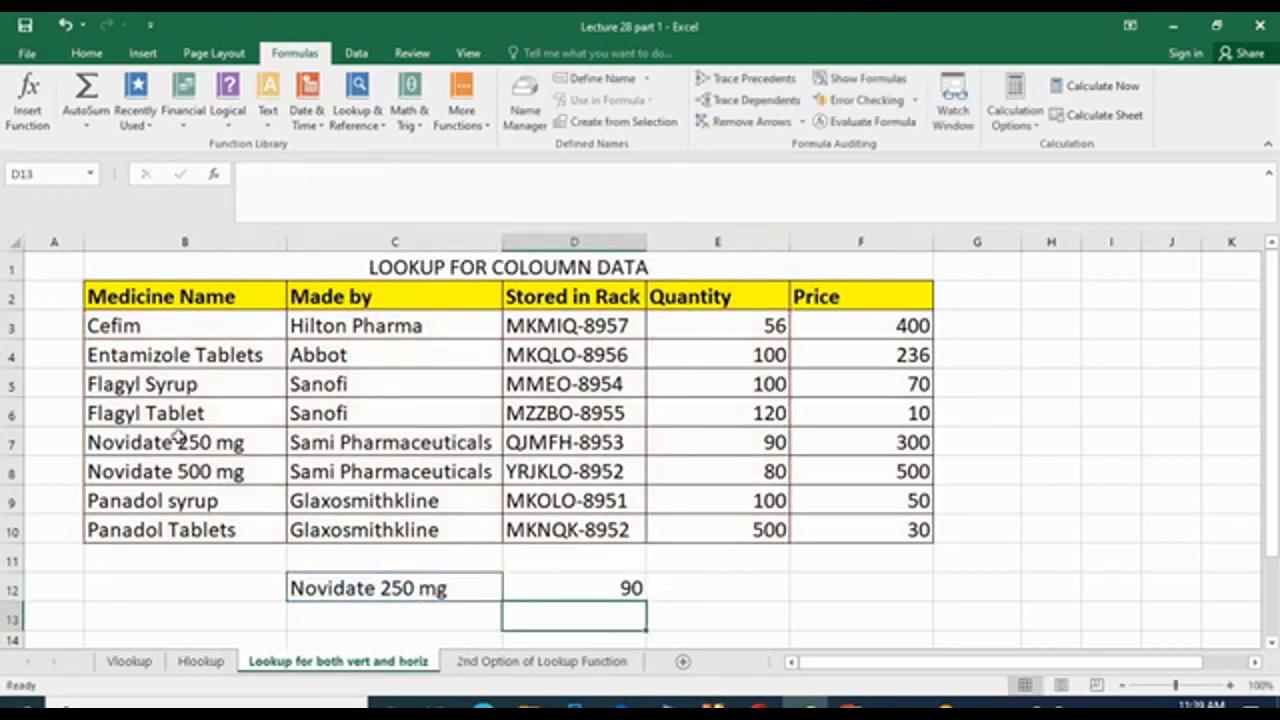
Check D12's LOOKUP result against the quantity of Novidate 250 mg in row 7 and review the table's columns from Medicine Name onward.
click(772, 442)
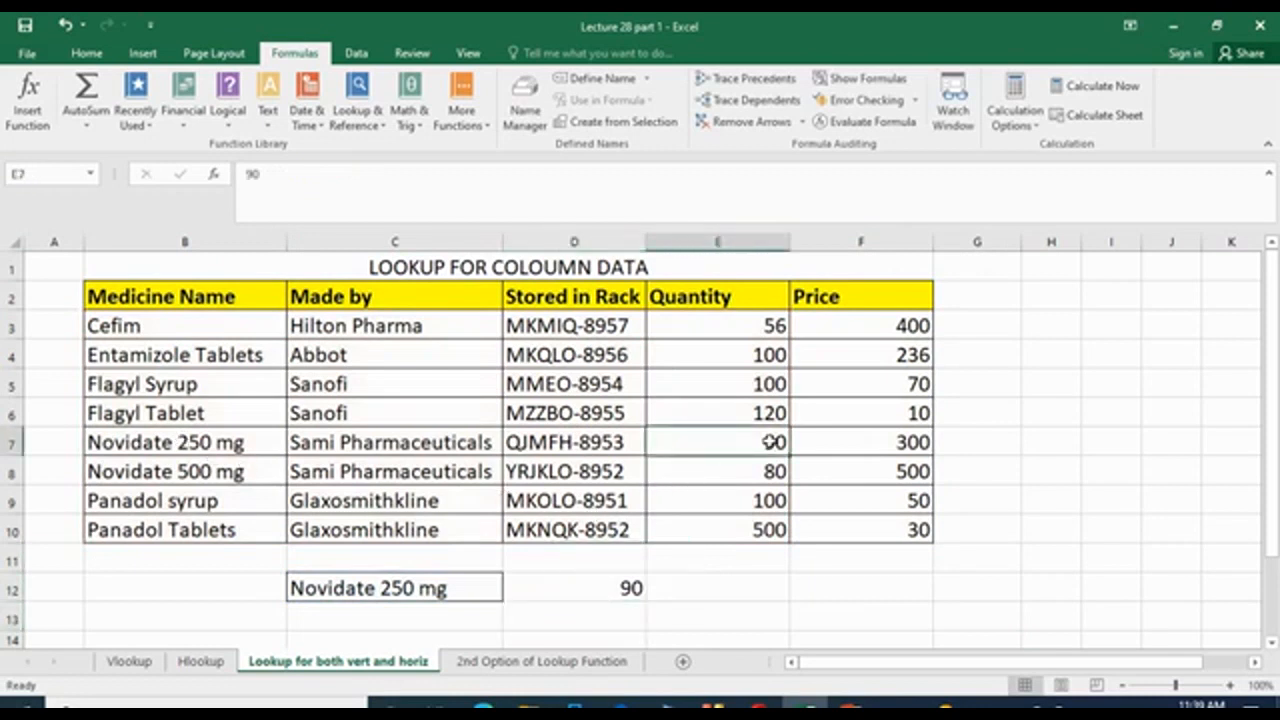
click(8, 442)
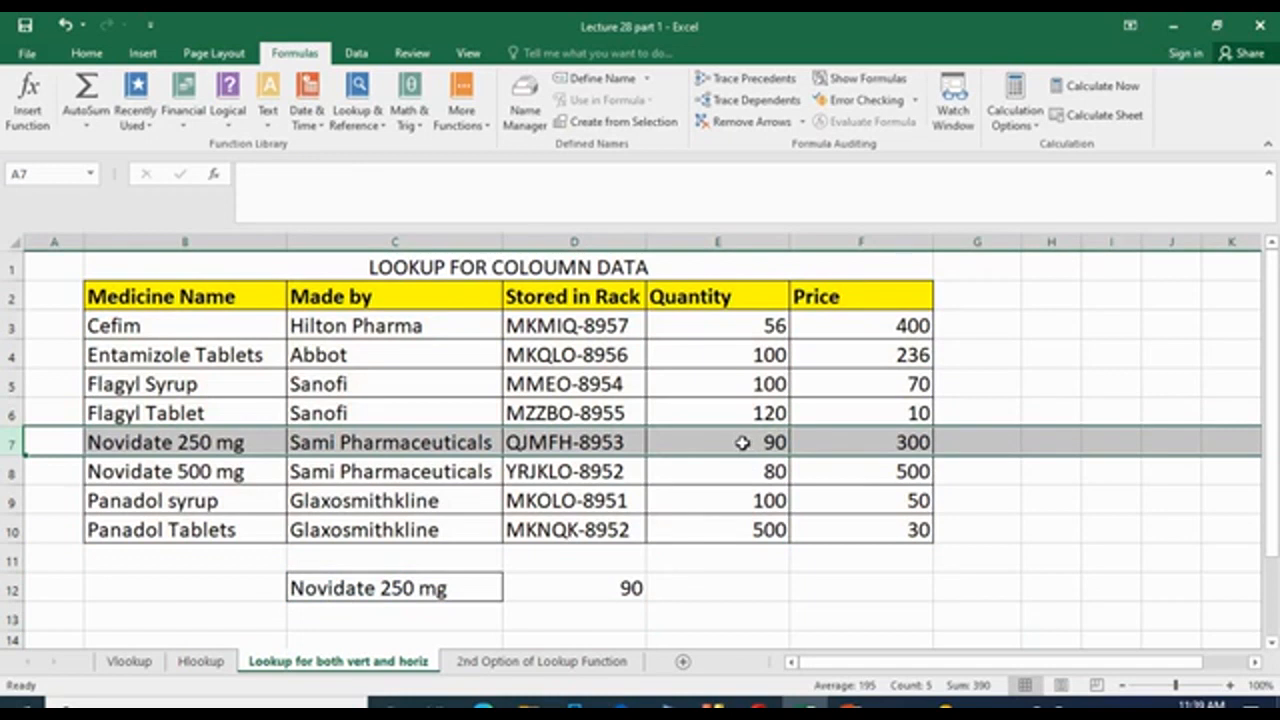
click(748, 588)
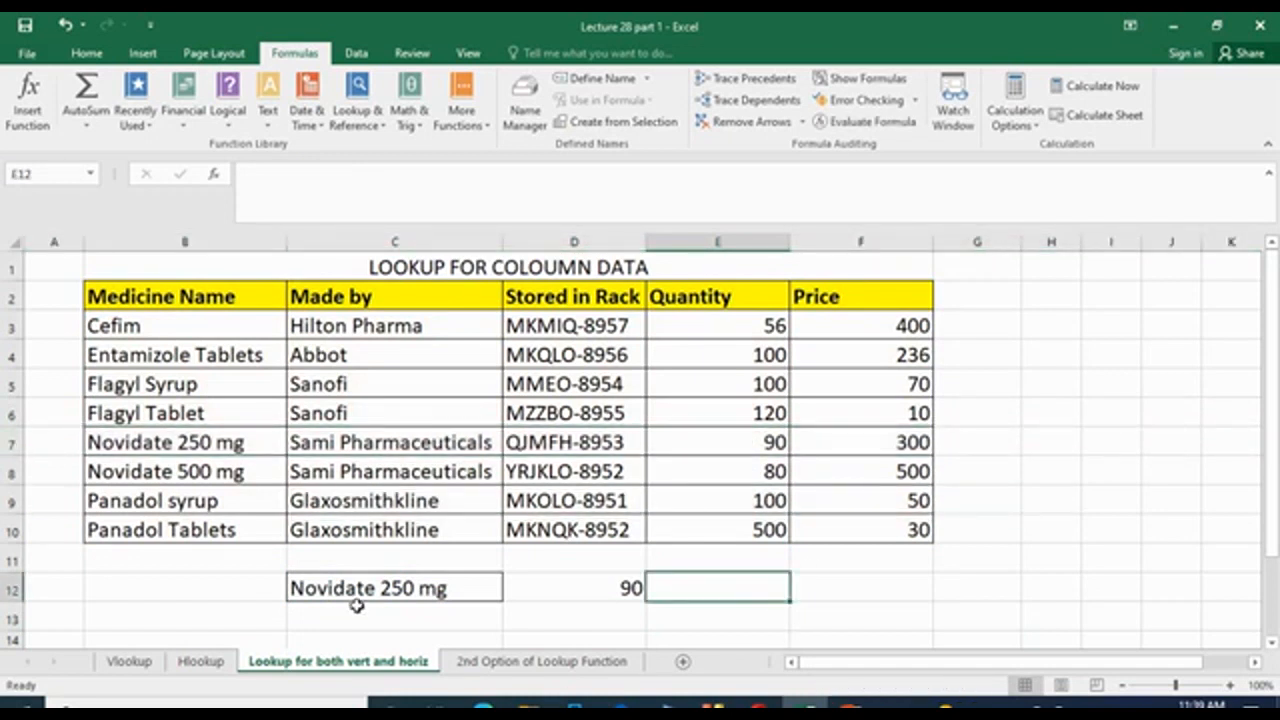
click(596, 589)
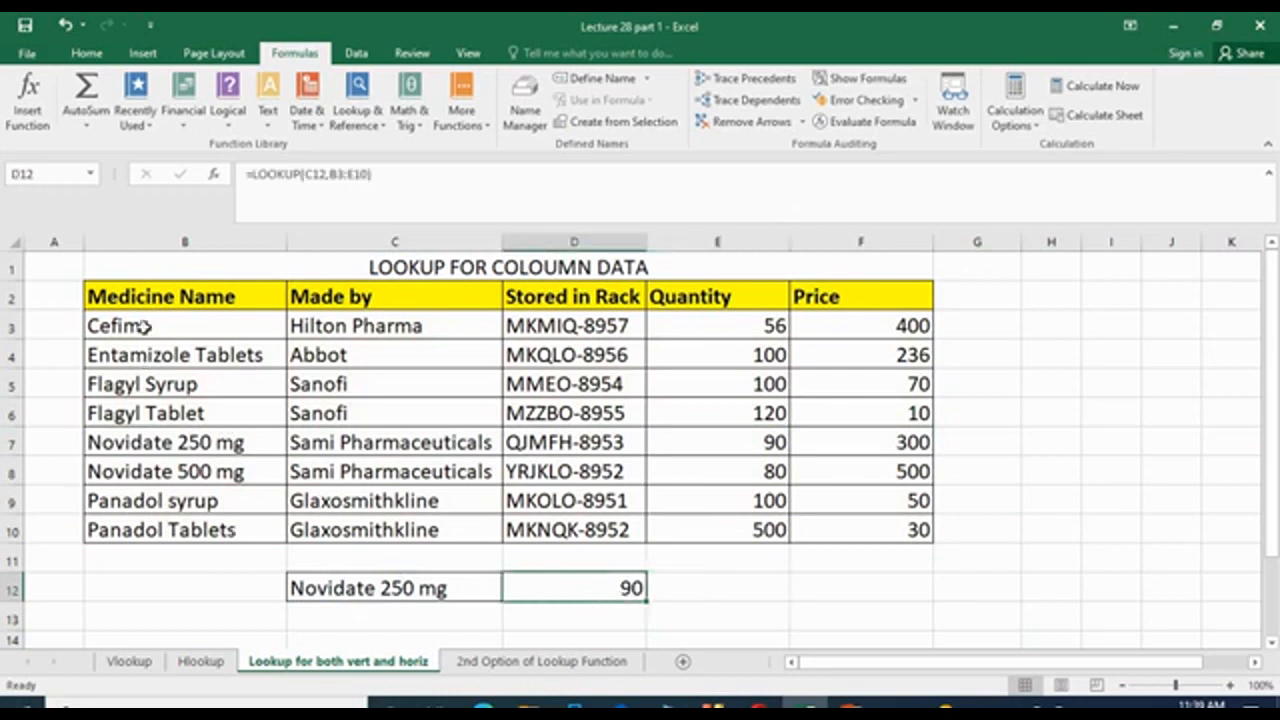
drag(185, 242, 975, 245)
click(177, 330)
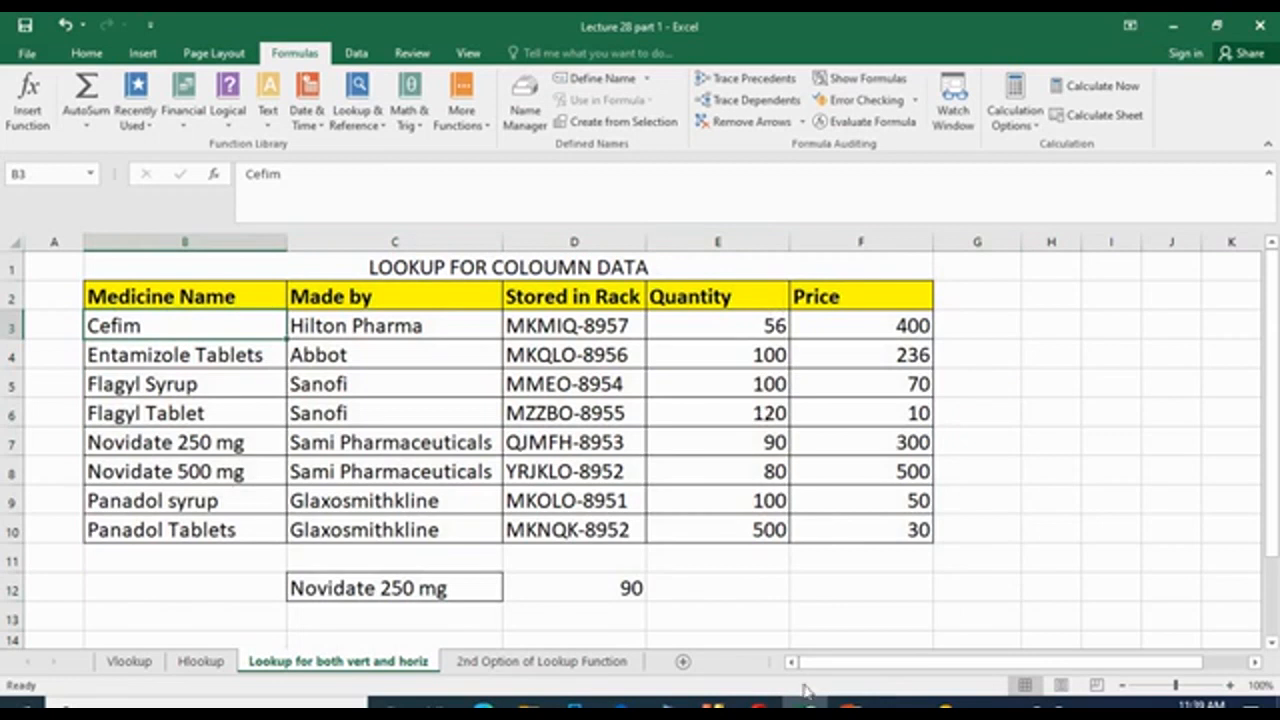
Compare how many columns (B to F) and rows (2 to 10) the medicine table spans.
click(740, 585)
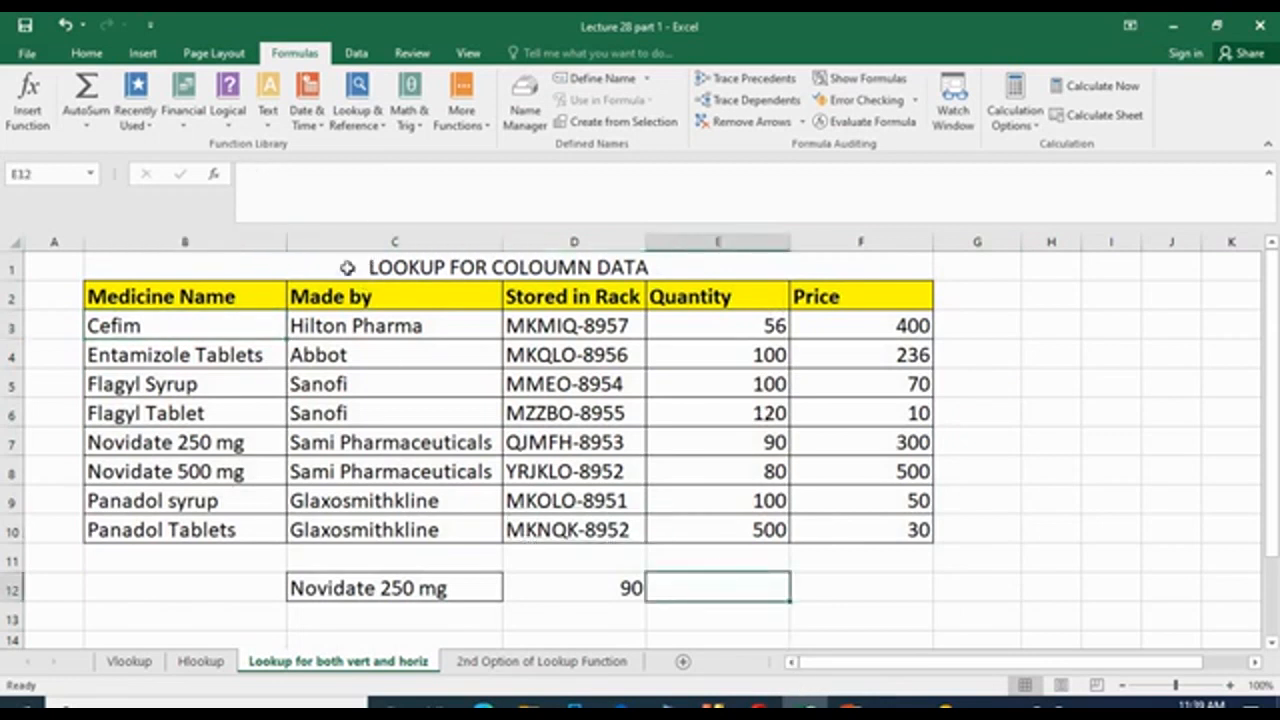
click(194, 582)
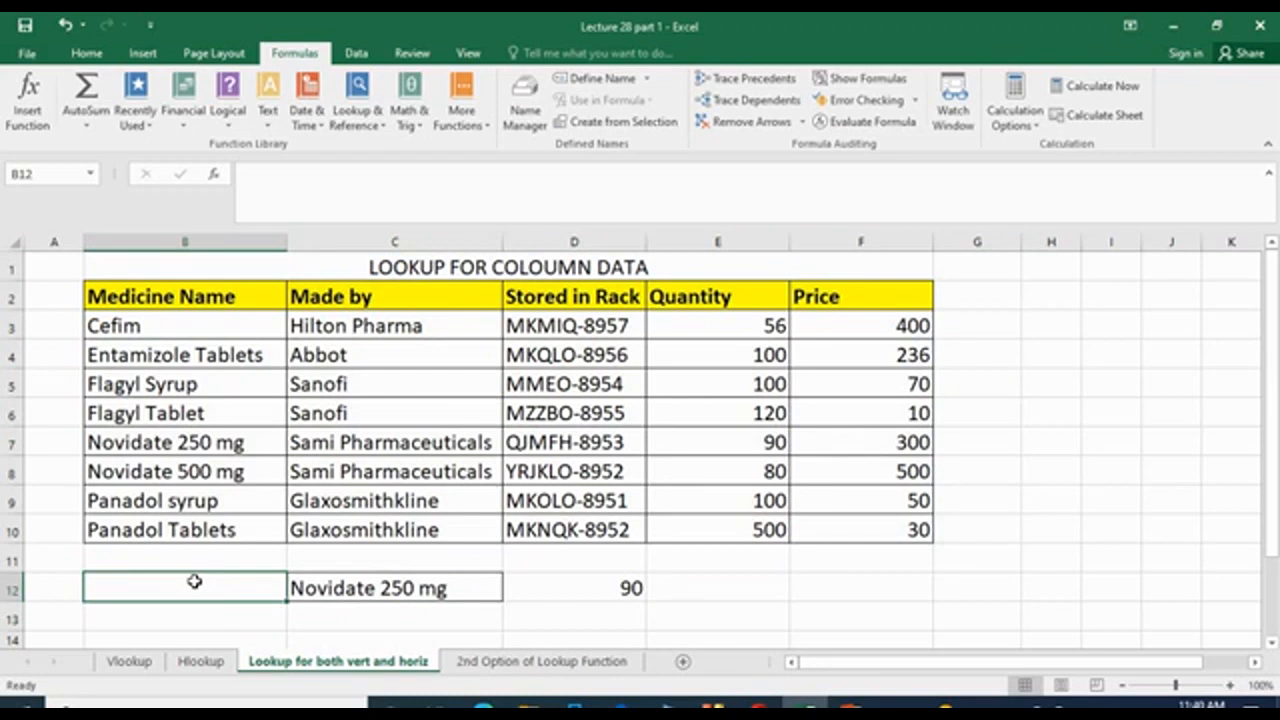
click(240, 242)
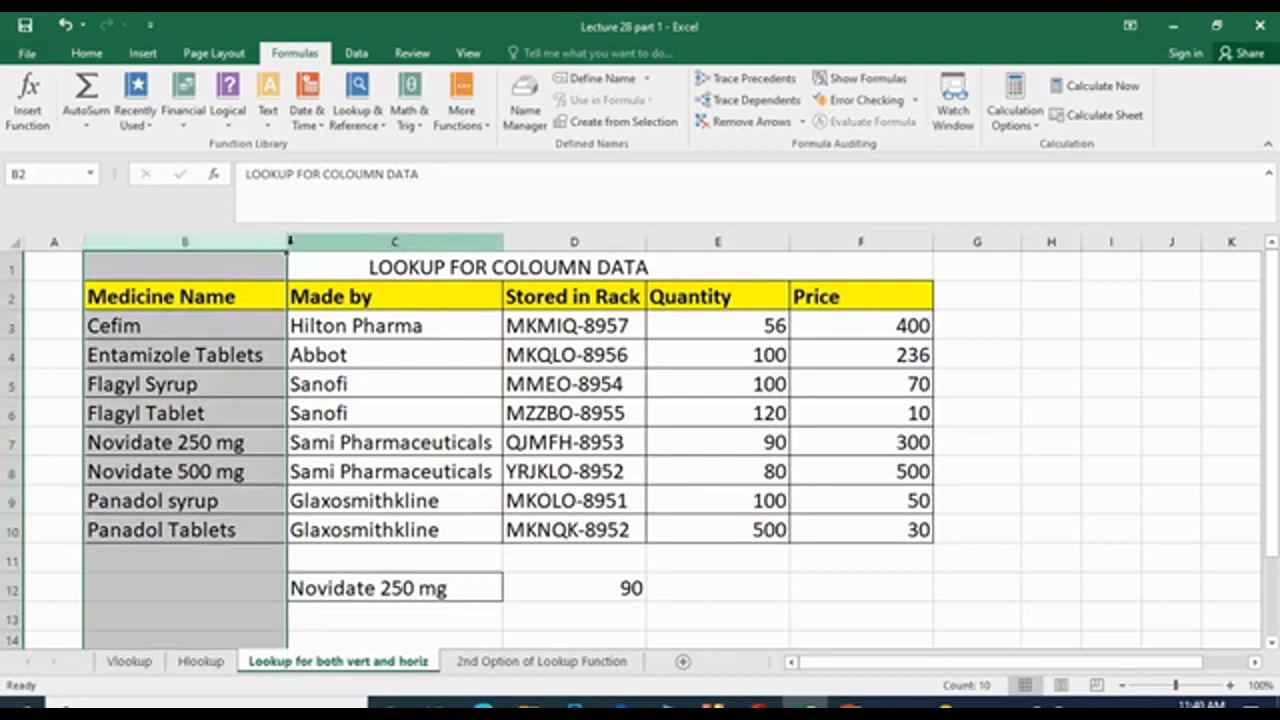
drag(262, 244, 929, 249)
click(1051, 325)
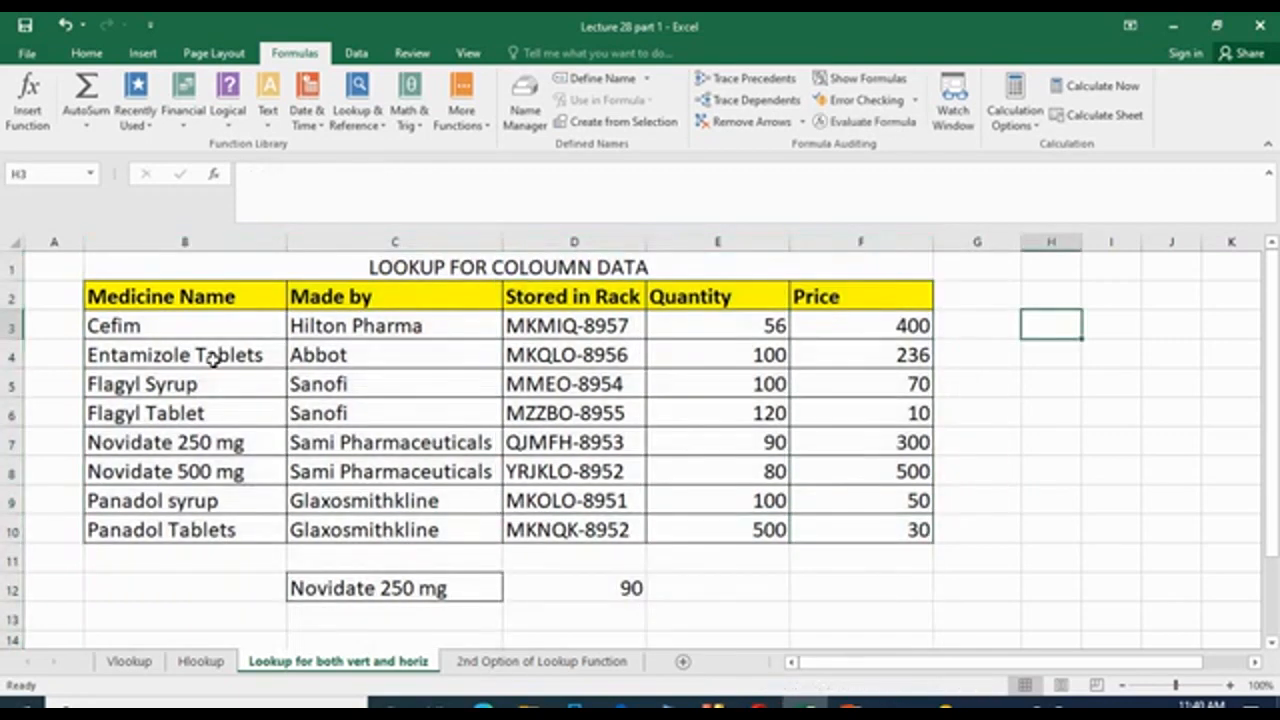
drag(7, 296, 3, 536)
click(1050, 470)
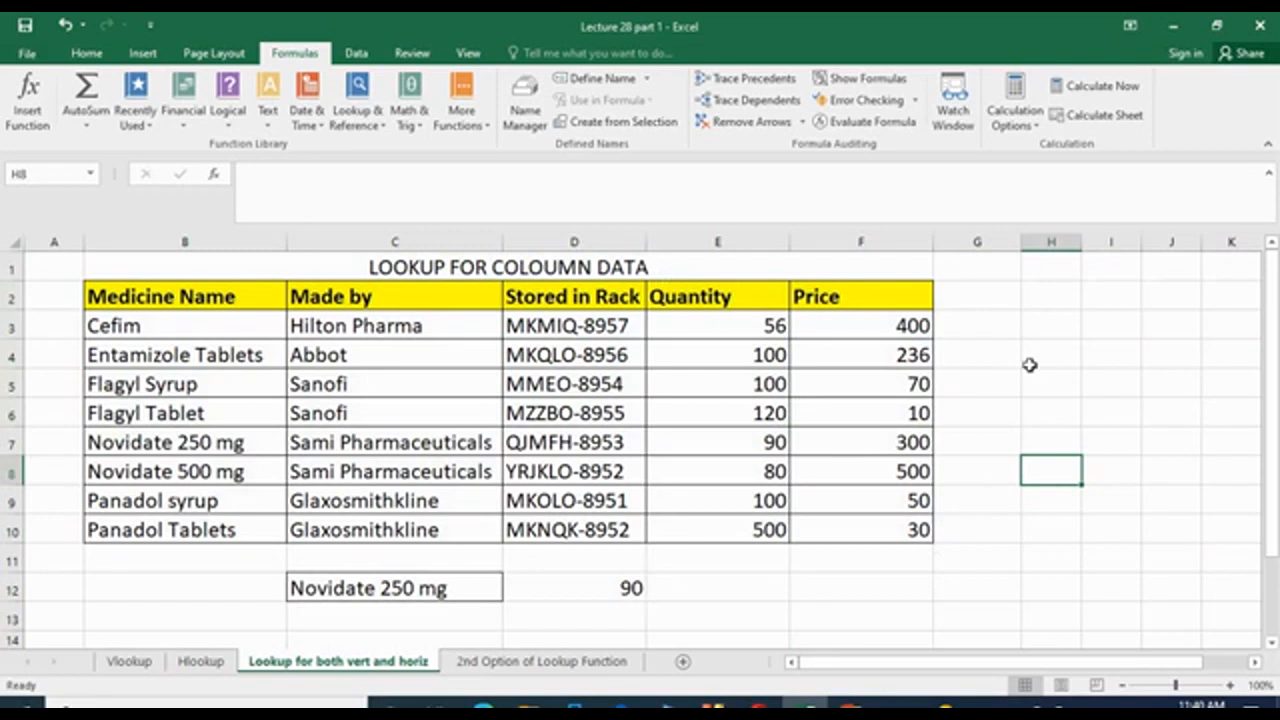
Enter the note "rows>coloums" in H4 and widen column H to fit it.
key(Up)
key(Up)
key(Up)
key(Up)
text(rows)
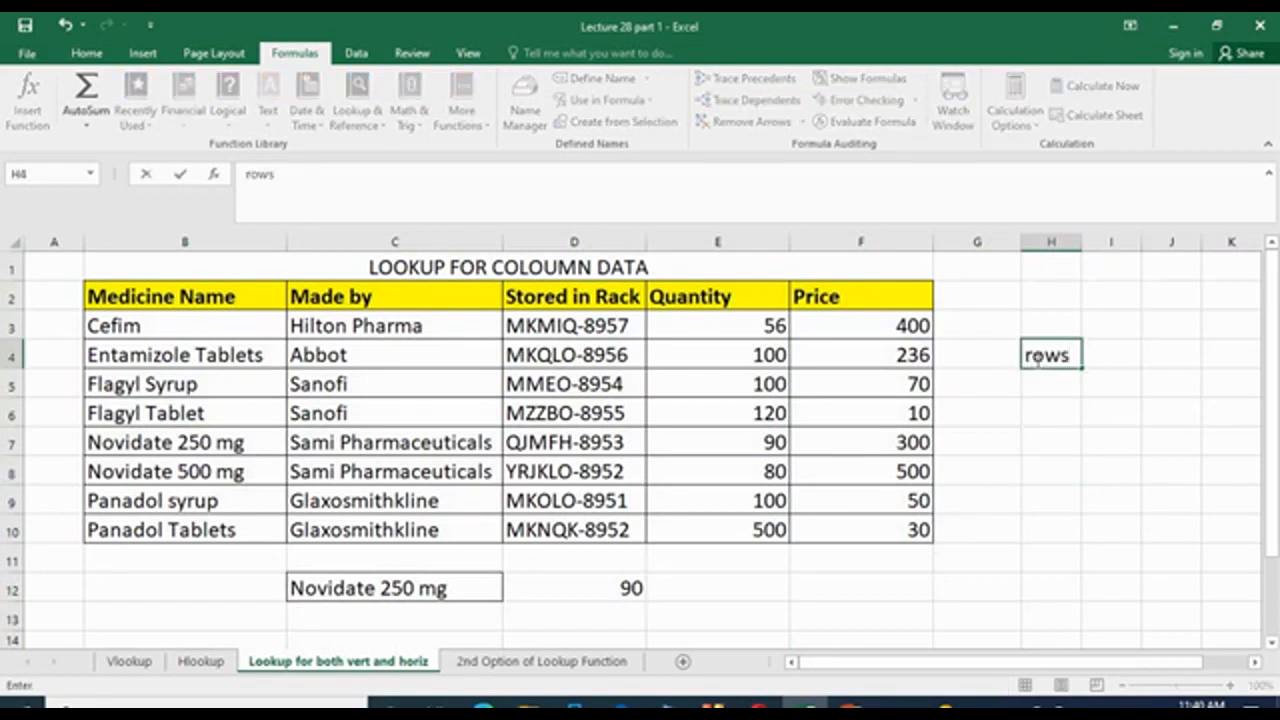
text(>comn)
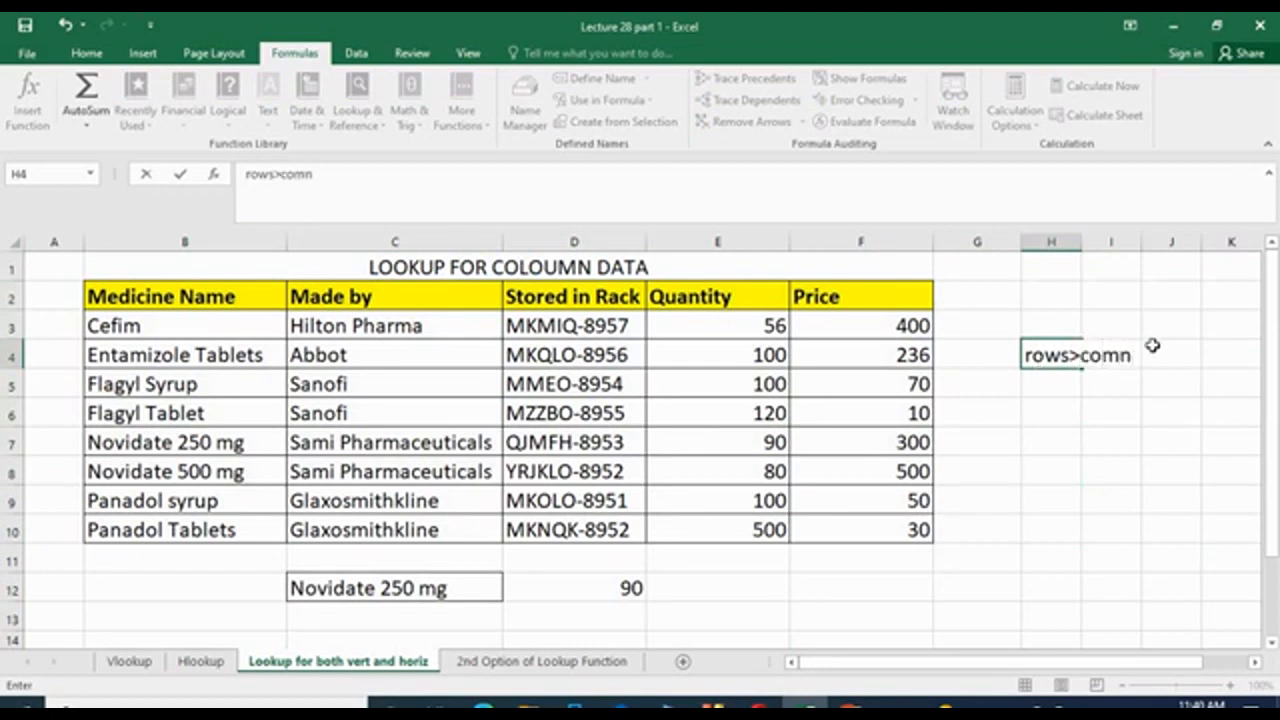
key(BackSpace)
key(BackSpace)
text(loums)
click(1084, 395)
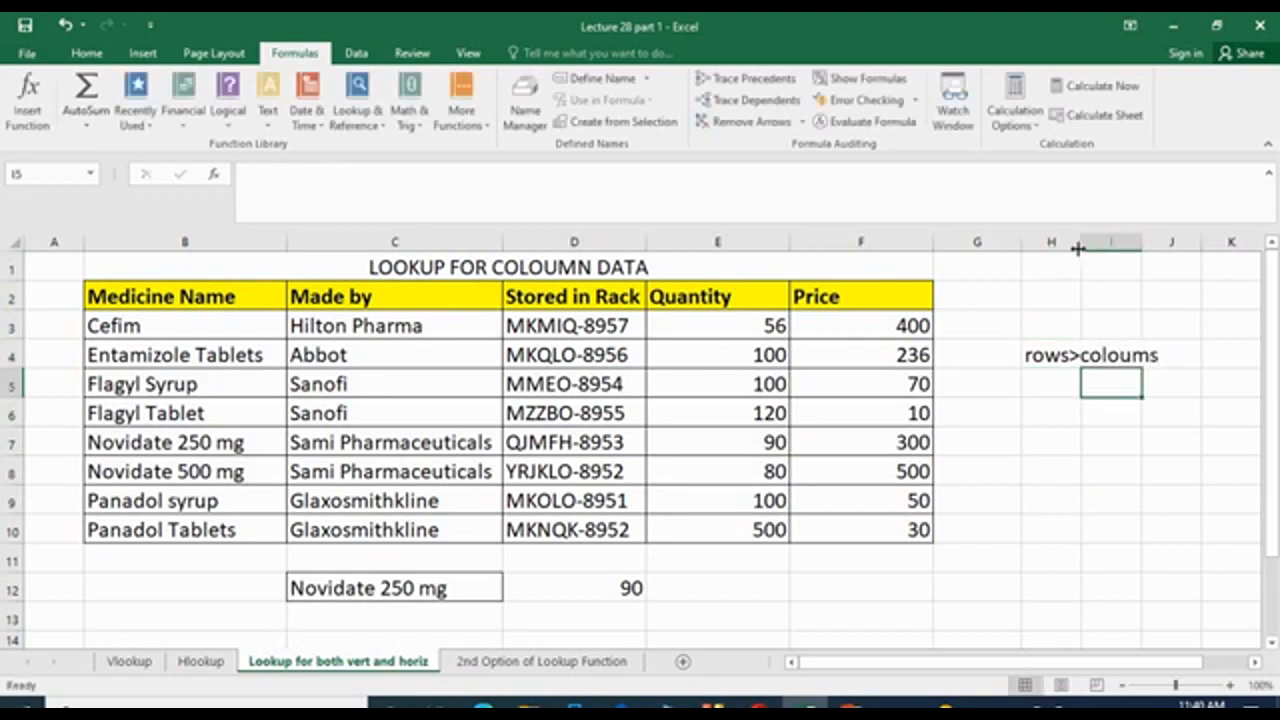
drag(1081, 242, 1165, 240)
Enter "Vertically" in H5 beneath the rows>coloums note.
click(1108, 385)
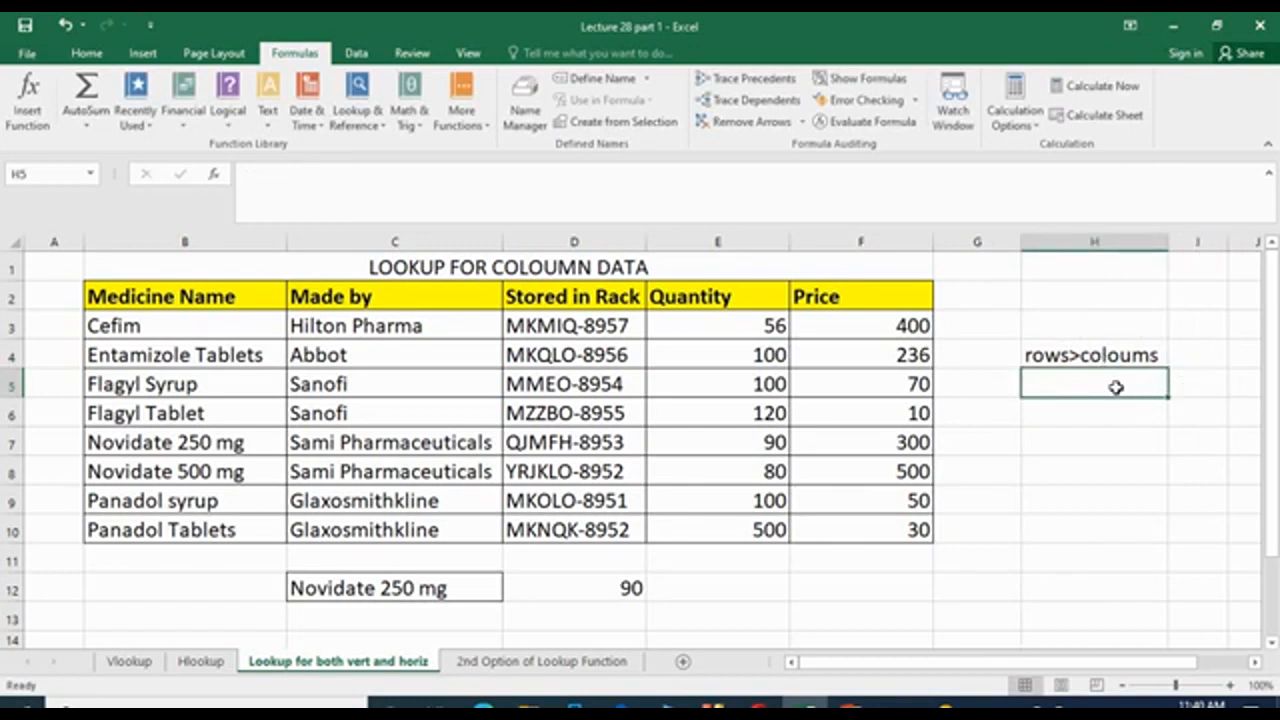
text(Vert)
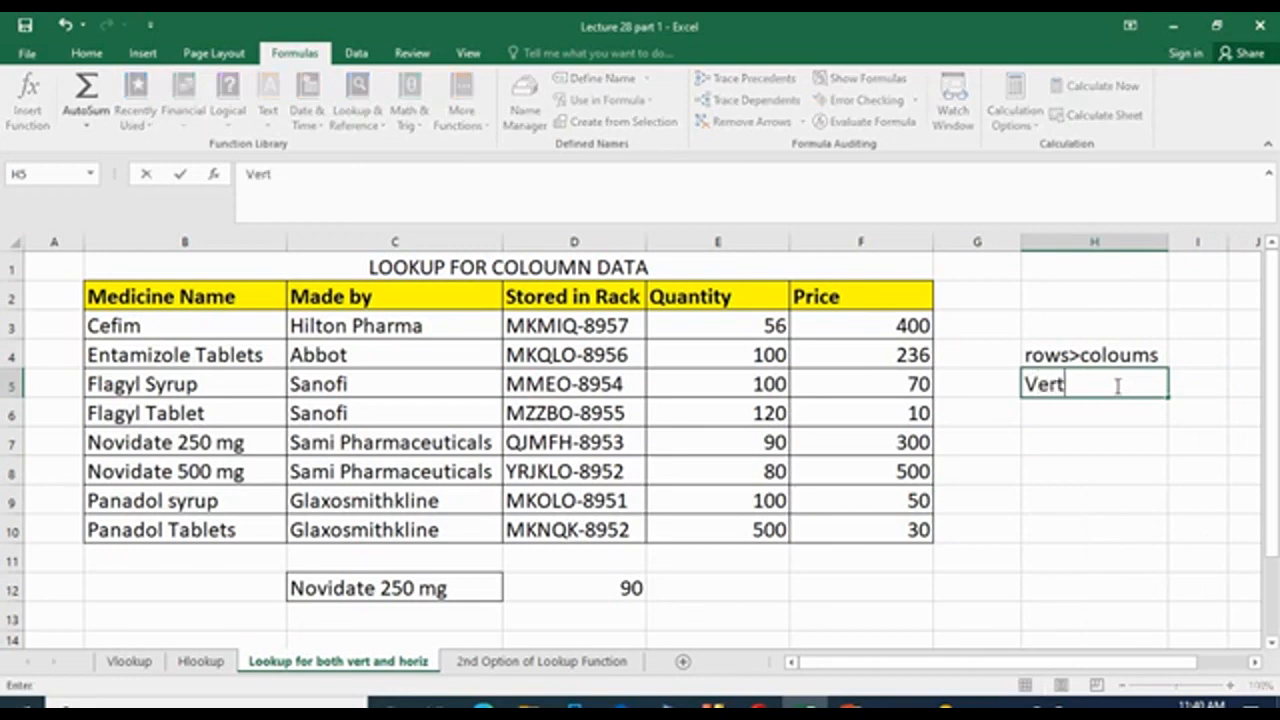
text(ically)
click(1097, 451)
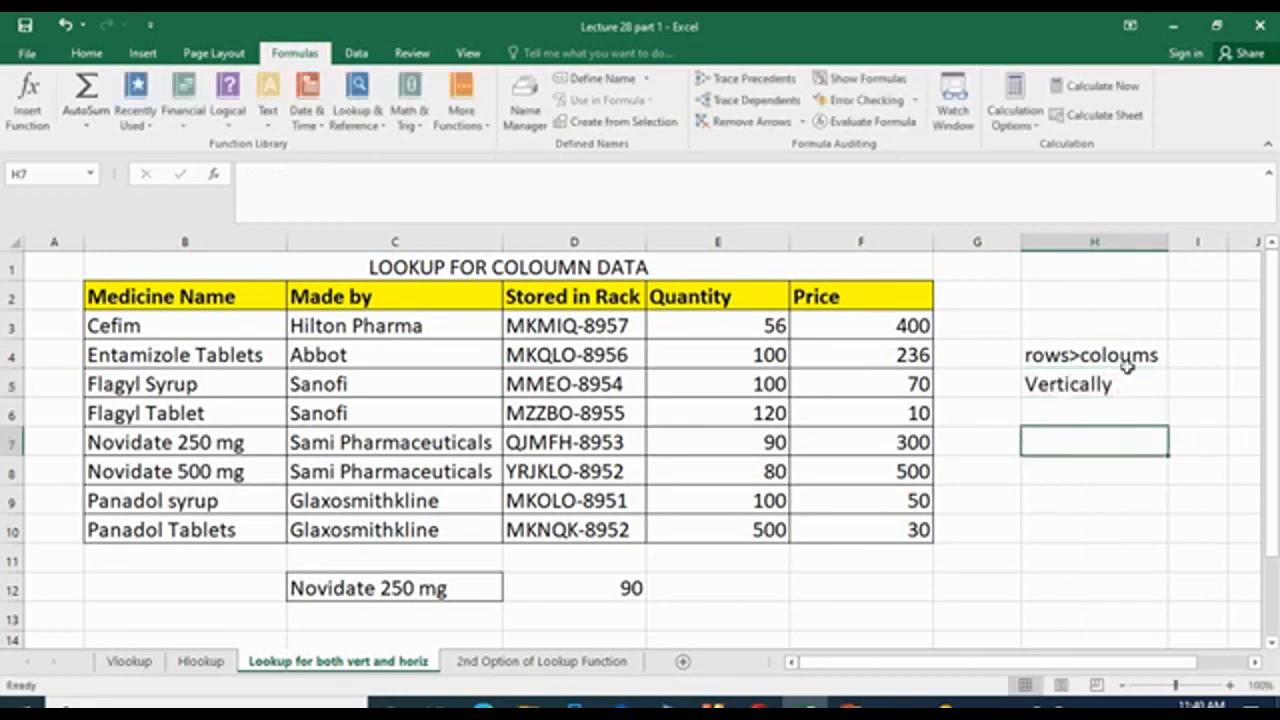
Copy the note from H4 to H6 and change the copy to "rows<coloums".
click(1124, 352)
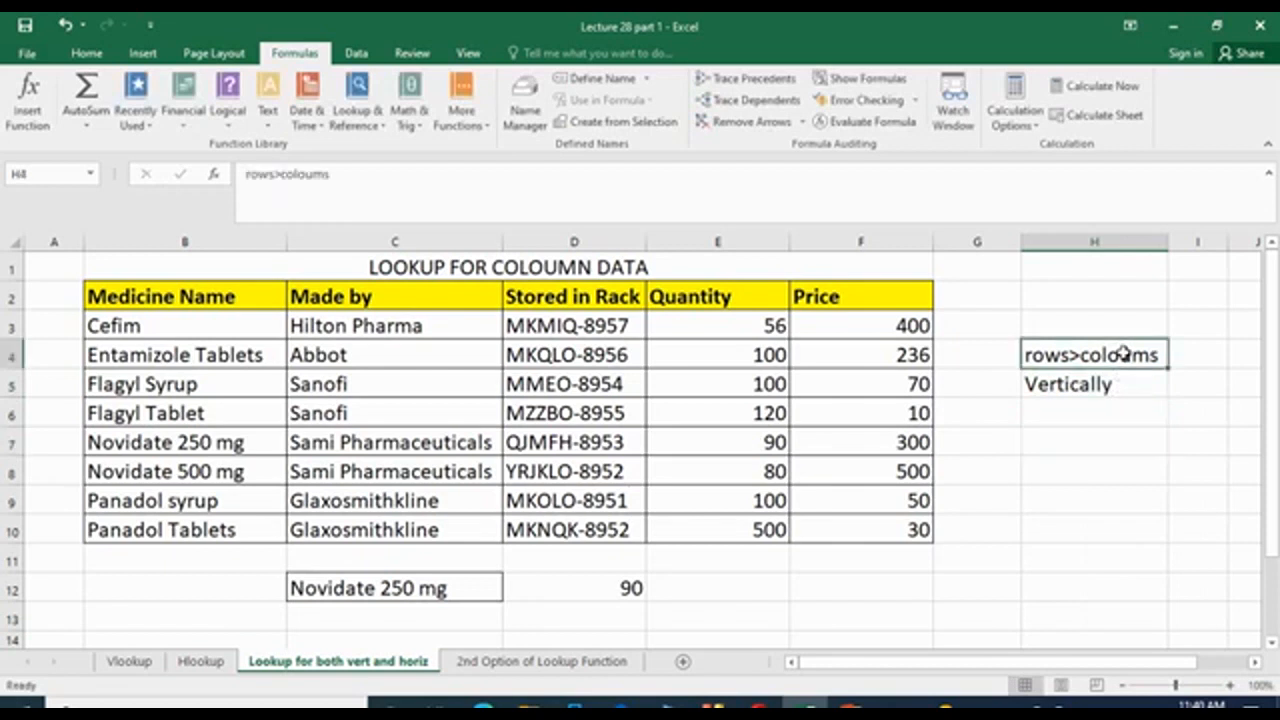
key(ctrl+c)
click(1127, 407)
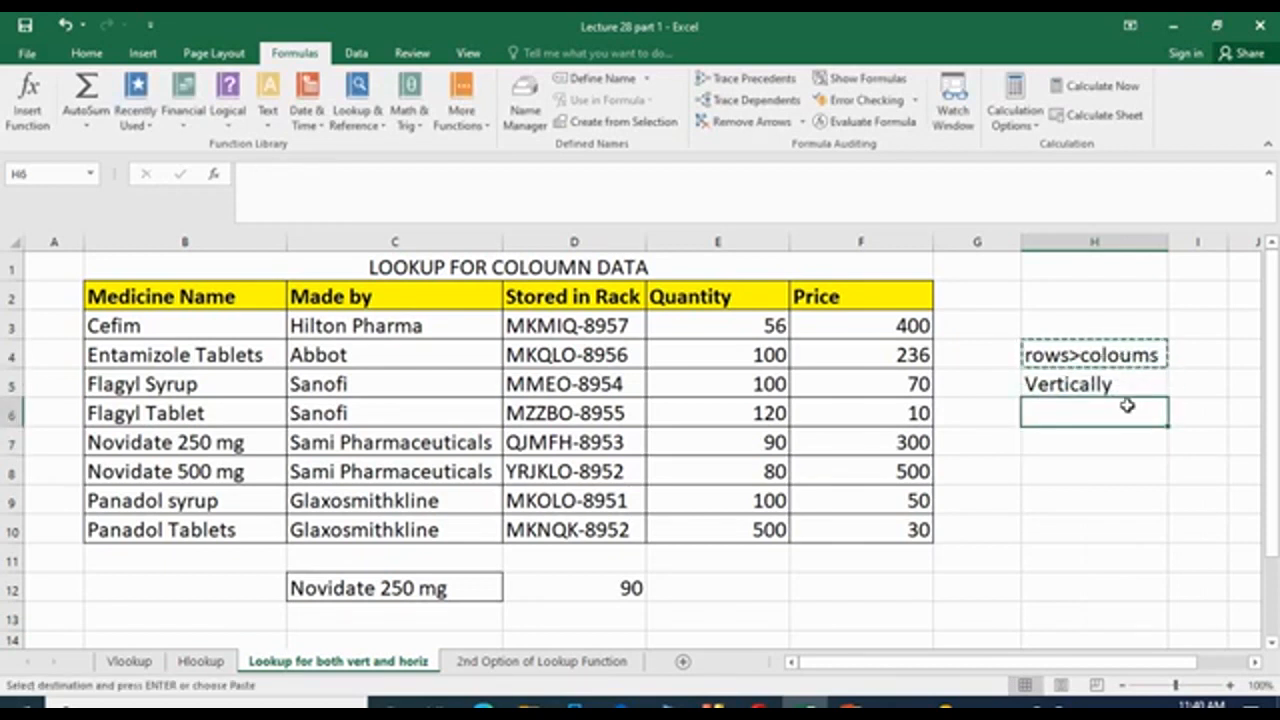
key(ctrl+v)
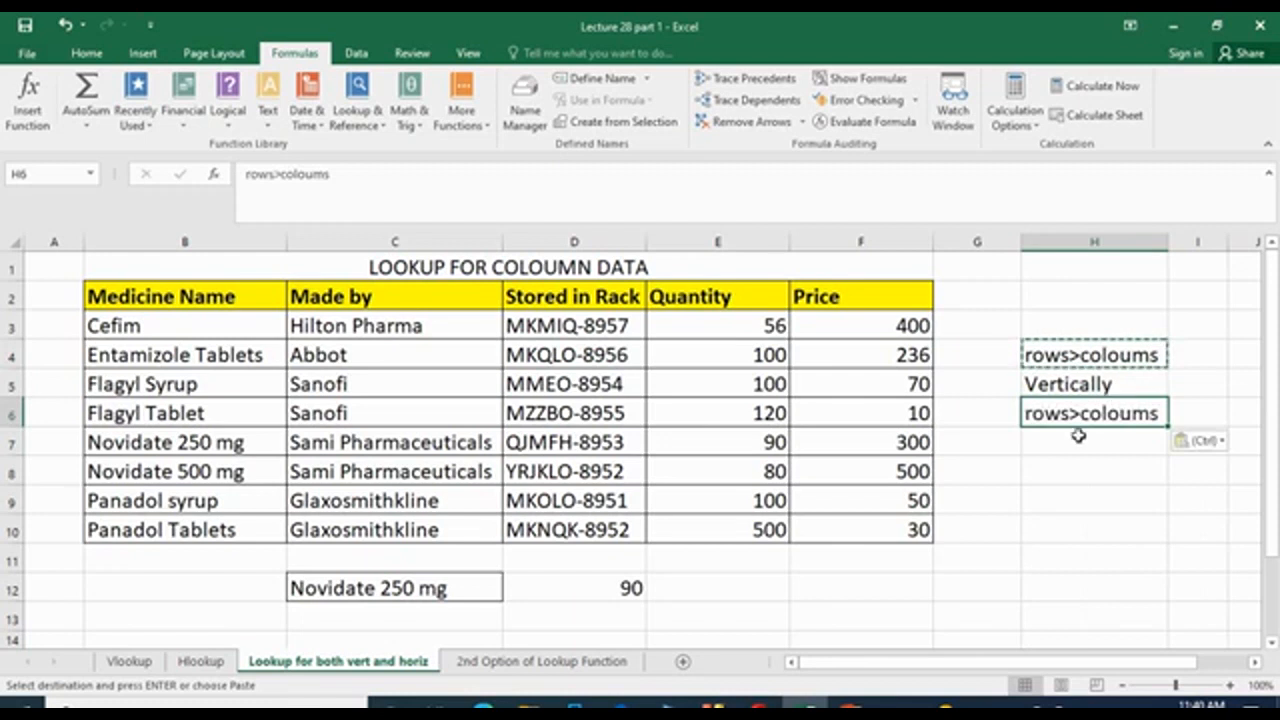
double_click(1080, 413)
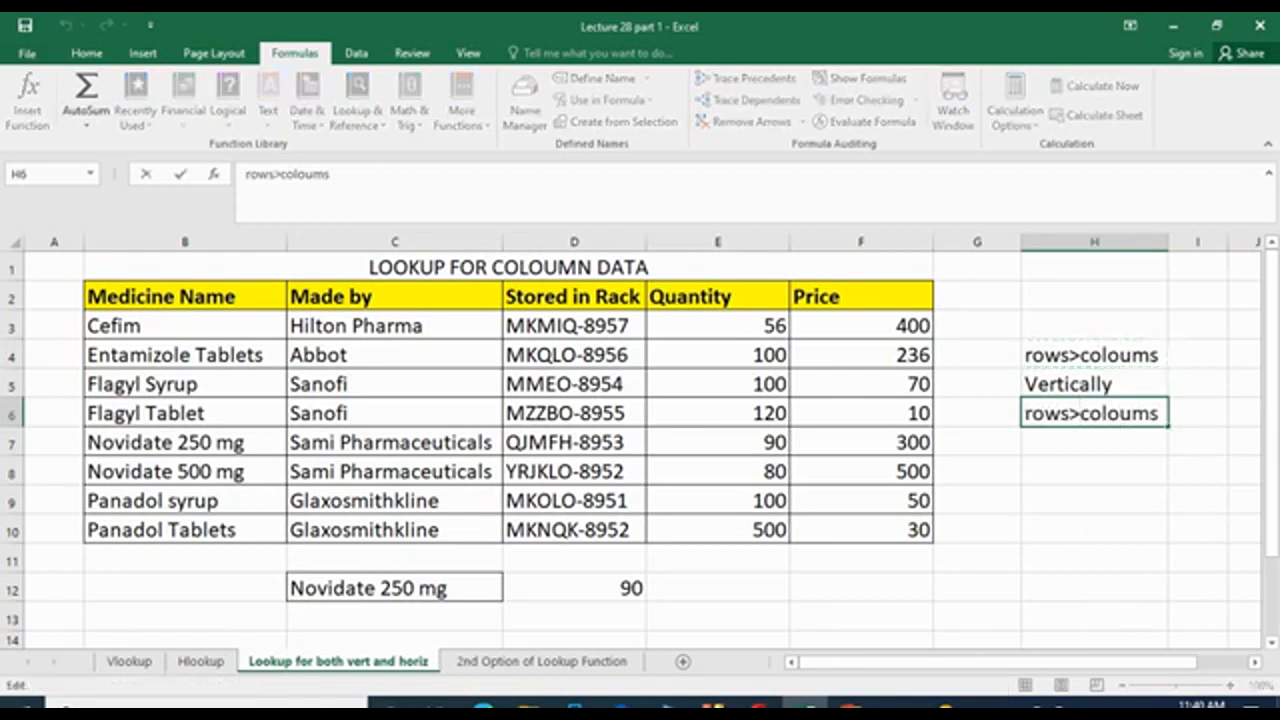
key(BackSpace)
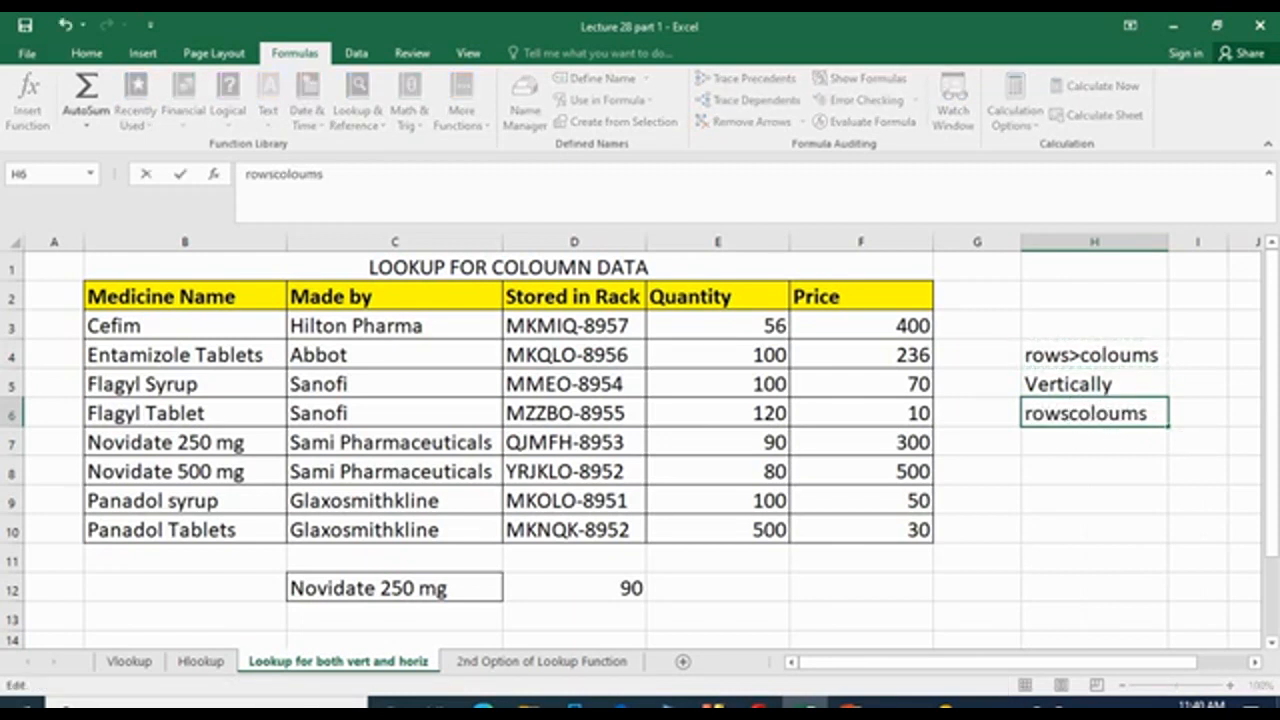
text(<)
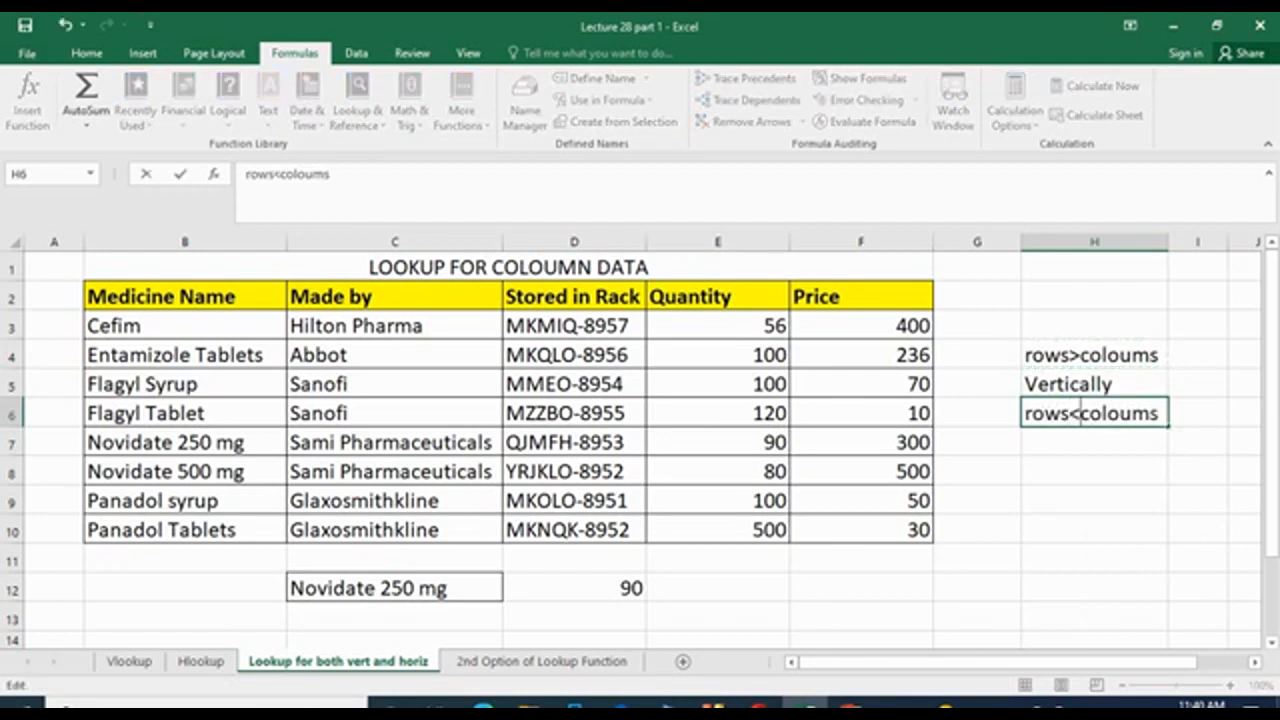
Enter "Horizentally" in H7 beneath the rows<coloums note.
click(1105, 443)
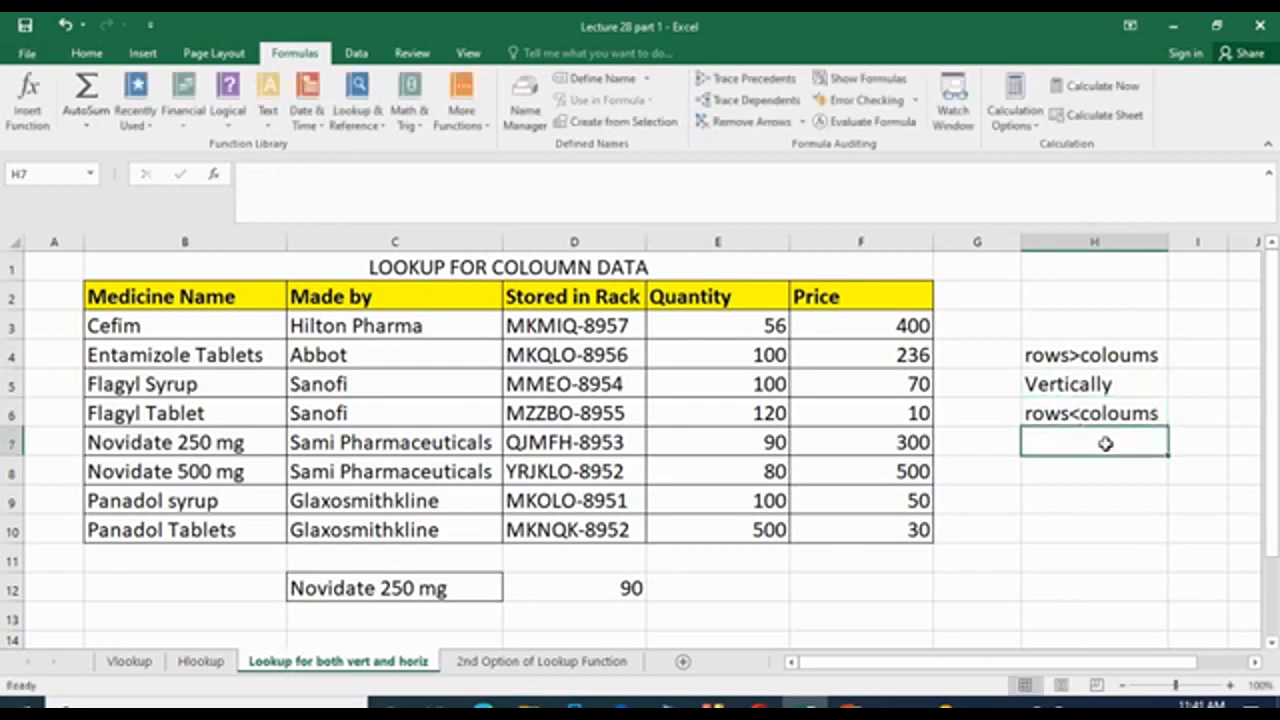
text(H)
text(op)
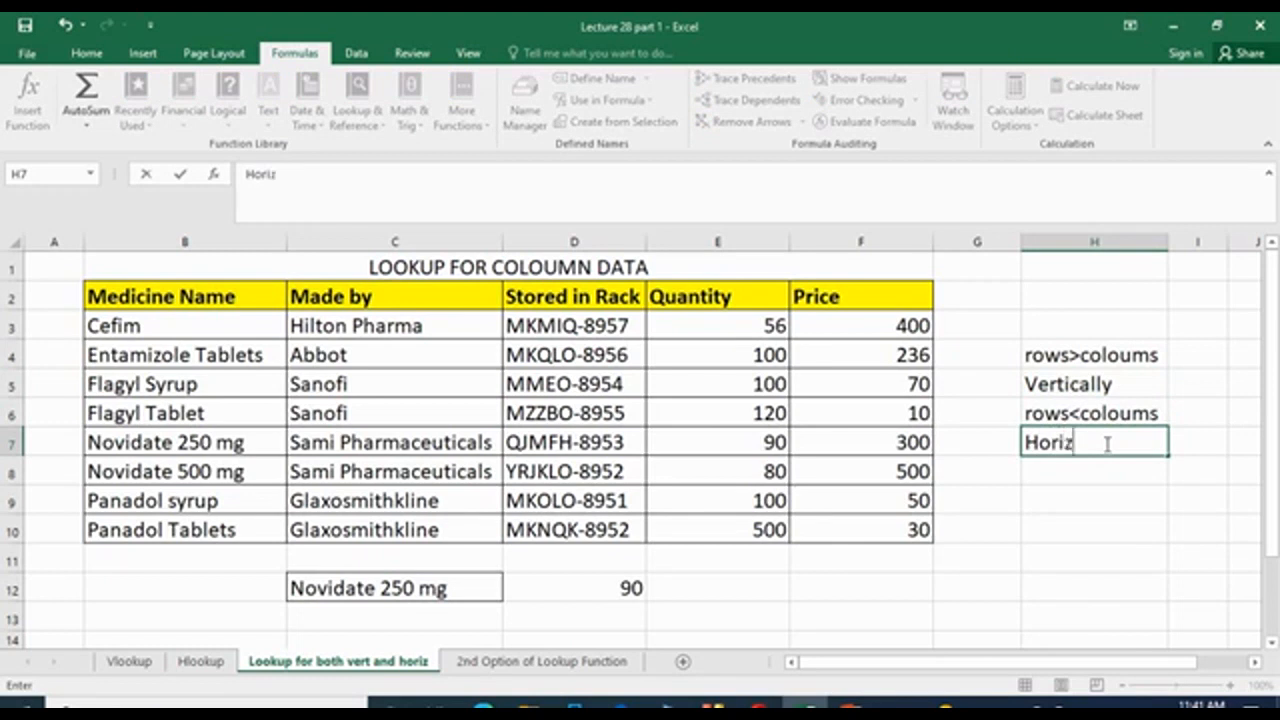
text(izentally)
click(1127, 533)
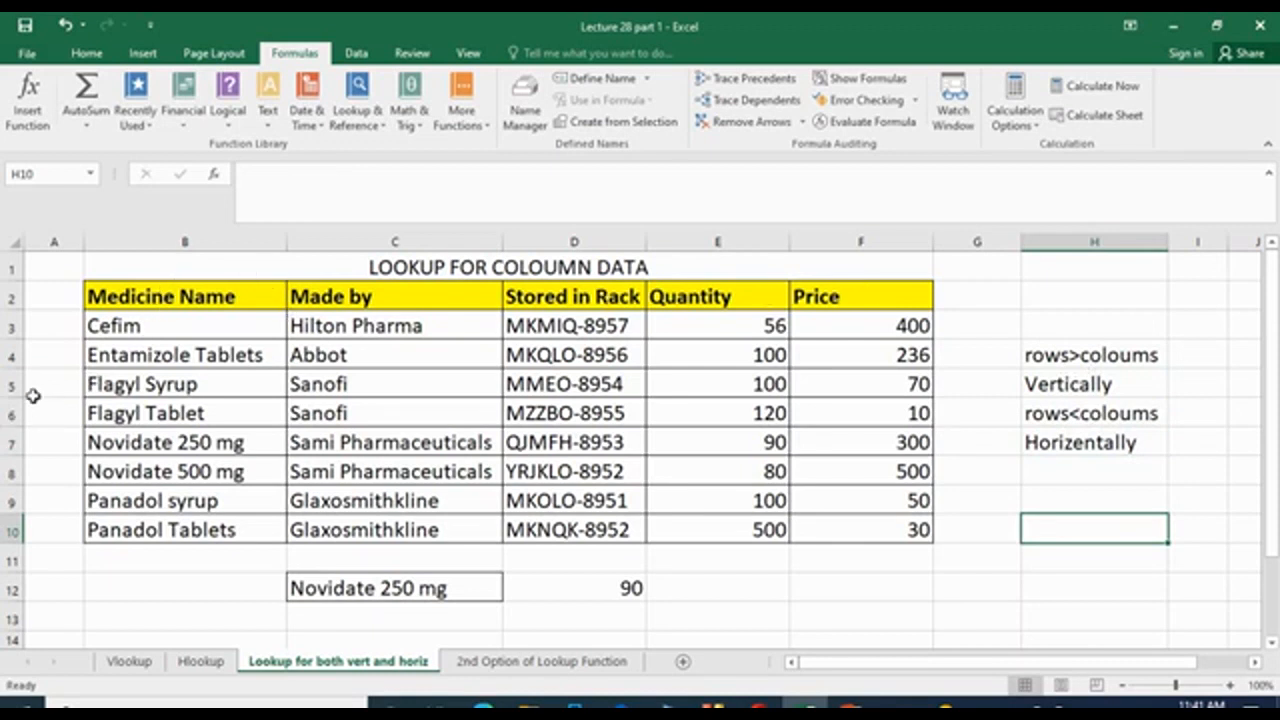
Delete rows 6 to 10 so that the medicine table has fewer rows than columns.
drag(14, 413, 8, 528)
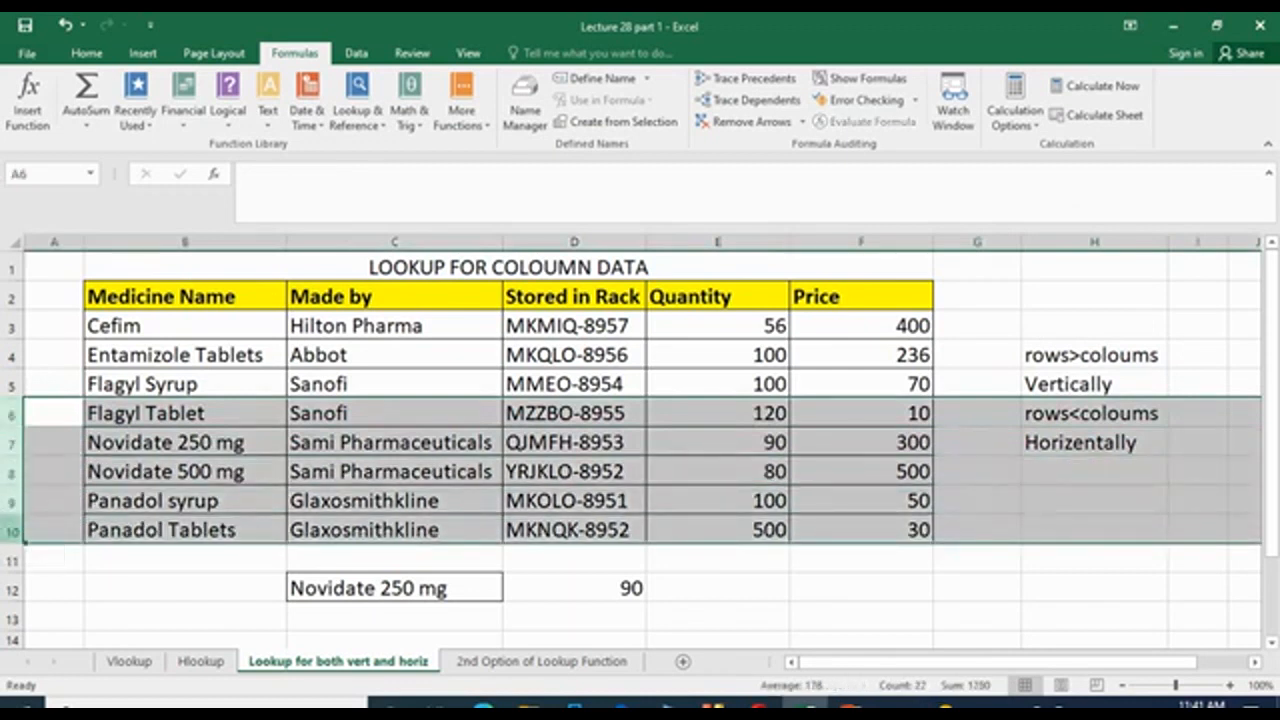
right_click(8, 446)
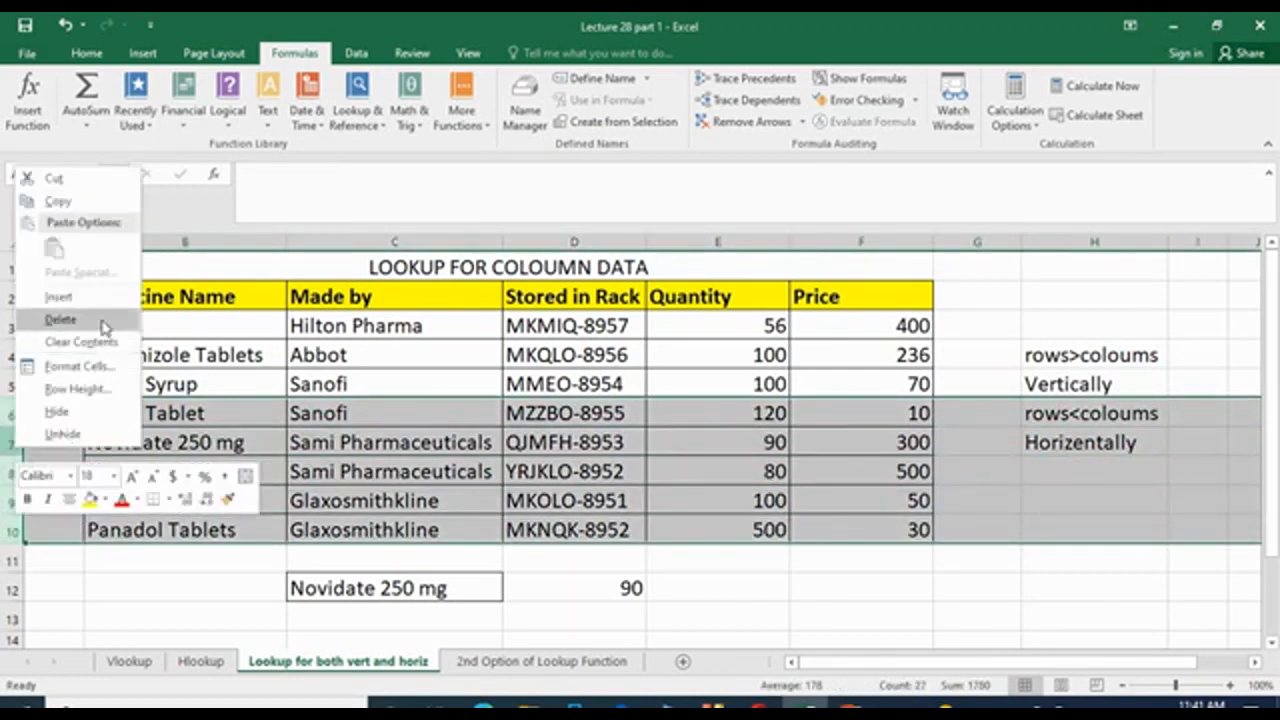
click(50, 317)
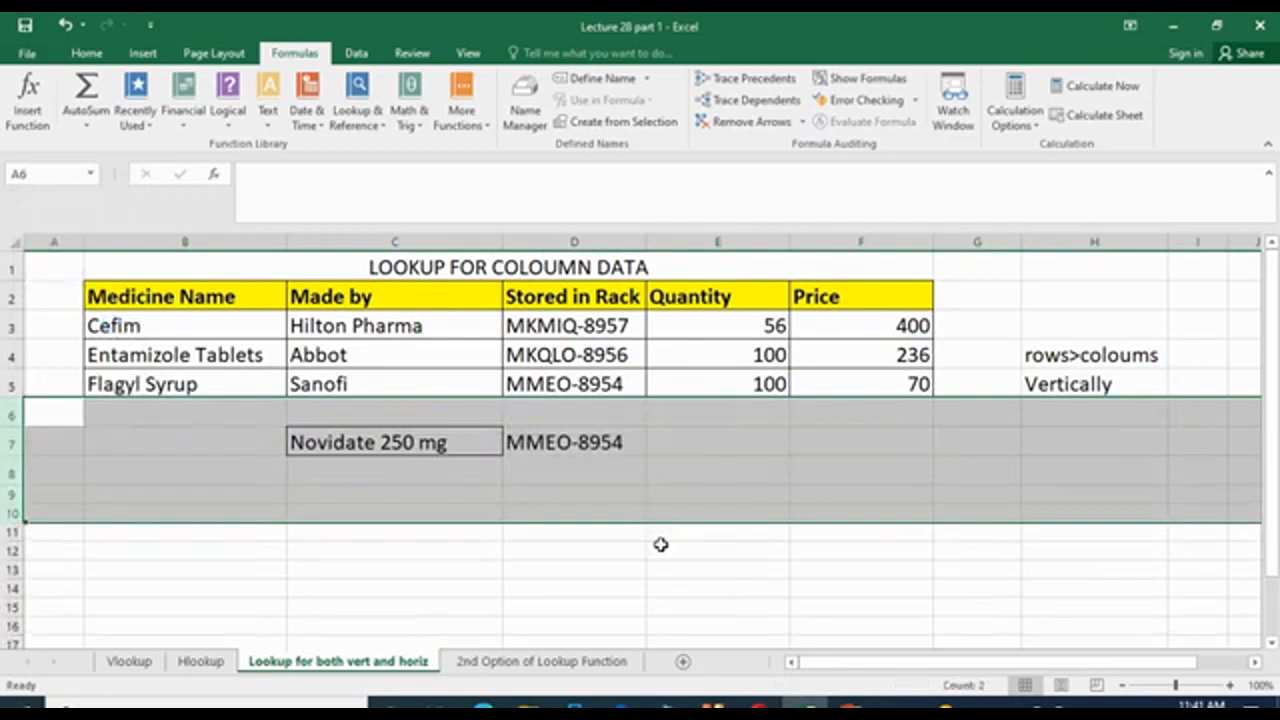
click(661, 548)
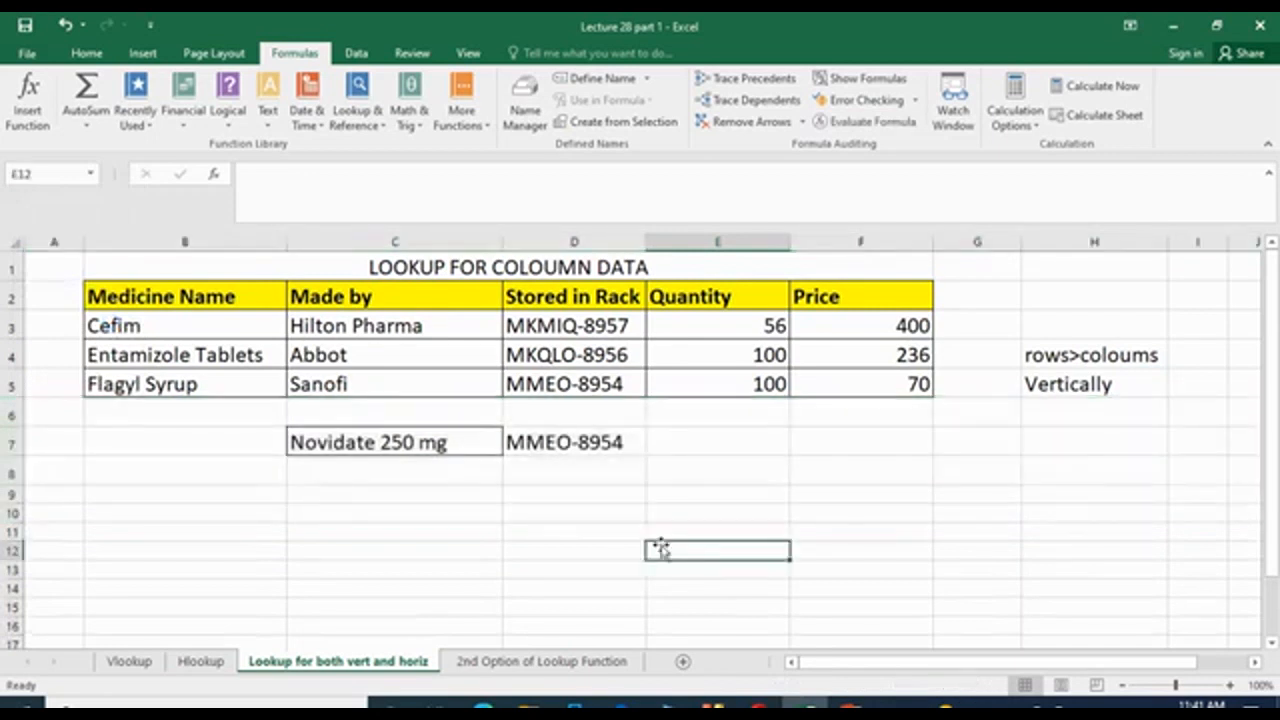
Clear the lookup medicine name in C7 and the LOOKUP formula in D7.
click(462, 444)
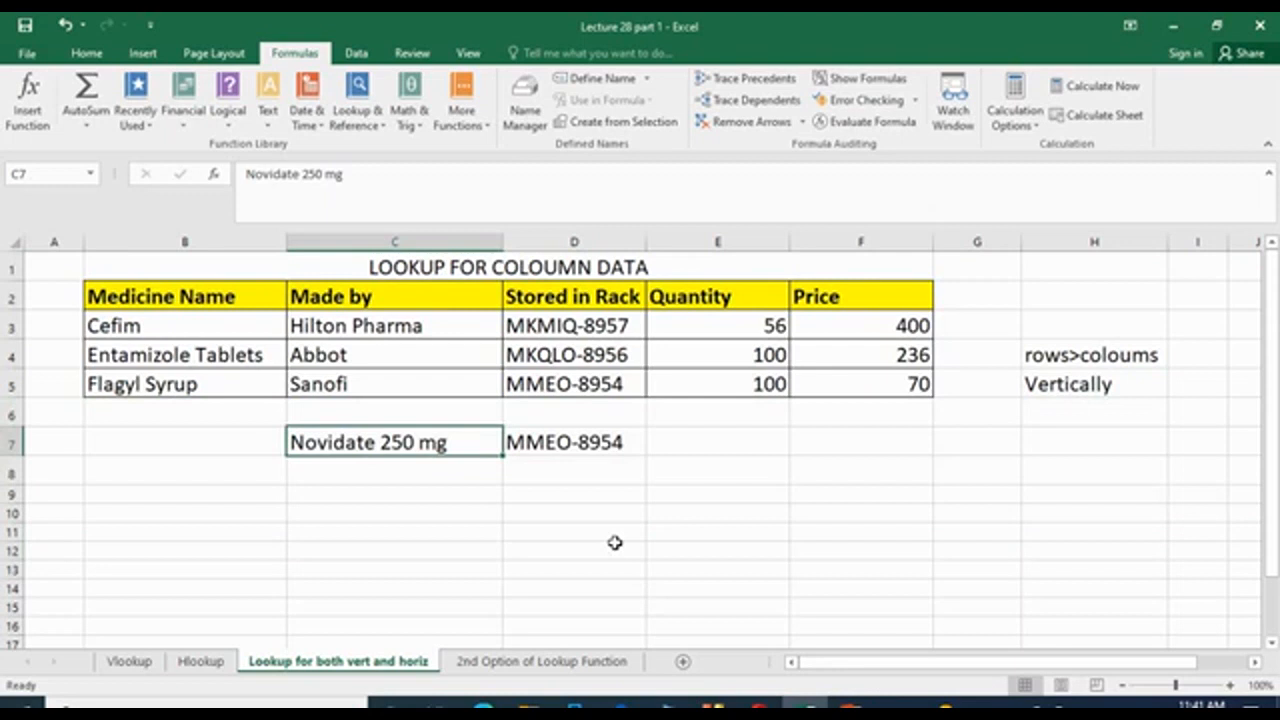
key(Delete)
click(574, 442)
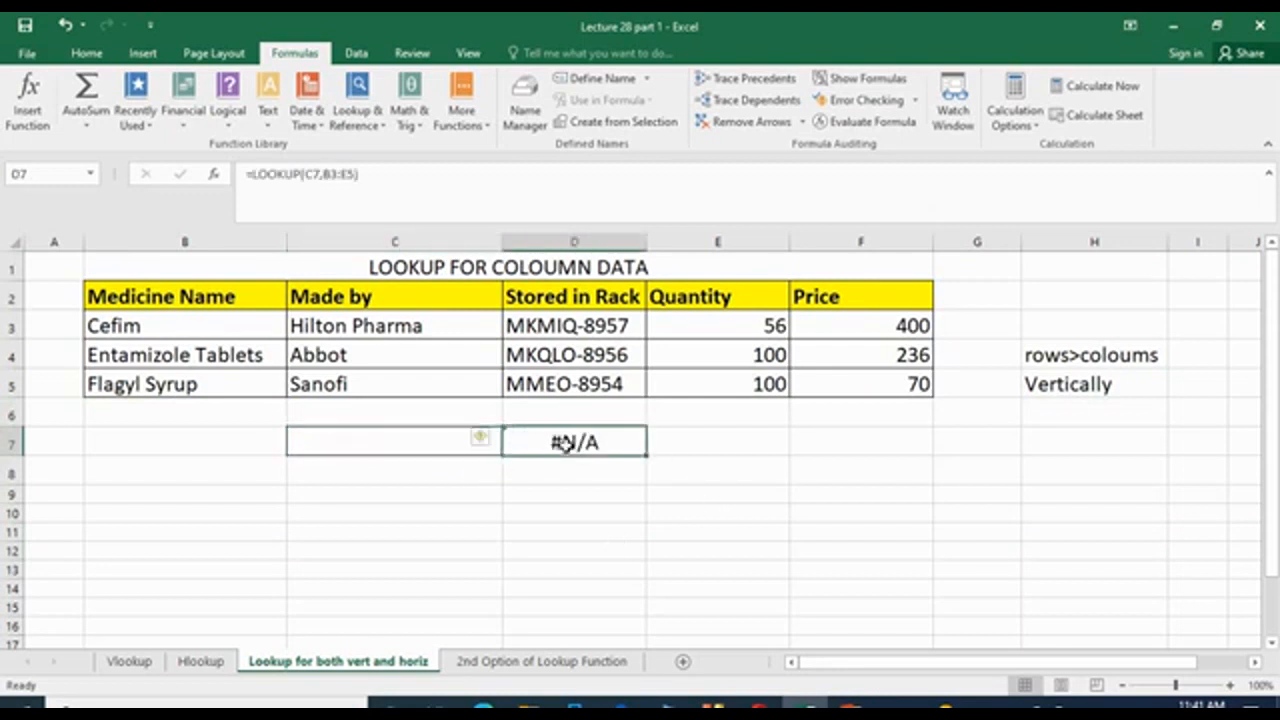
key(Delete)
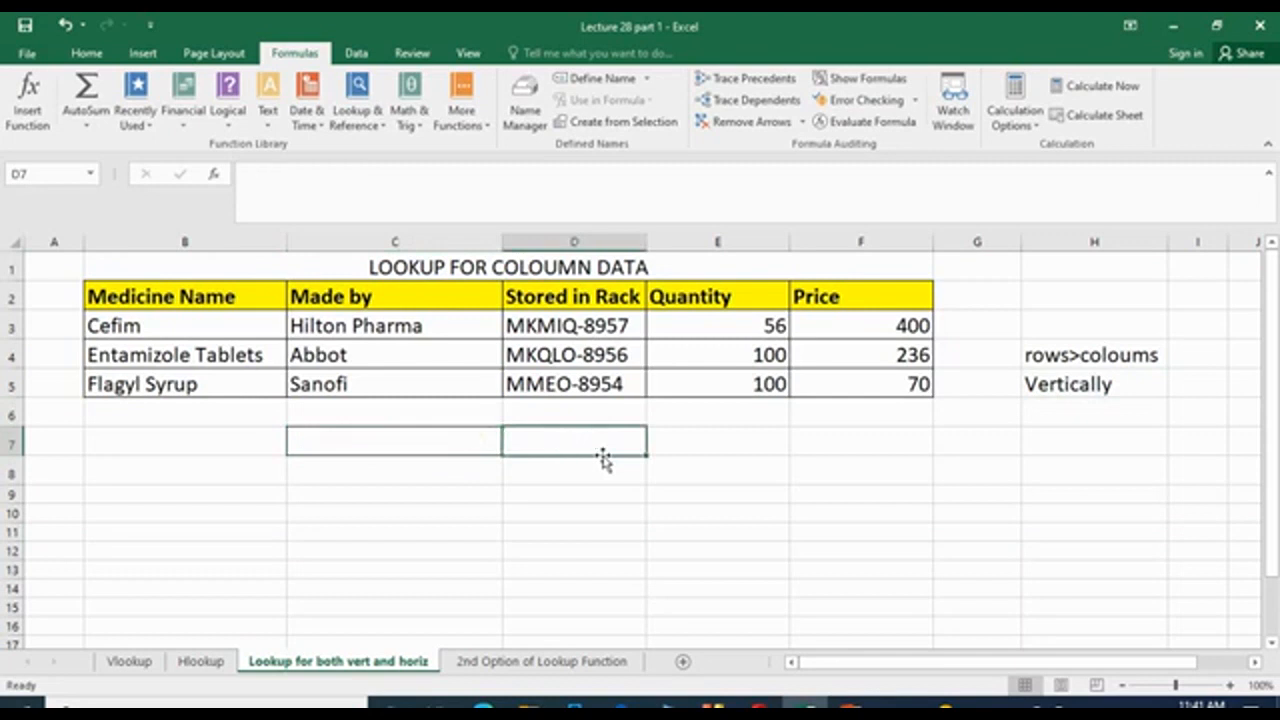
Copy the medicine name Cefim from B3 into the lookup cell C7.
click(455, 442)
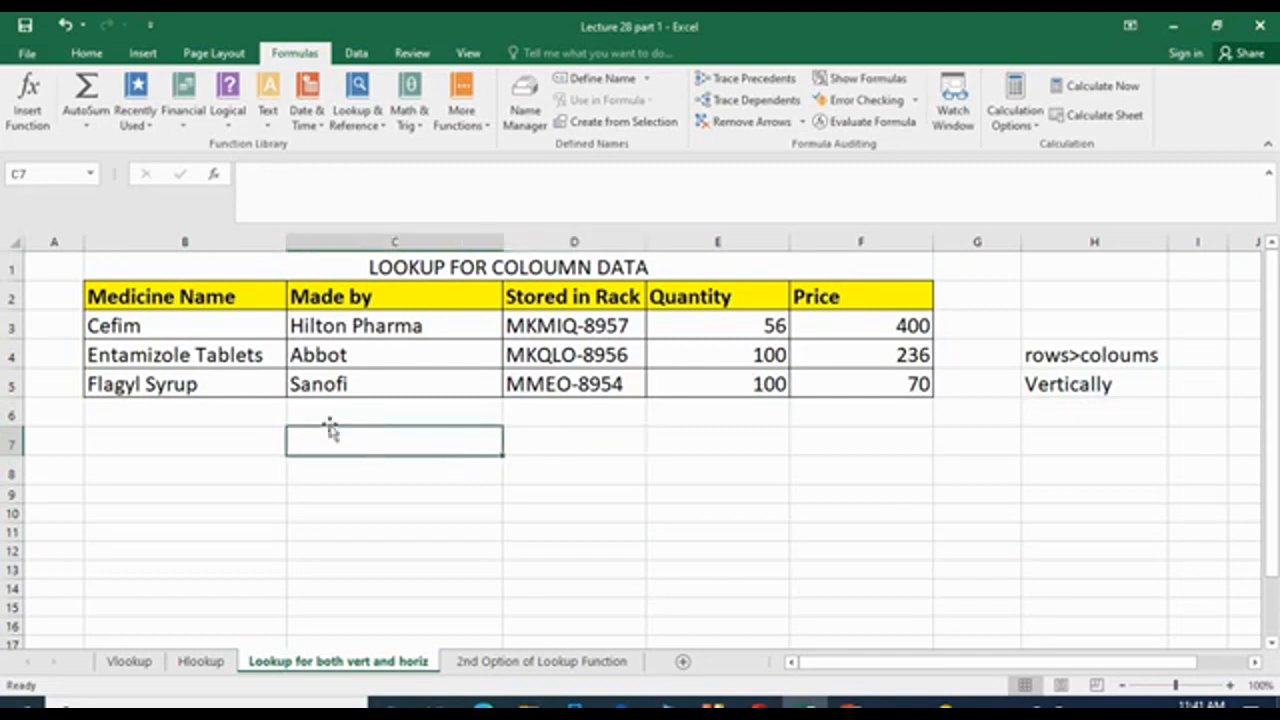
click(234, 330)
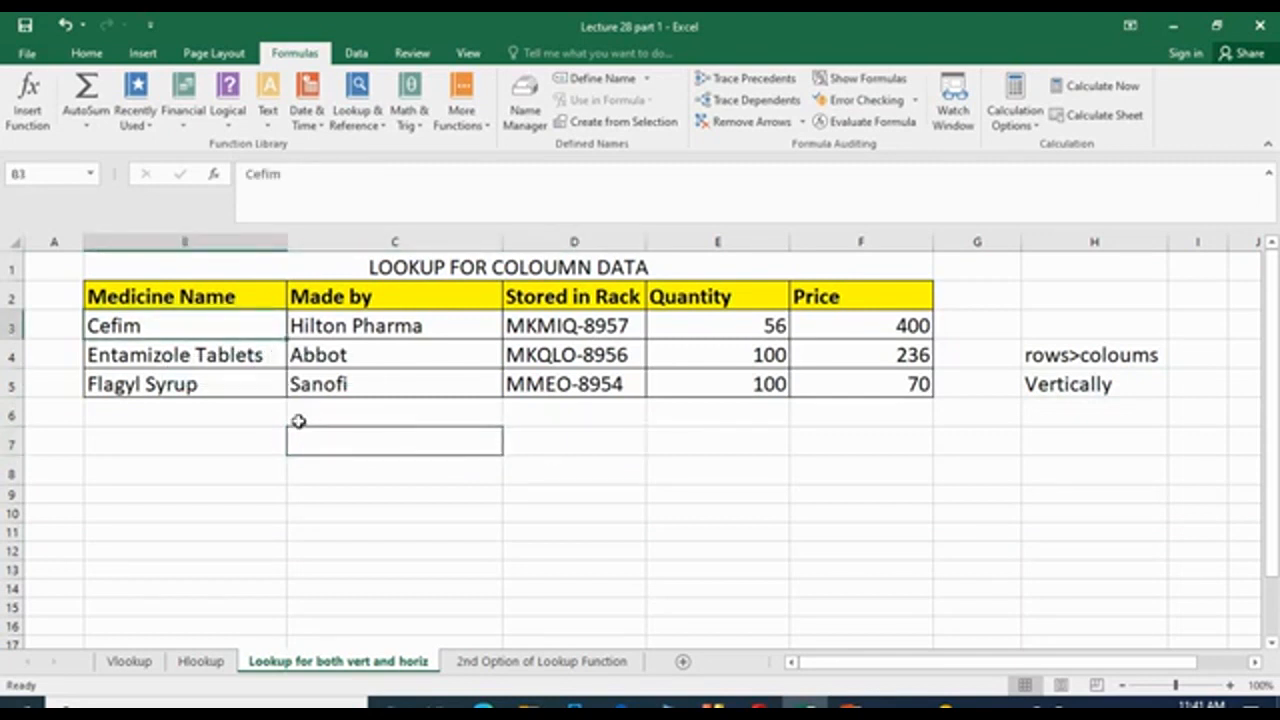
key(ctrl+c)
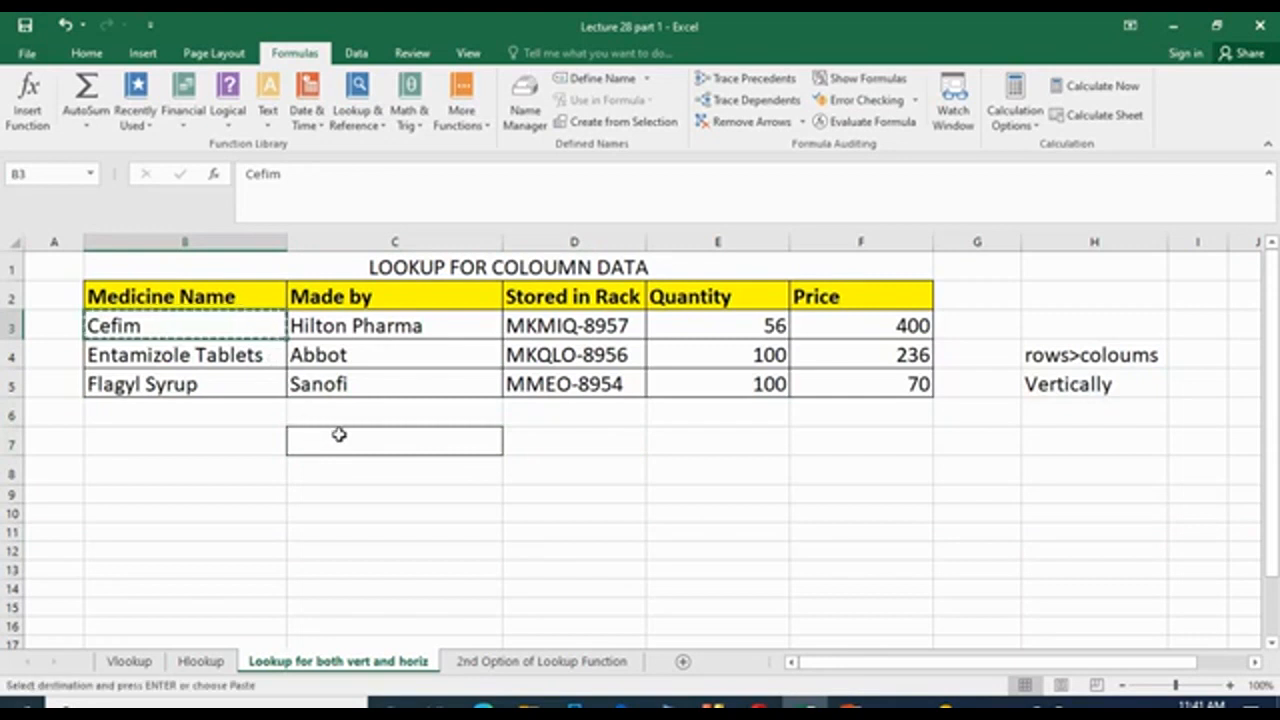
click(341, 436)
key(ctrl+v)
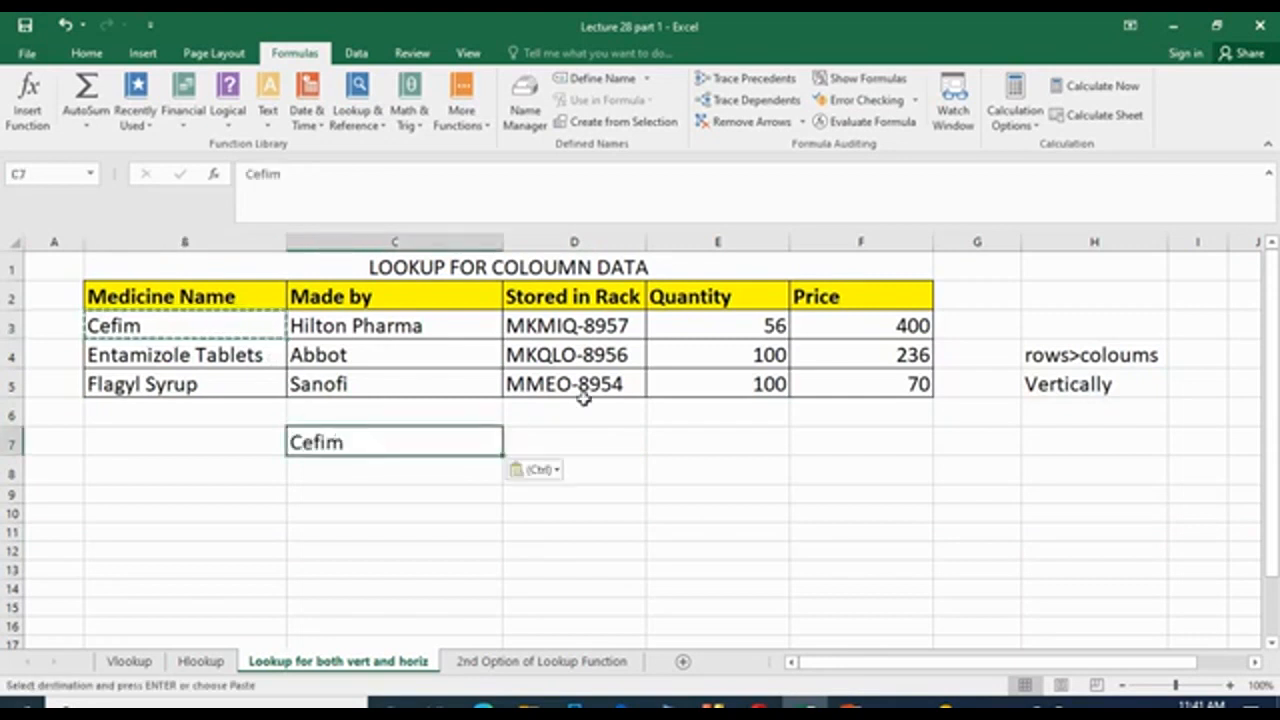
Enter an array-form LOOKUP in D7 with C7 as the lookup value and B3:F5 as the array.
click(604, 445)
click(357, 108)
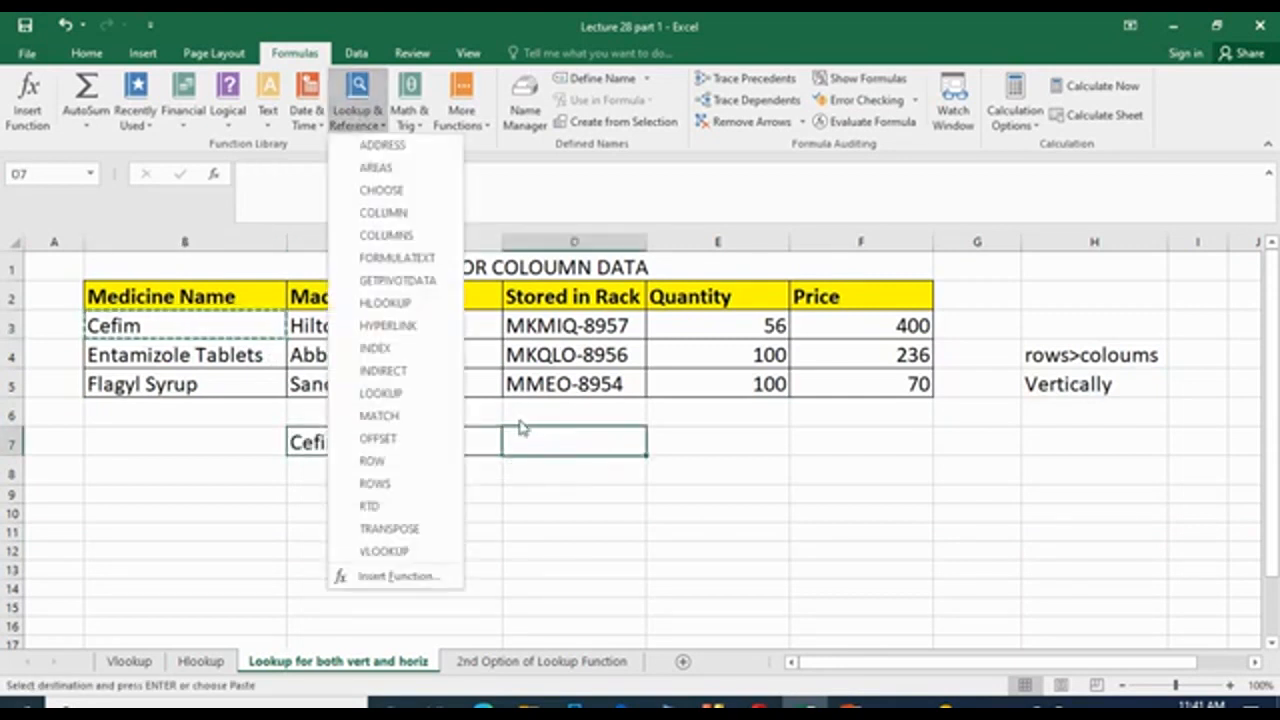
click(400, 393)
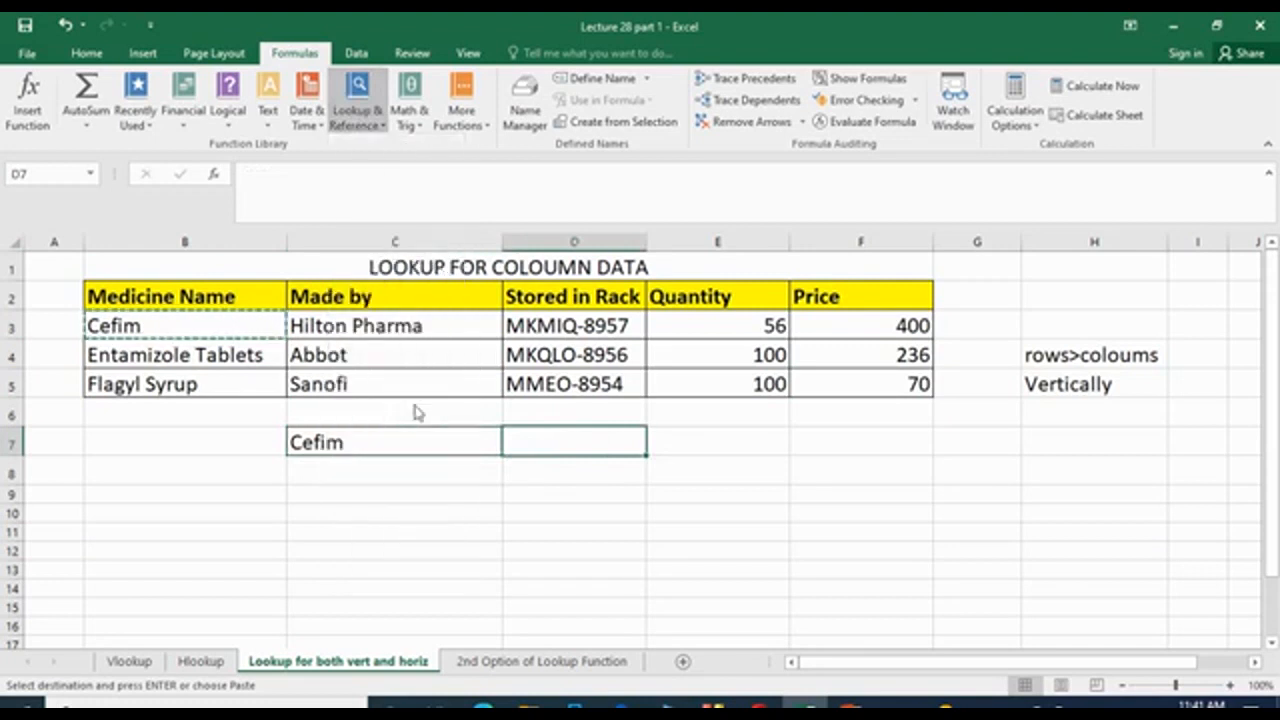
click(776, 351)
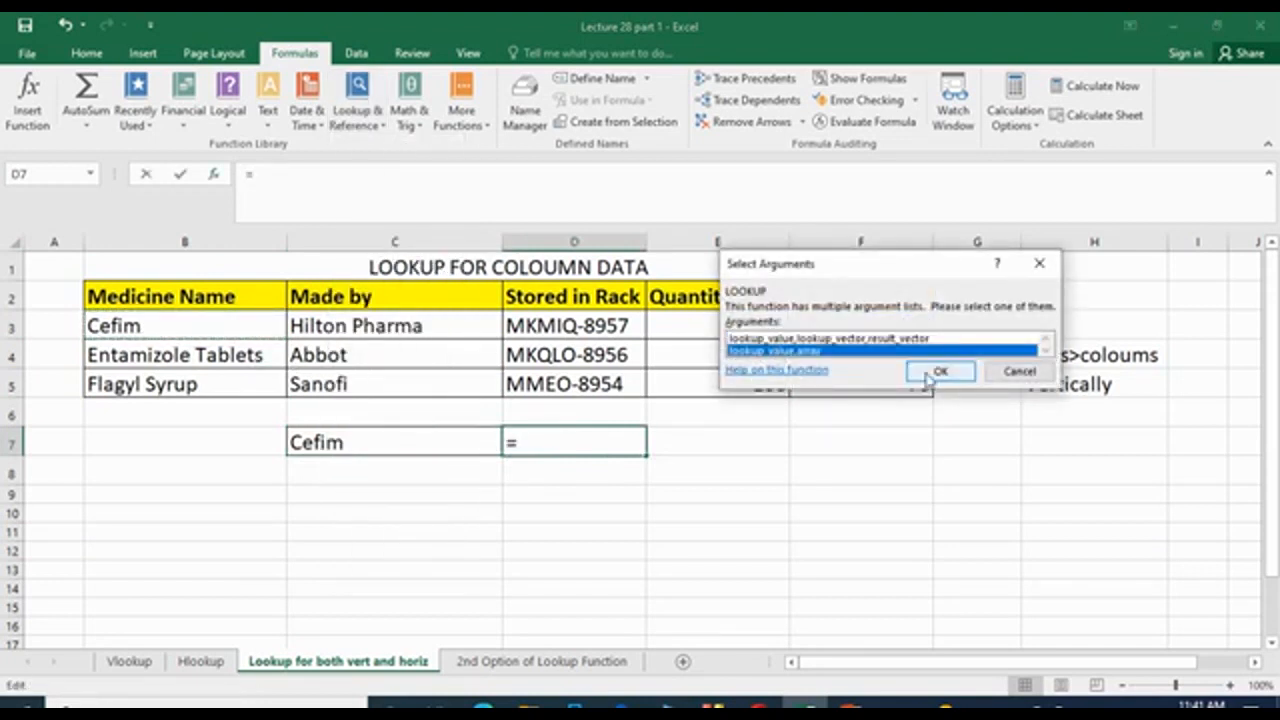
click(937, 372)
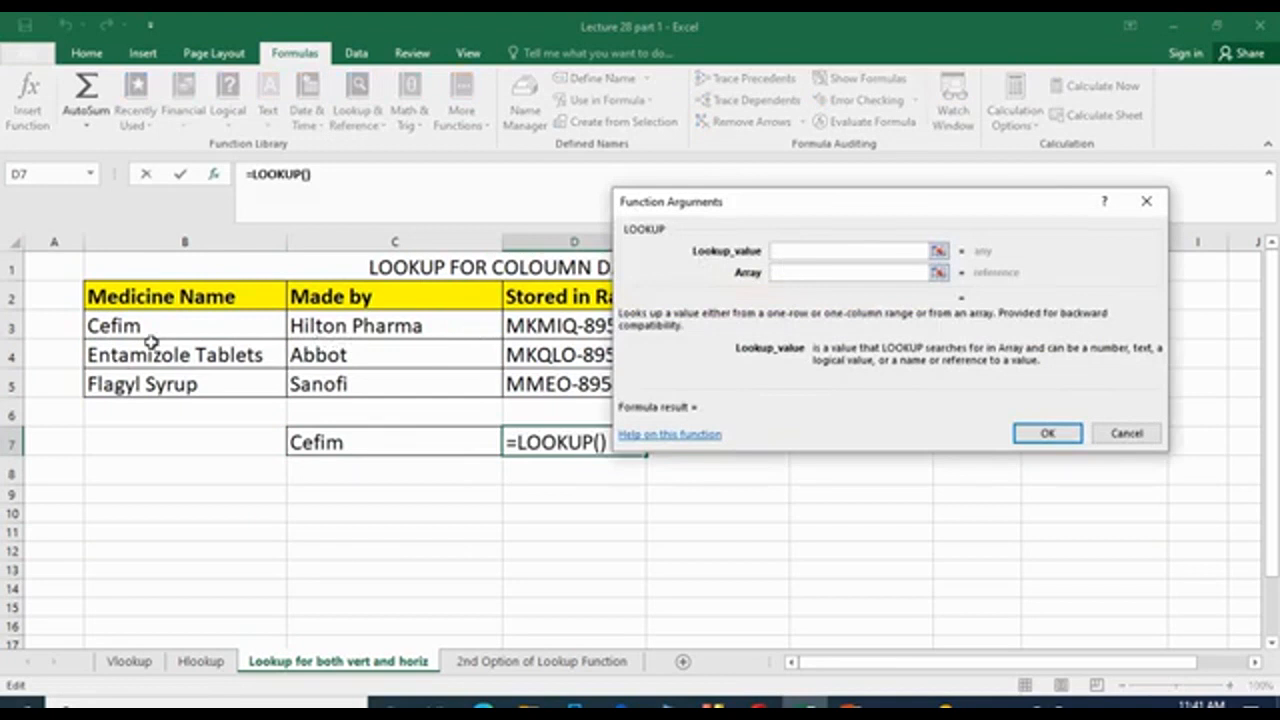
click(400, 440)
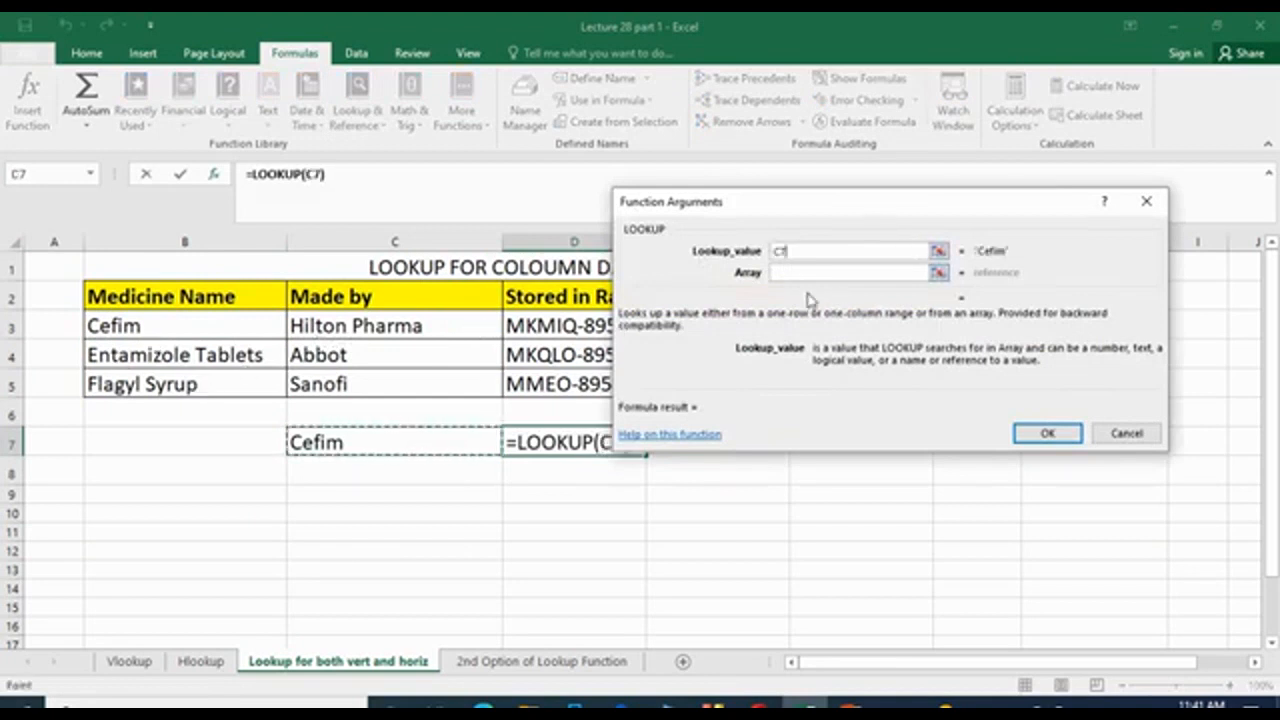
click(811, 274)
drag(190, 322, 857, 391)
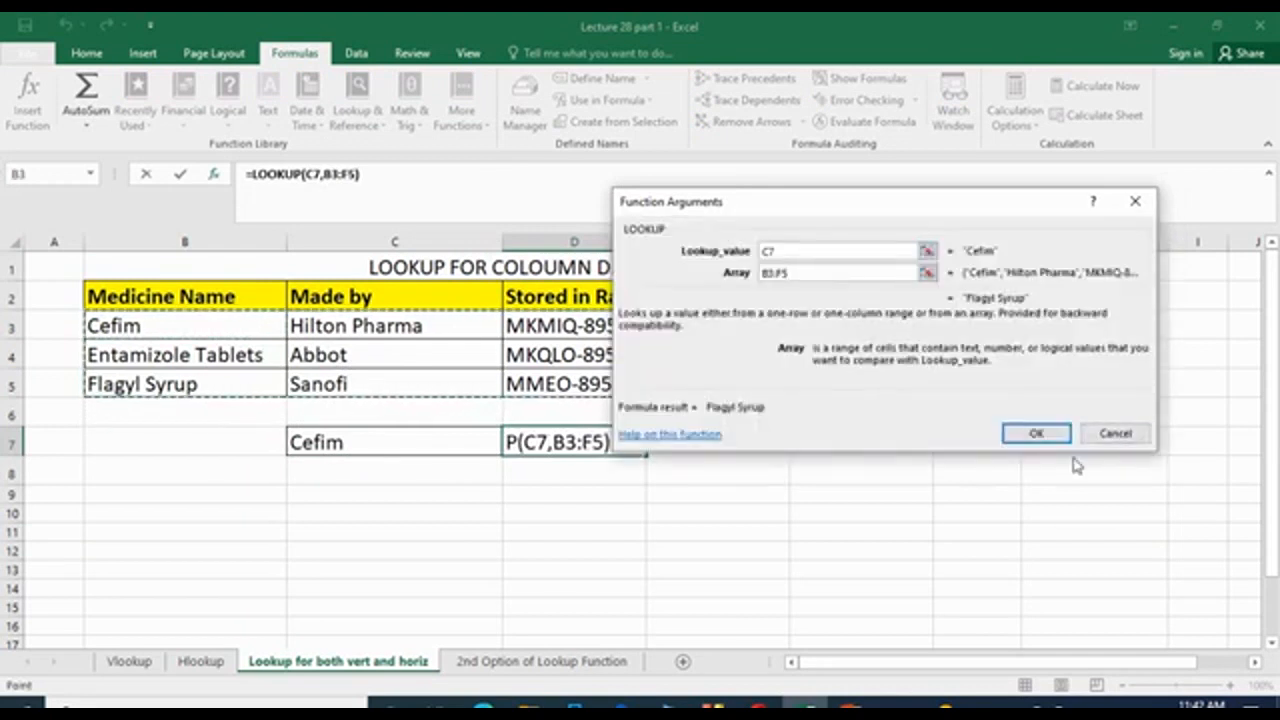
click(1034, 435)
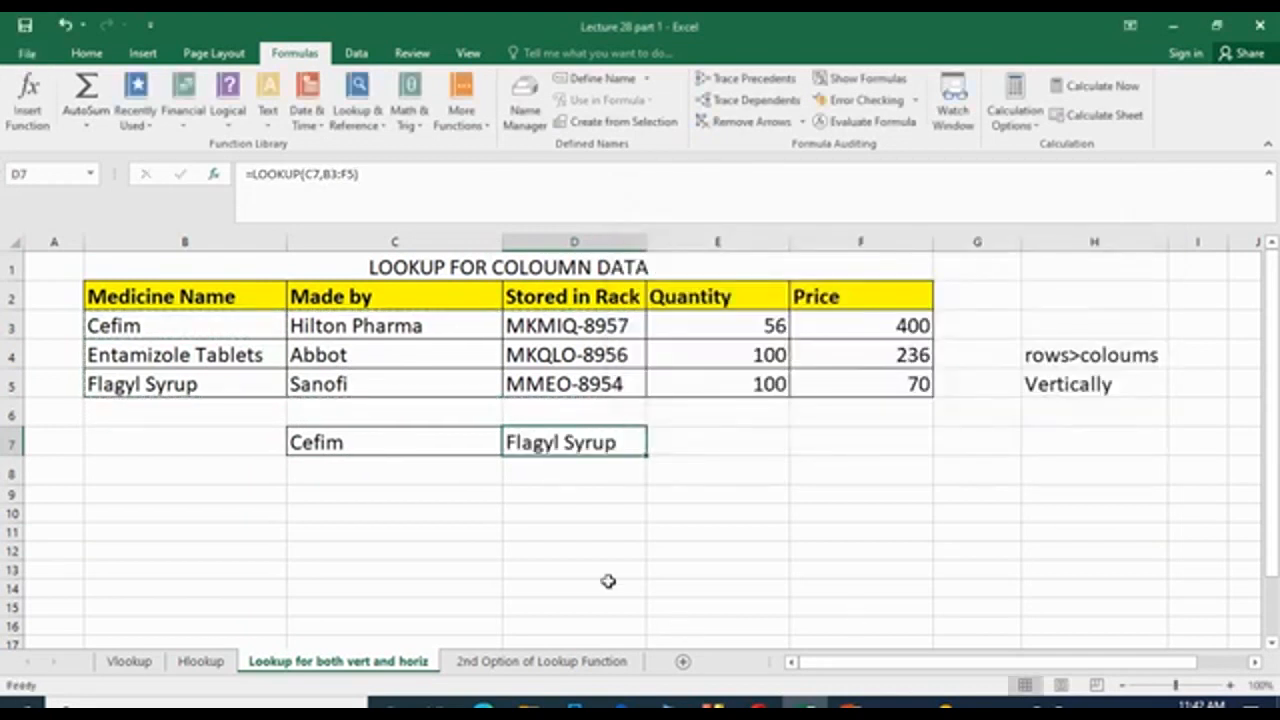
click(557, 535)
click(130, 325)
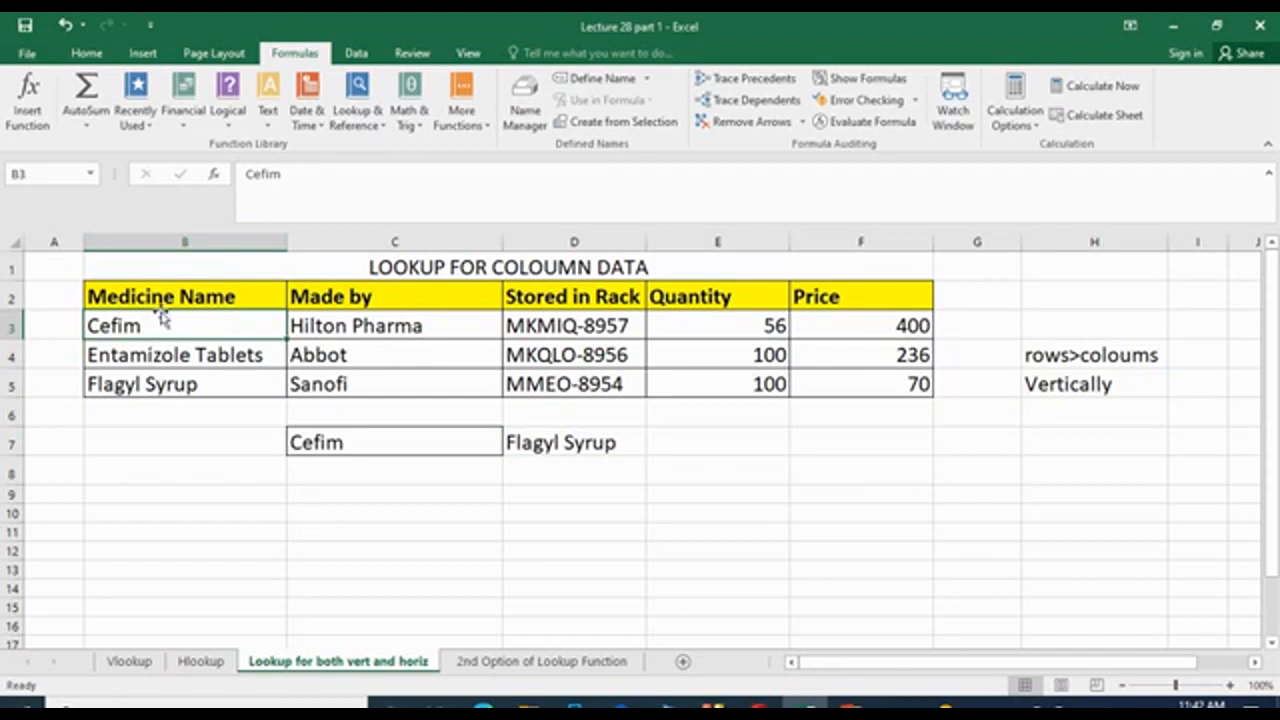
click(13, 324)
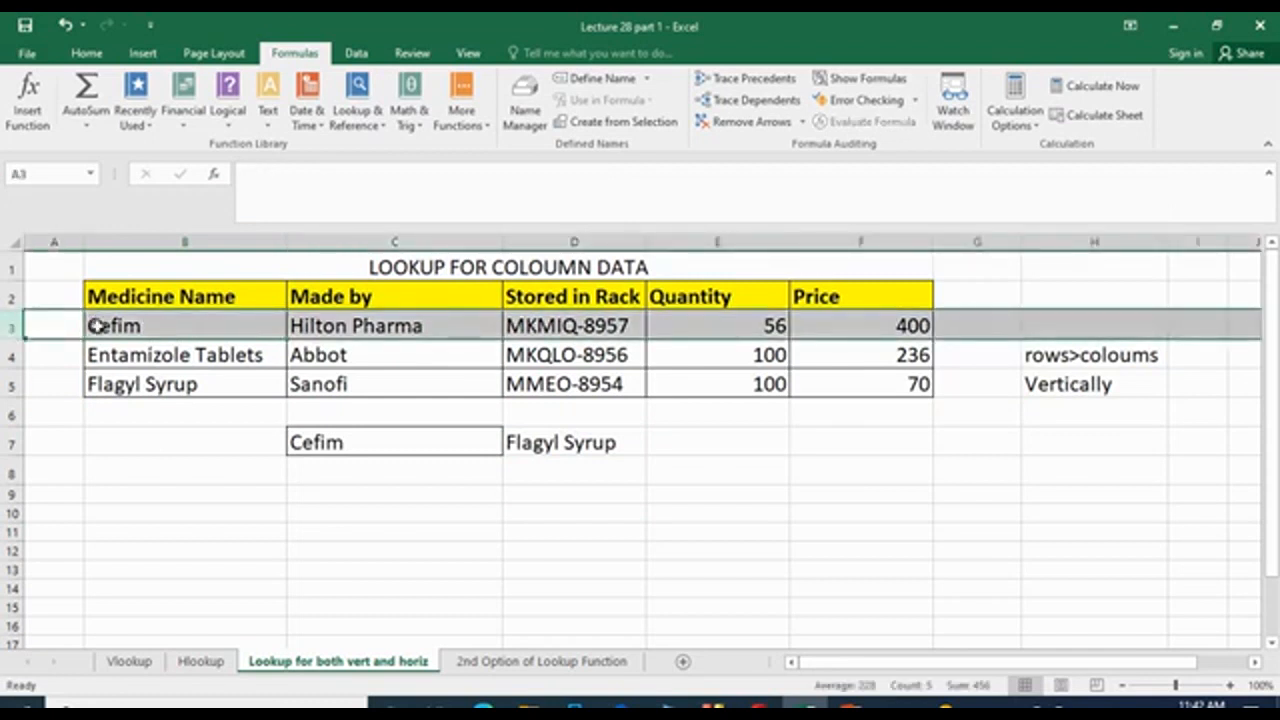
click(160, 388)
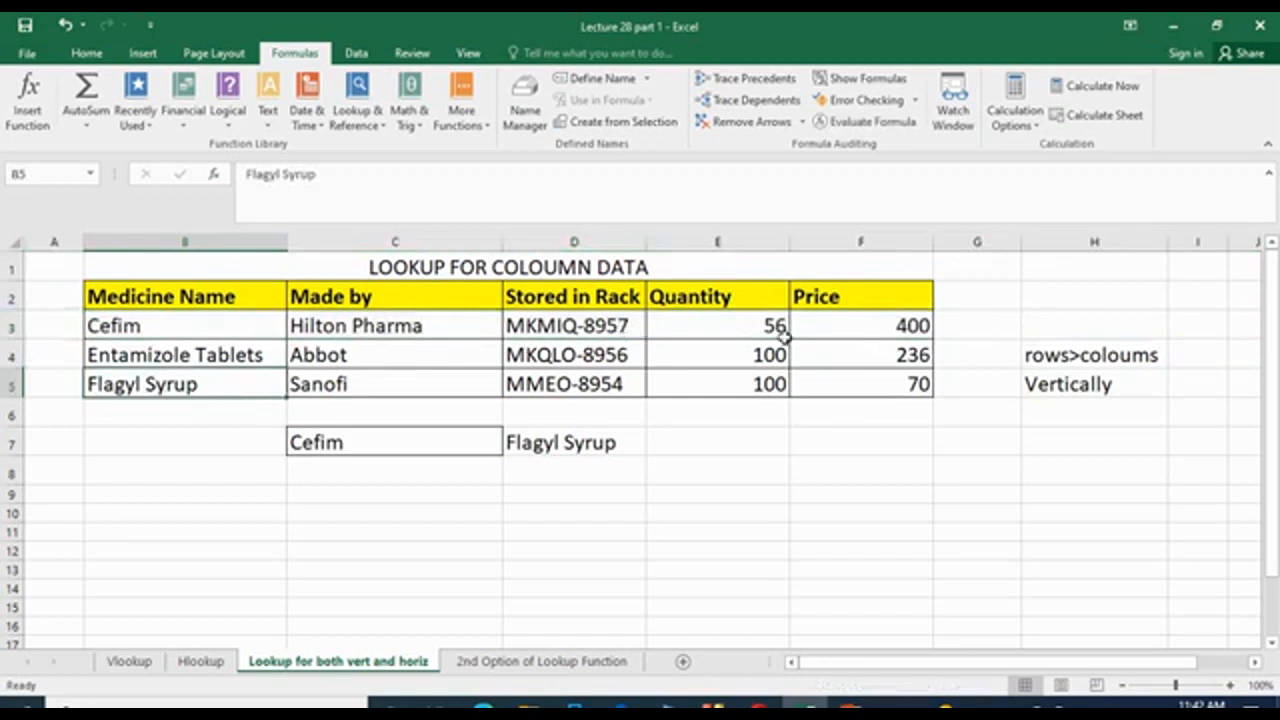
click(461, 331)
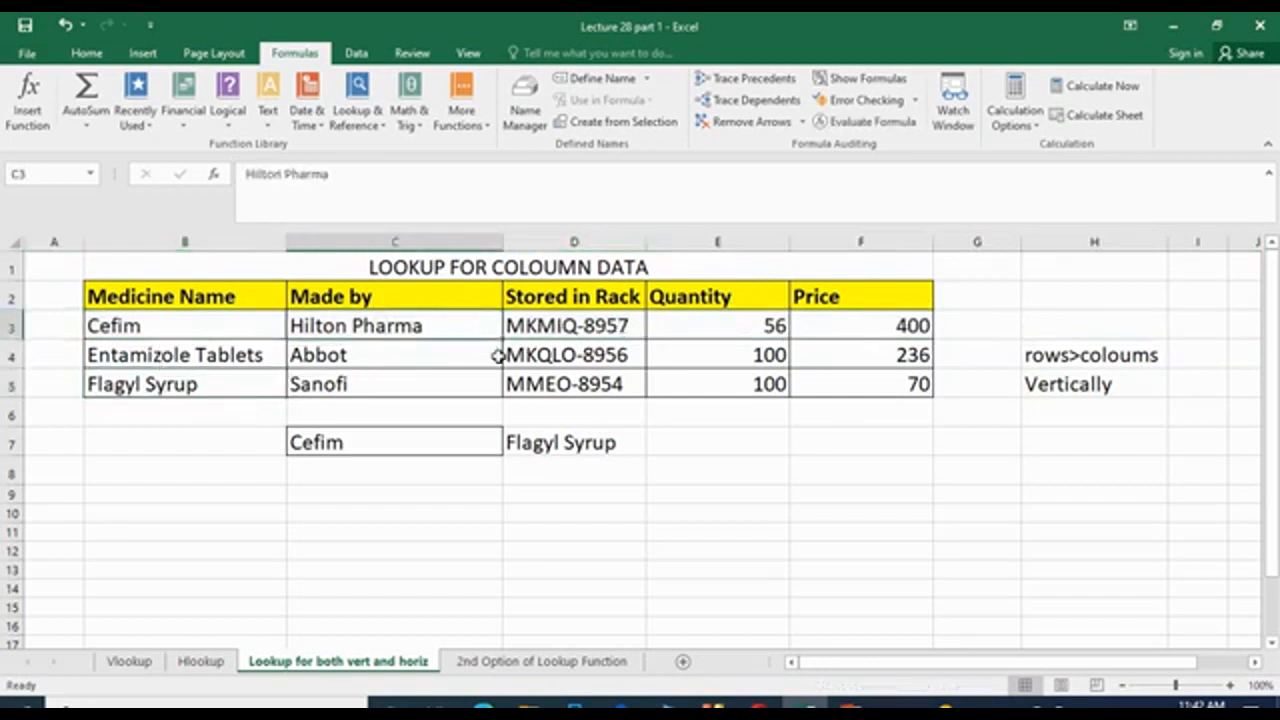
click(580, 335)
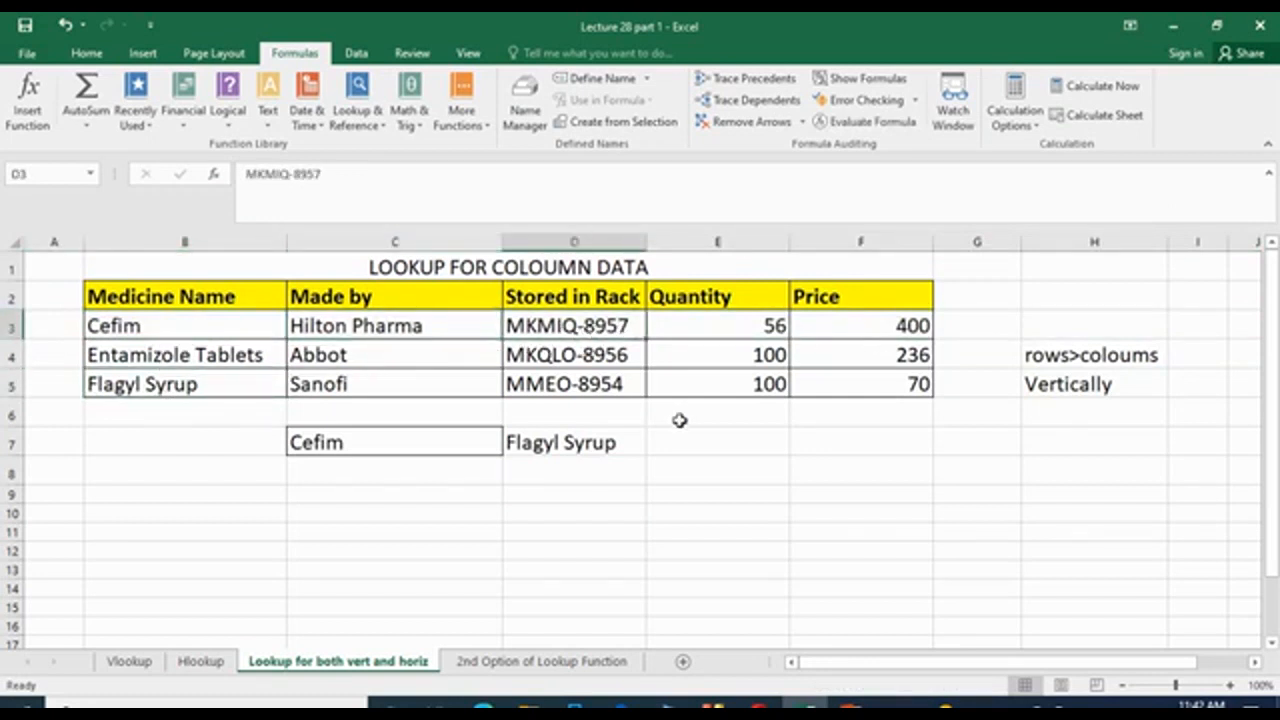
Copy Cefim's rack code MKMIQ-8957 from D3 into the lookup cell C7.
click(588, 347)
key(ctrl+c)
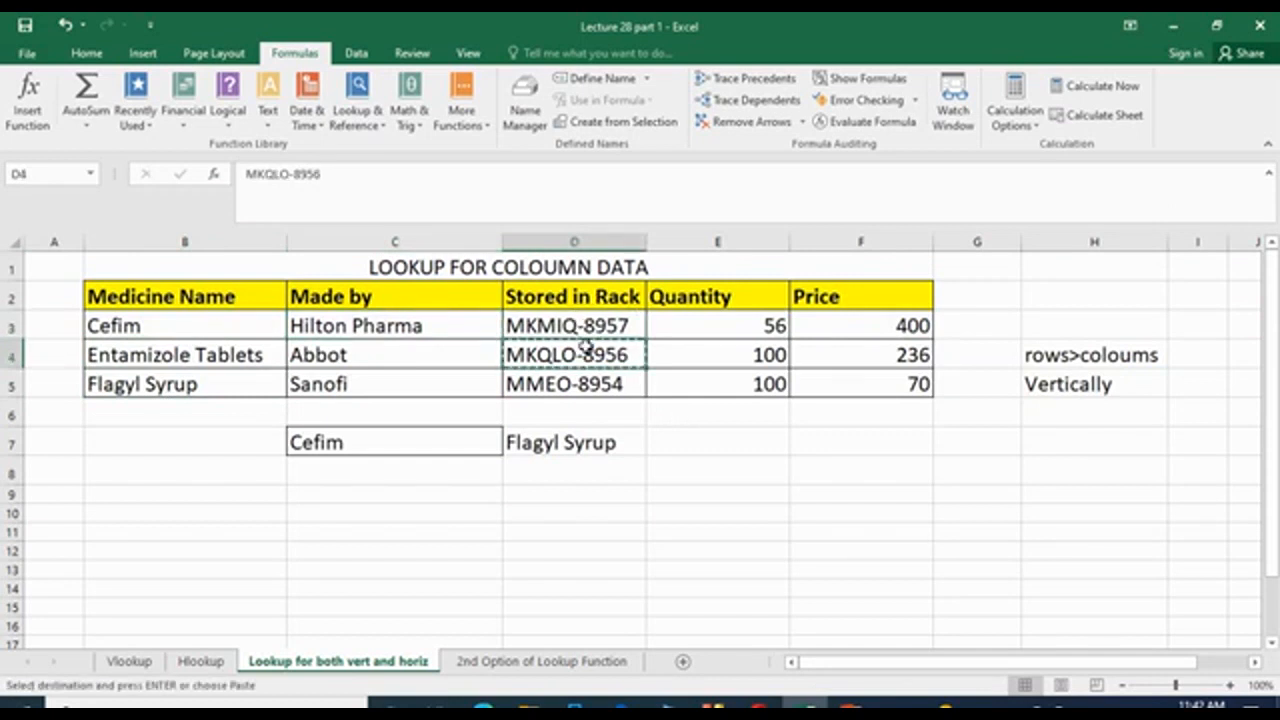
click(606, 328)
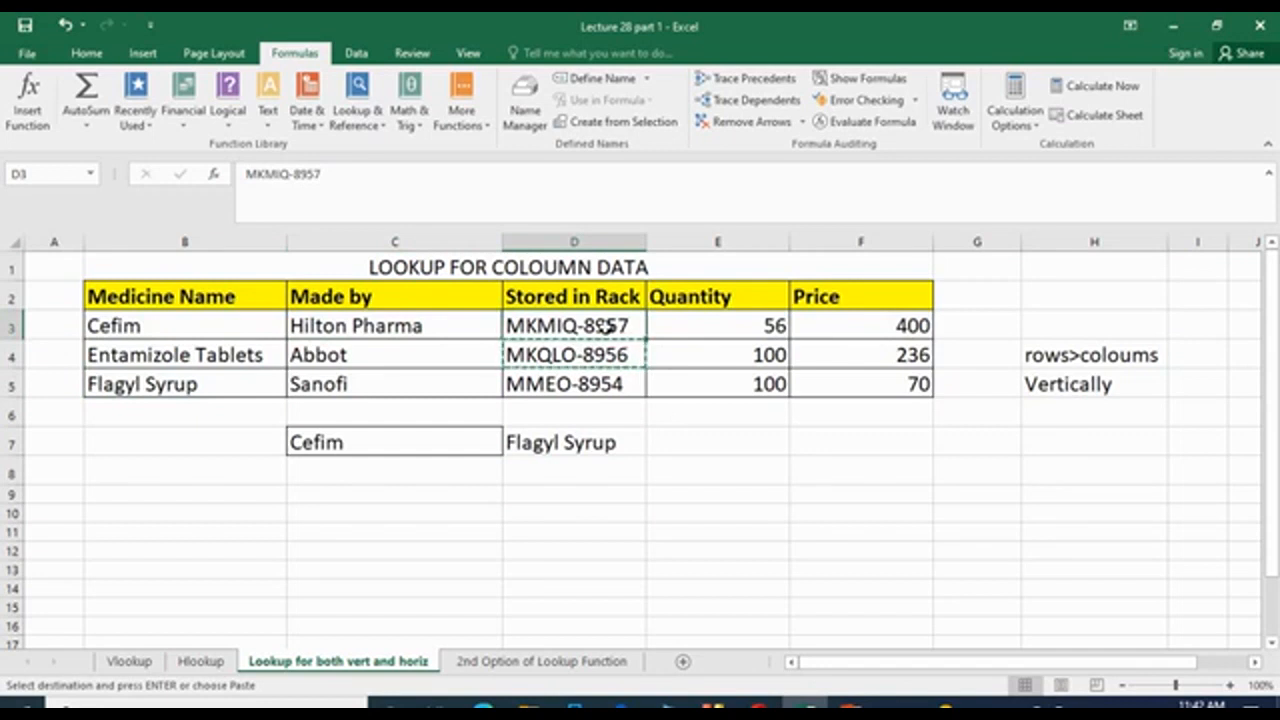
key(ctrl+c)
click(424, 438)
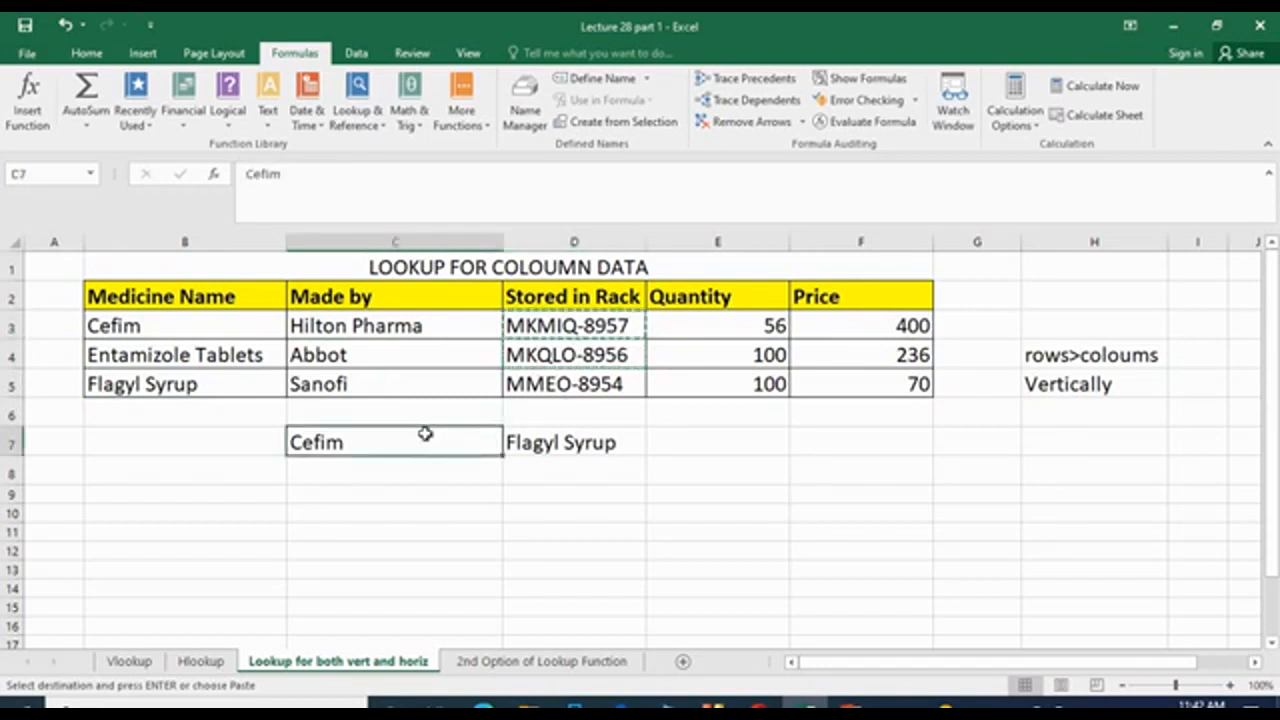
key(ctrl+v)
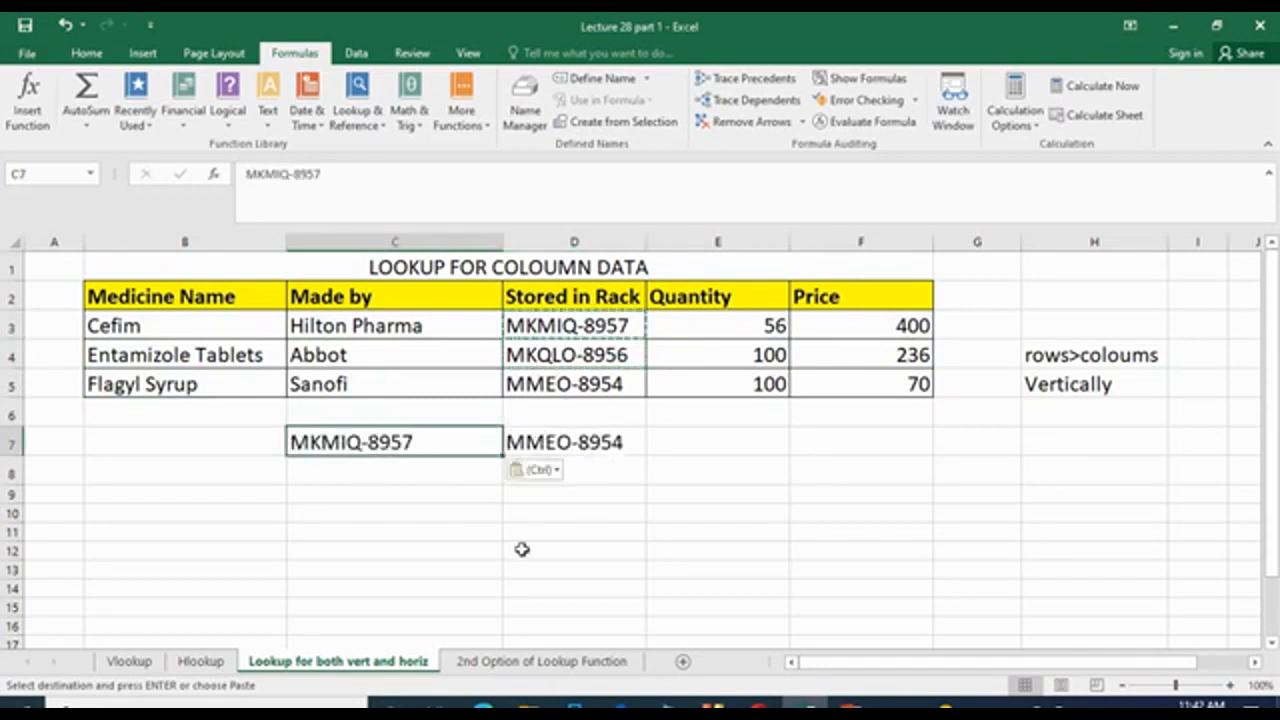
click(612, 388)
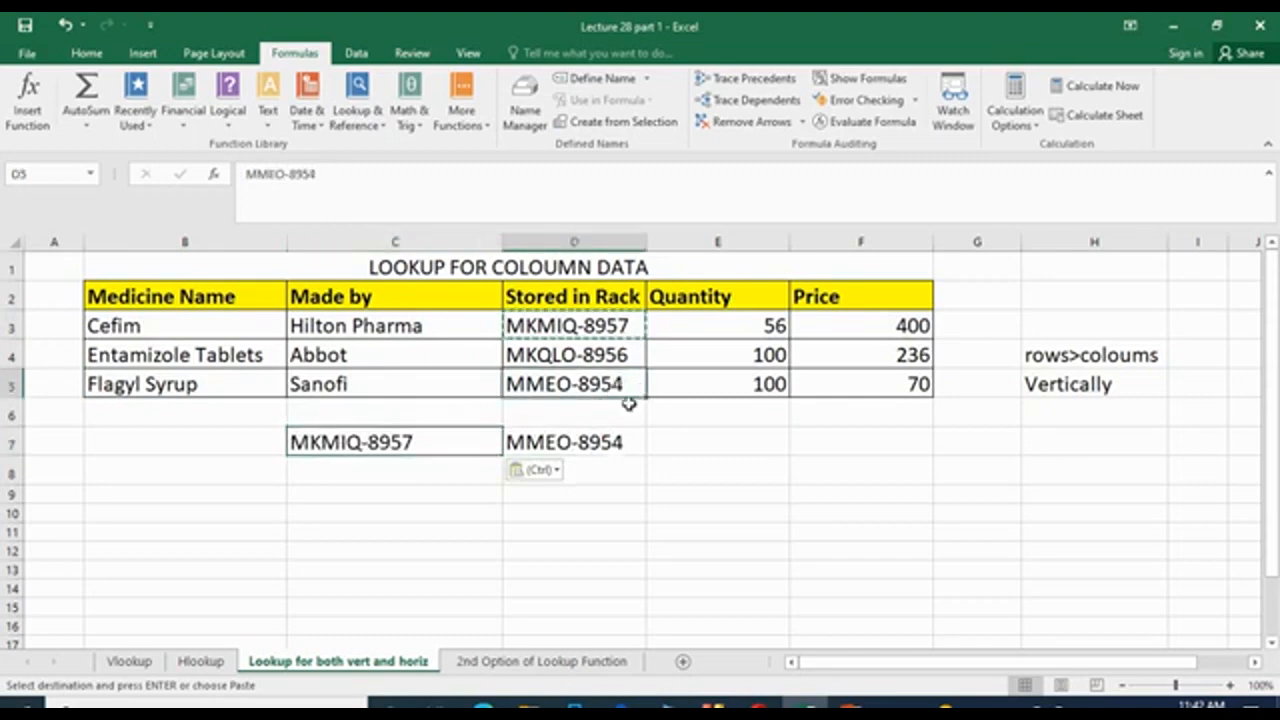
Open the 2nd Option of Lookup Function sheet and examine how salary levels match bonus percentages in columns F and G.
key(ctrl+Page_Down)
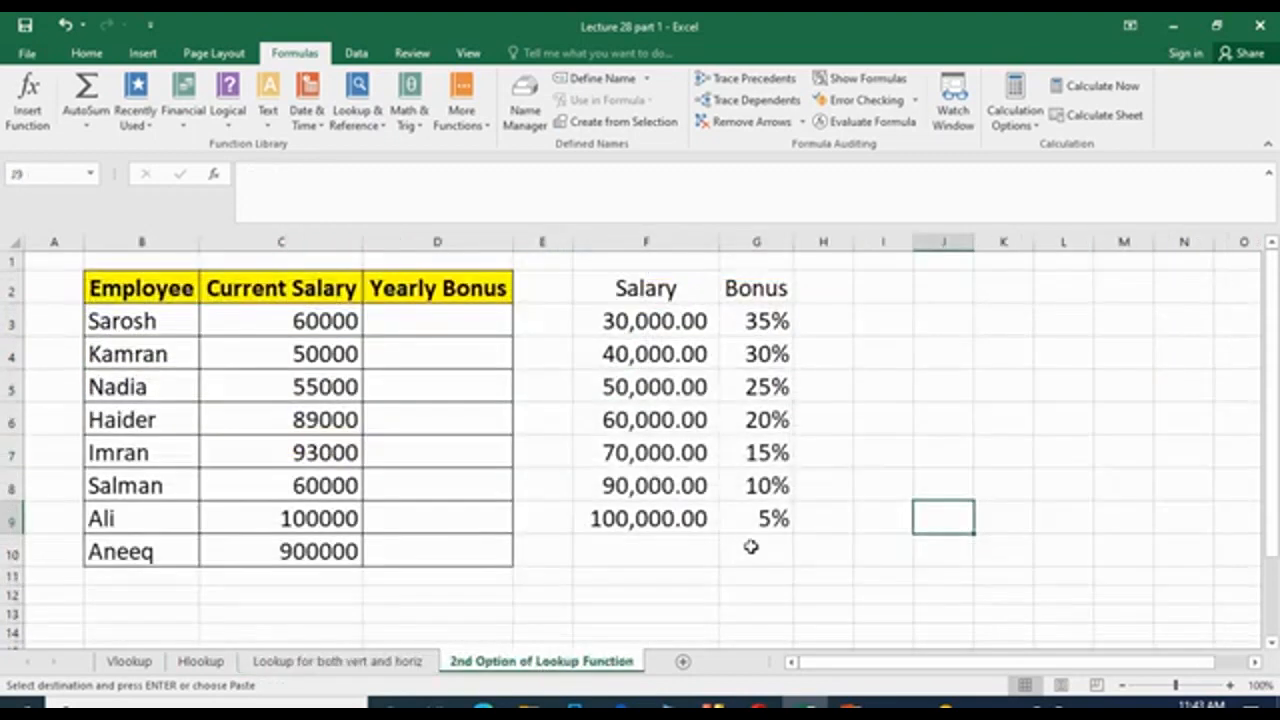
click(744, 572)
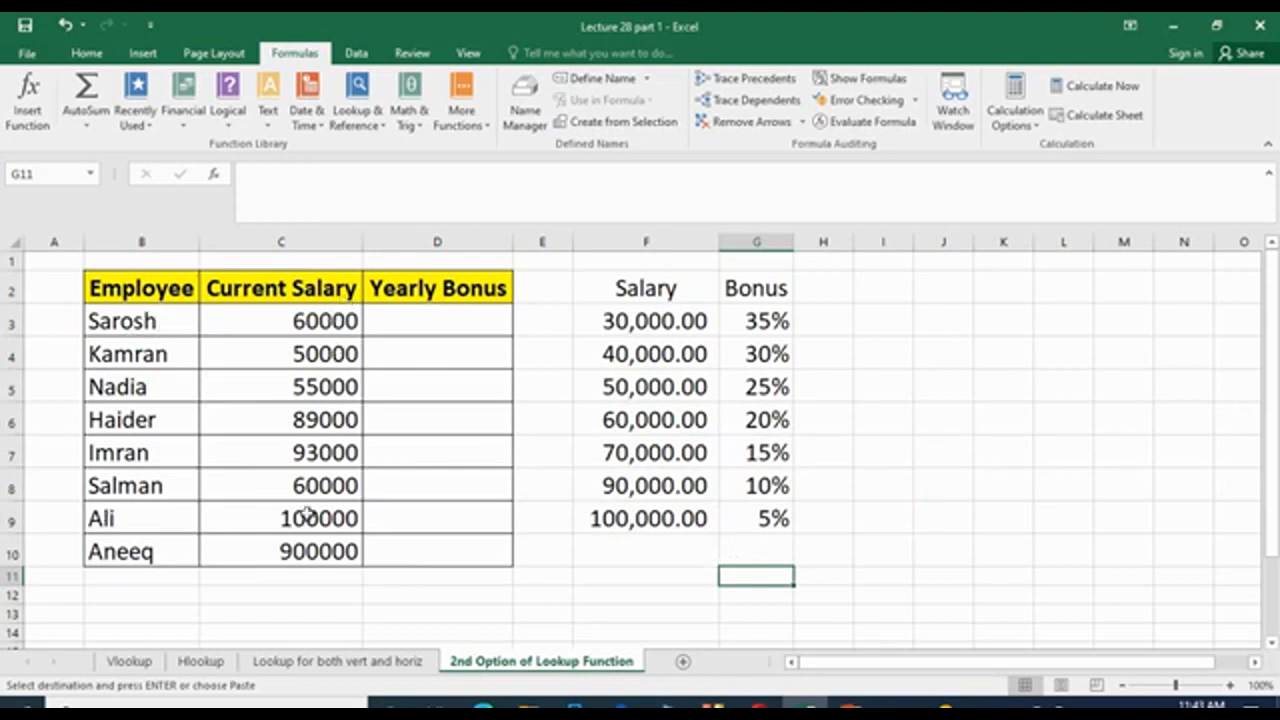
click(406, 321)
drag(859, 481, 877, 466)
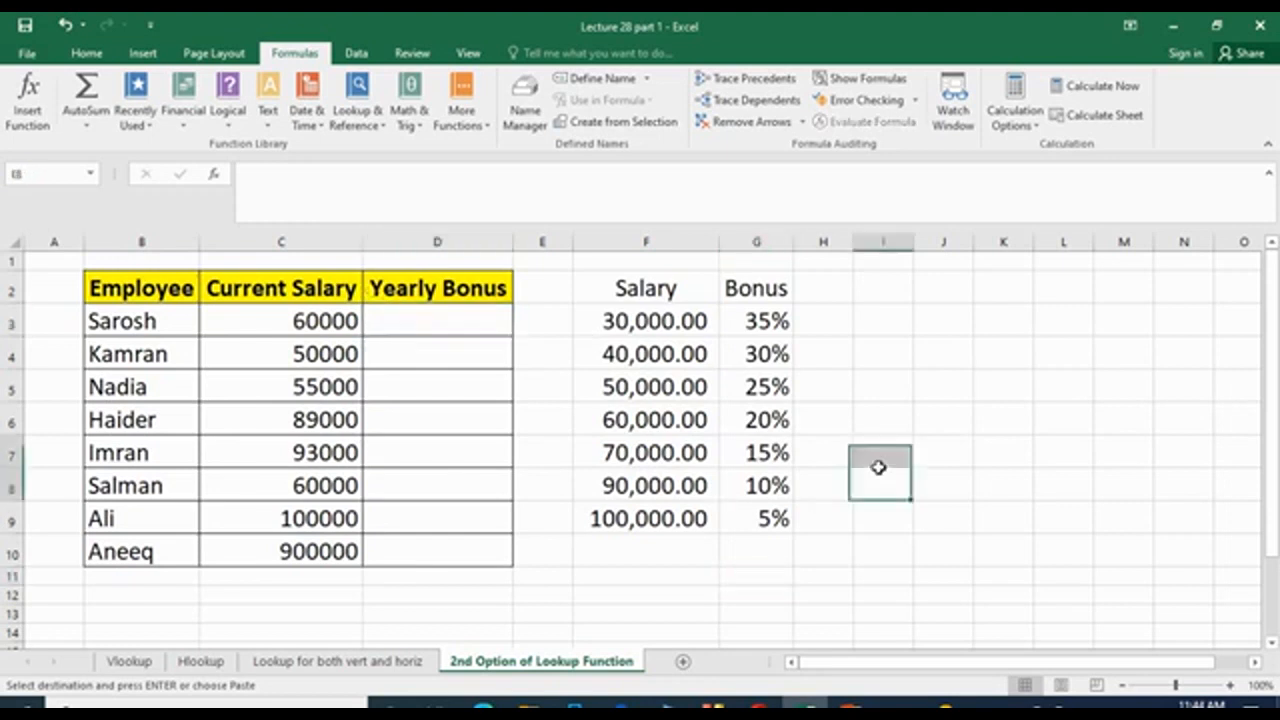
click(703, 314)
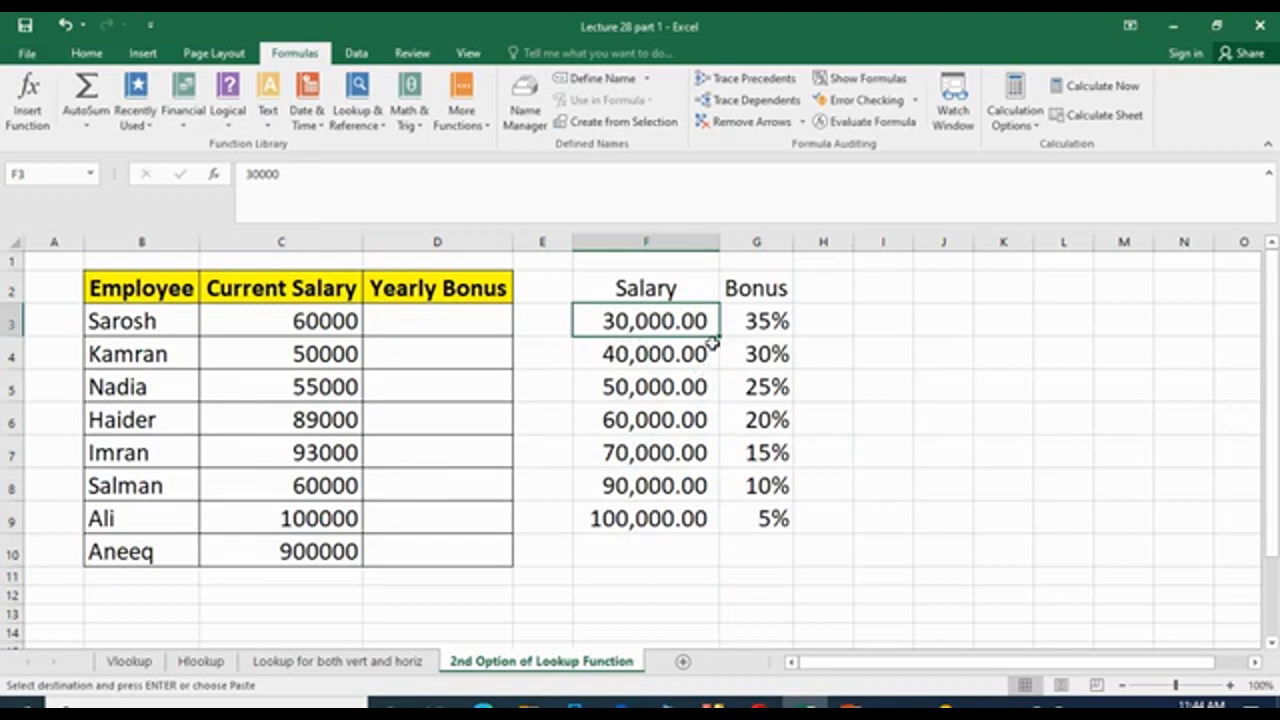
click(768, 330)
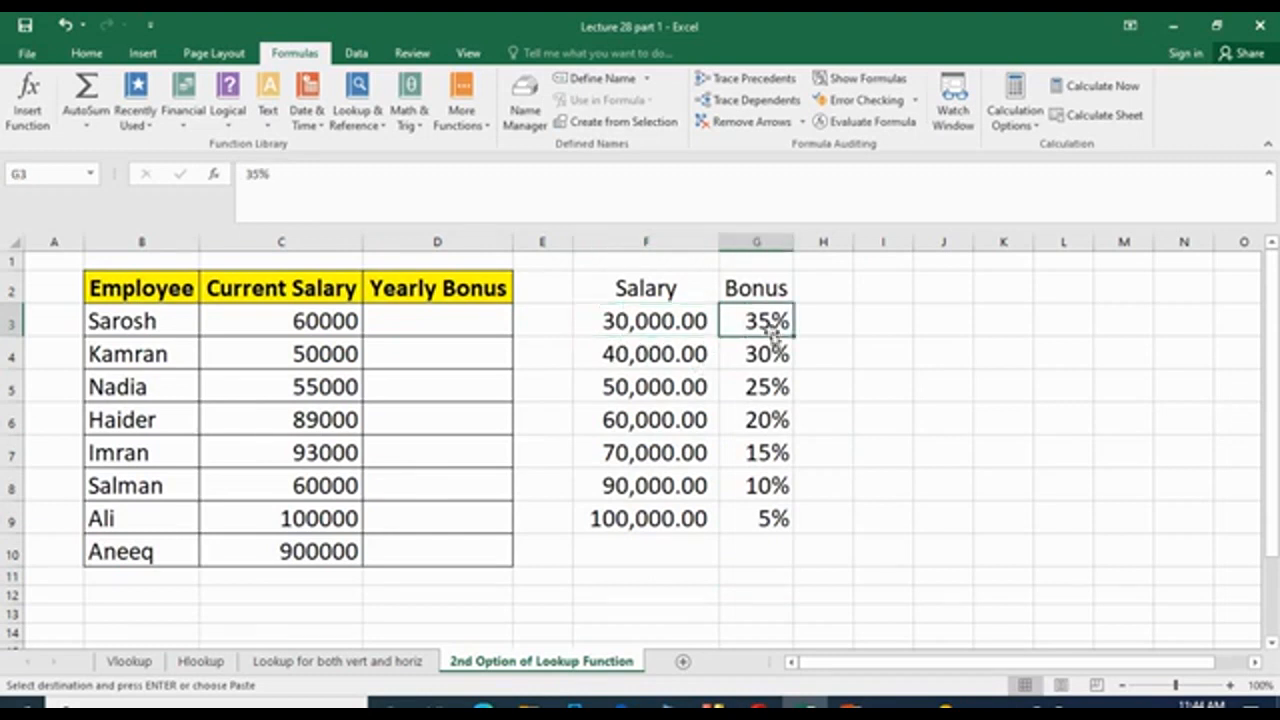
click(666, 360)
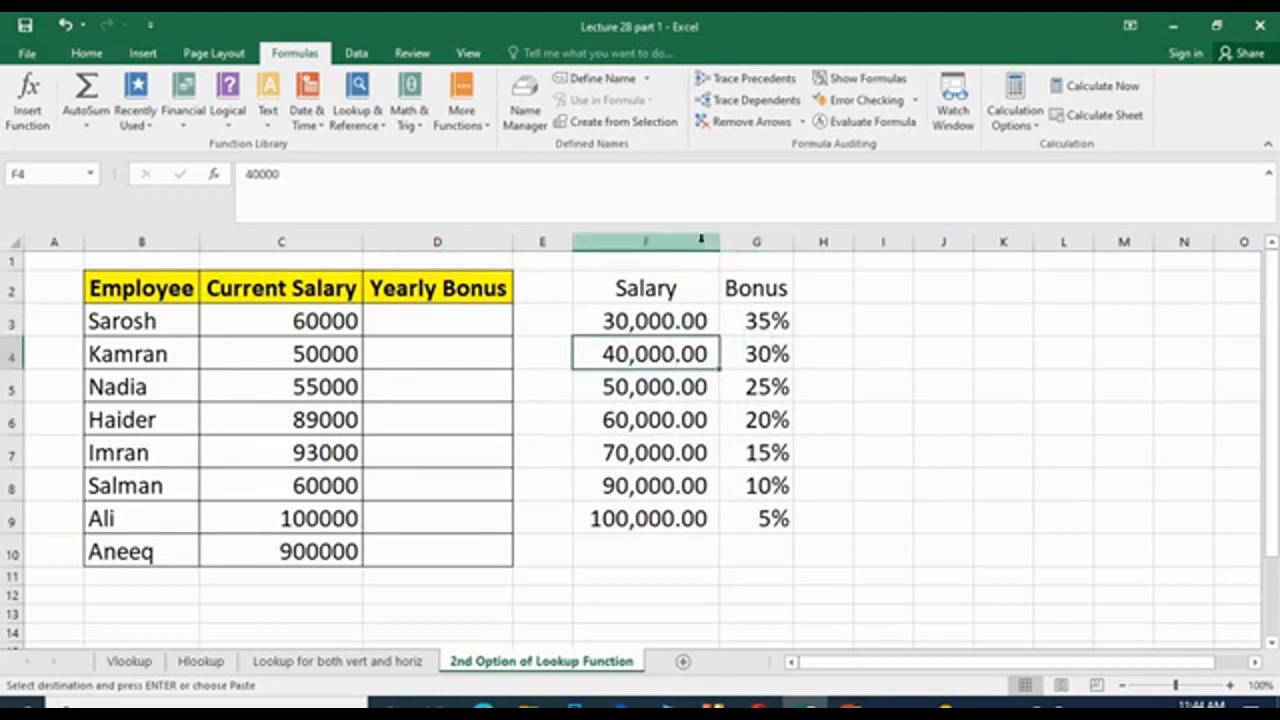
click(764, 354)
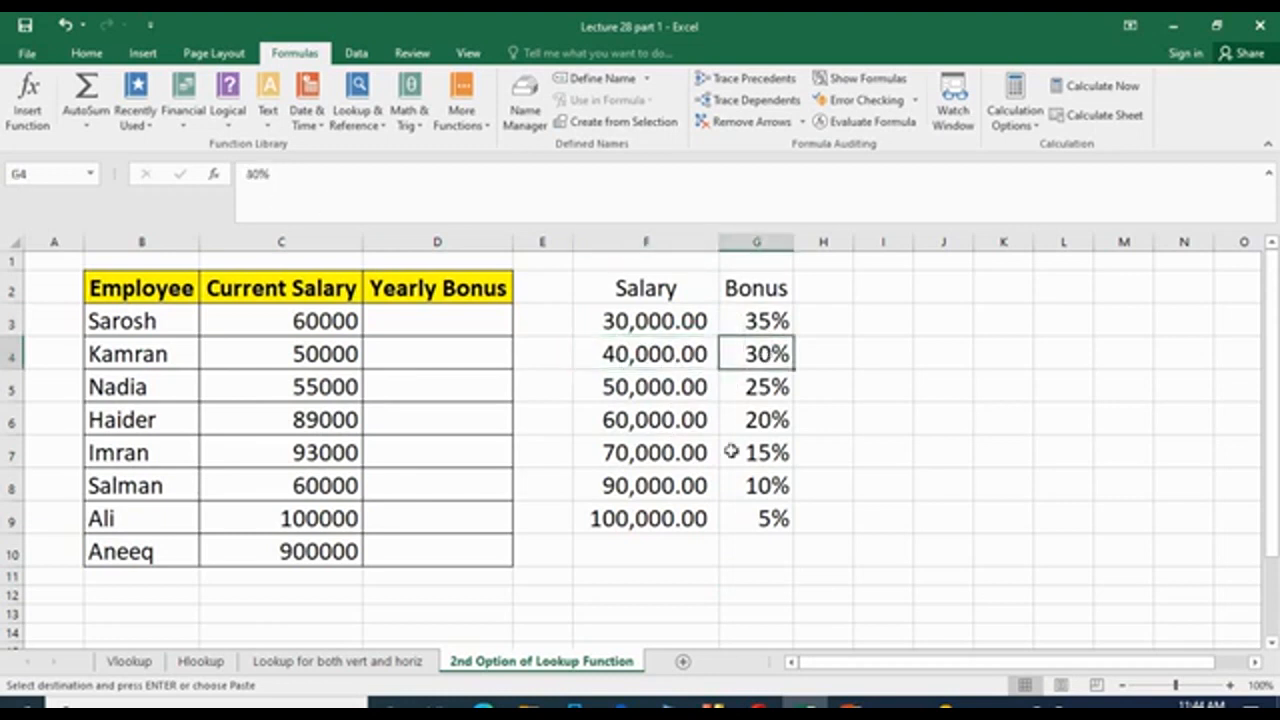
click(647, 381)
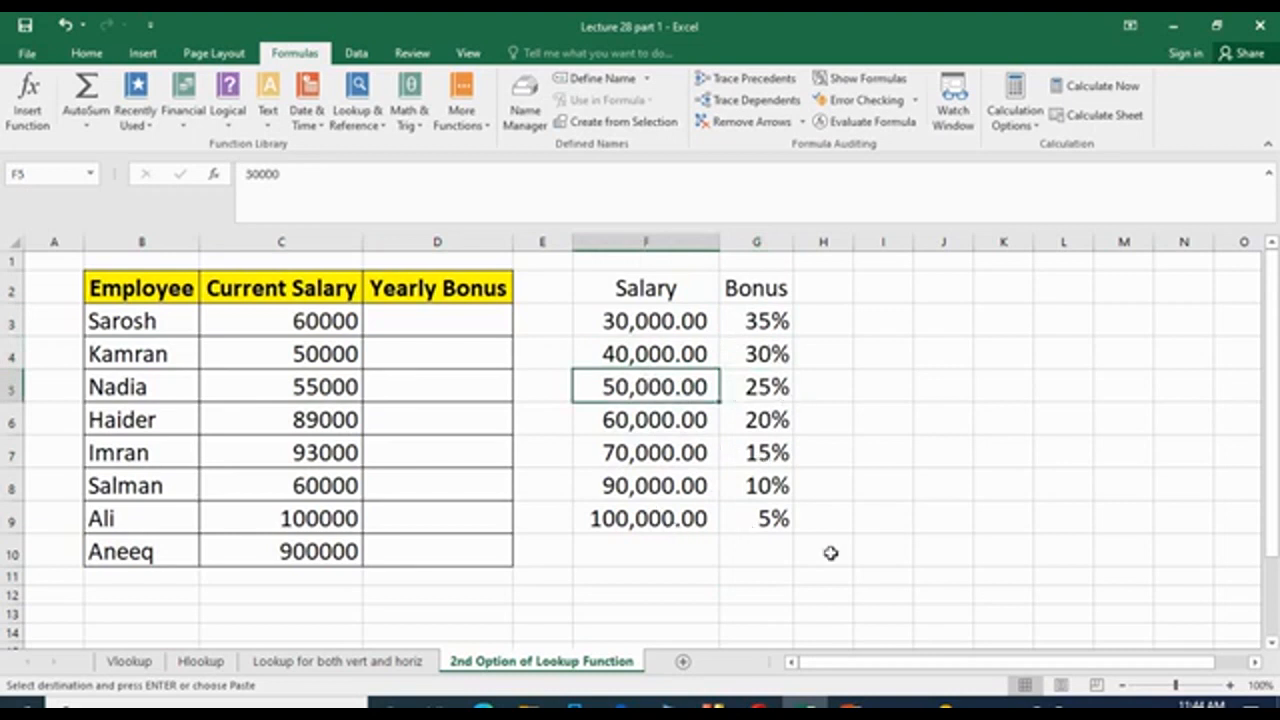
click(970, 575)
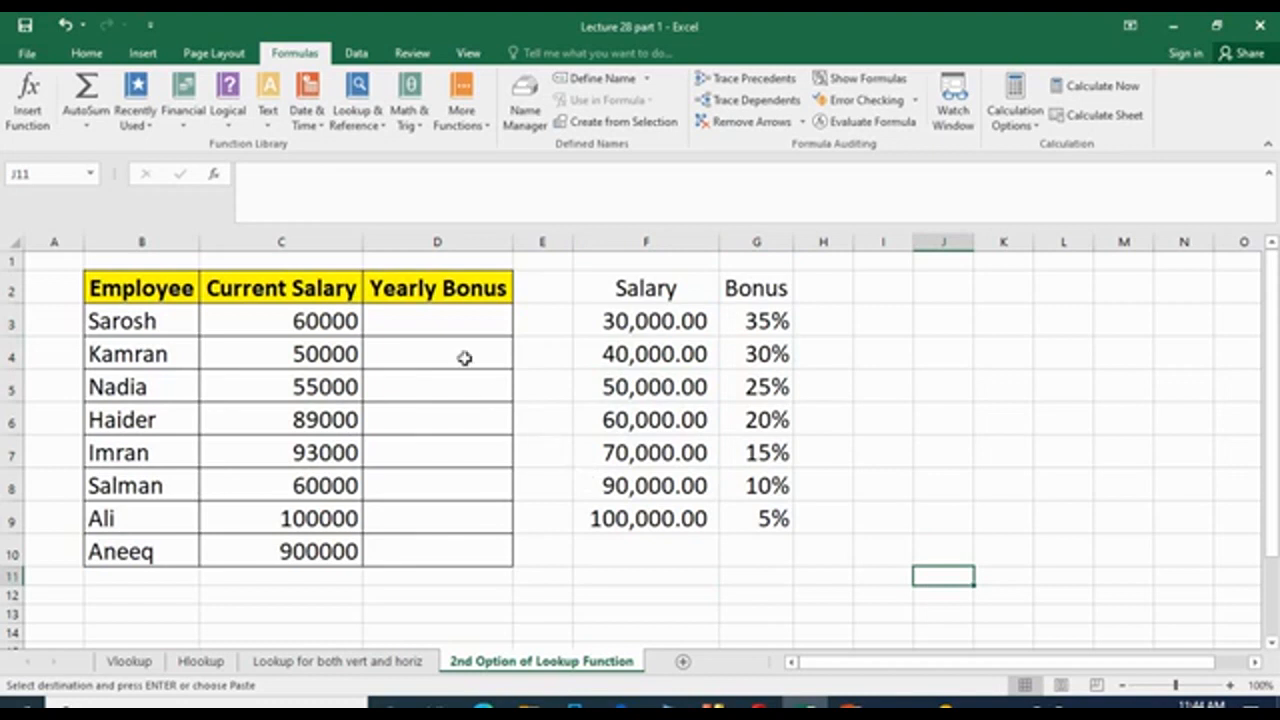
Enter a vector-form LOOKUP in D3 with lookup value C3, lookup vector F3:F9 and result vector G3:G9.
click(470, 323)
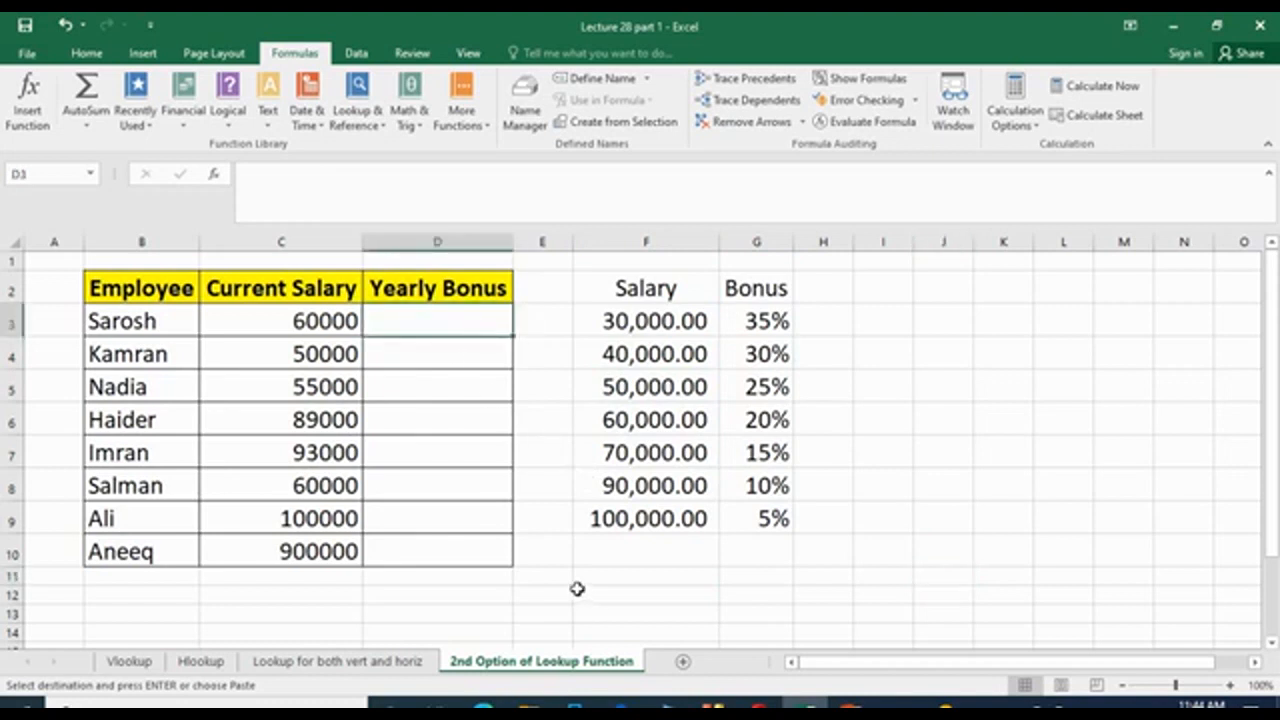
click(367, 126)
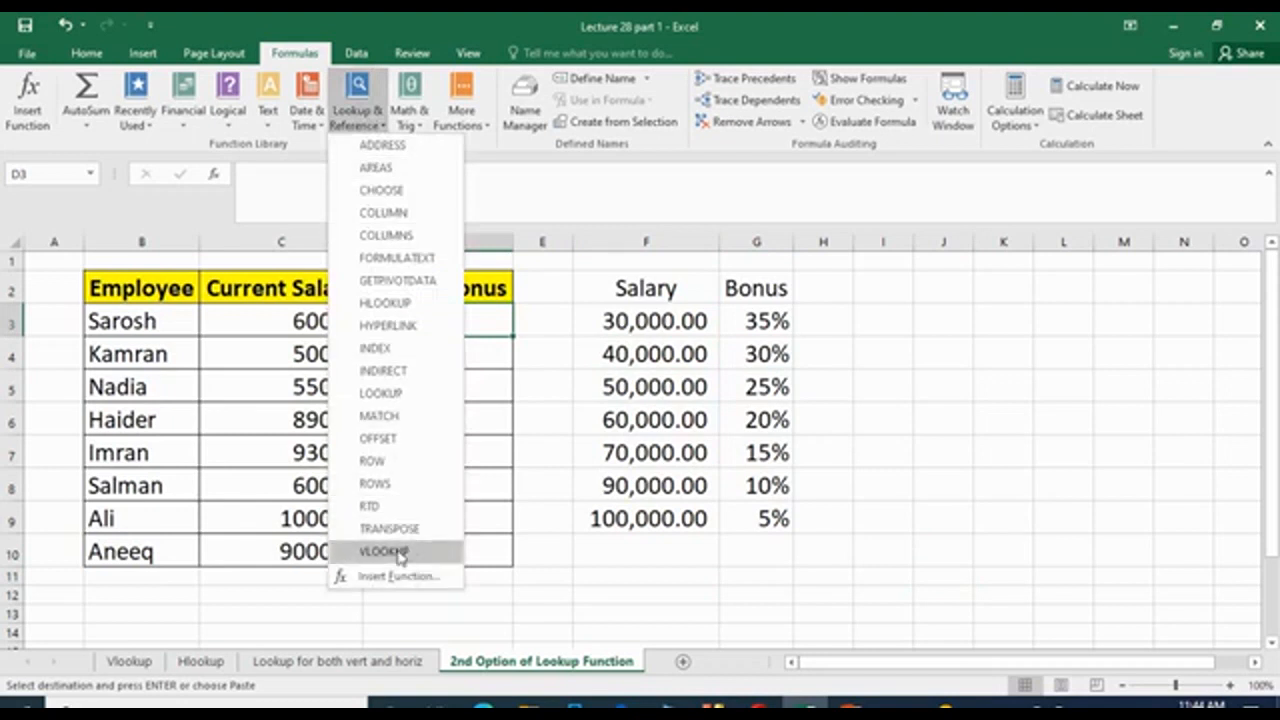
click(417, 394)
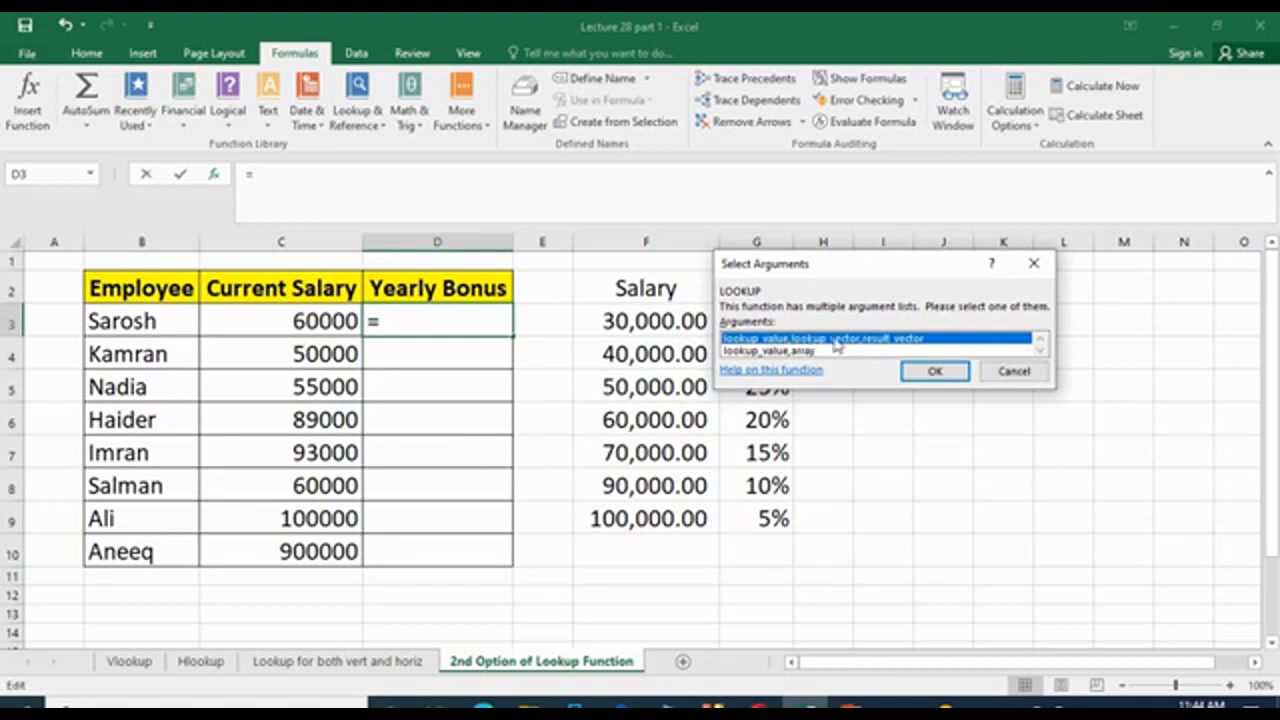
key(Return)
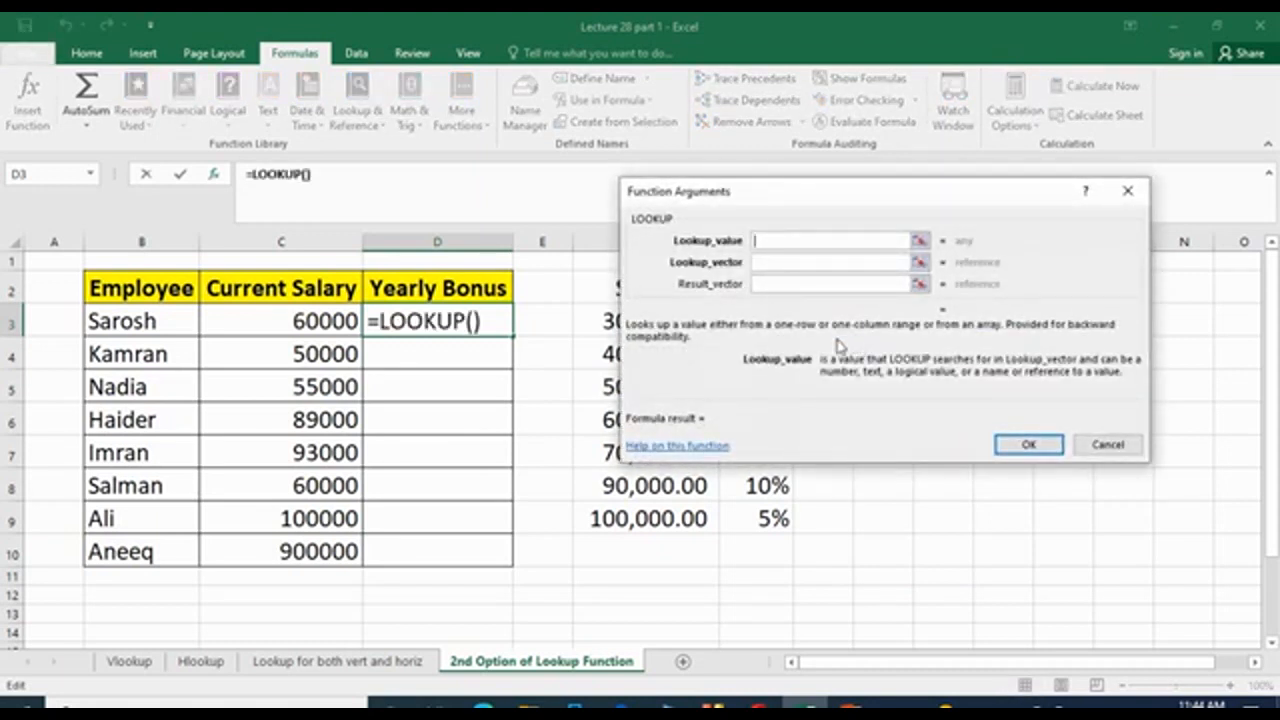
click(278, 330)
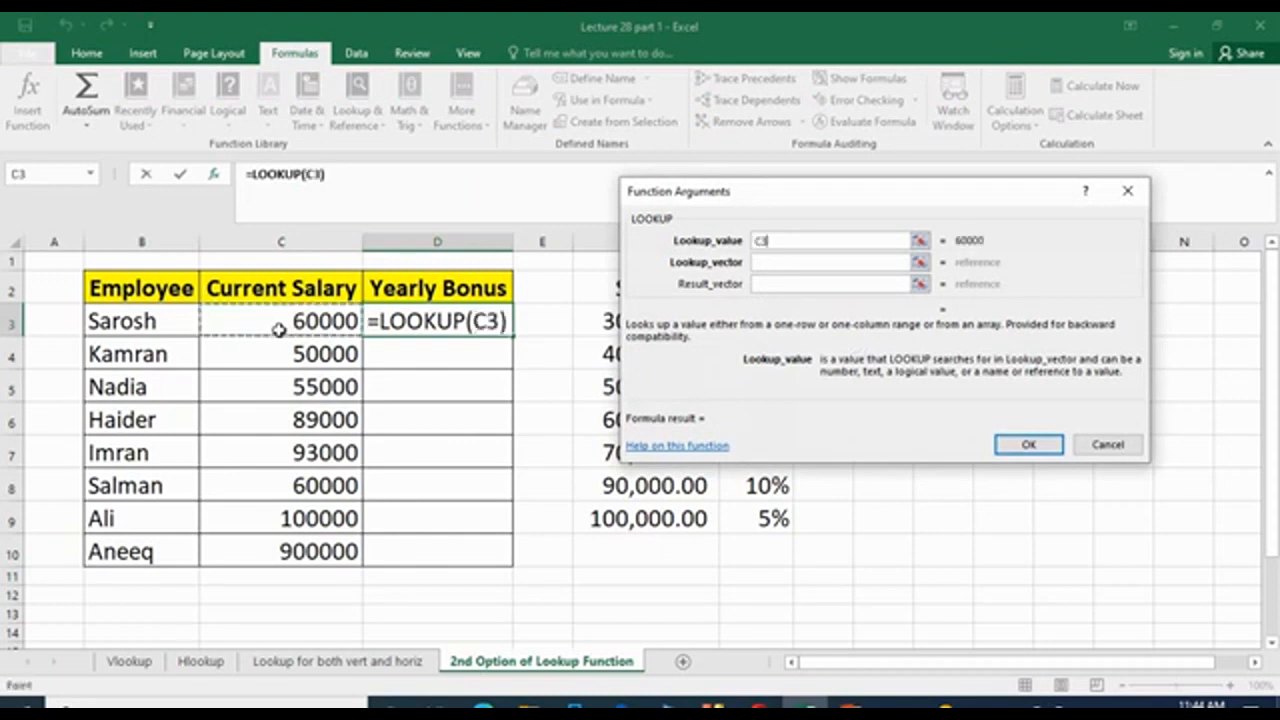
click(848, 261)
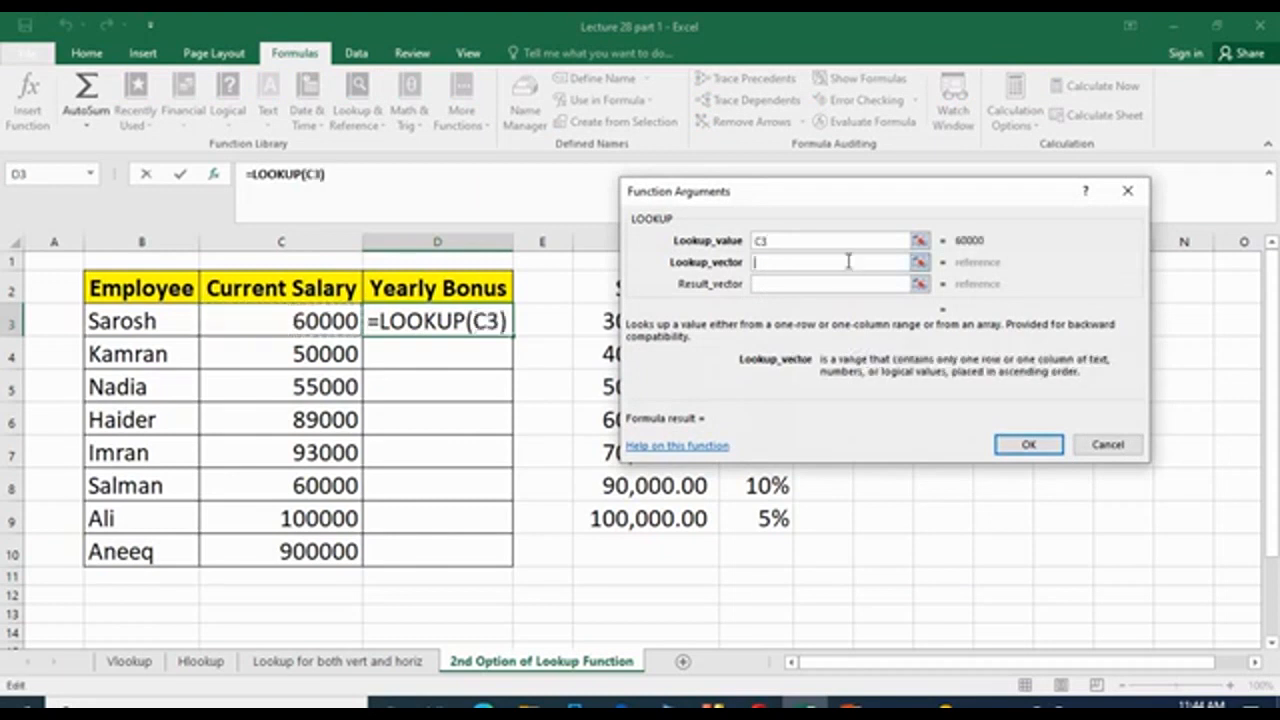
drag(863, 192, 148, 174)
drag(637, 316, 651, 514)
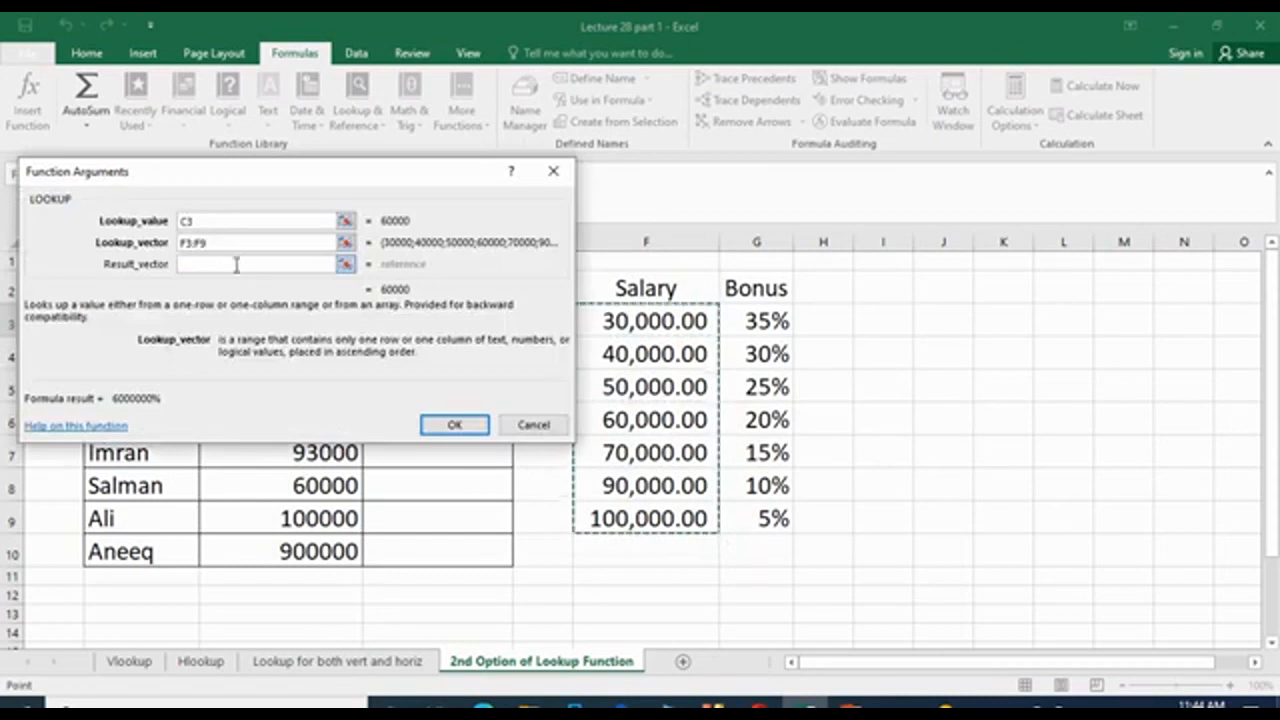
click(237, 263)
drag(783, 315, 772, 522)
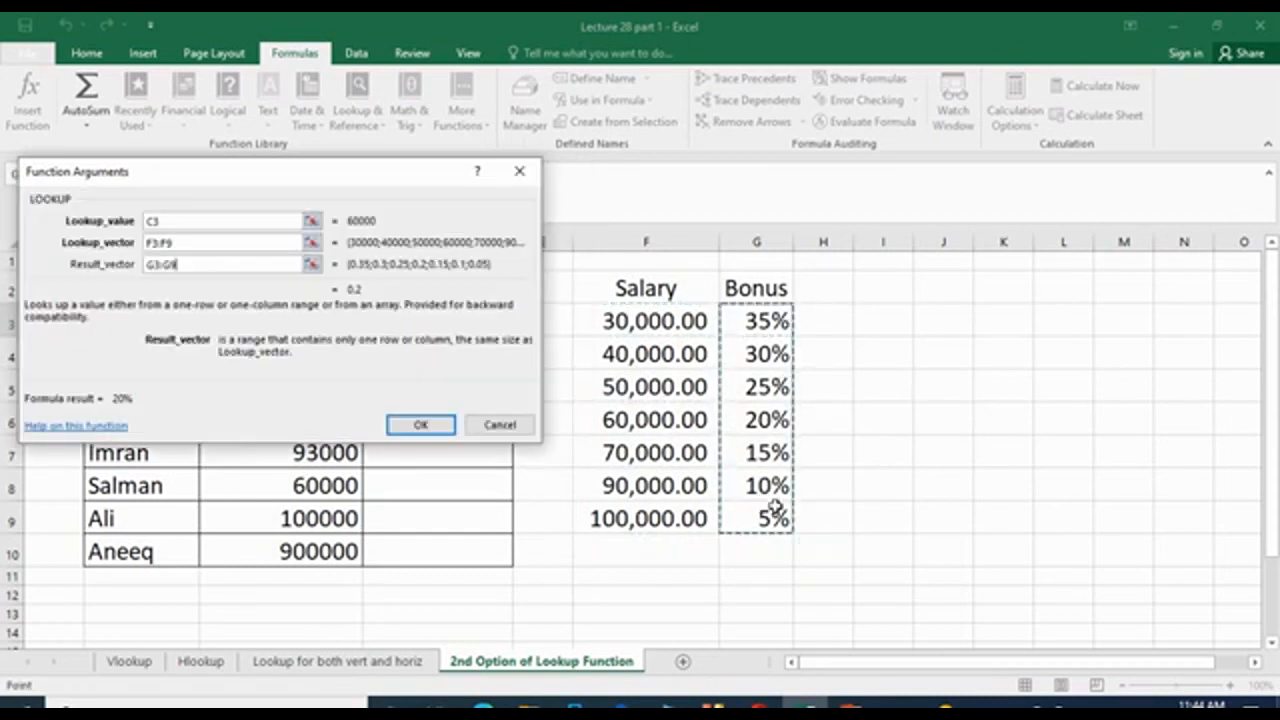
click(417, 424)
click(930, 420)
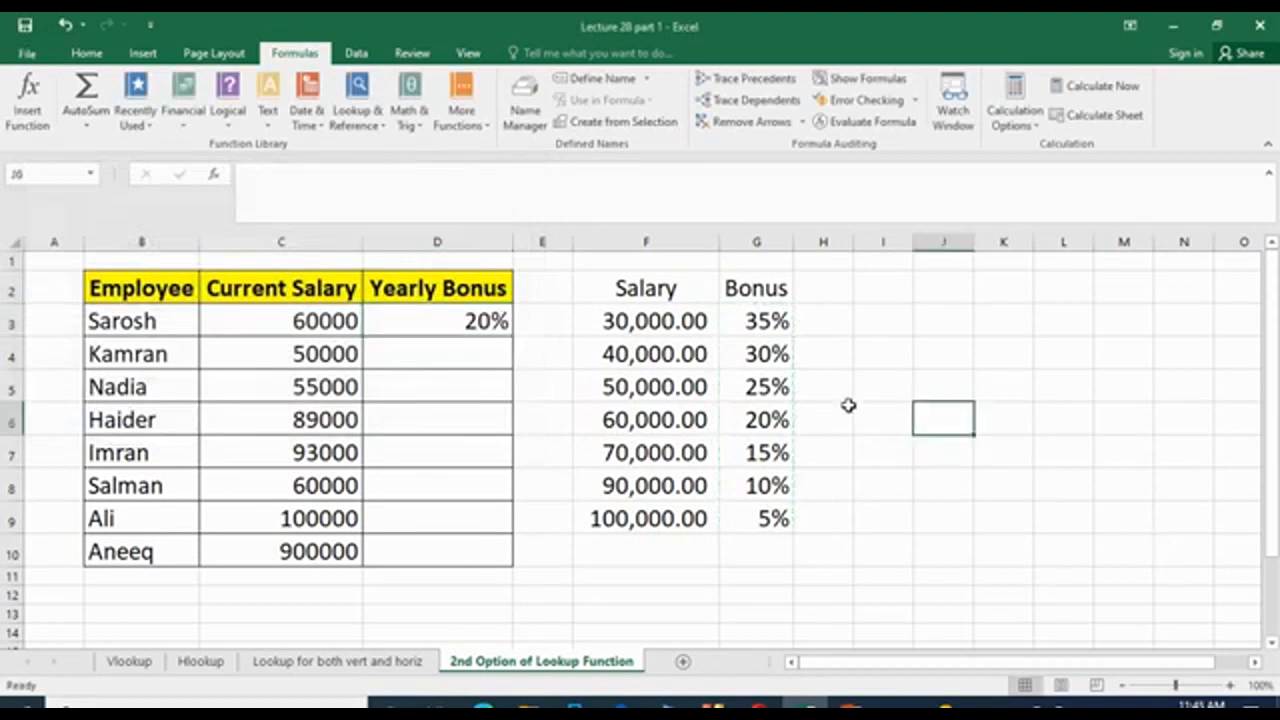
Fill the relative-reference LOOKUP formula from D3 down the Yearly Bonus column through D10.
click(318, 320)
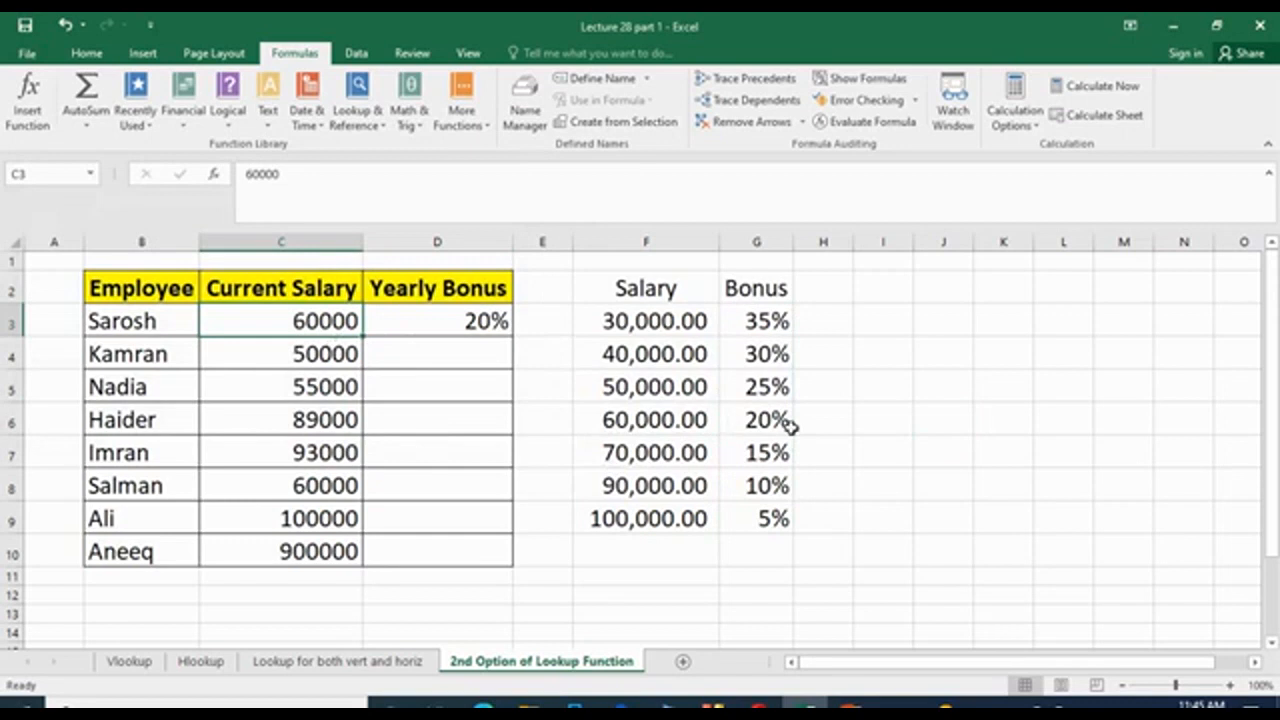
click(486, 322)
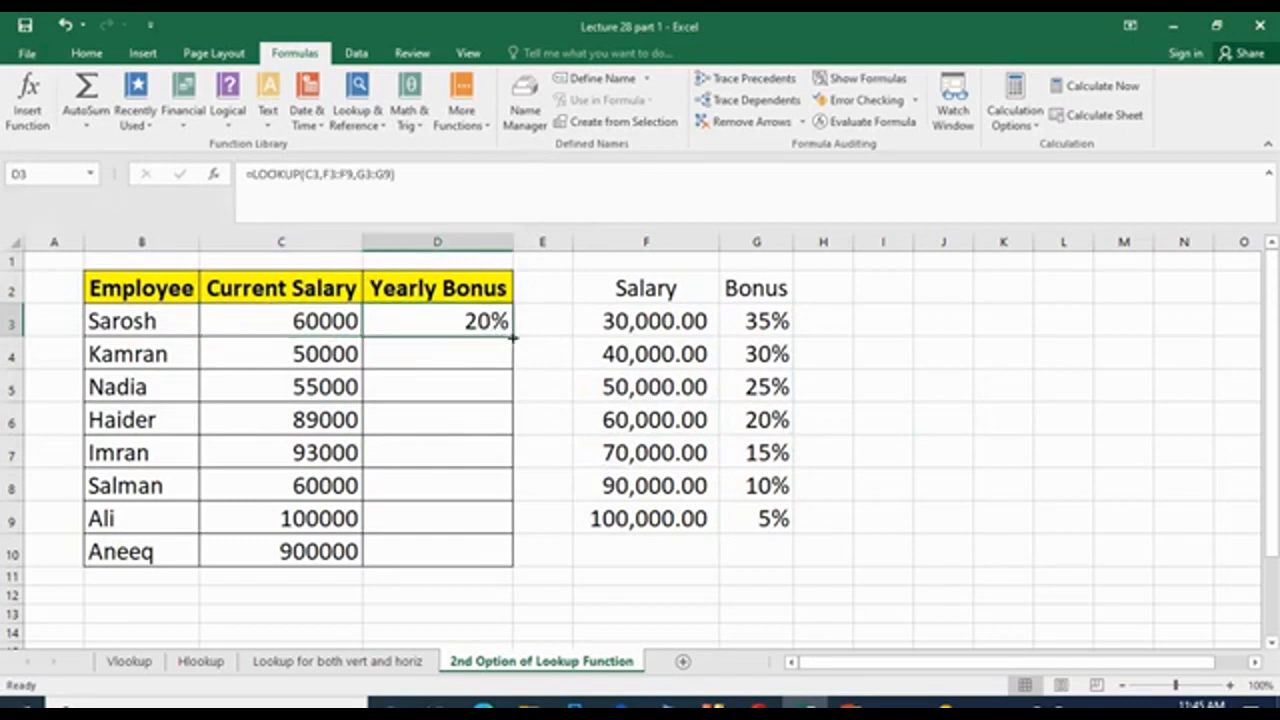
drag(512, 338, 512, 560)
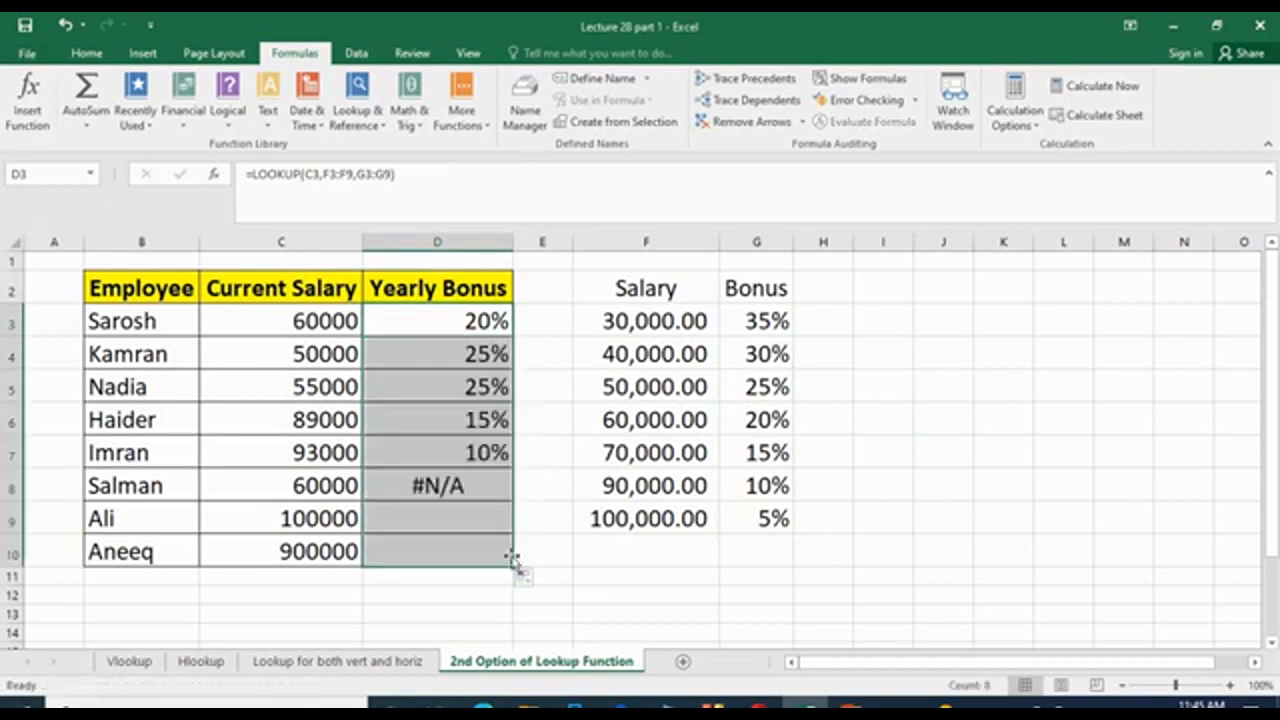
click(563, 578)
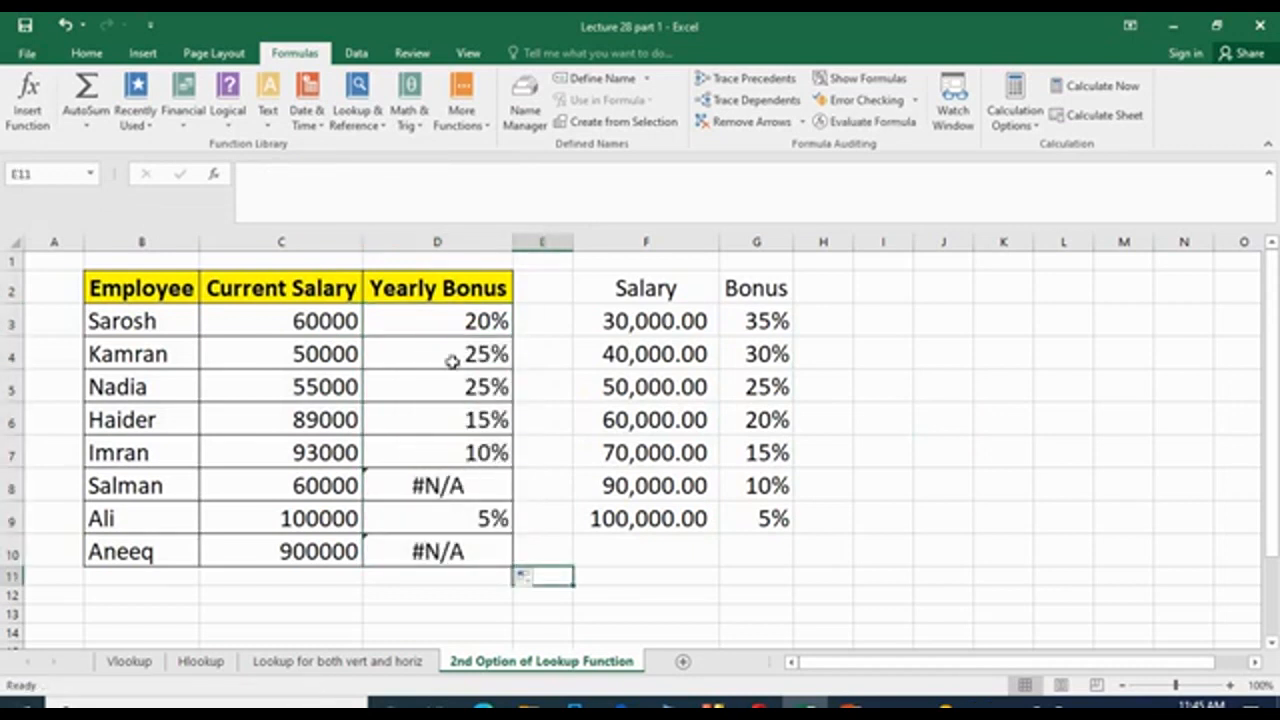
Compare the lookup and result ranges in the D3 and D4 formulas.
click(478, 322)
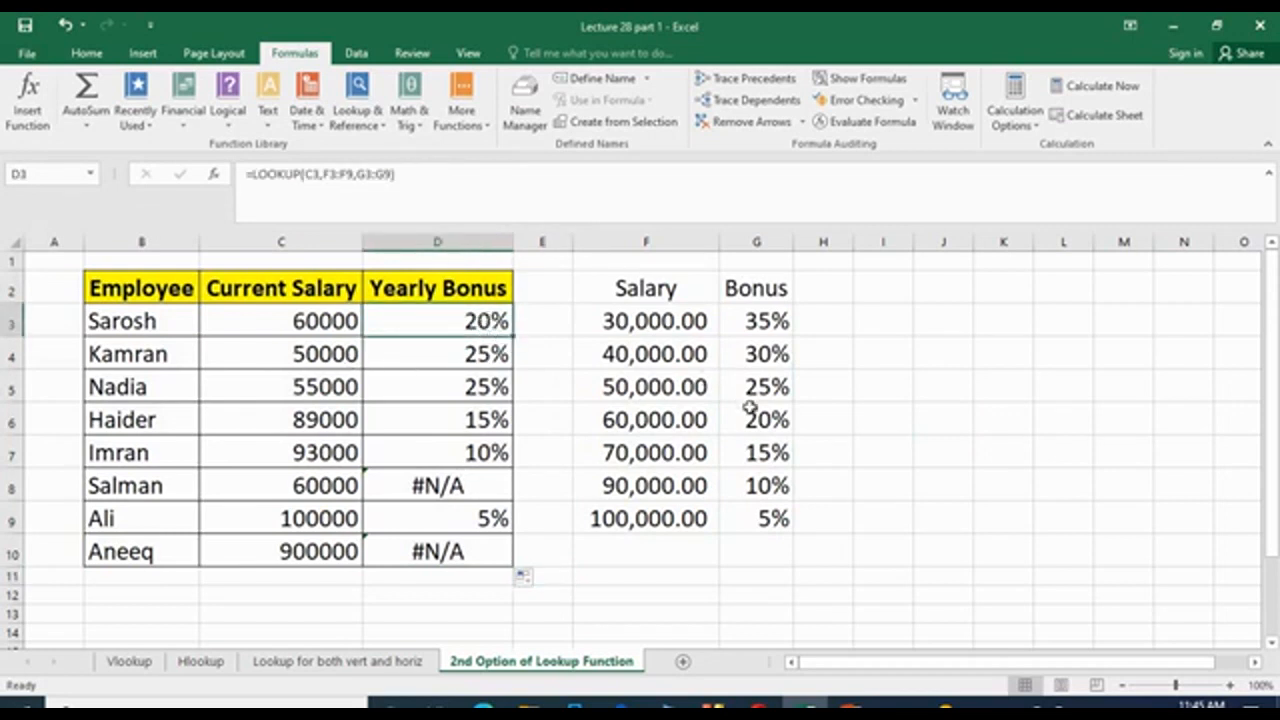
click(467, 352)
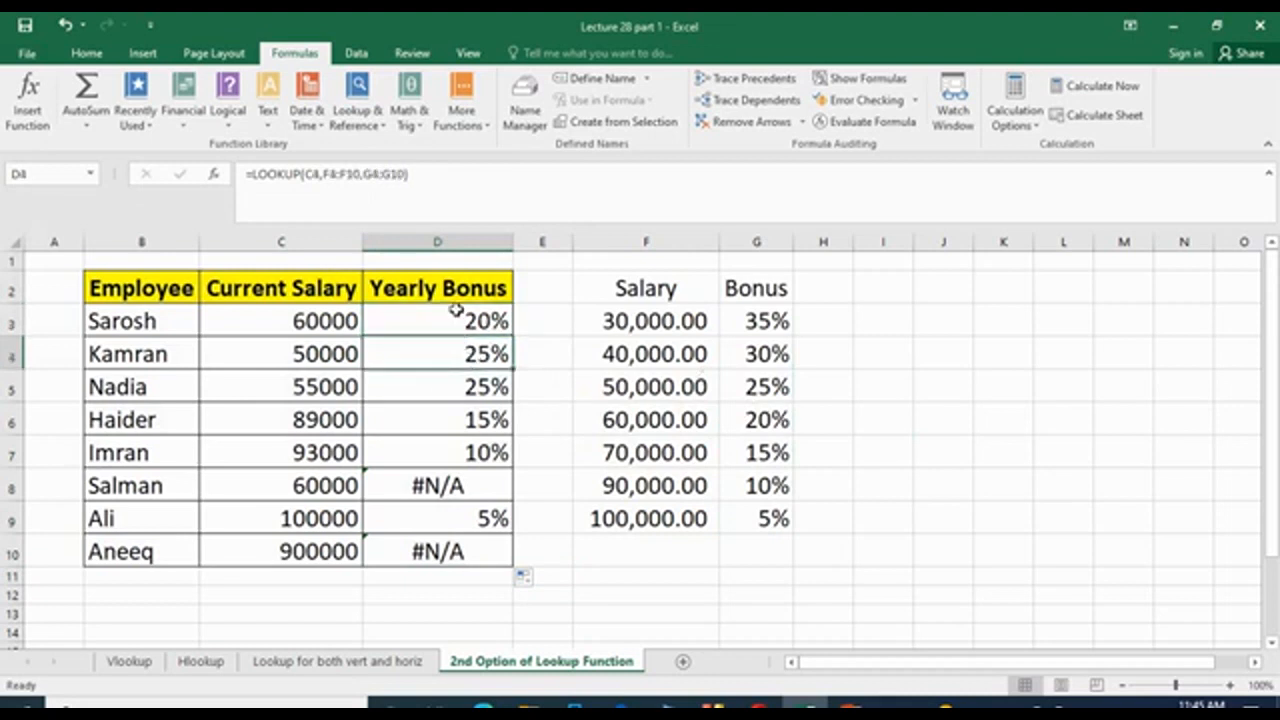
click(452, 312)
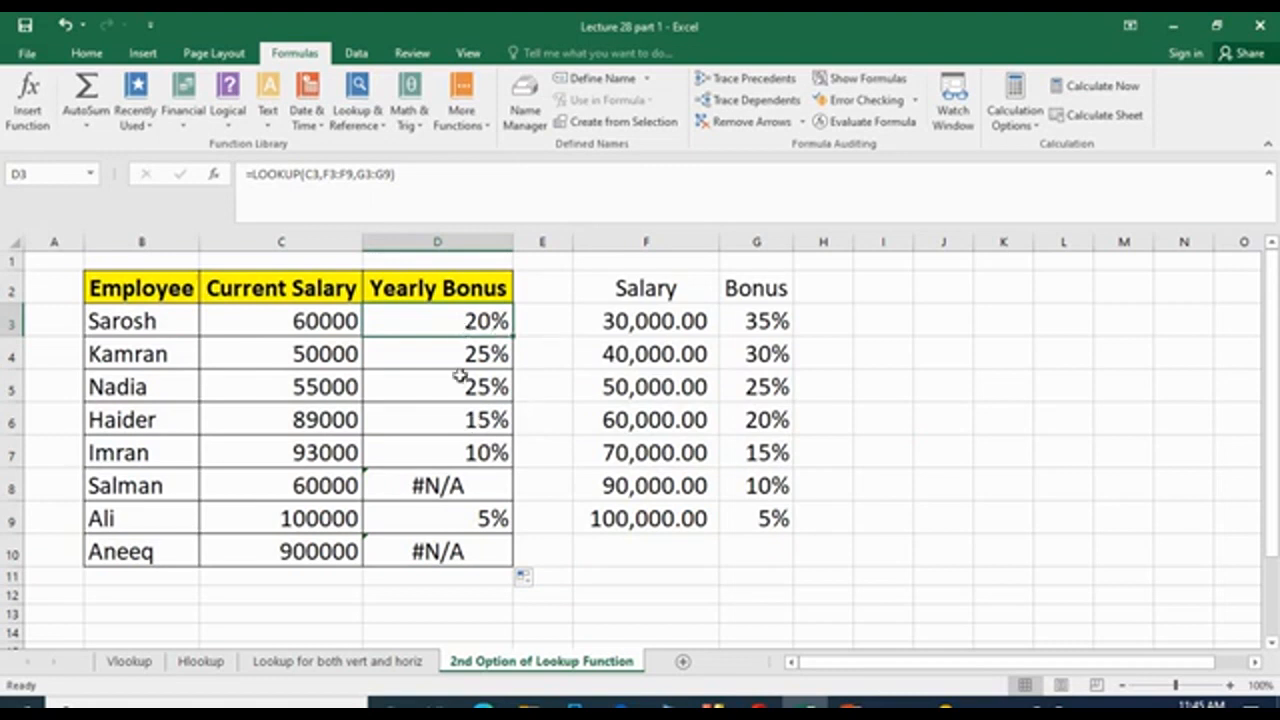
Make the lookup vector in D3's LOOKUP formula absolute as $F$3:$F$9.
click(320, 173)
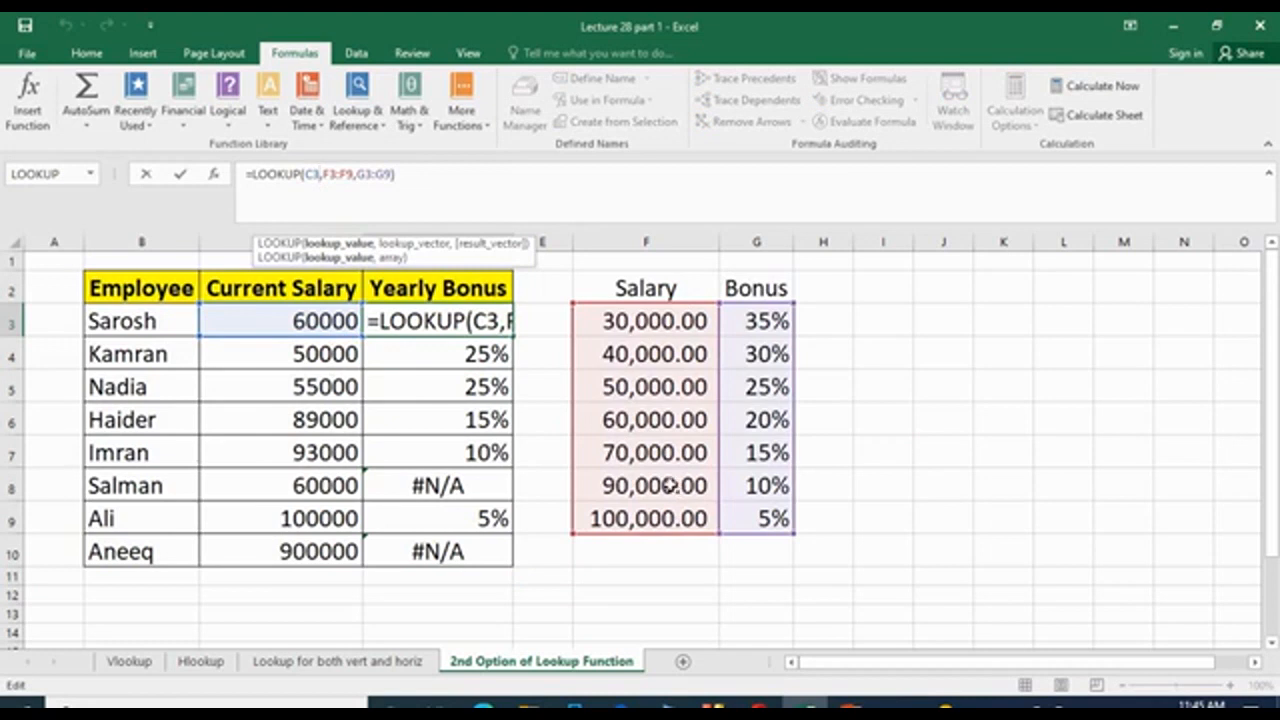
click(327, 174)
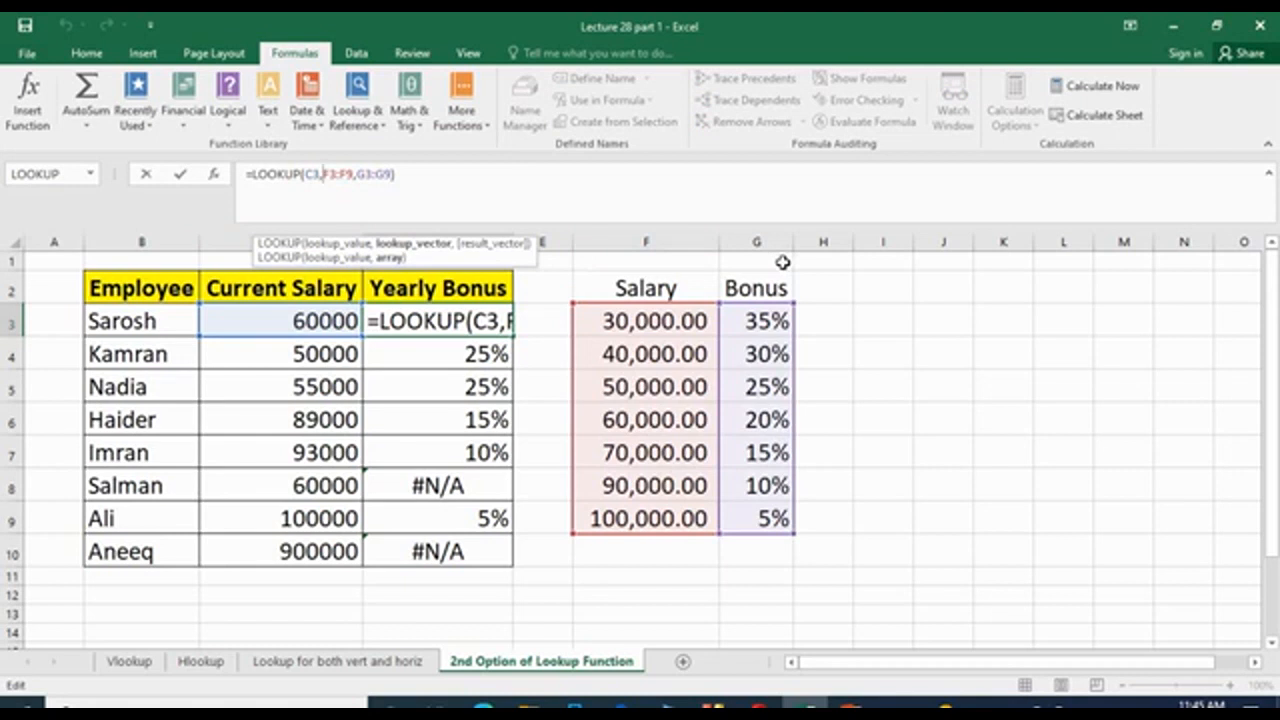
text($F)
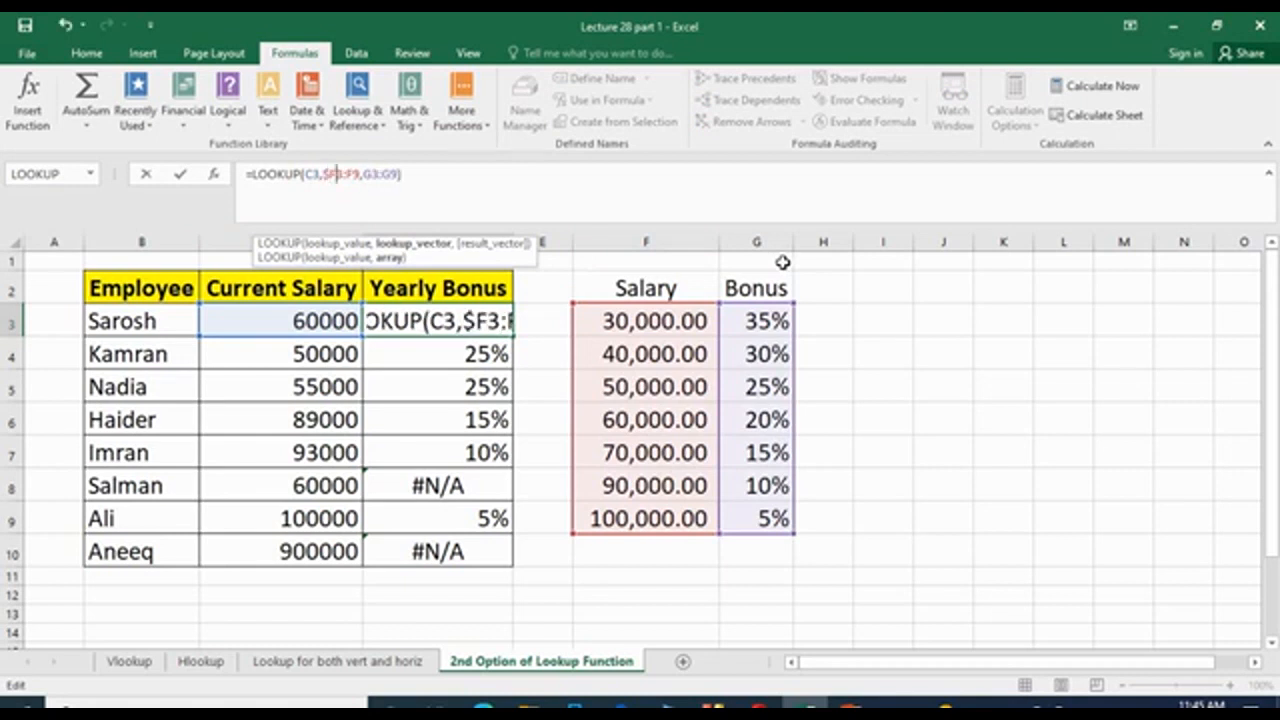
text($)
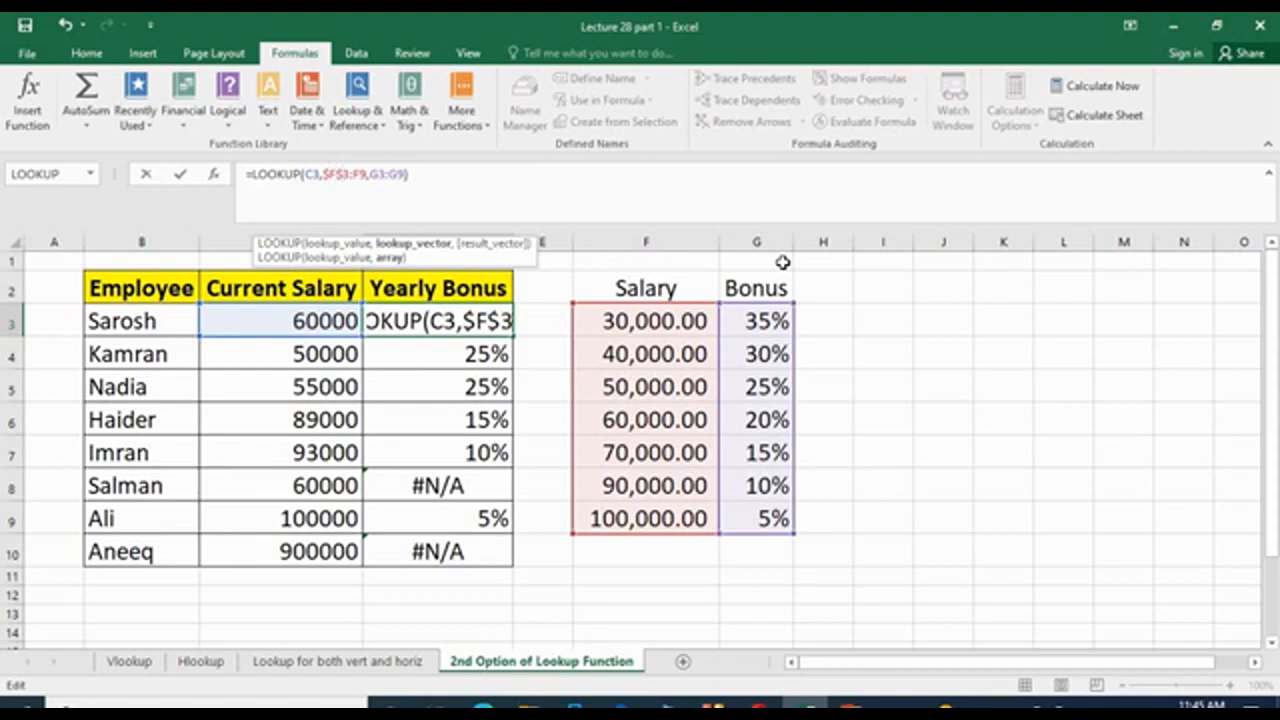
key(Right)
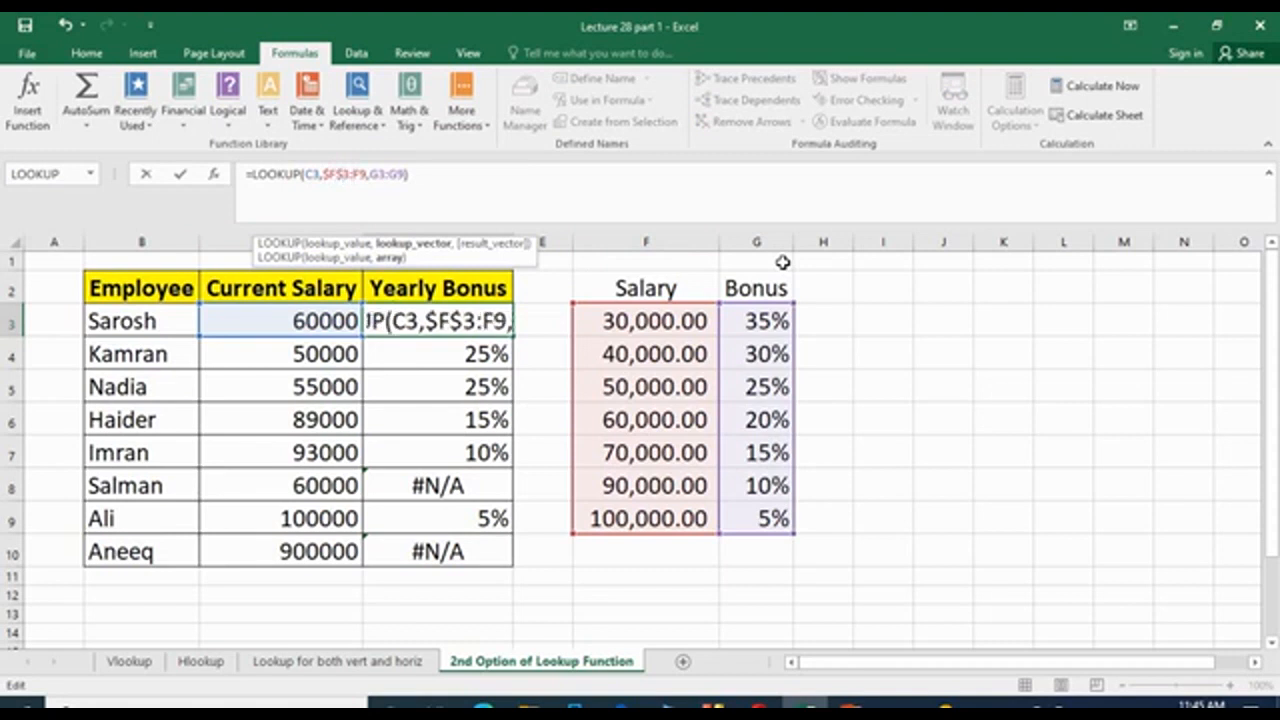
text($F)
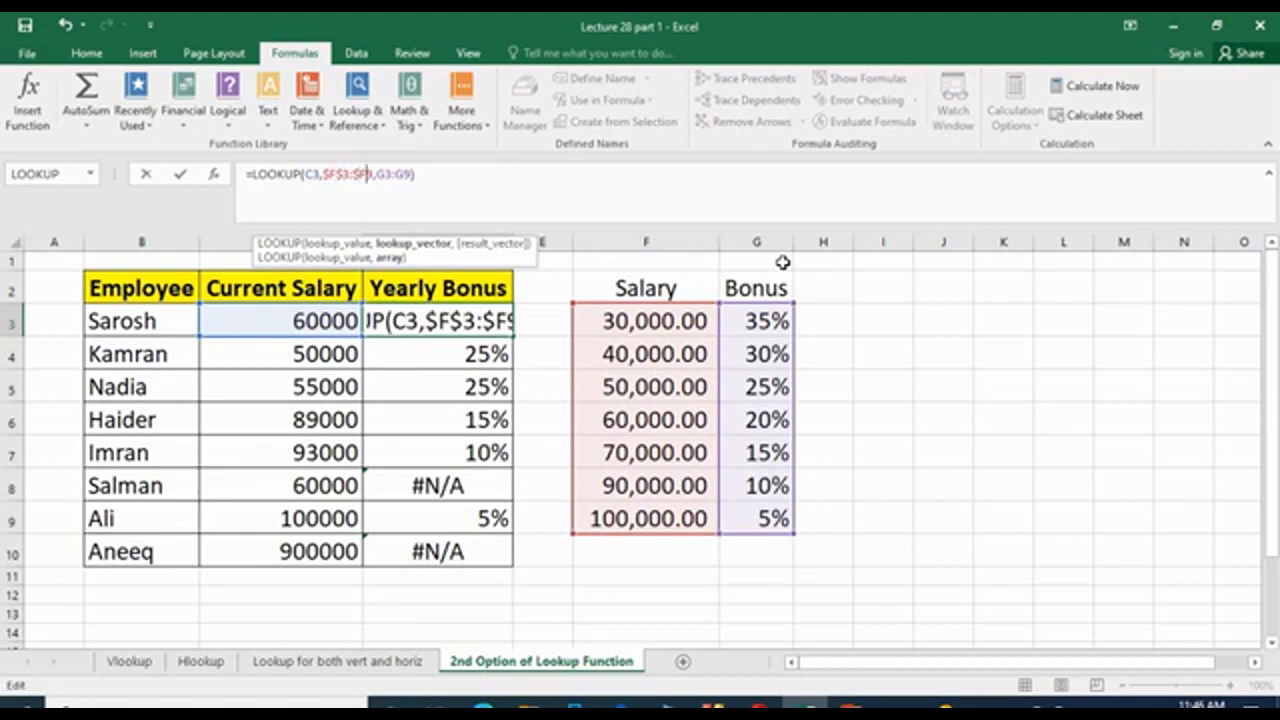
text($)
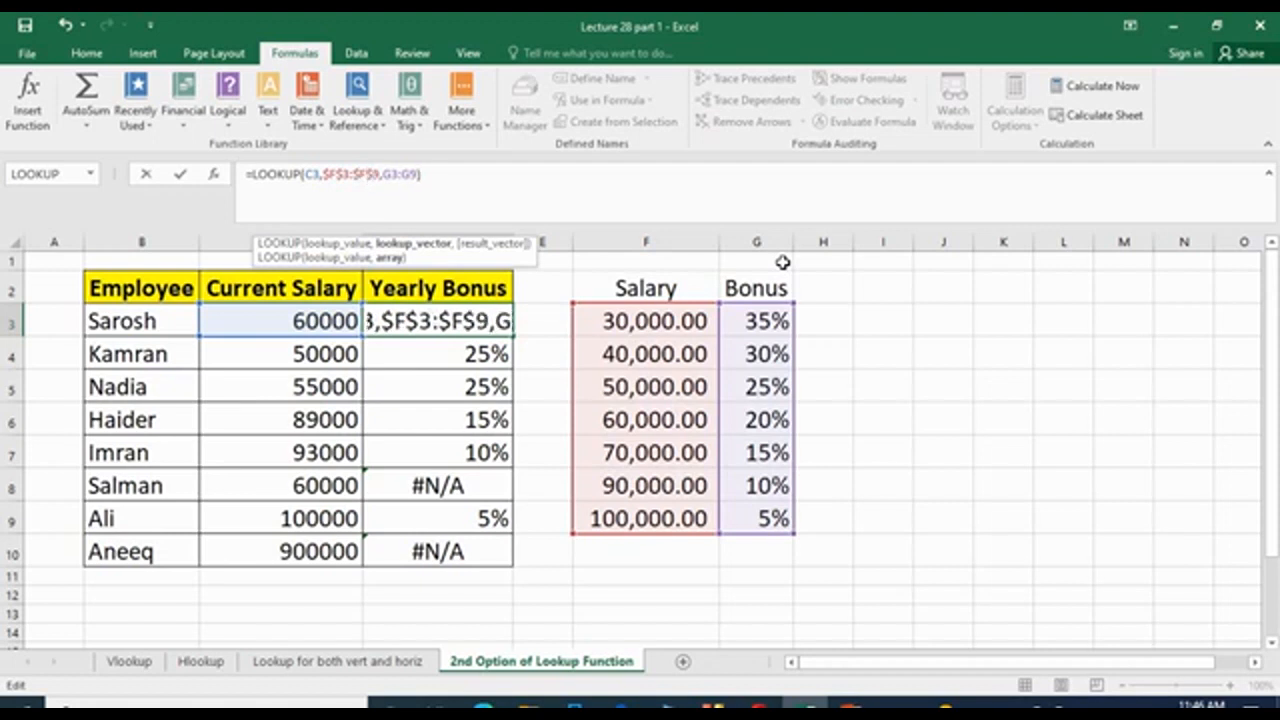
Make the result vector in D3's LOOKUP formula absolute as $G$3:$G$9 and commit the formula.
key(Right)
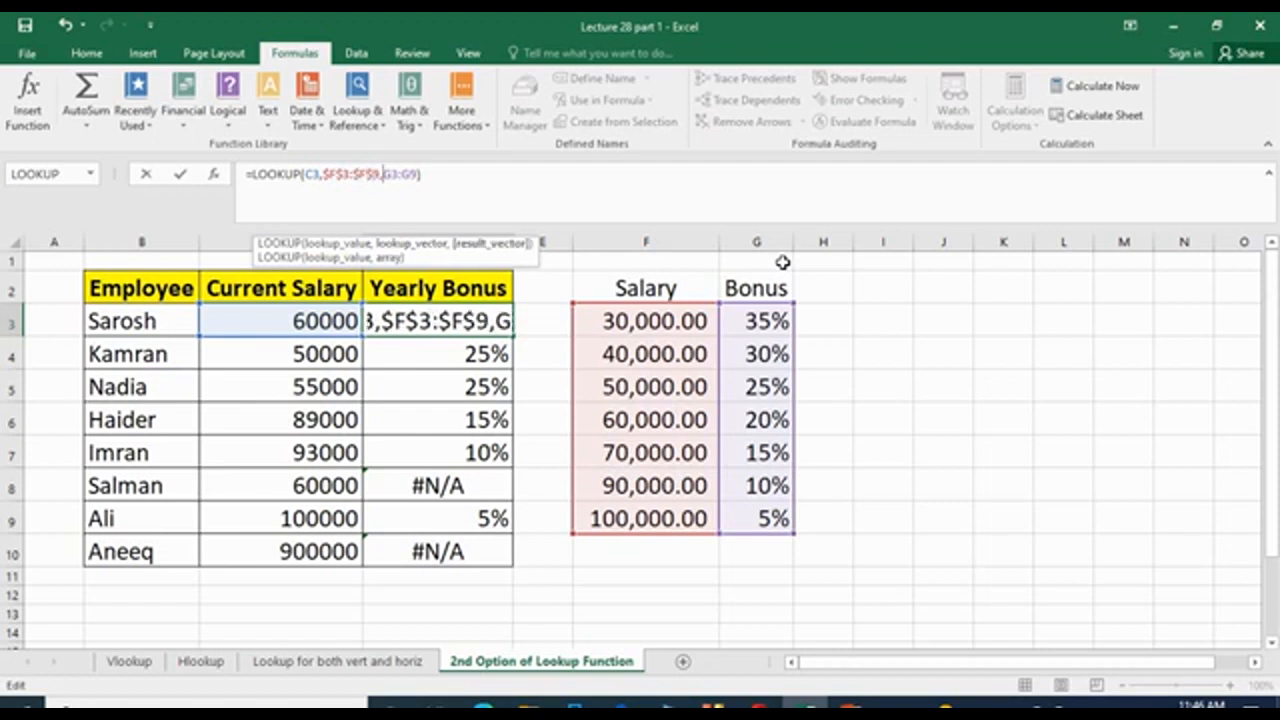
text($)
key(Right)
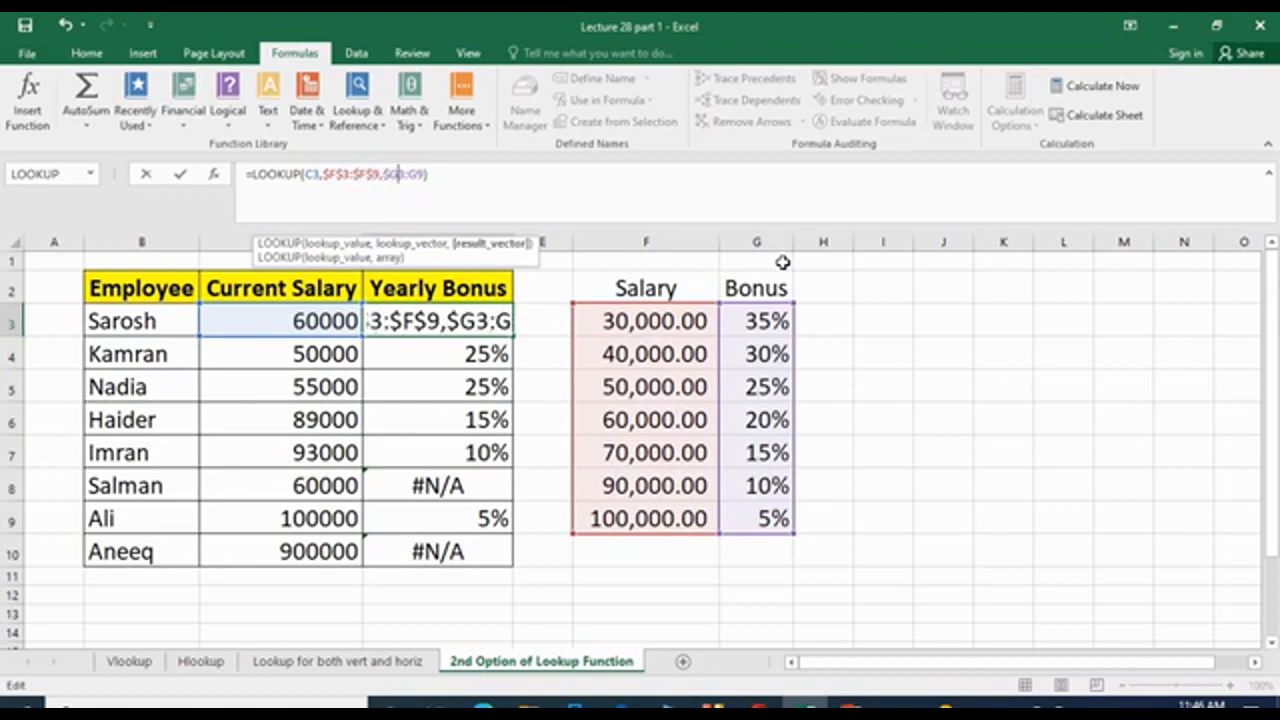
text($F)
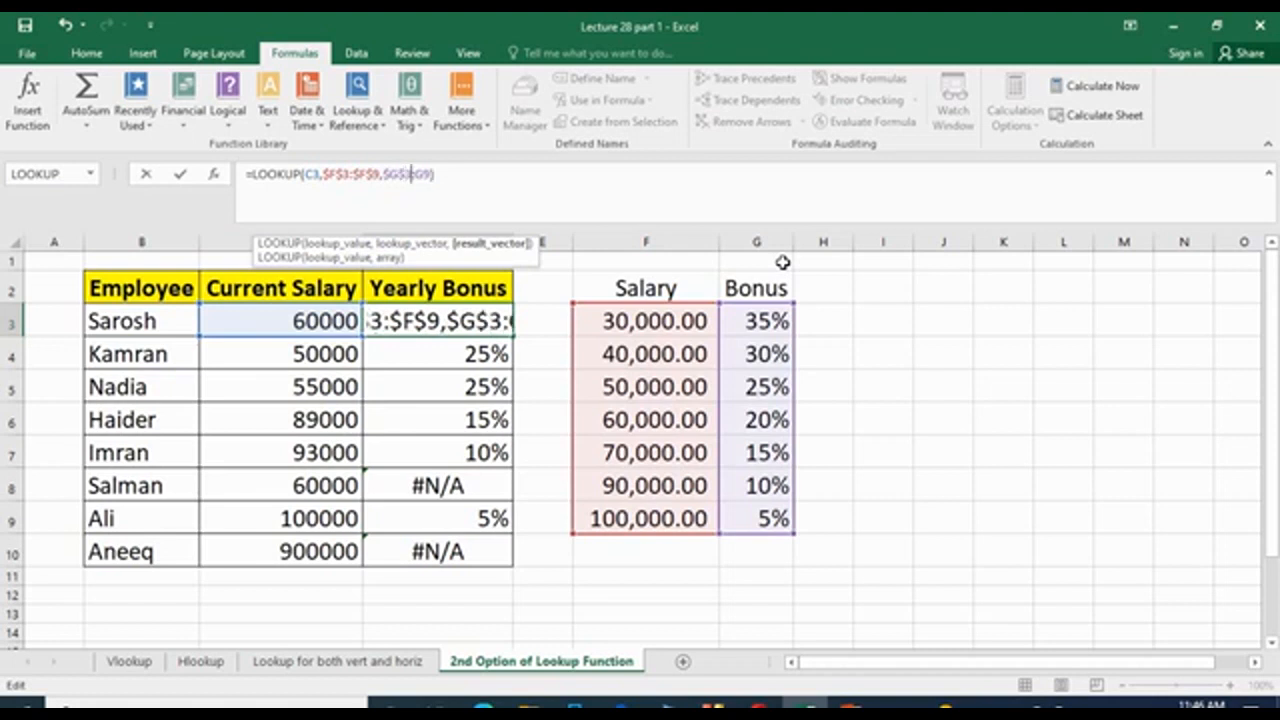
text($3:)
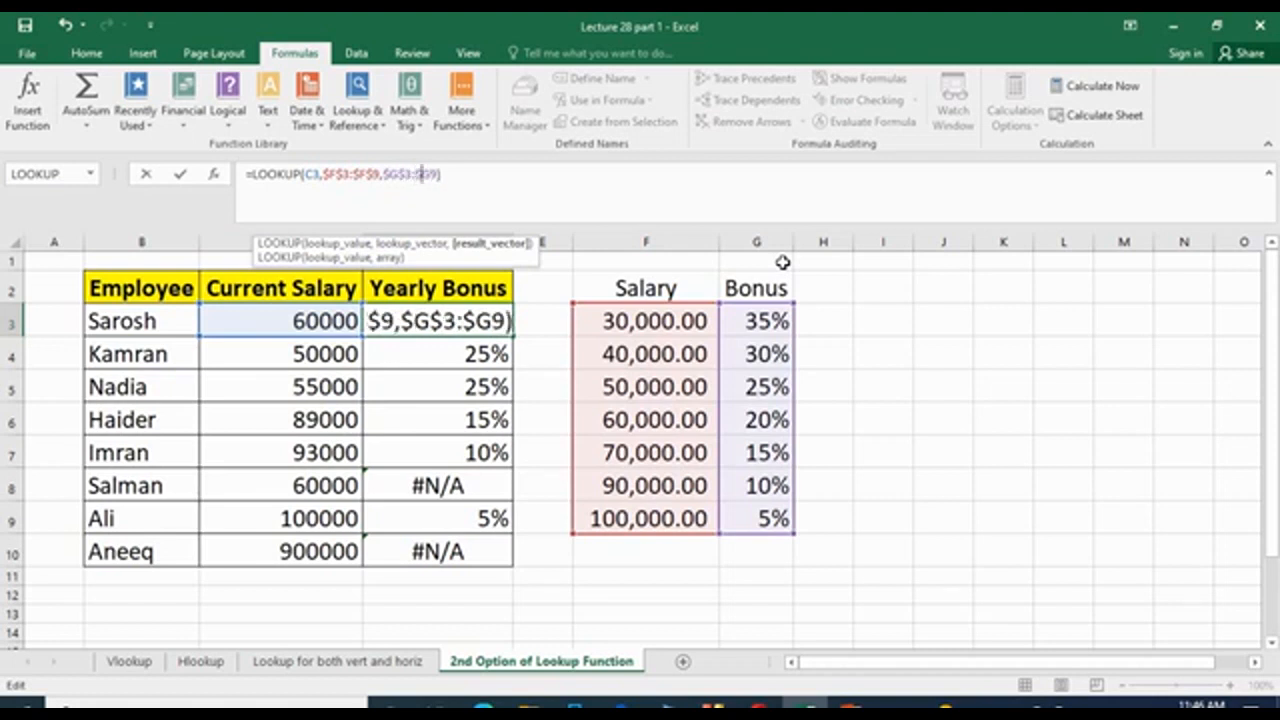
text($)
key(Return)
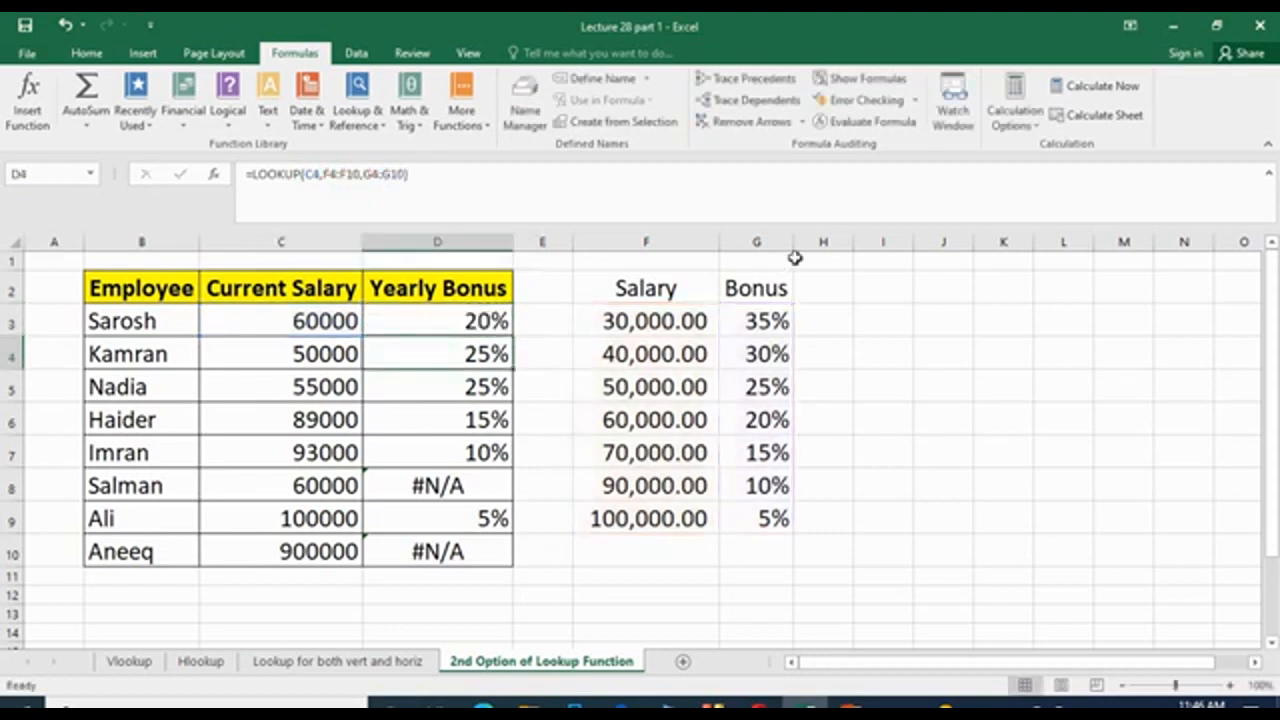
Fill the absolute-reference LOOKUP from D3 down through D10, inspect D4, and undo the fill.
click(485, 320)
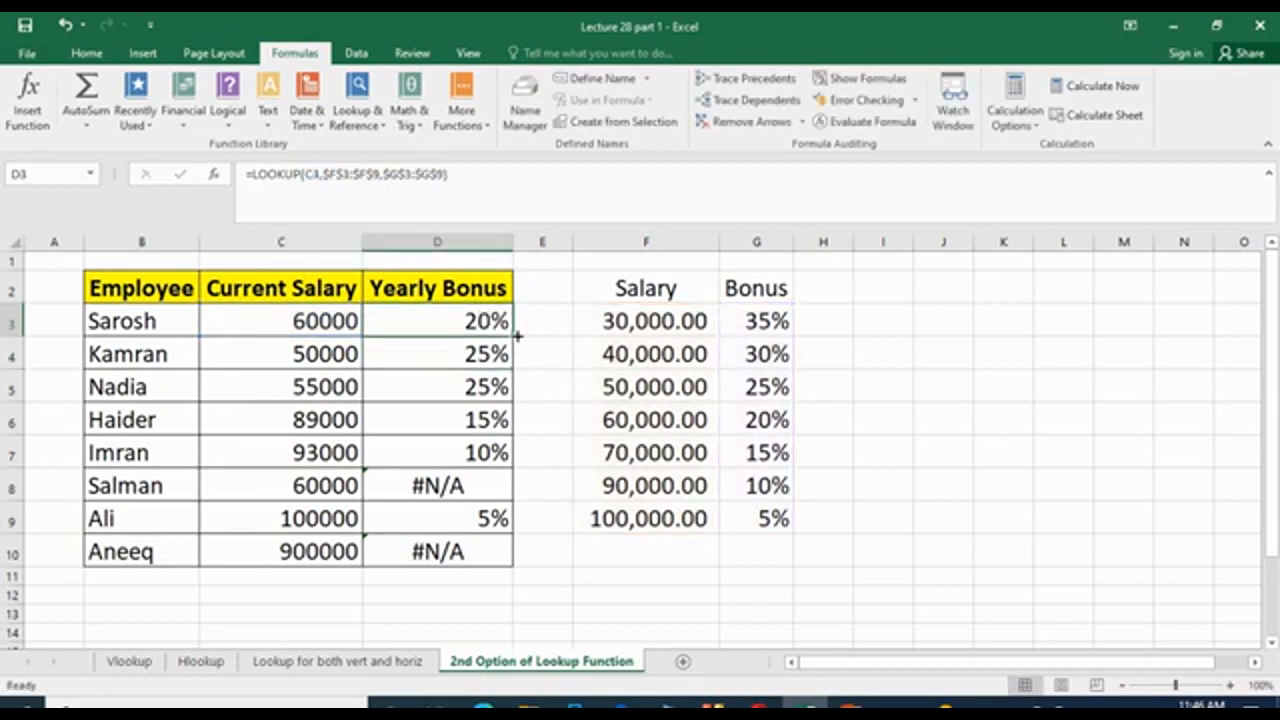
drag(518, 337, 512, 562)
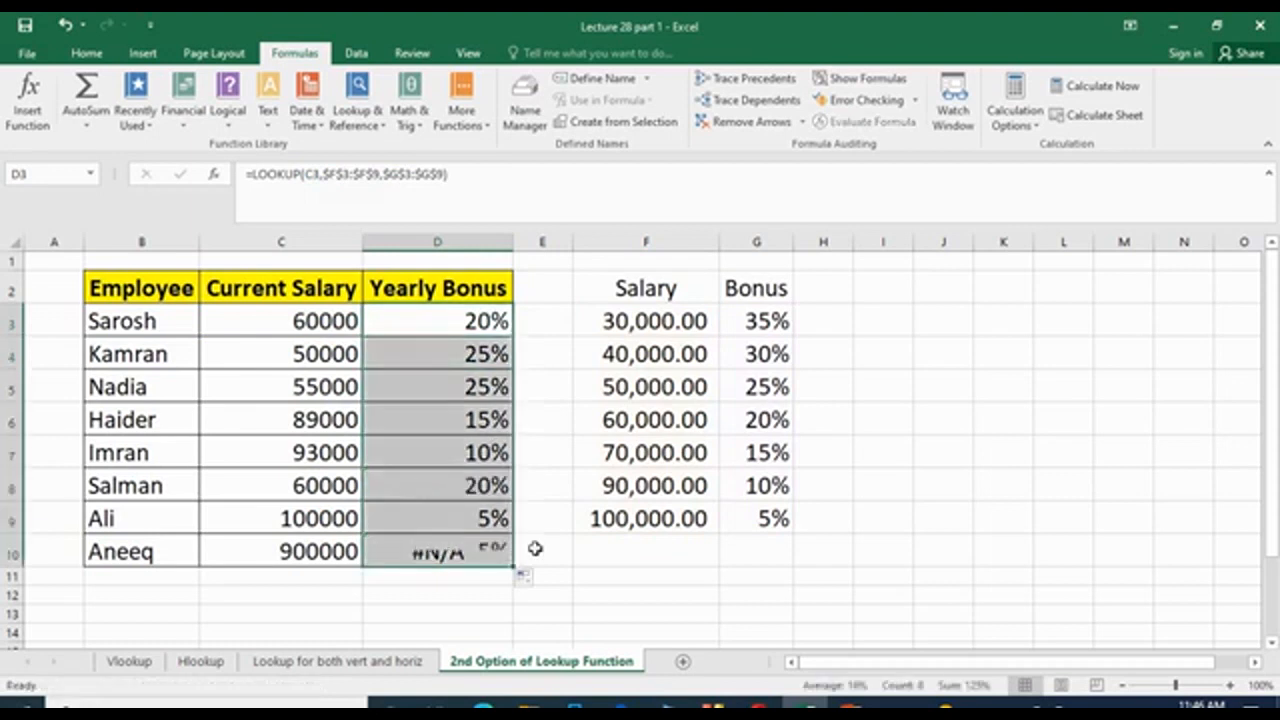
click(578, 576)
click(474, 355)
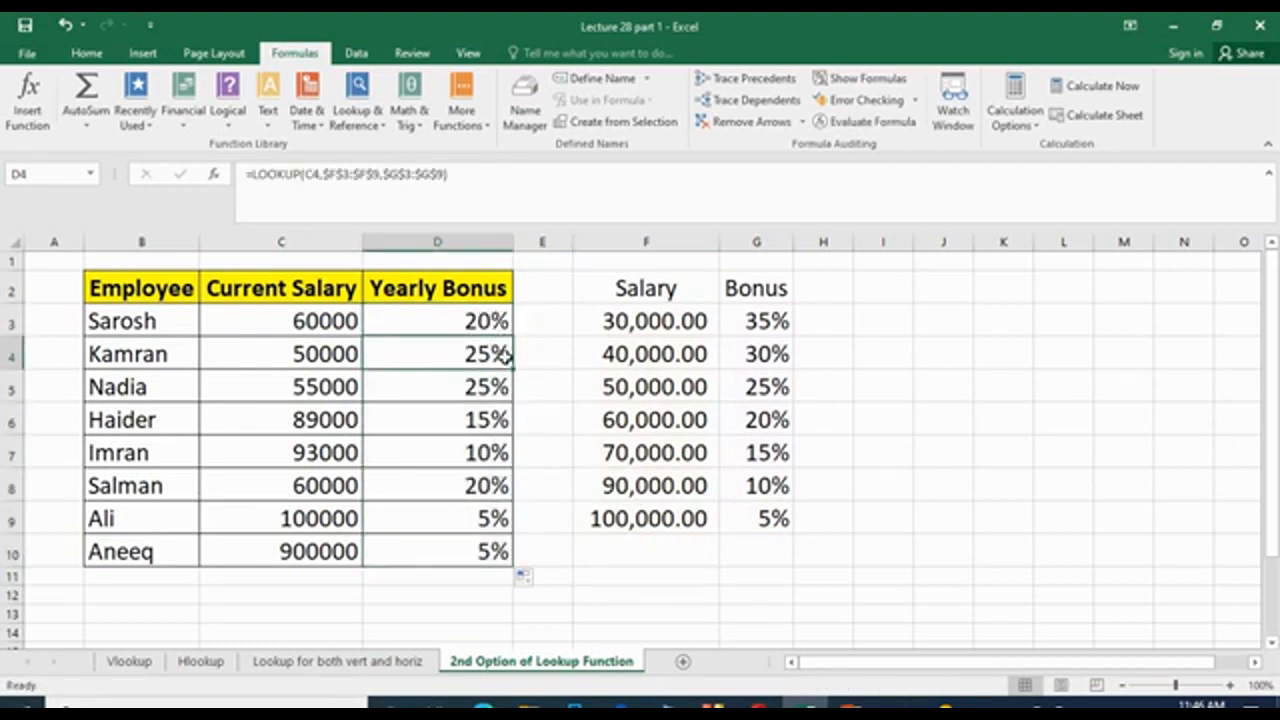
key(ctrl+z)
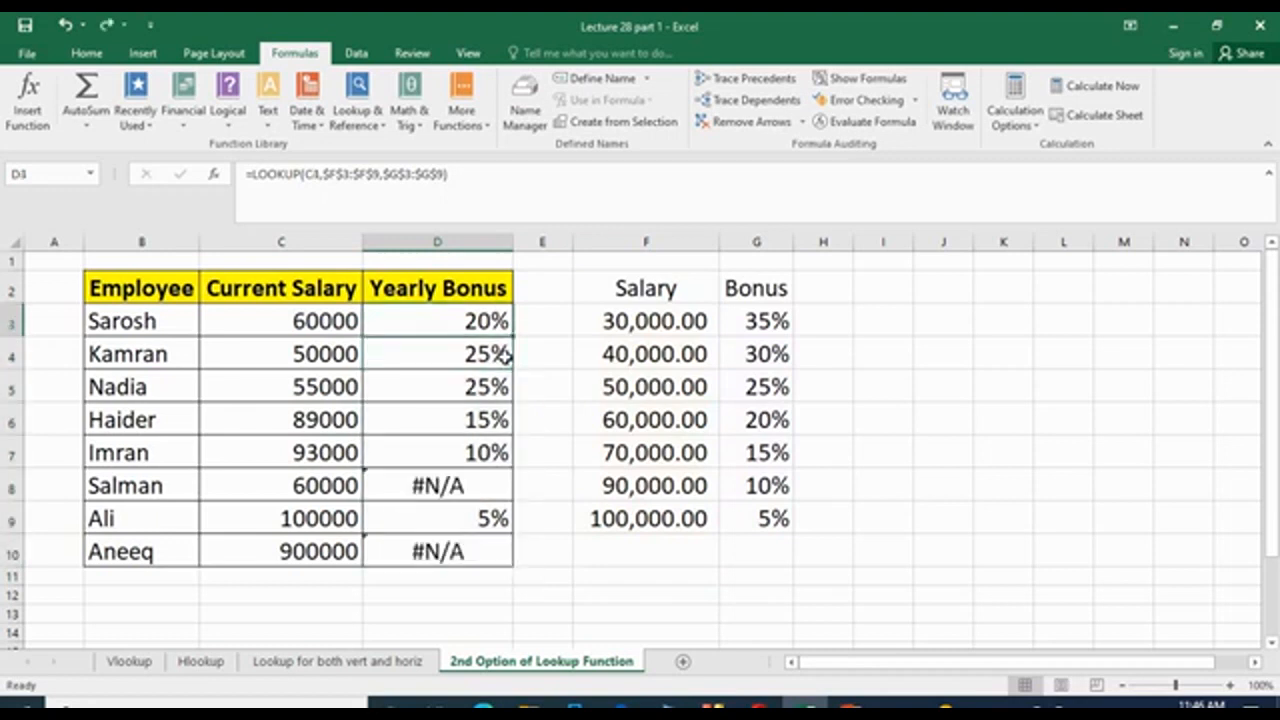
Compare the shifted ranges in D8's formula with the fixed ranges in D3.
click(472, 480)
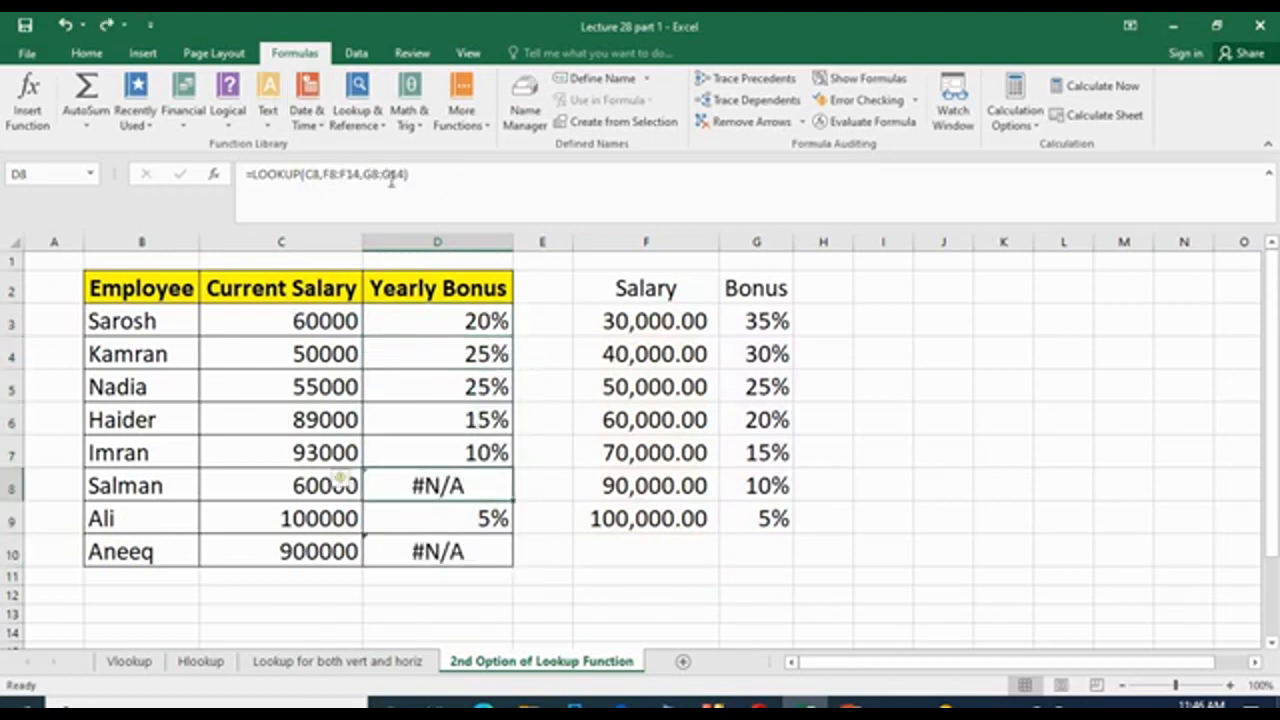
click(470, 321)
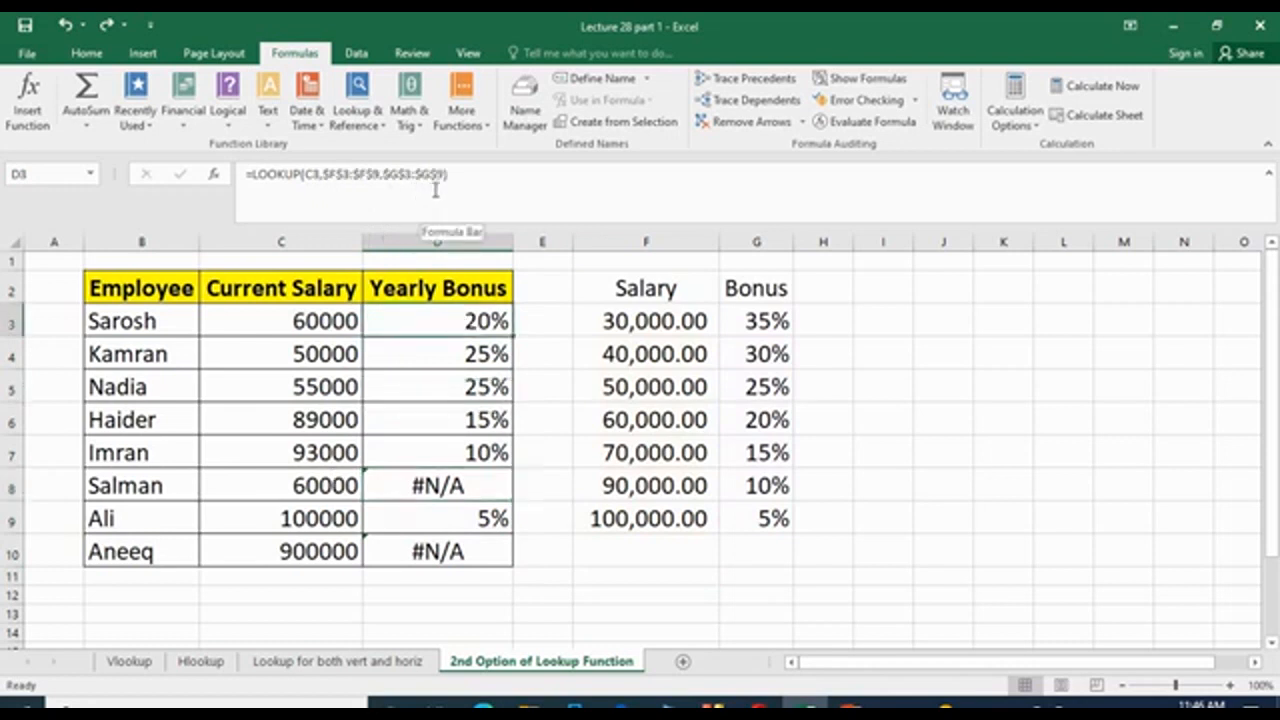
click(478, 485)
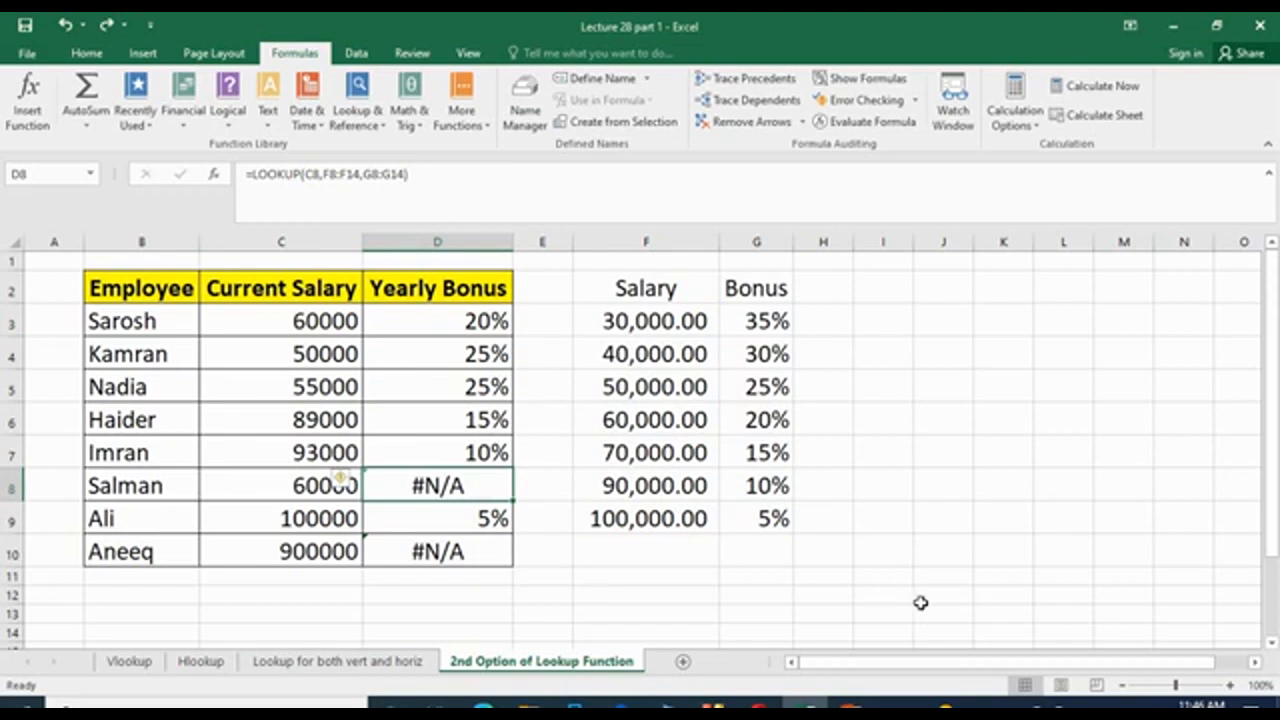
Copy D3's LOOKUP formula with the fixed ranges down the Yearly Bonus column through D10.
click(495, 315)
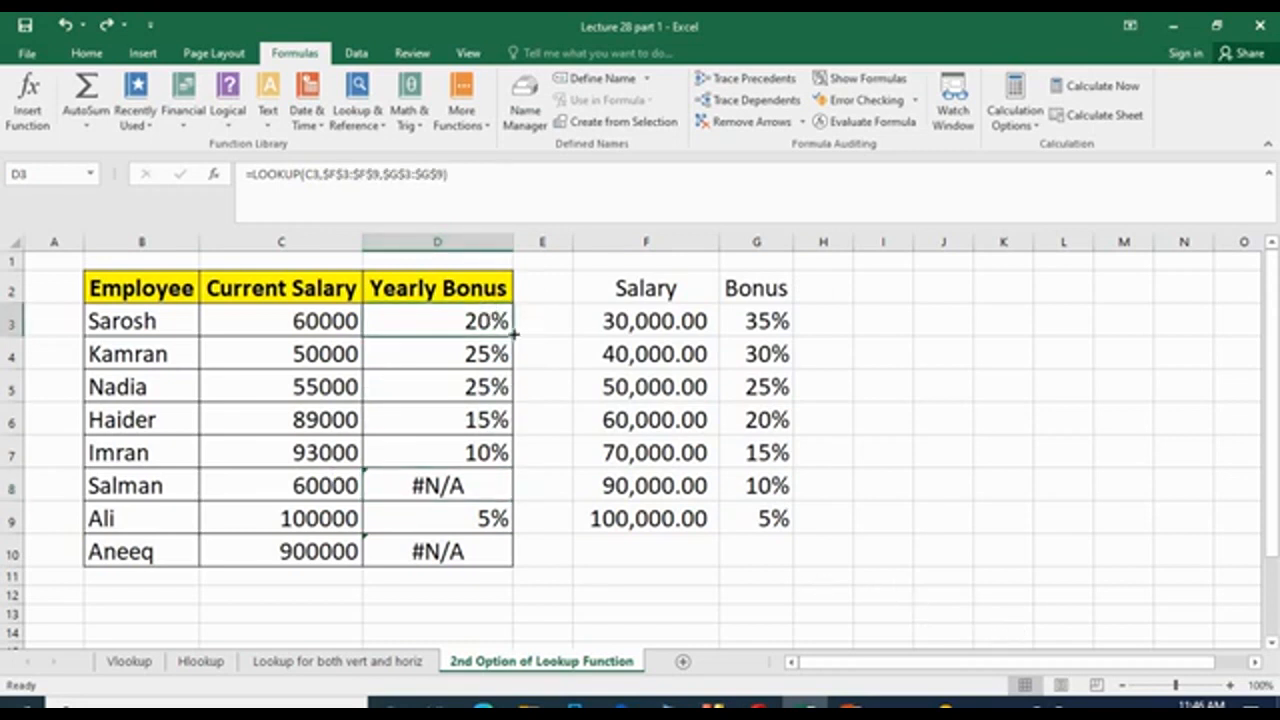
drag(512, 336, 497, 530)
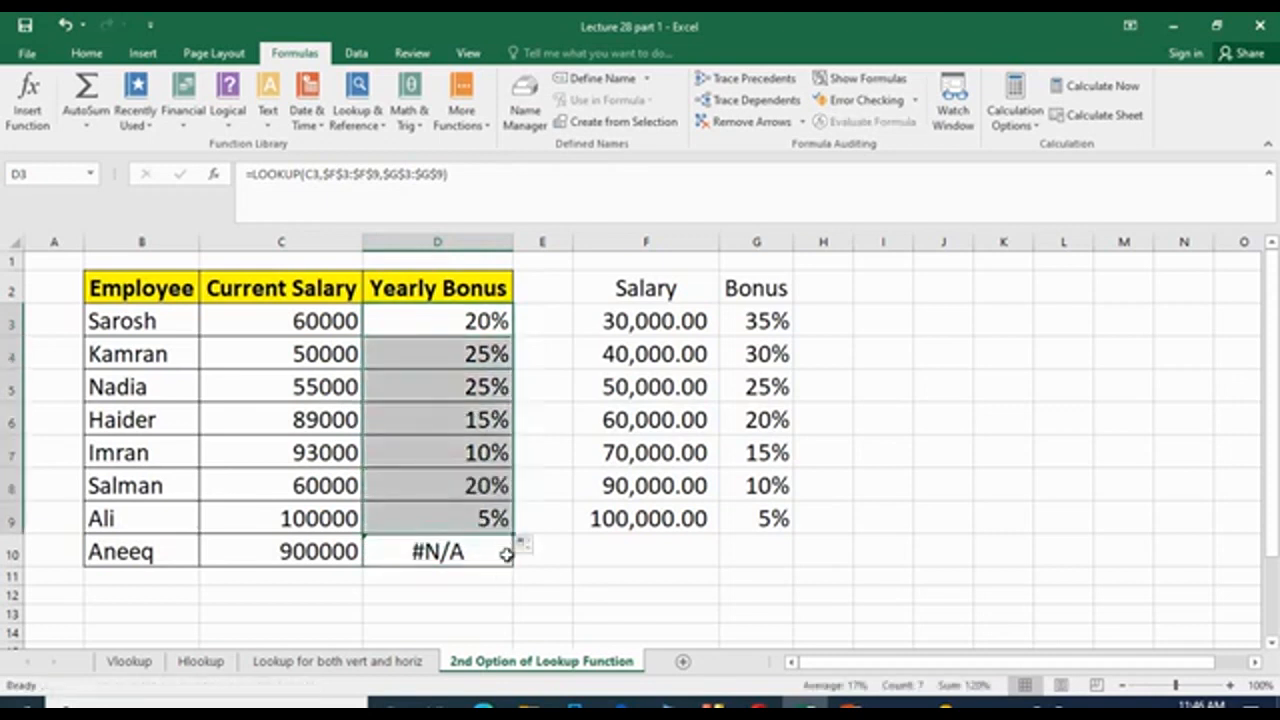
click(484, 318)
drag(512, 336, 492, 553)
click(628, 590)
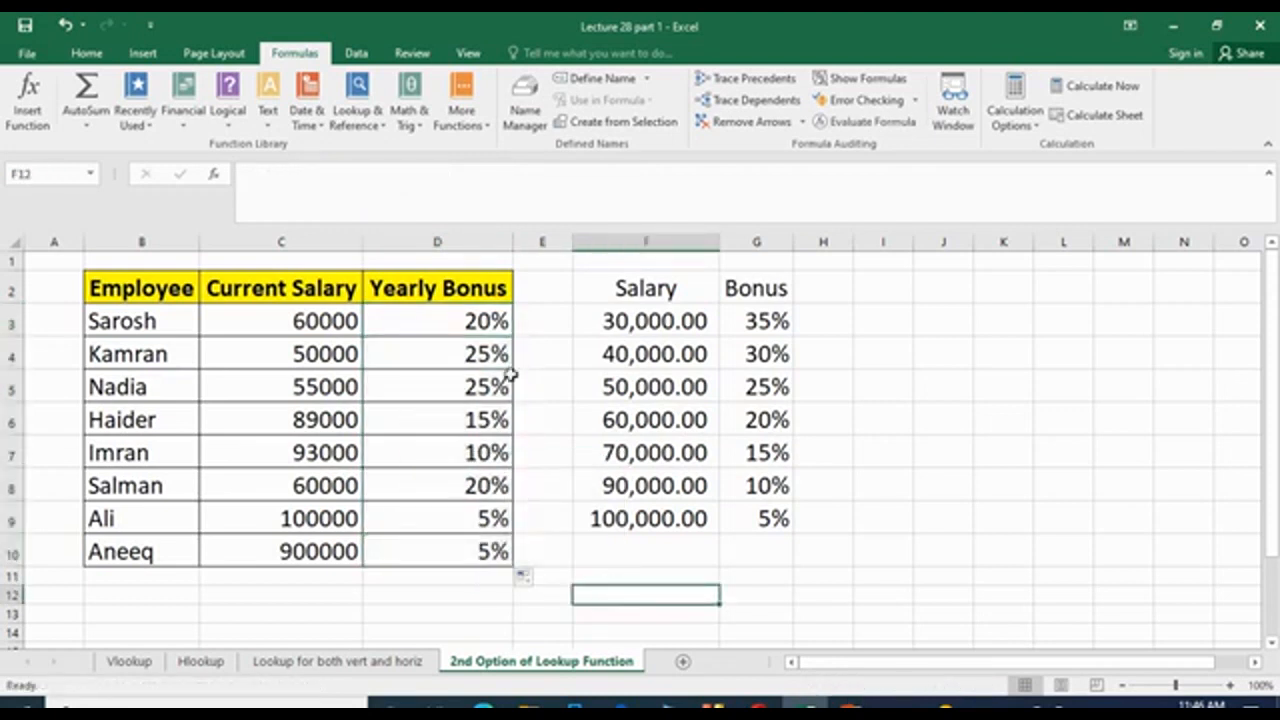
Check the yearly bonus results for the salaries in C3, C9, C7 and C6 against the salary and bonus table in F2:G9.
click(460, 318)
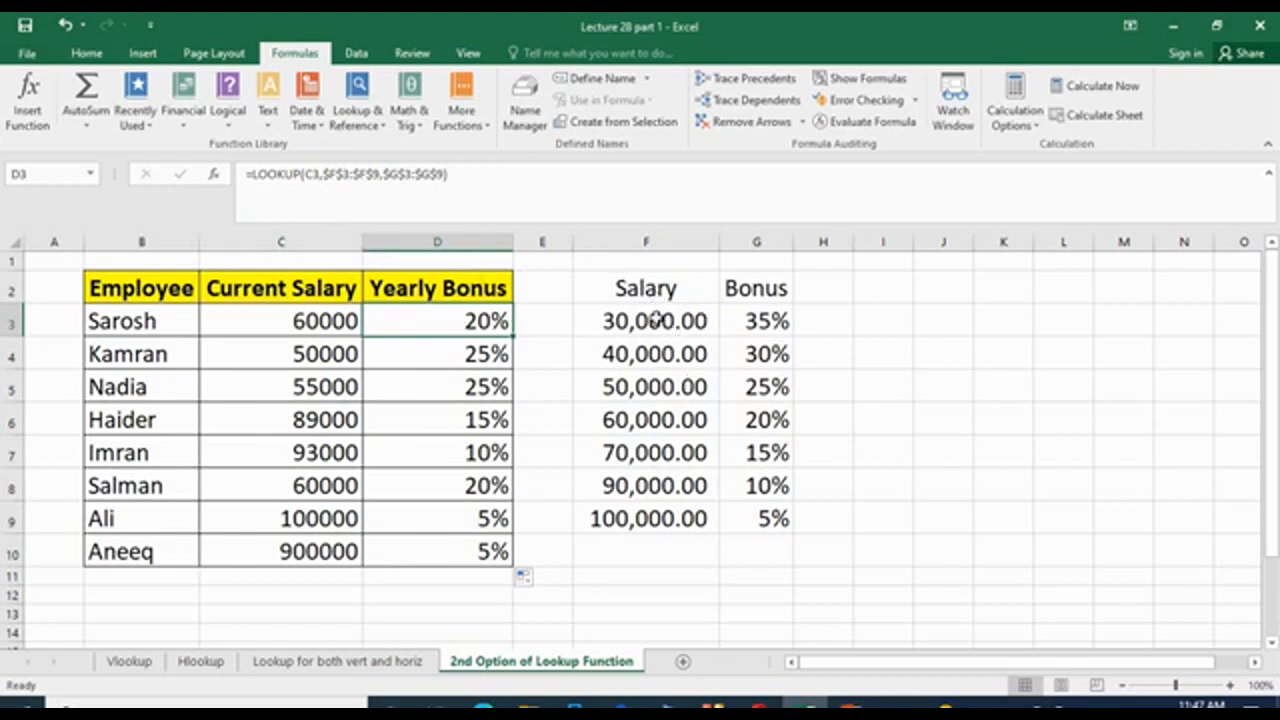
drag(612, 278, 750, 521)
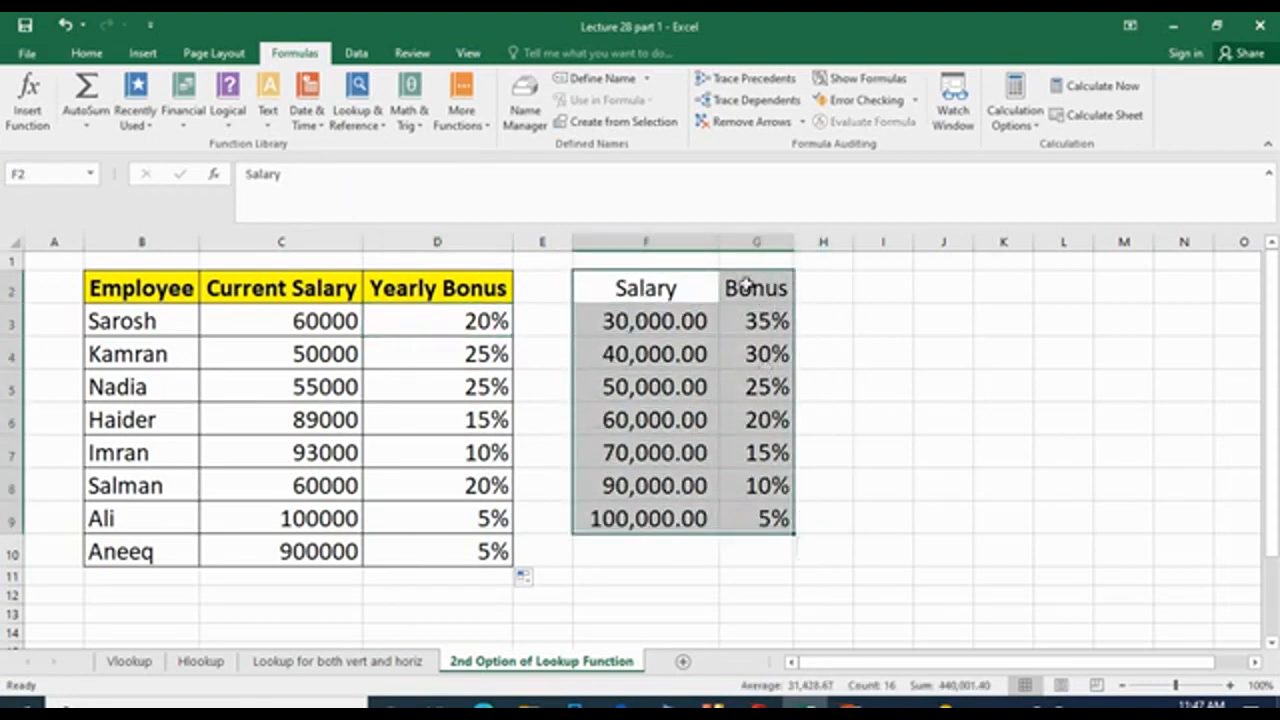
click(985, 454)
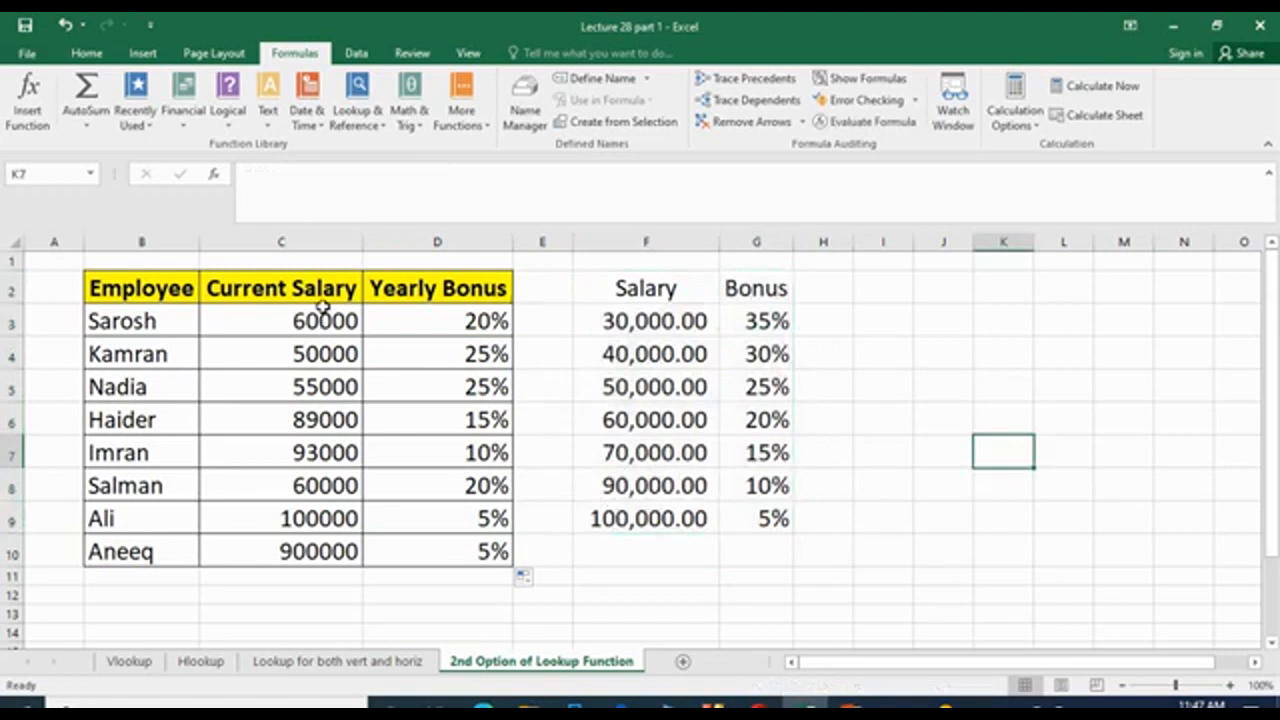
click(477, 324)
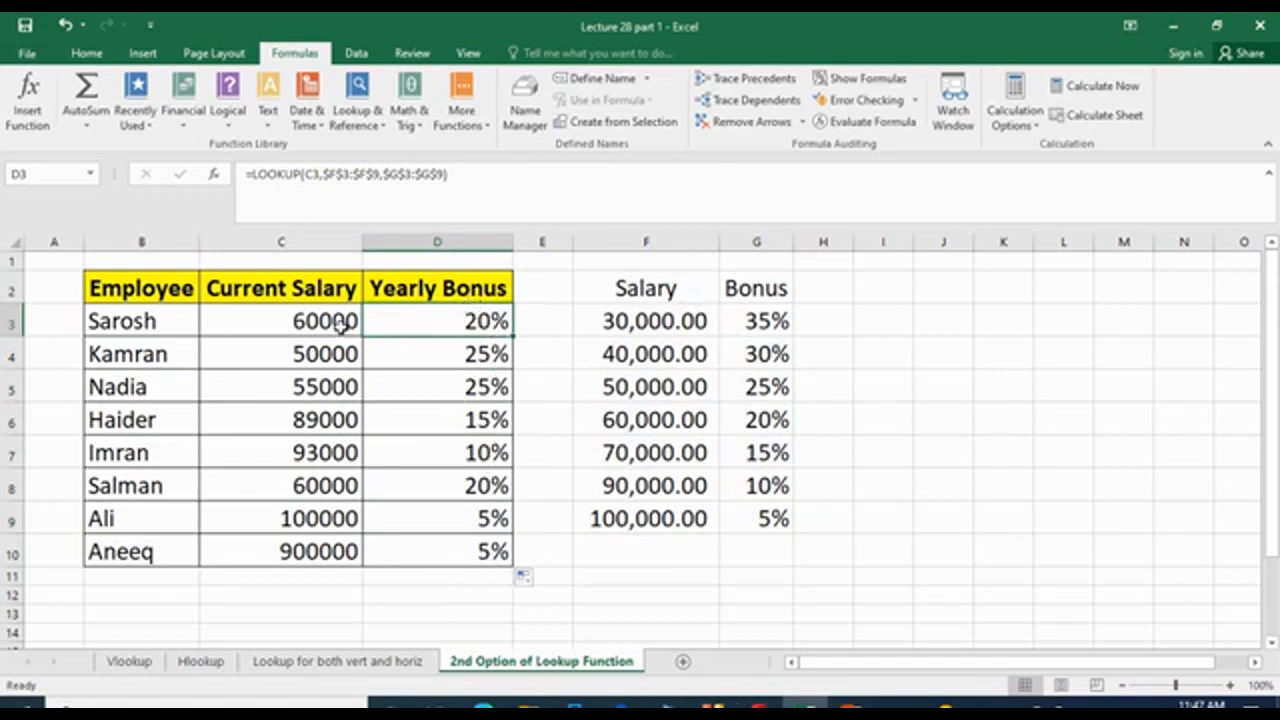
click(705, 420)
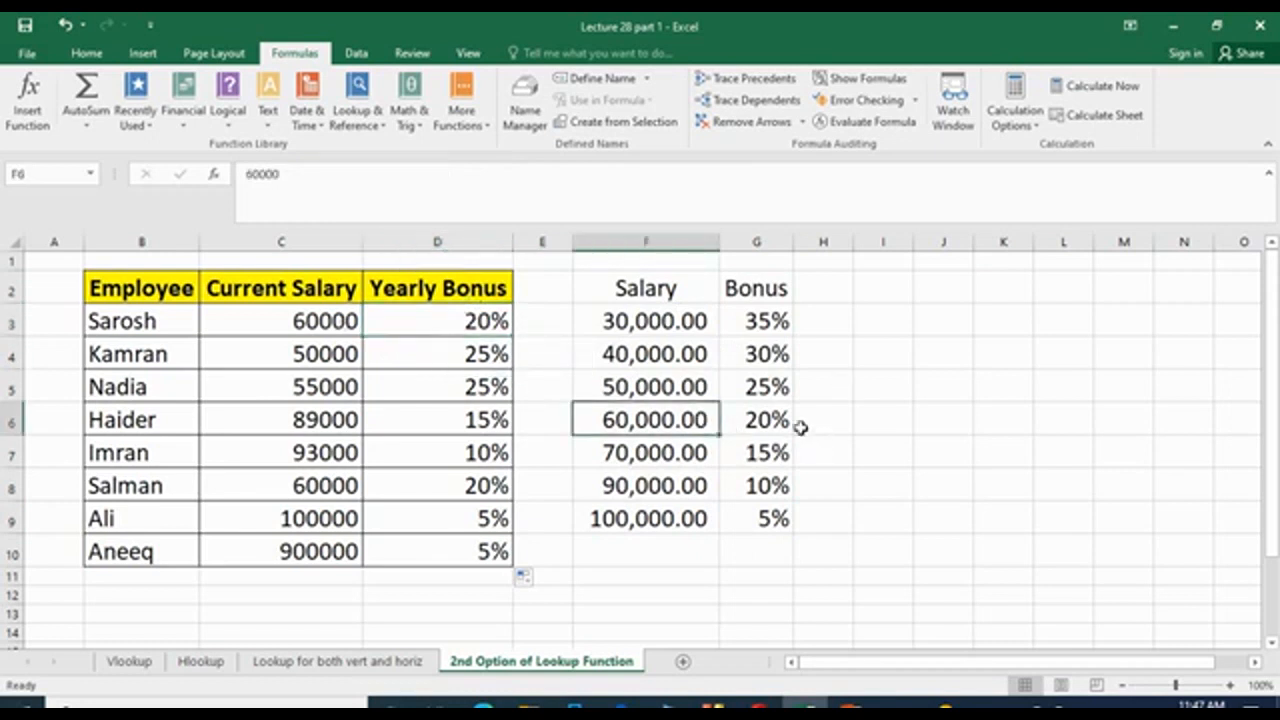
click(340, 522)
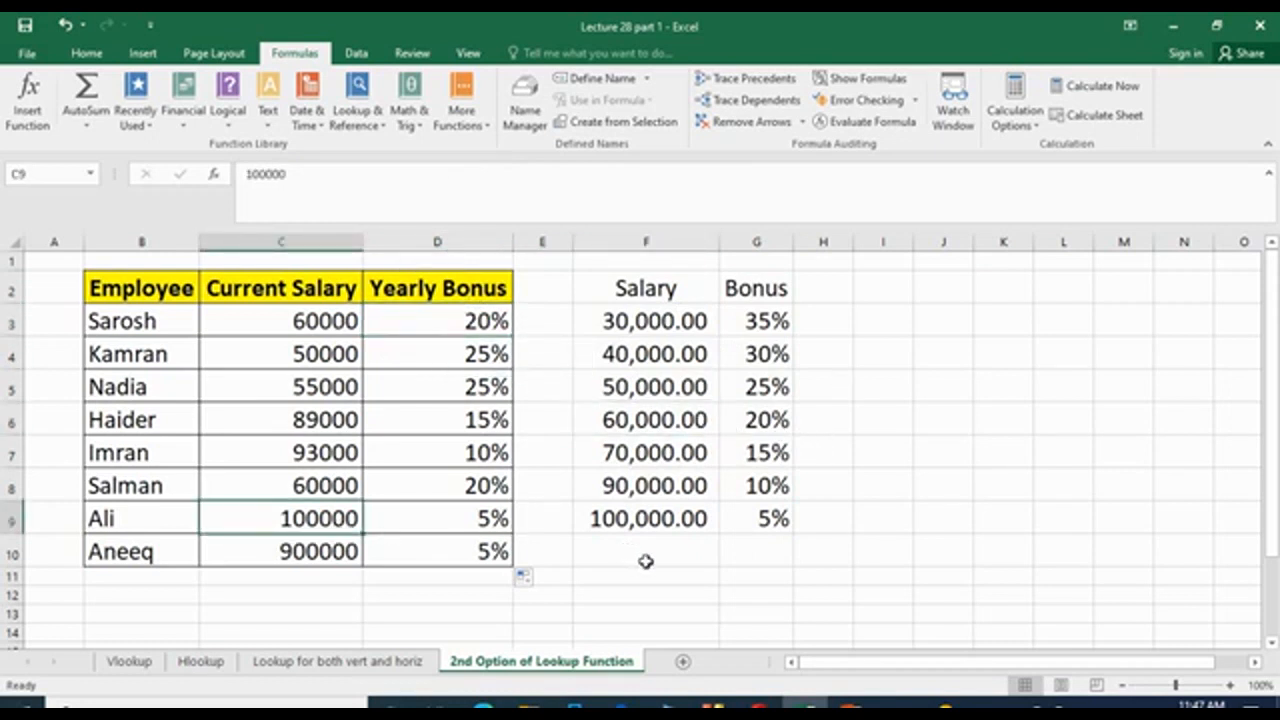
click(782, 519)
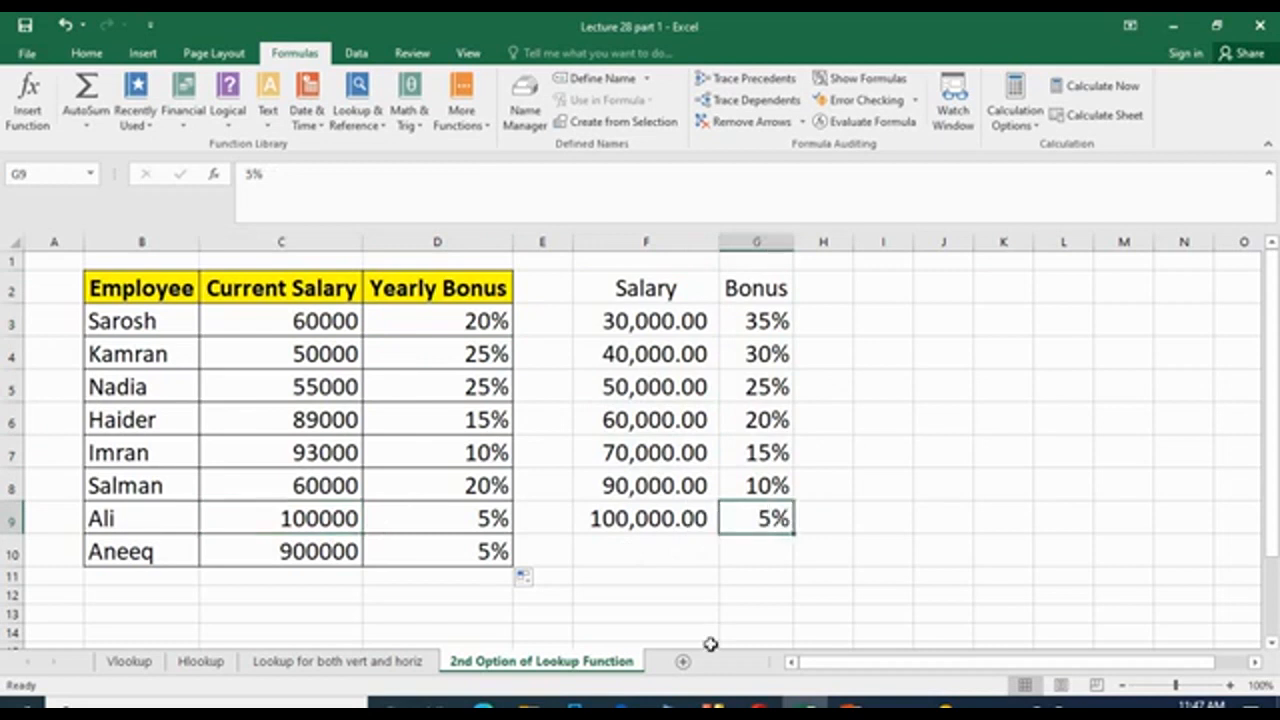
click(338, 456)
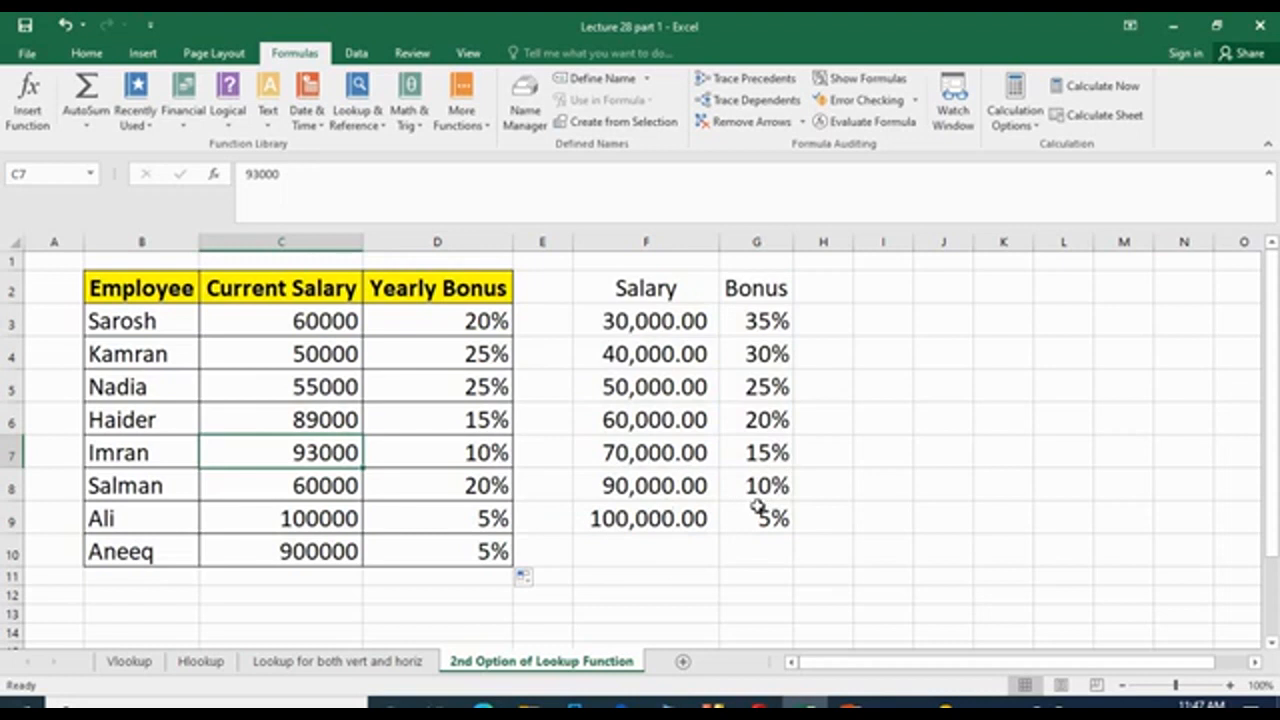
click(320, 423)
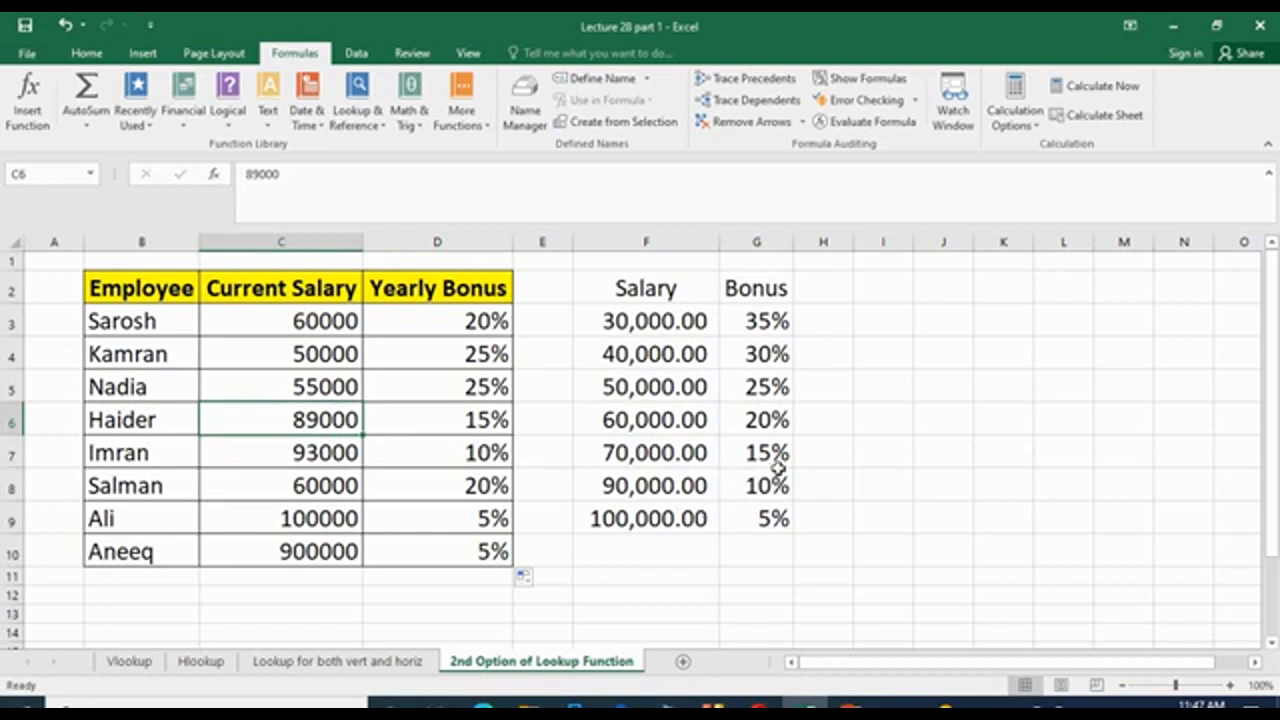
click(665, 462)
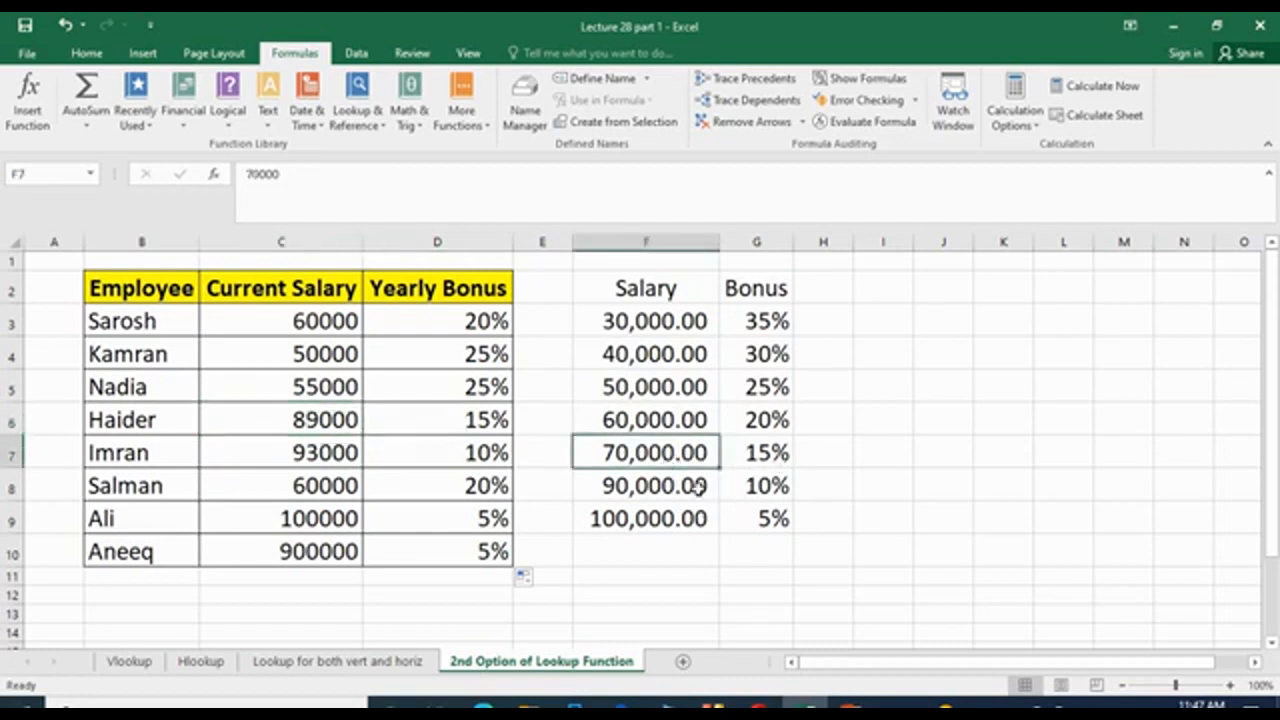